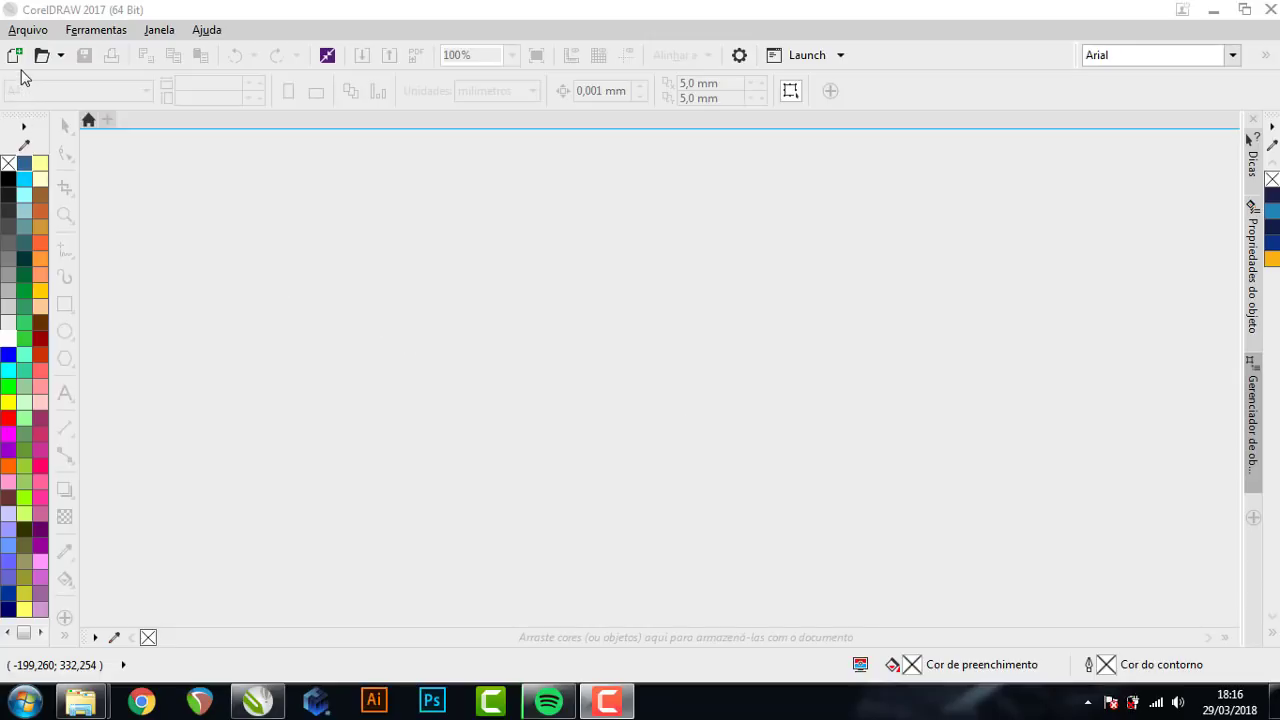
- Start a new document with a 102 mm wide, 142 mm tall page
{"action": "left_click", "coordinate": [27, 32]}
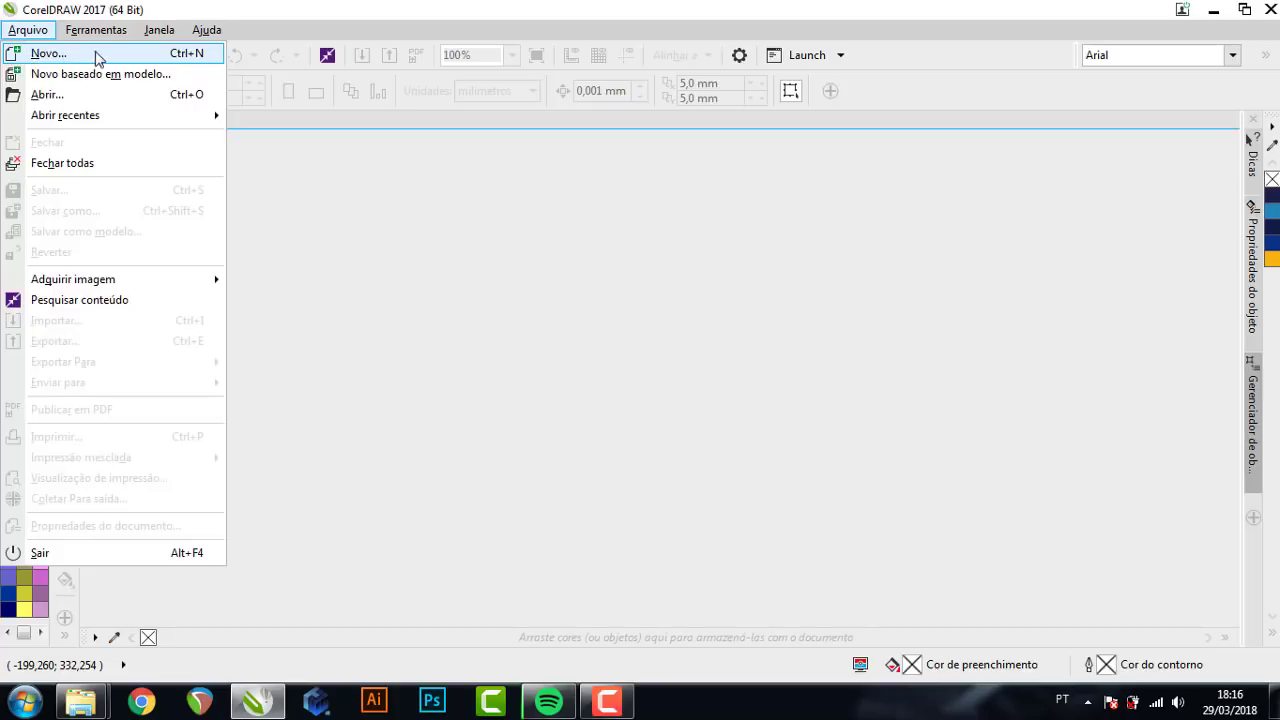
{"action": "left_click", "coordinate": [199, 56]}
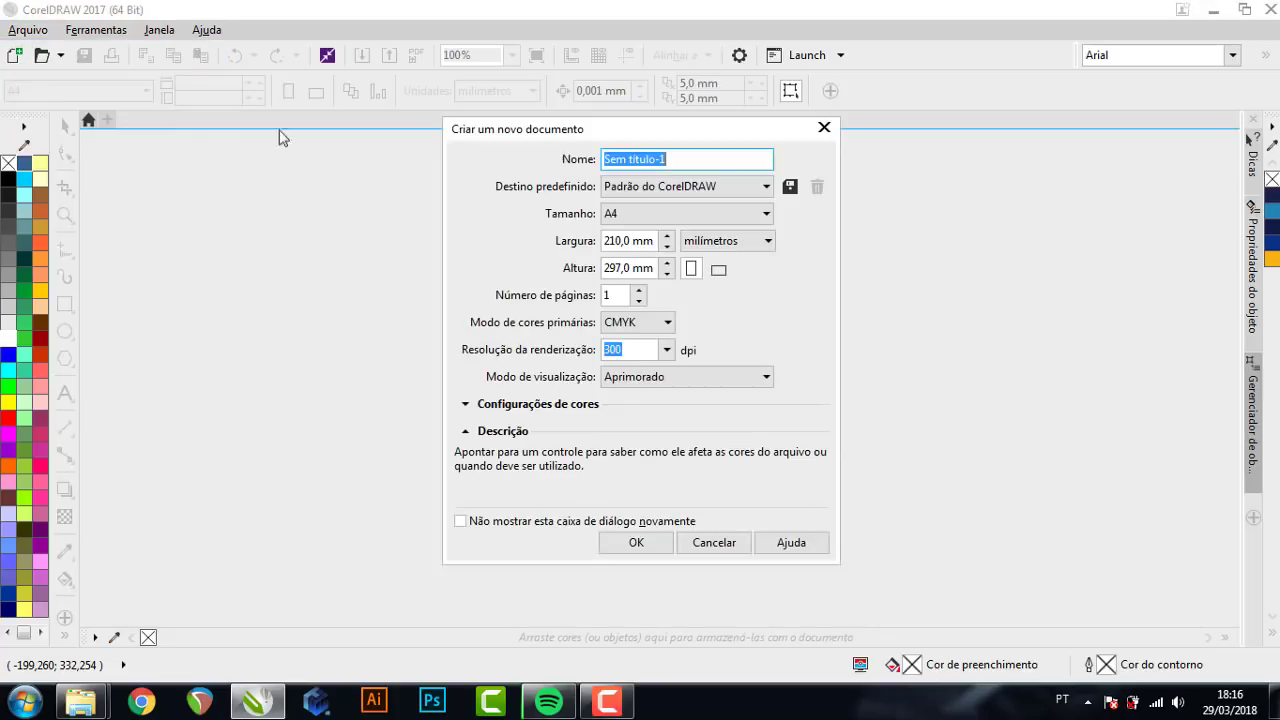
{"action": "left_click", "coordinate": [653, 242]}
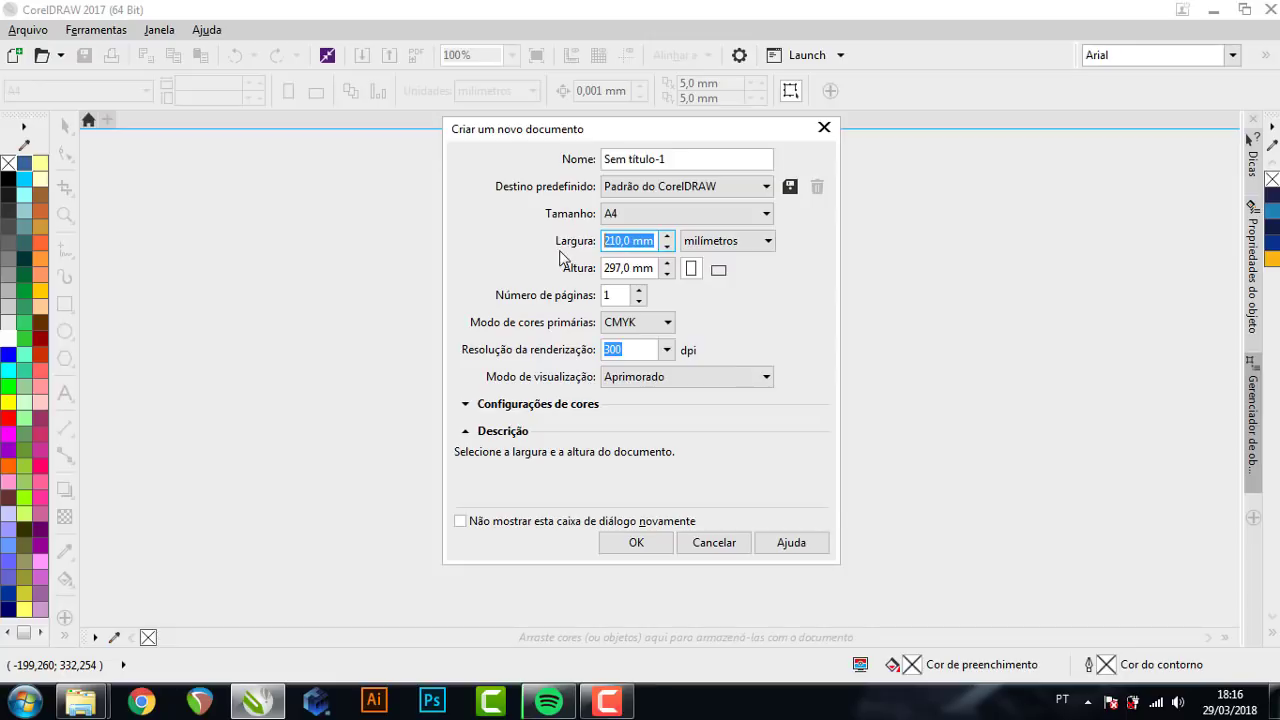
{"action": "type", "text": "11"}
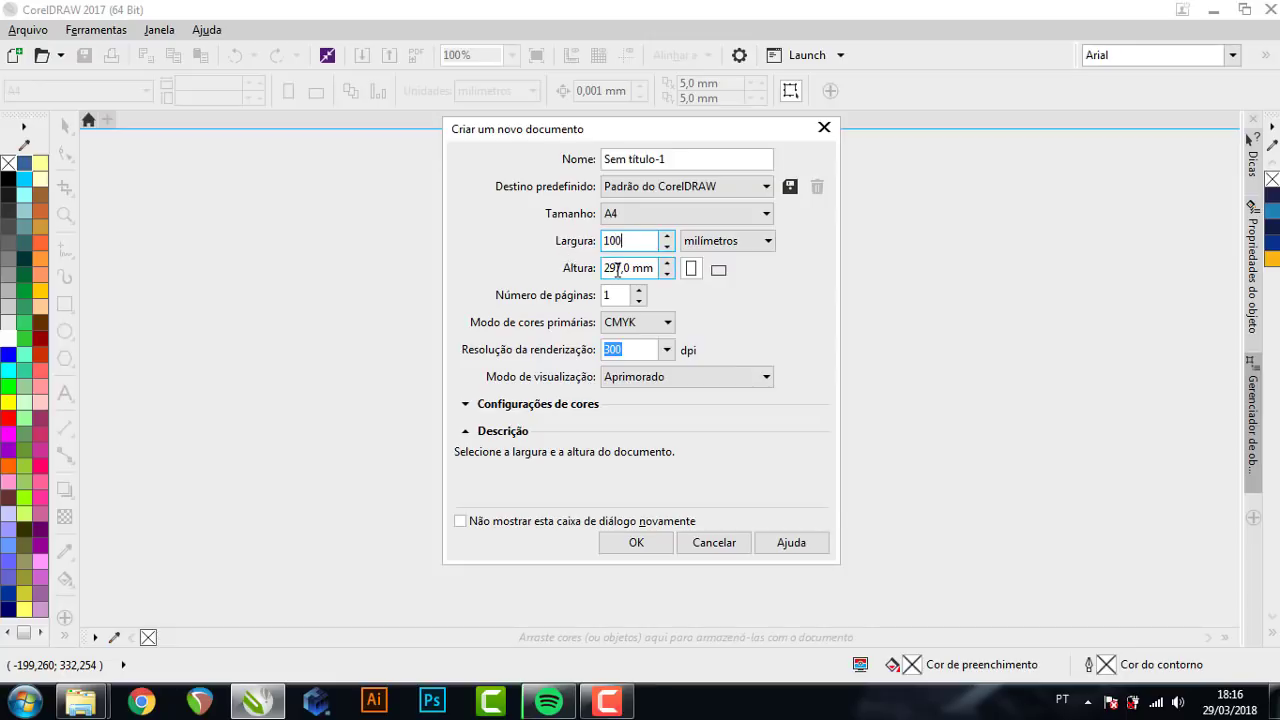
{"action": "left_click_drag", "start_coordinate": [656, 270], "coordinate": [604, 270]}
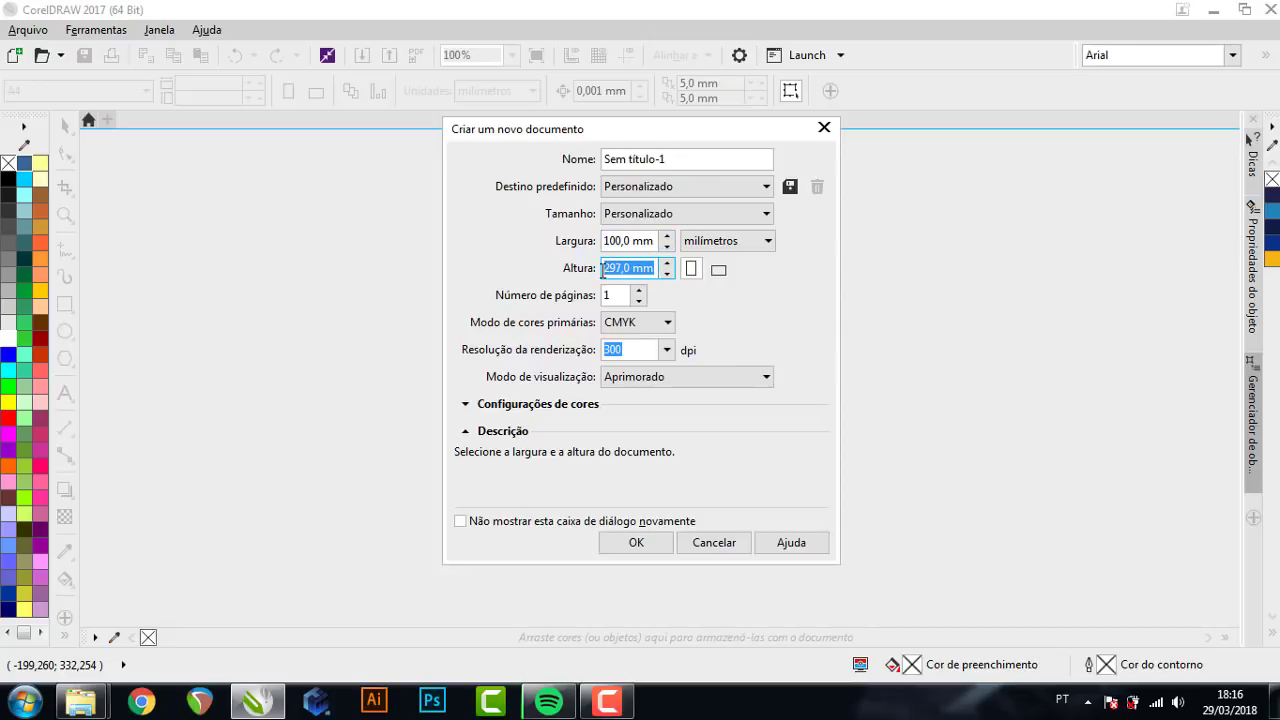
{"action": "type", "text": "15"}
{"action": "key", "text": "BackSpace"}
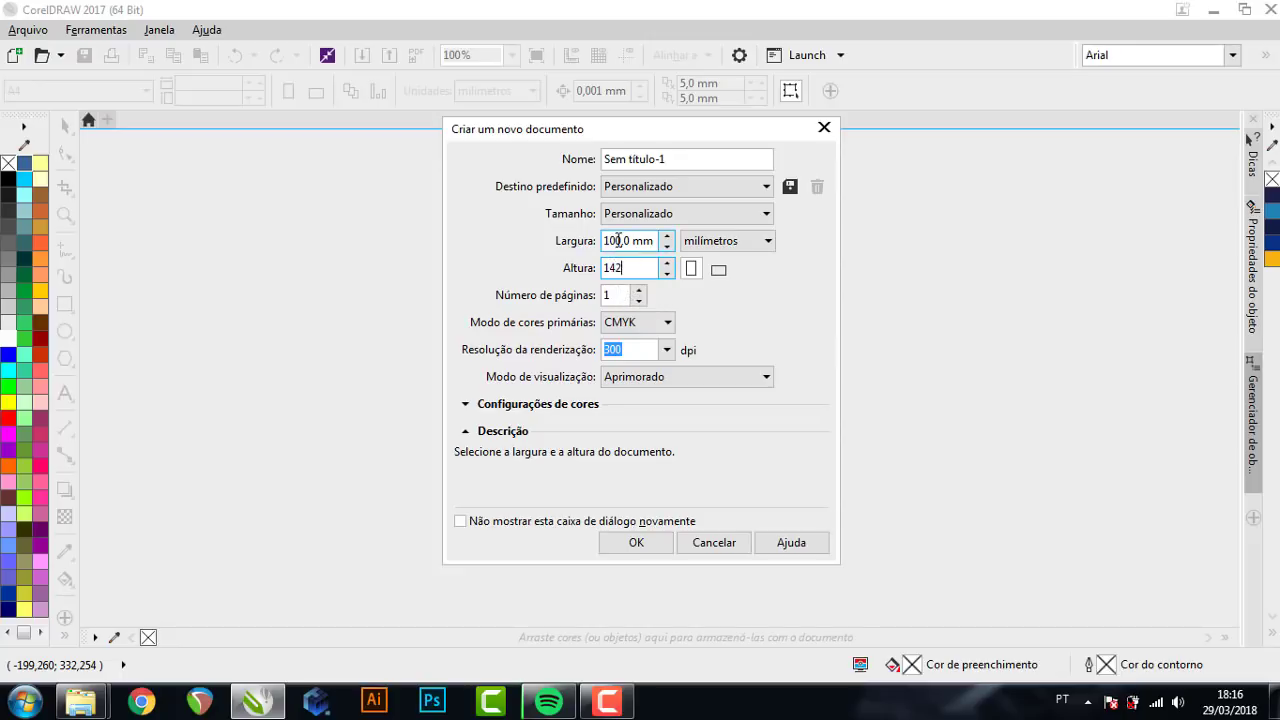
{"action": "key", "text": "Tab"}
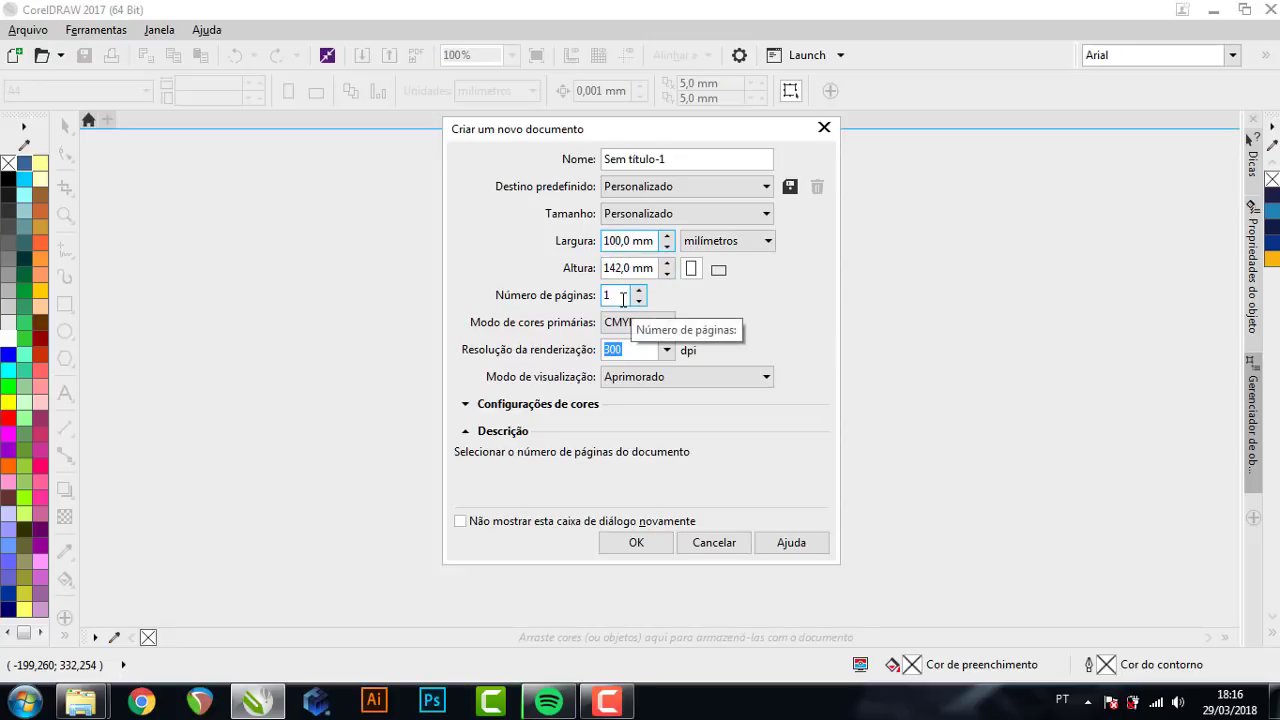
{"action": "key", "text": "Delete"}
{"action": "type", "text": "2"}
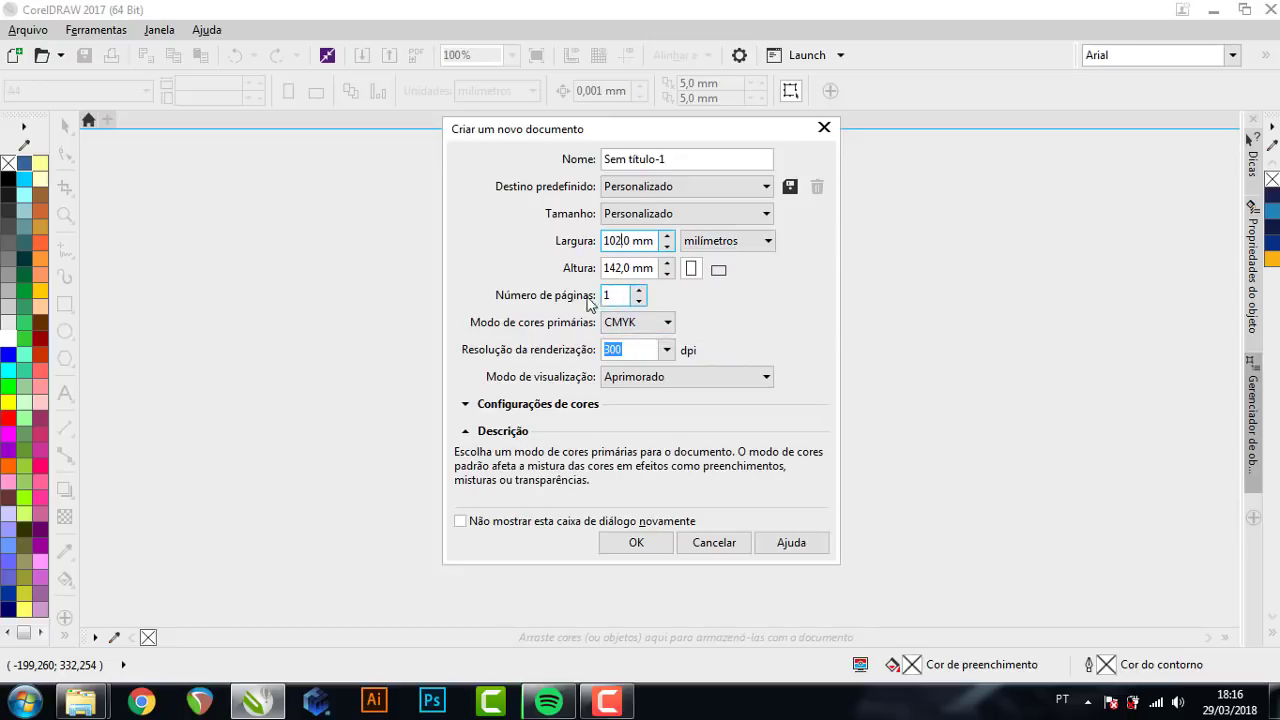
{"action": "left_click", "coordinate": [628, 348]}
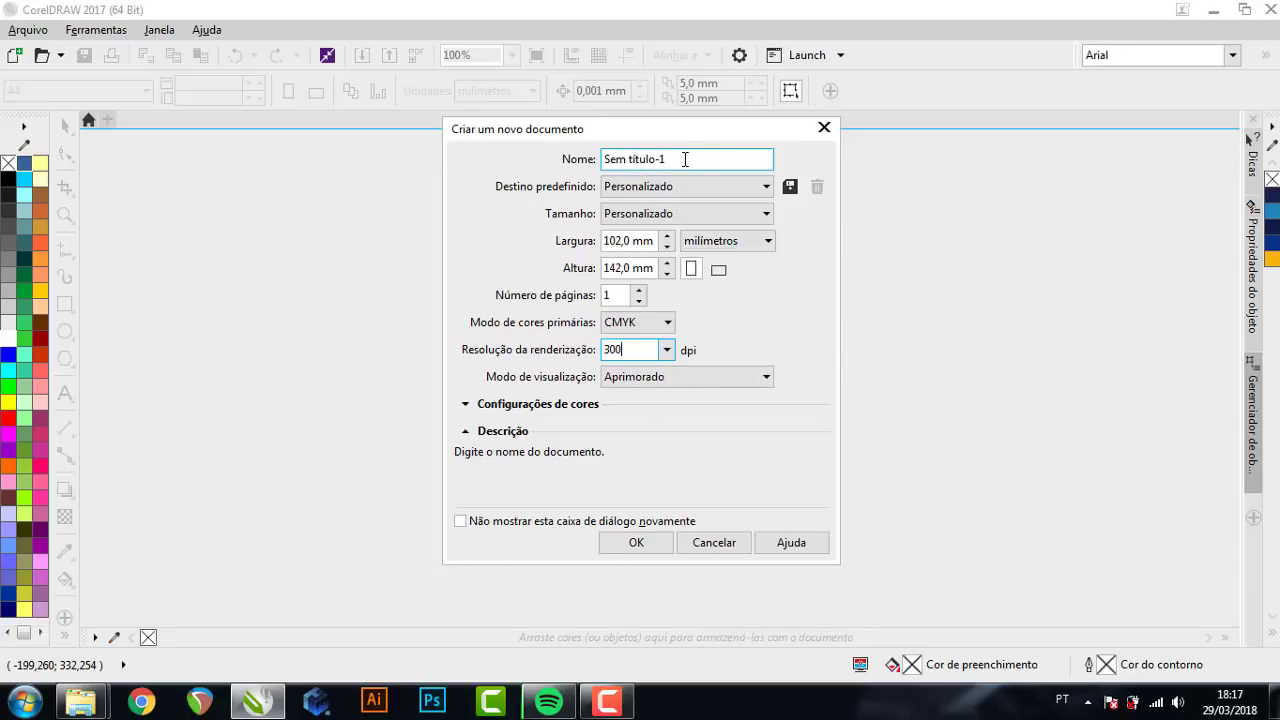
- Name the new document SNAKE 01 and create it
{"action": "left_click_drag", "start_coordinate": [685, 159], "coordinate": [494, 159]}
{"action": "type", "text": "SNAKE 01"}
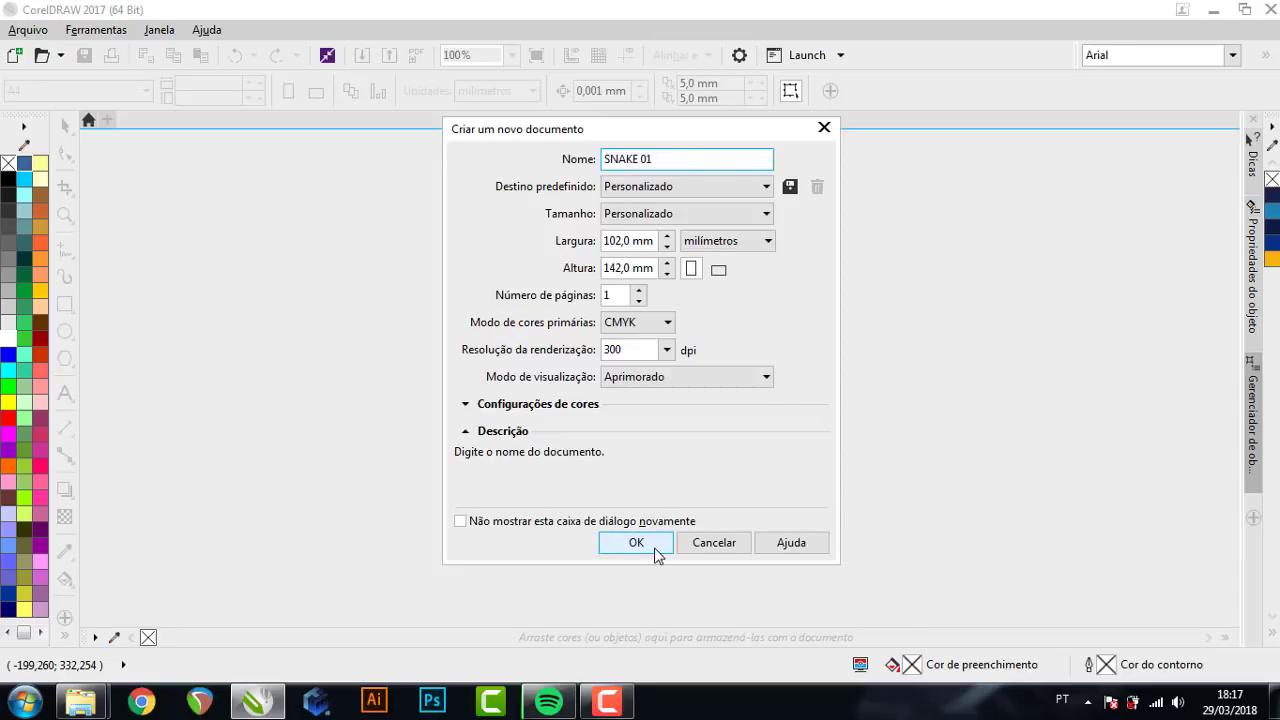
{"action": "left_click", "coordinate": [655, 553]}
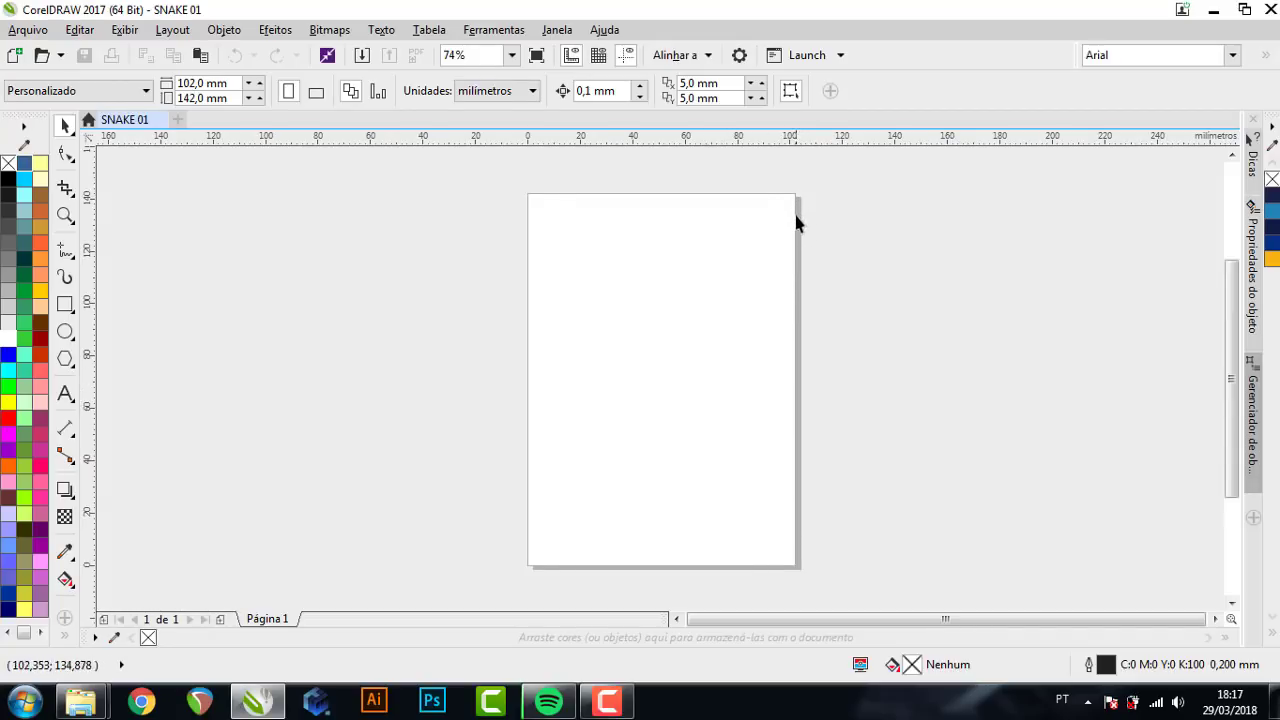
- Turn off Mostrar borda da página in the page size options
{"action": "double_click", "coordinate": [800, 237]}
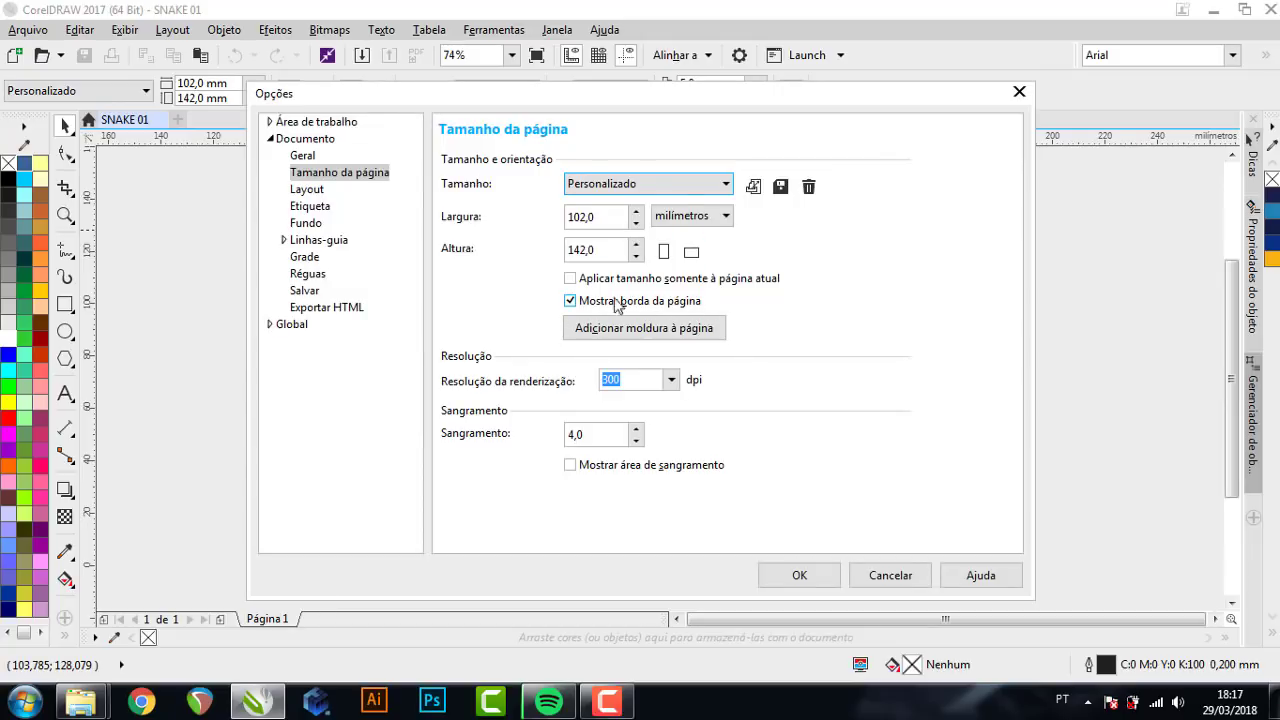
{"action": "left_click", "coordinate": [570, 301]}
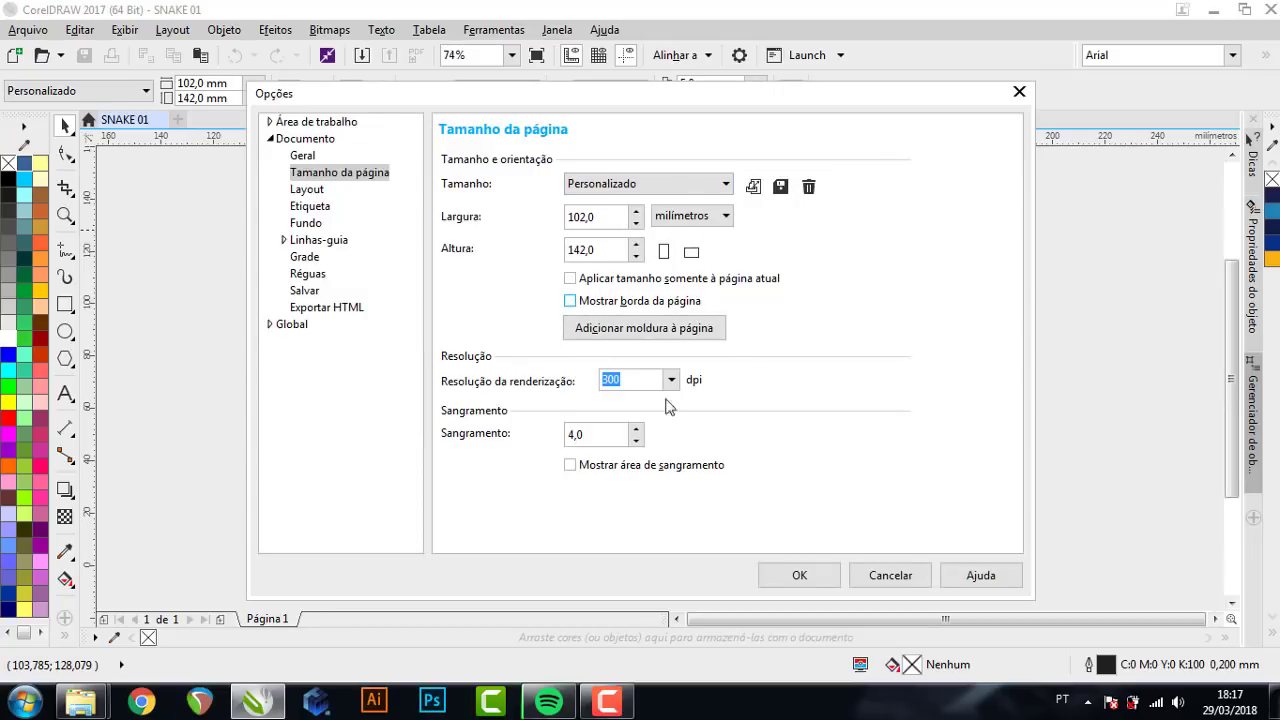
{"action": "left_click", "coordinate": [798, 573]}
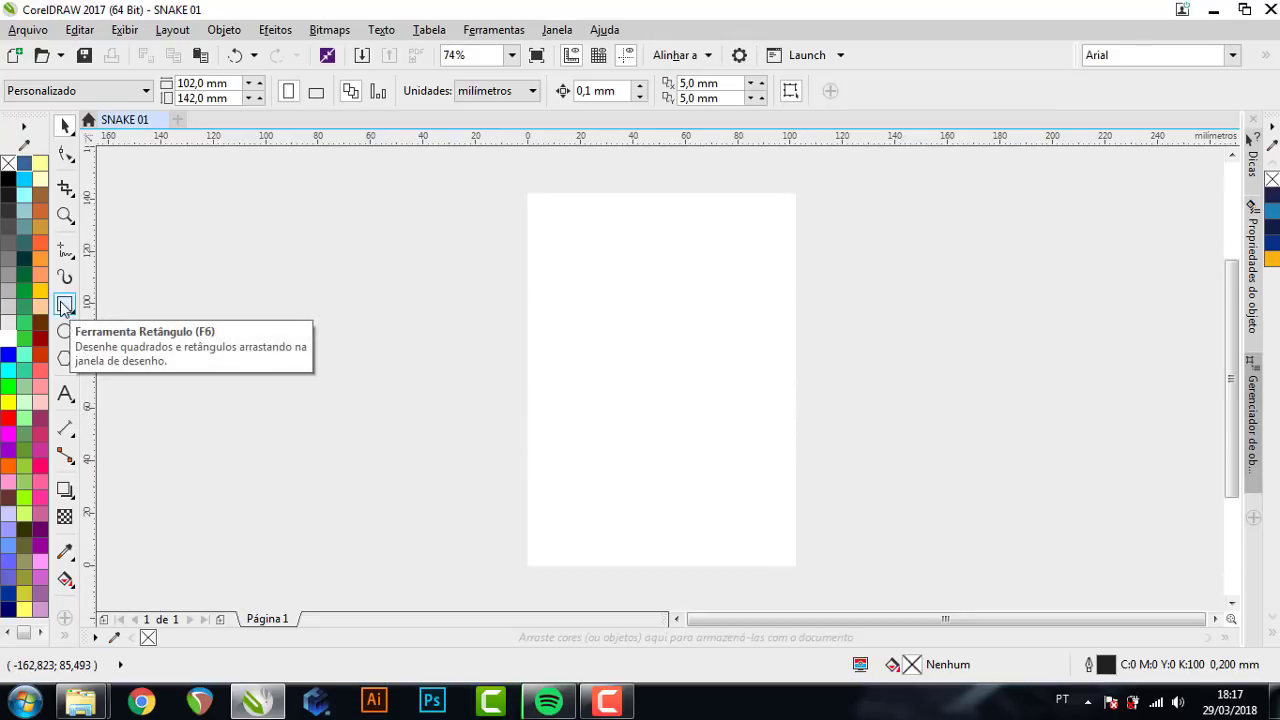
- Add a page-sized rectangle filled dark navy (#1C214B) with no outline
{"action": "double_click", "coordinate": [64, 305]}
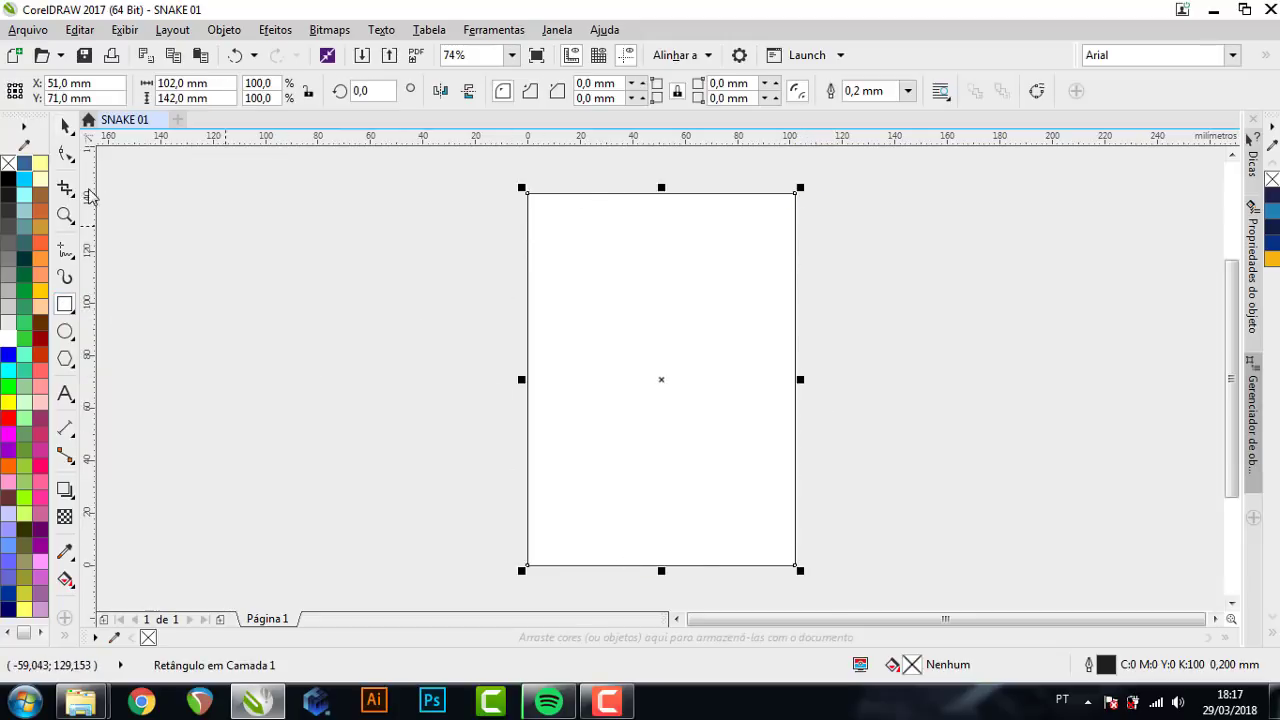
{"action": "left_click", "coordinate": [65, 125]}
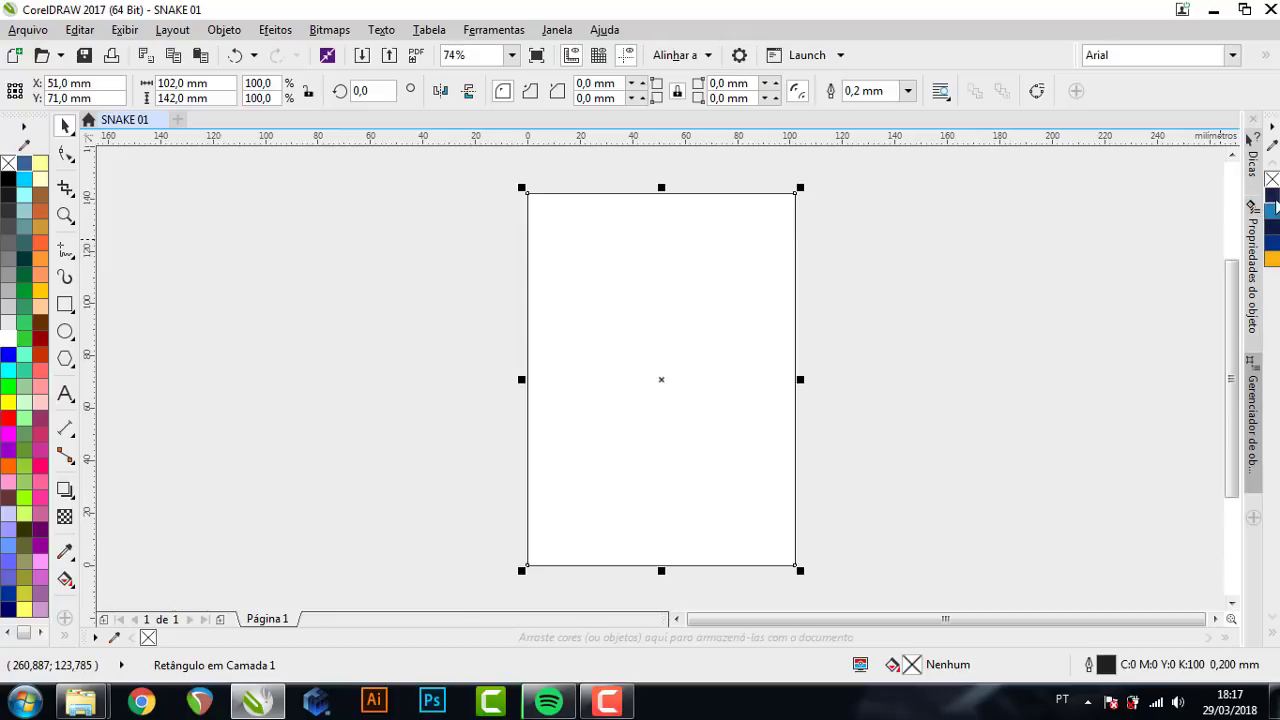
{"action": "left_click", "coordinate": [1274, 199]}
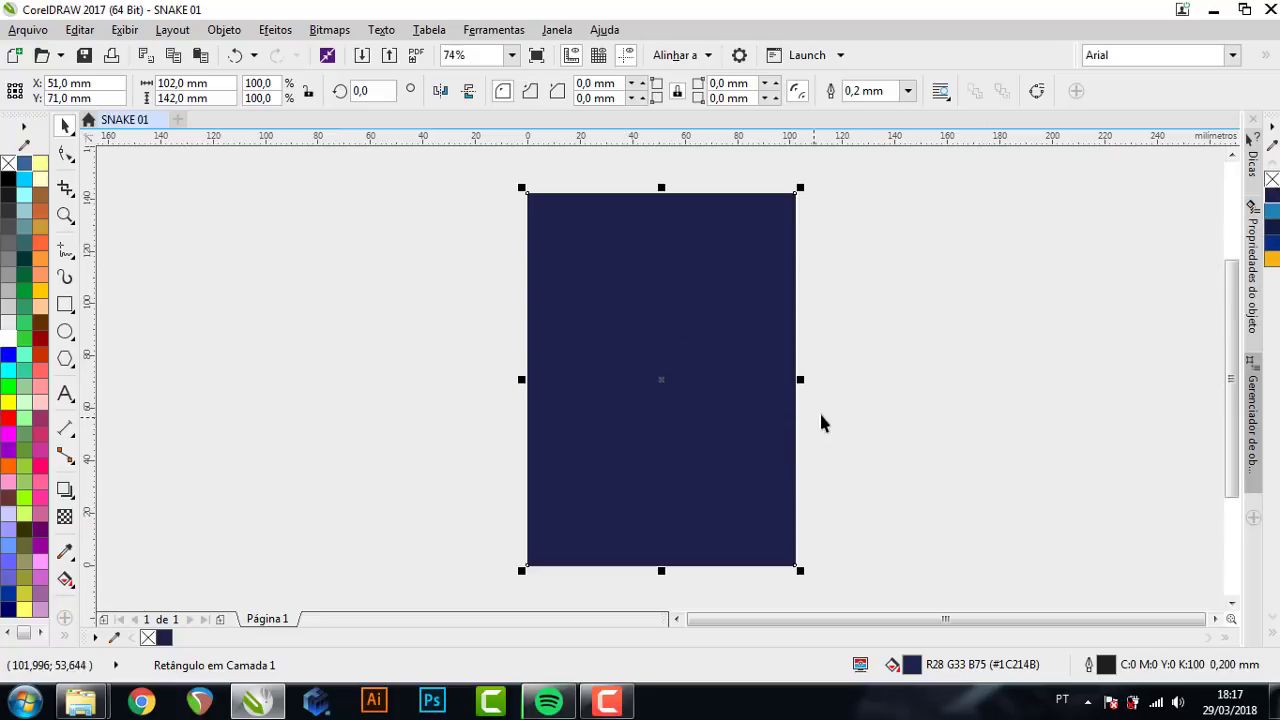
{"action": "right_click", "coordinate": [147, 638]}
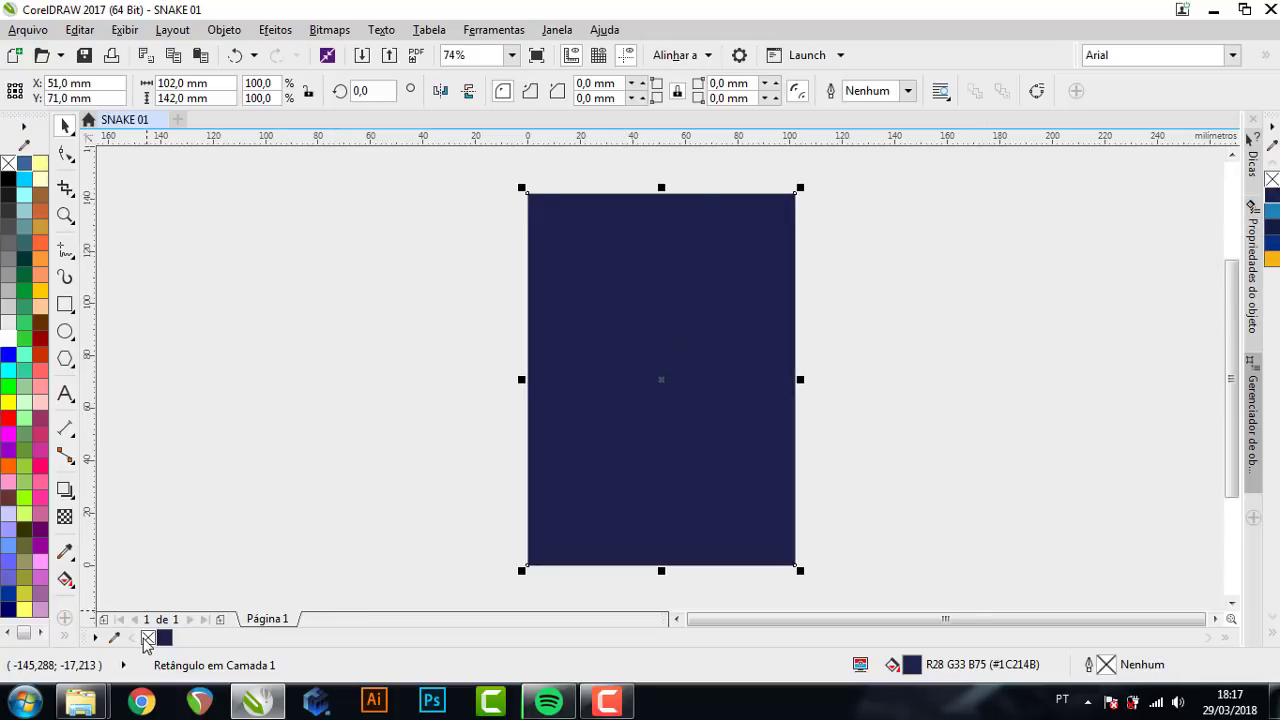
{"action": "key", "text": "shift+F2"}
{"action": "left_click", "coordinate": [229, 401]}
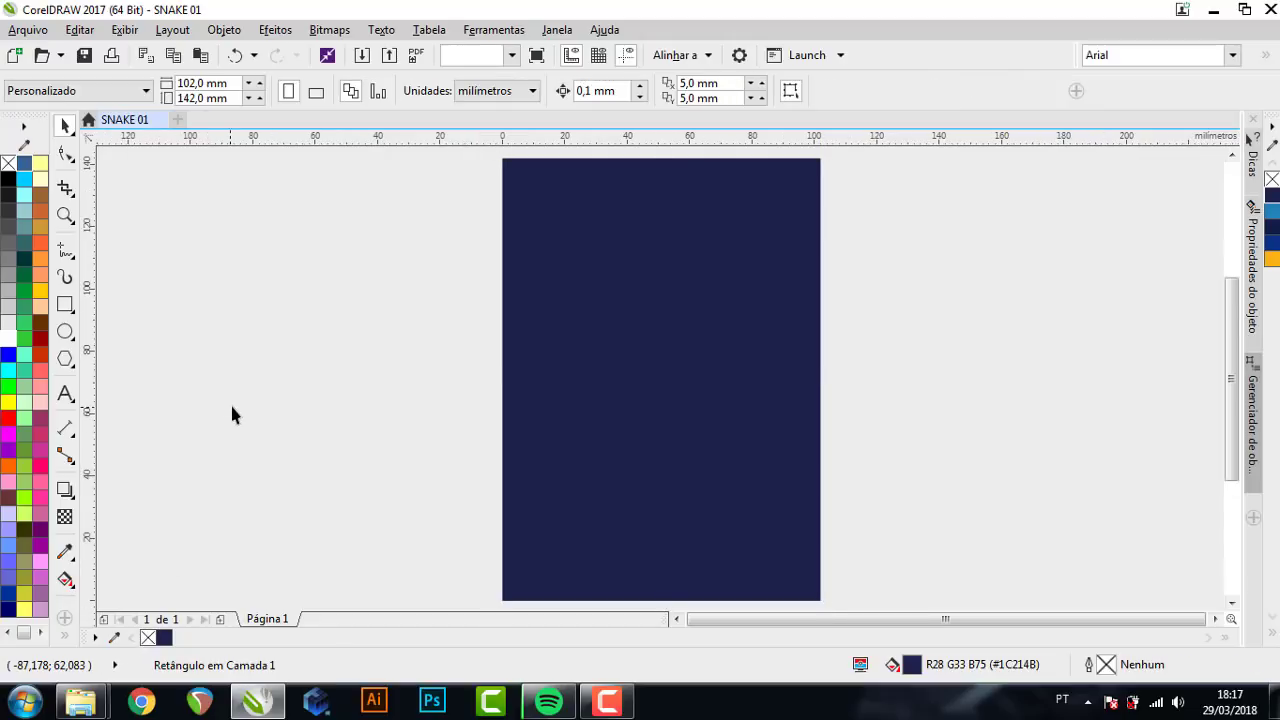
{"action": "left_click", "coordinate": [66, 332]}
{"action": "scroll", "coordinate": [258, 332], "scroll_direction": "down", "scroll_amount": 2}
{"action": "left_click_drag", "start_coordinate": [252, 327], "coordinate": [476, 444]}
{"action": "key", "text": "space"}
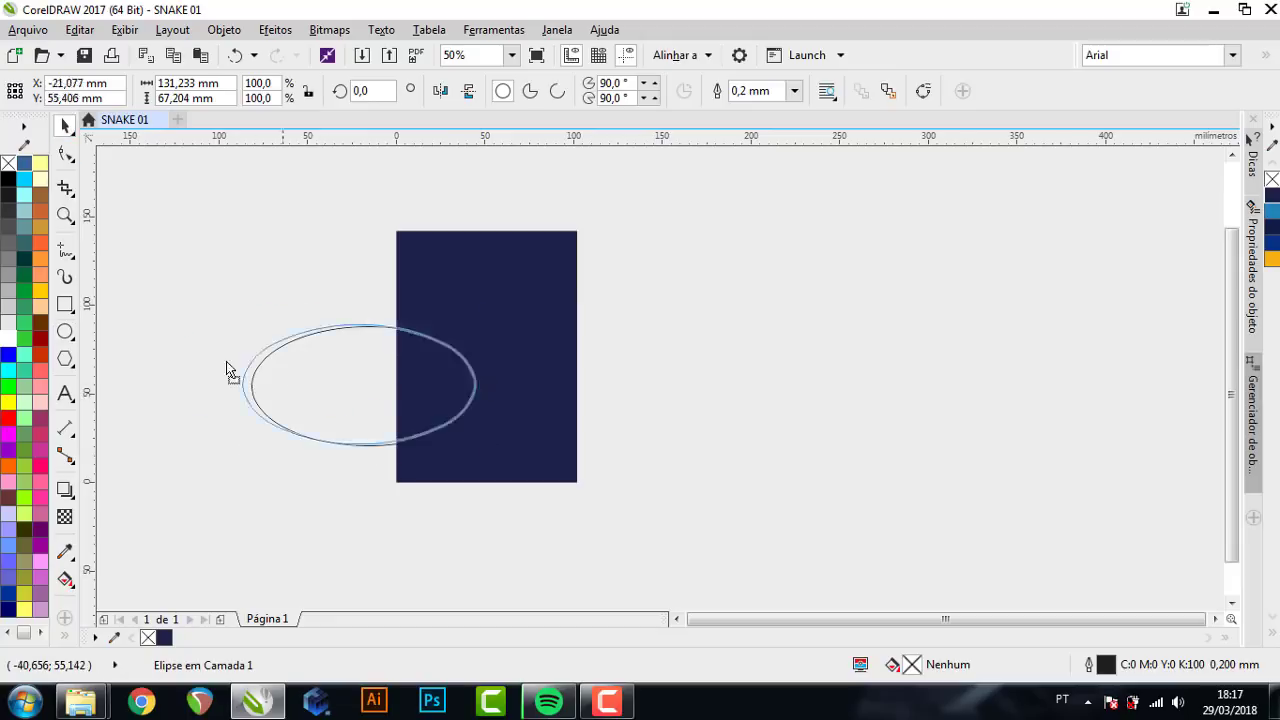
{"action": "left_click_drag", "start_coordinate": [226, 361], "coordinate": [100, 324]}
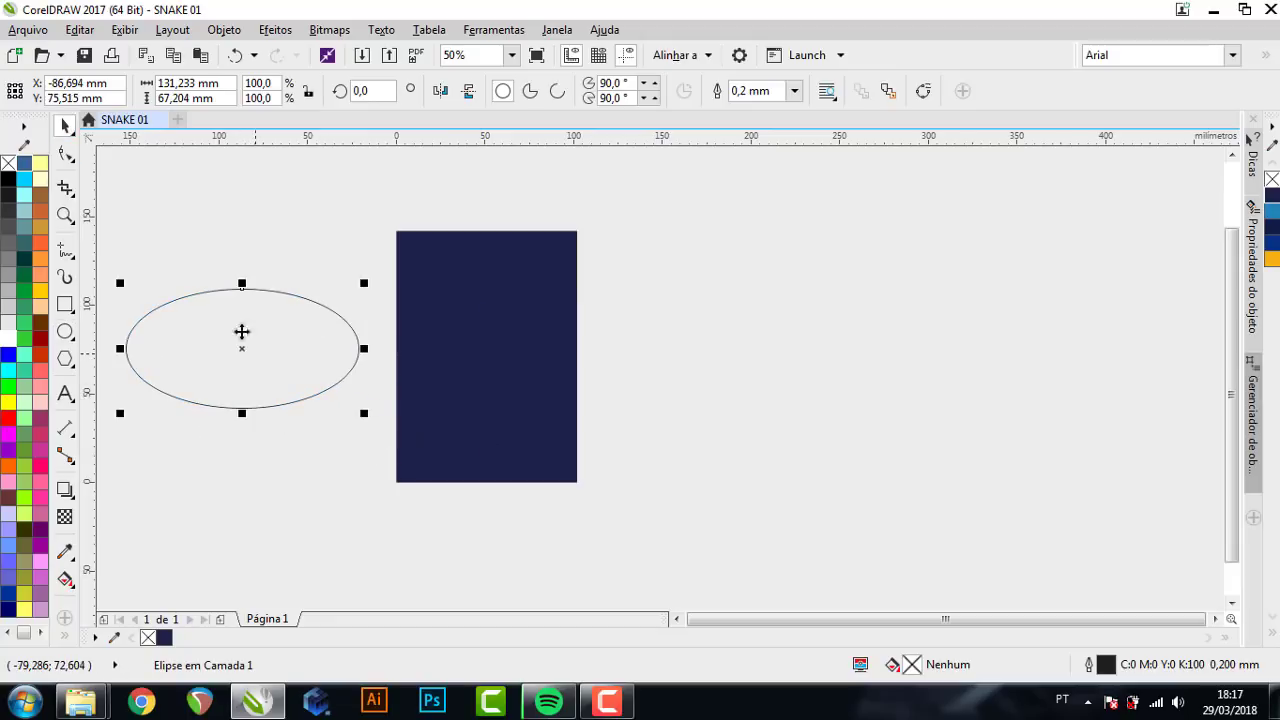
{"action": "mouse_move", "coordinate": [247, 323]}
{"action": "left_mouse_down"}
{"action": "mouse_move", "coordinate": [294, 382]}
{"action": "mouse_move", "coordinate": [278, 295]}
{"action": "left_mouse_up"}
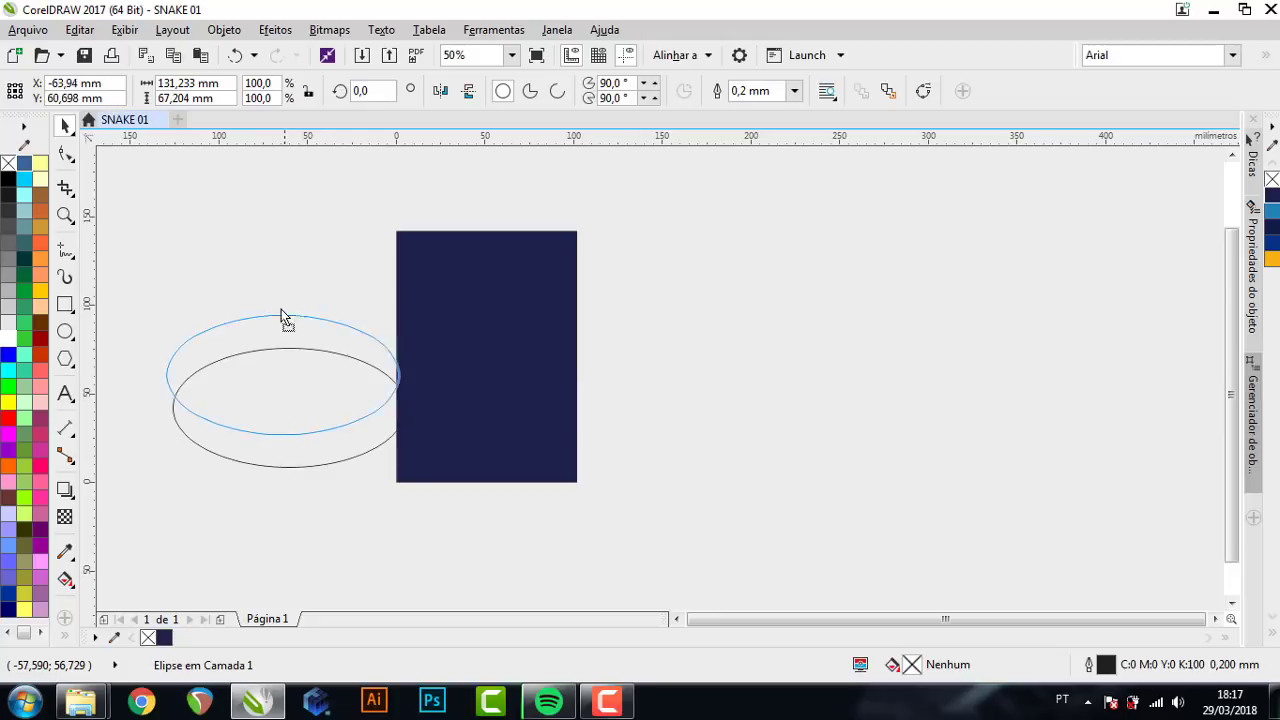
{"action": "key", "text": "Delete"}
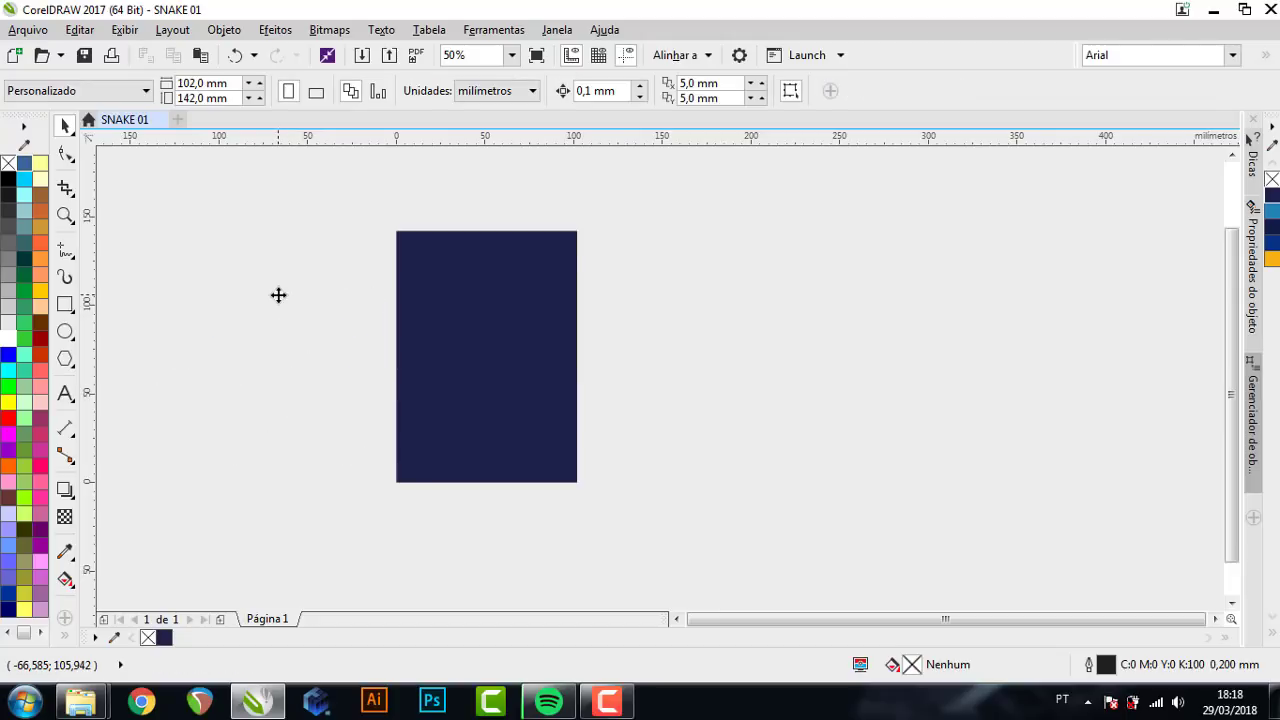
{"action": "scroll", "coordinate": [273, 298], "scroll_direction": "up", "scroll_amount": 2}
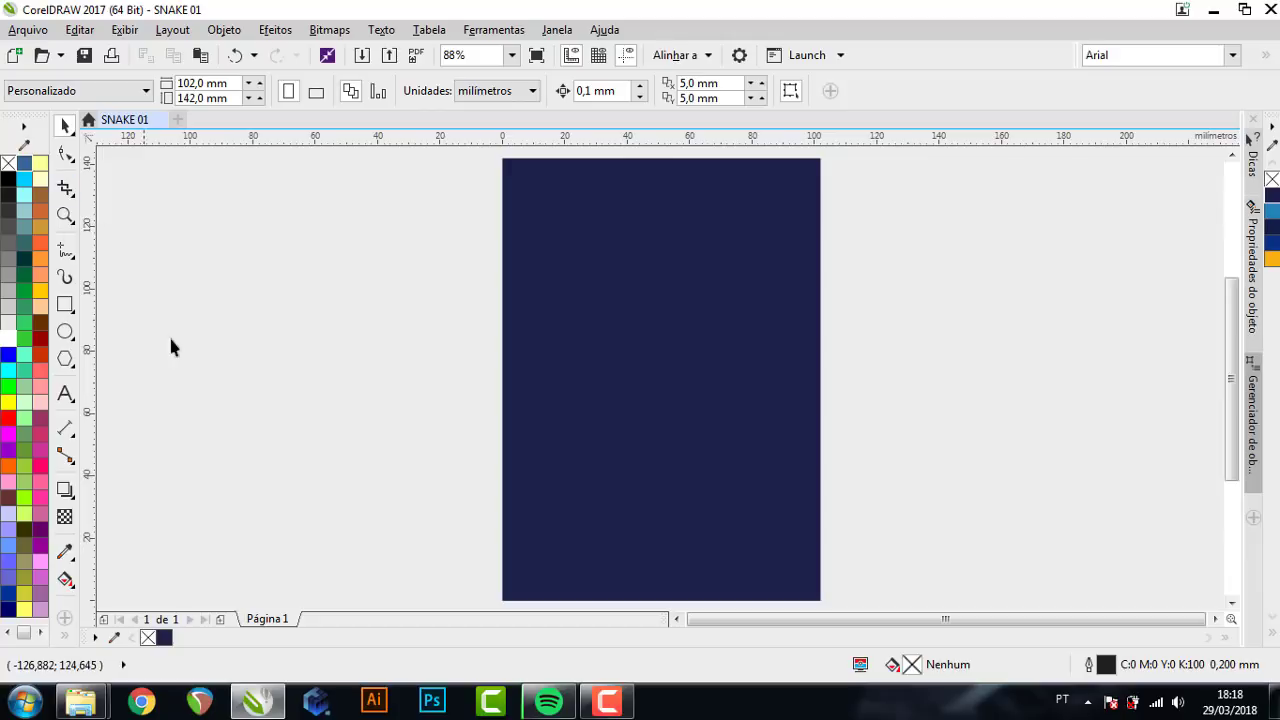
- Draw a 4-column, 15-row graph-paper grid from the page's top-left to bottom-right corner
{"action": "key", "text": "d"}
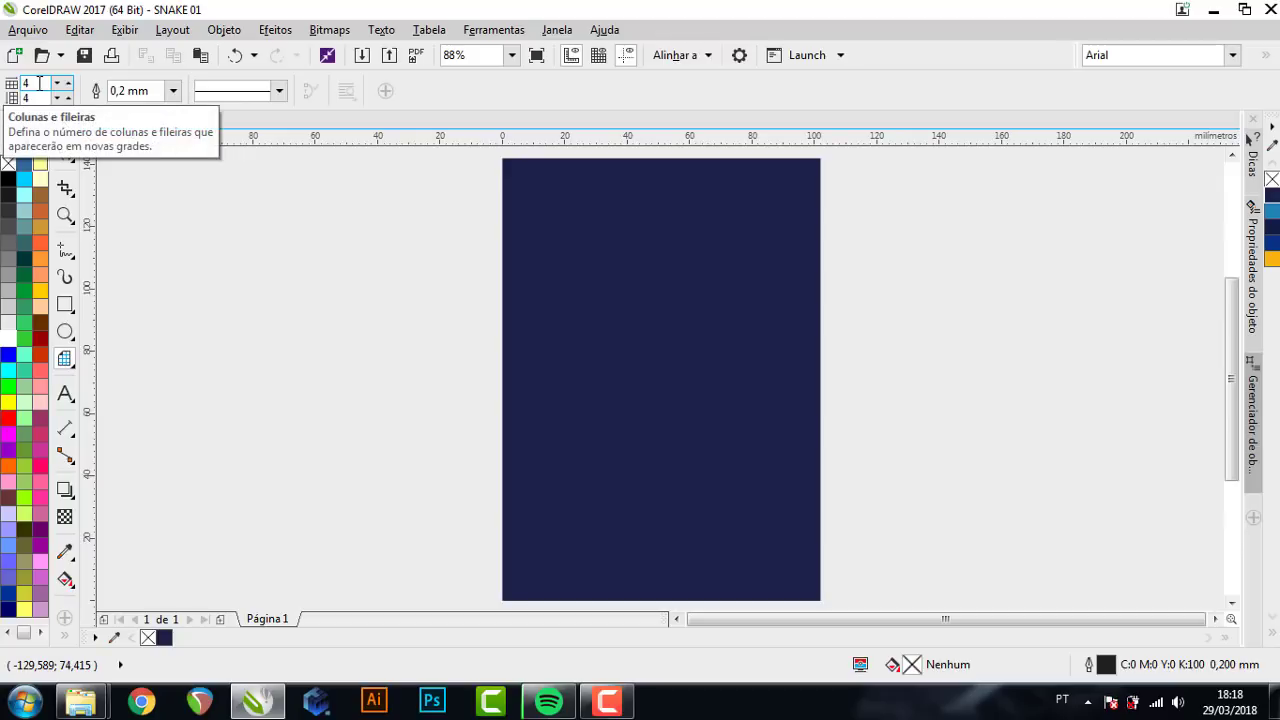
{"action": "left_click", "coordinate": [32, 98]}
{"action": "type", "text": "15"}
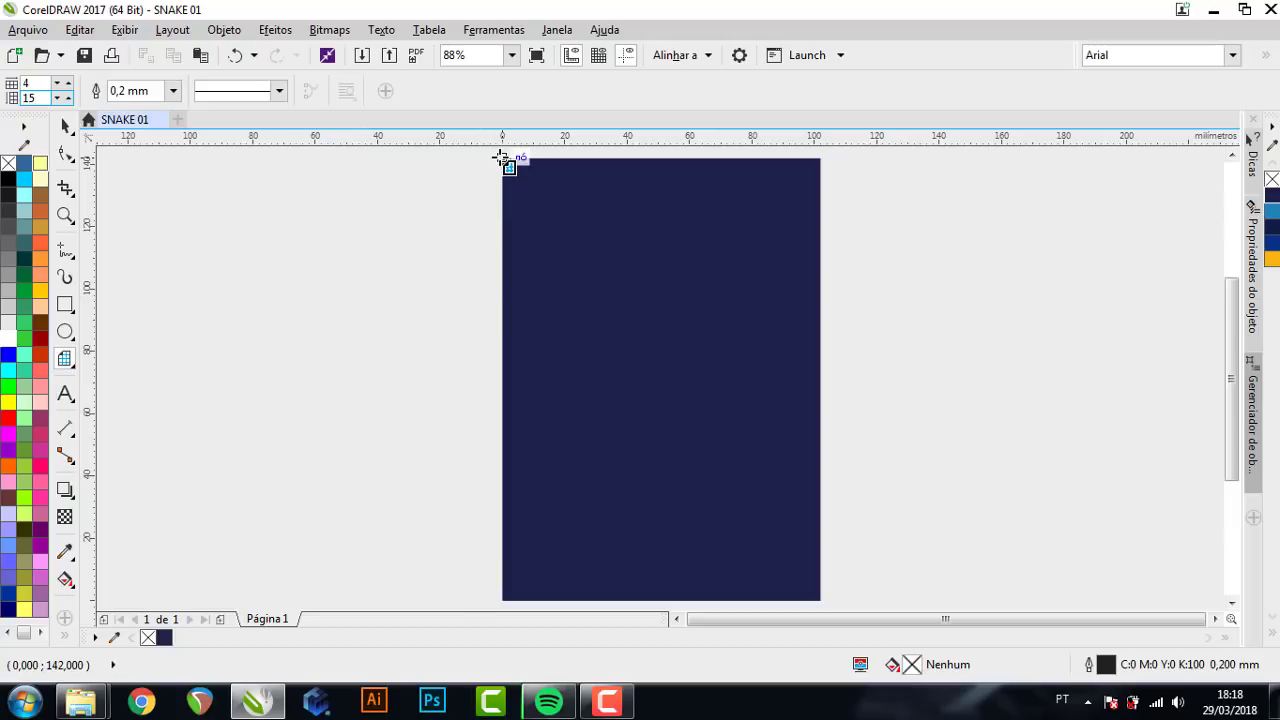
{"action": "left_click_drag", "start_coordinate": [503, 160], "coordinate": [608, 326]}
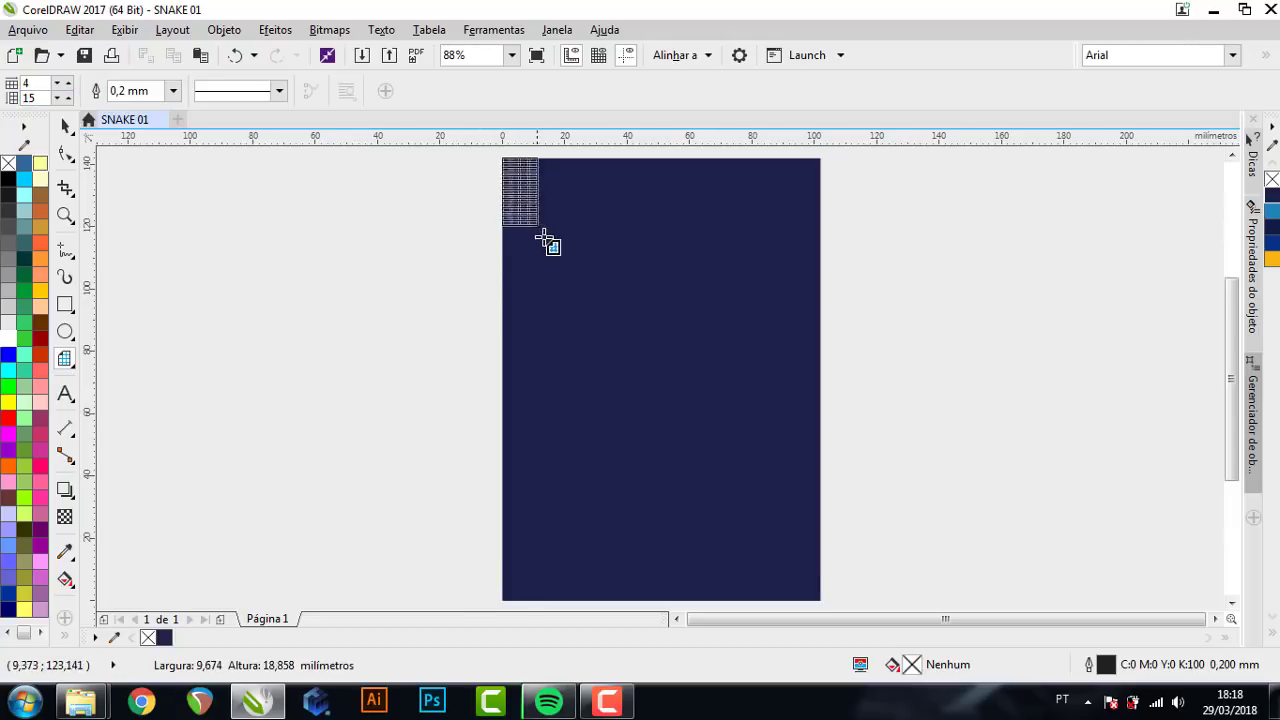
{"action": "left_click_drag", "start_coordinate": [608, 326], "coordinate": [820, 600]}
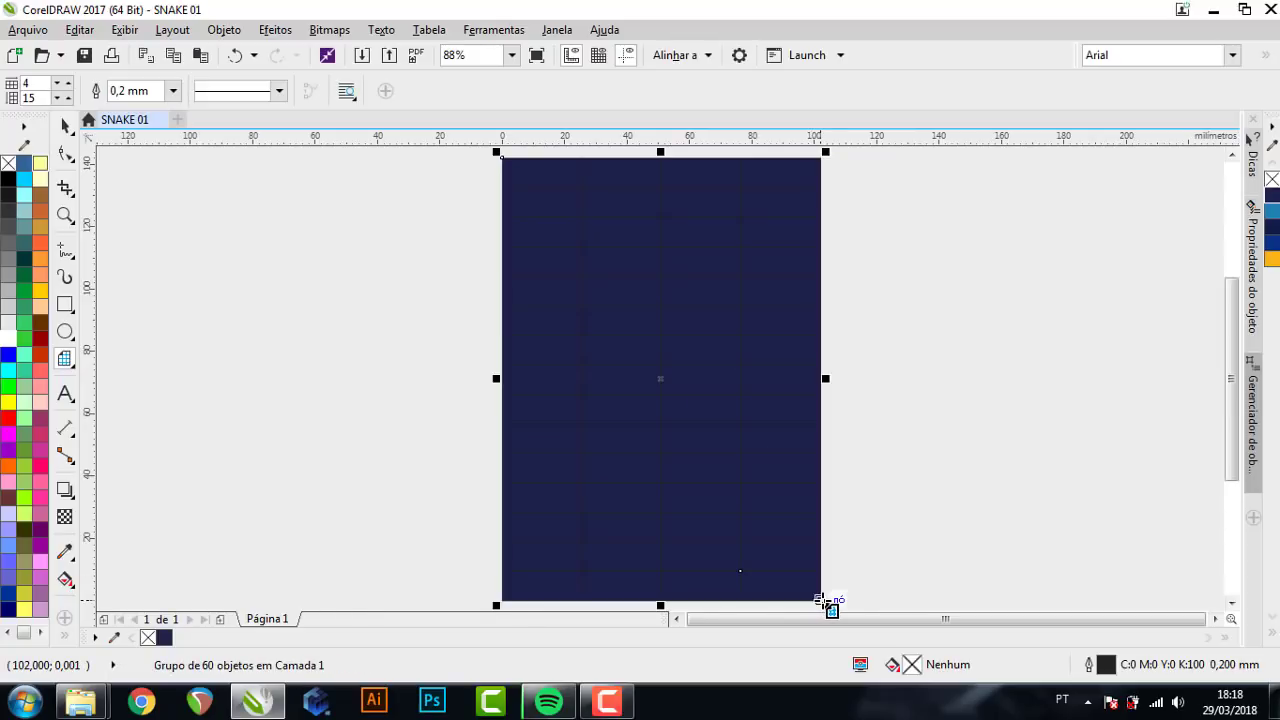
{"action": "left_click", "coordinate": [65, 126]}
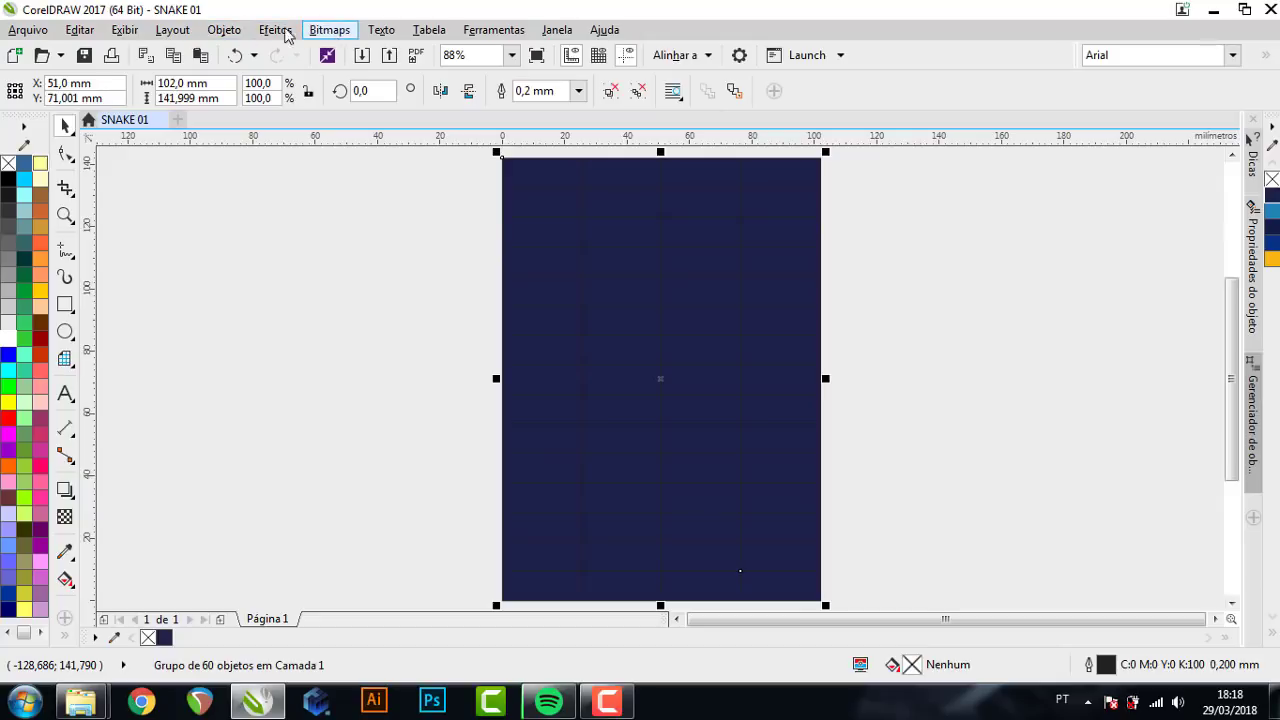
- Move 'Grupo de 60 objetos' into the master page's Linhas-guia layer in the Object Manager
{"action": "left_click", "coordinate": [240, 33]}
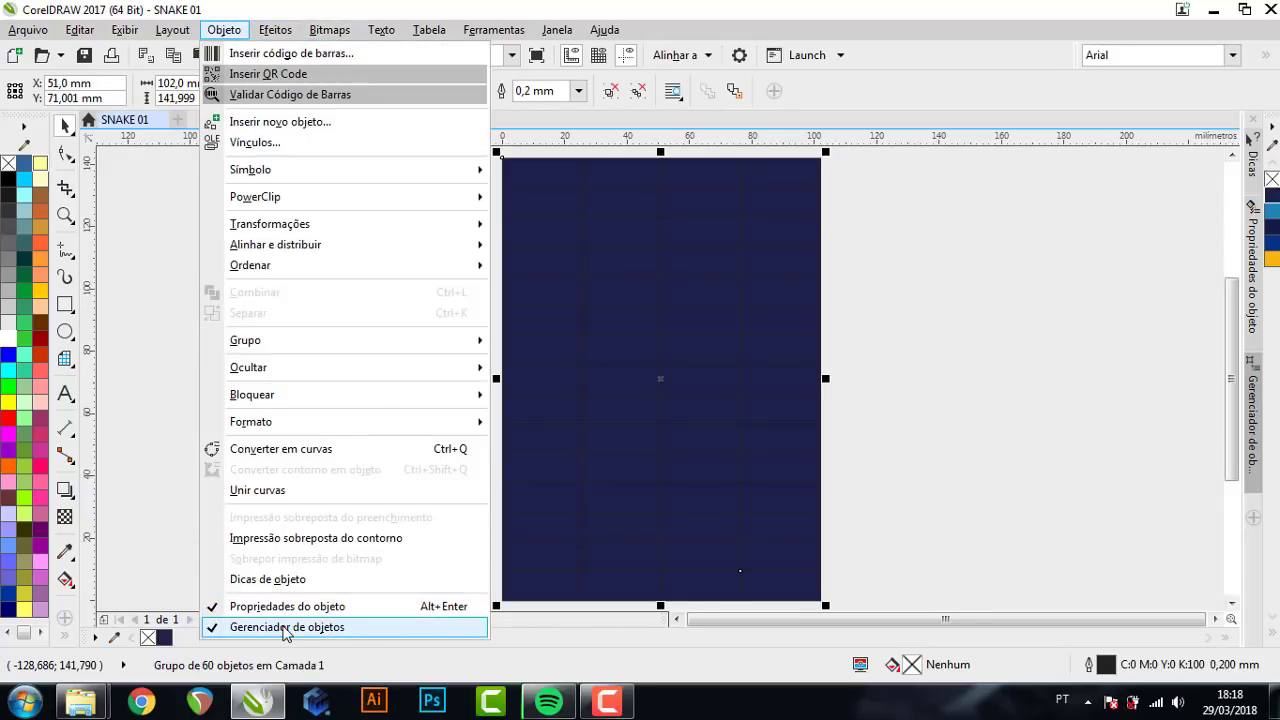
{"action": "key", "text": "Escape"}
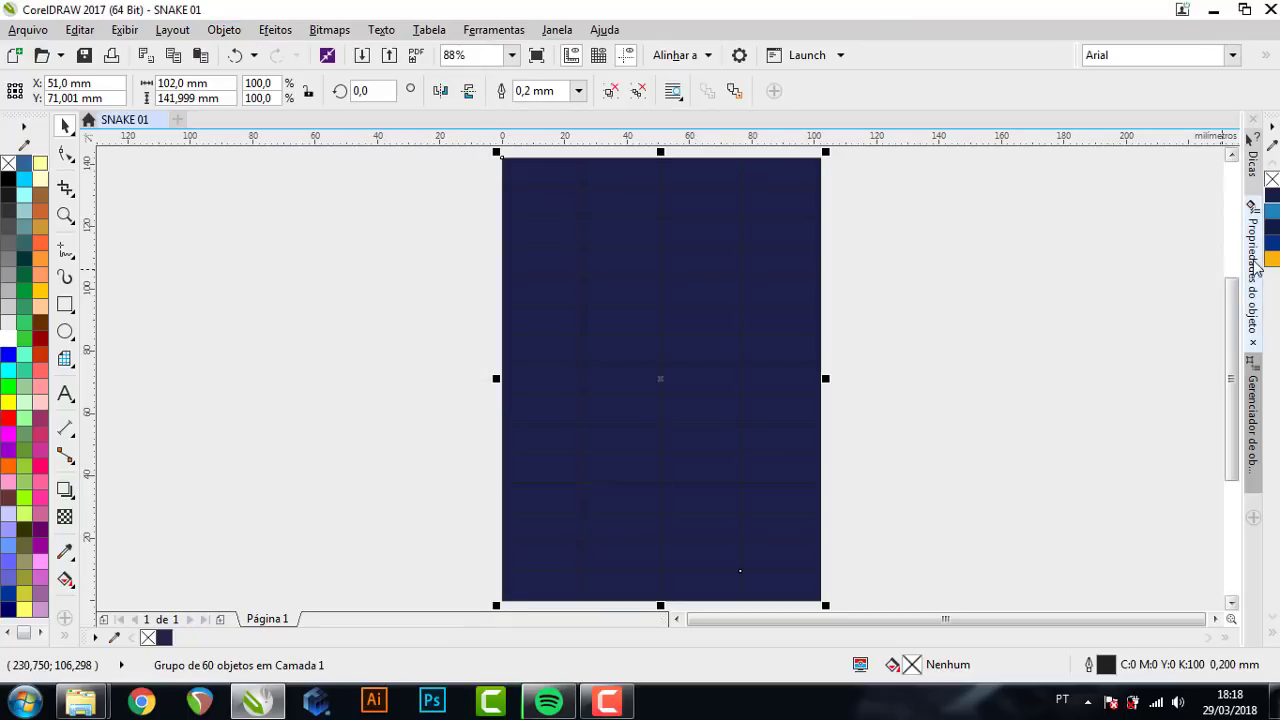
{"action": "left_click", "coordinate": [1253, 268]}
{"action": "left_click", "coordinate": [1255, 400]}
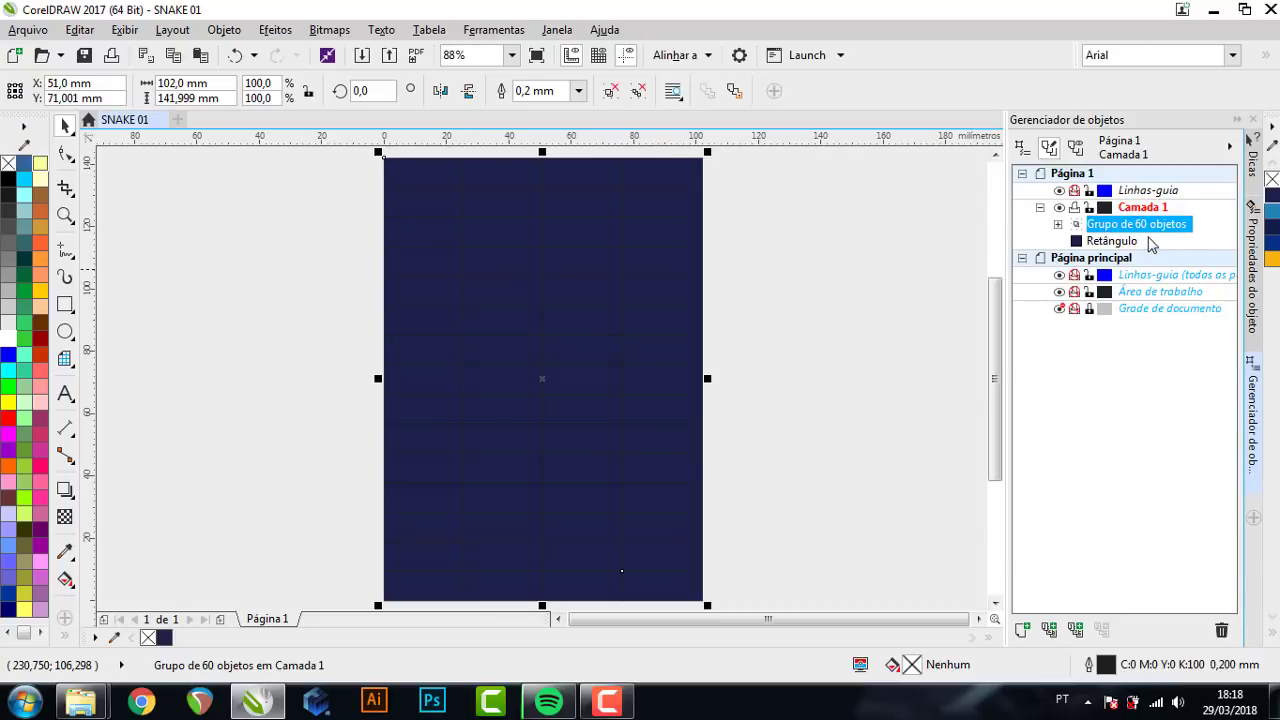
{"action": "key", "text": "Escape"}
{"action": "mouse_move", "coordinate": [1155, 230]}
{"action": "left_mouse_down"}
{"action": "mouse_move", "coordinate": [1138, 278]}
{"action": "mouse_move", "coordinate": [1165, 276]}
{"action": "left_mouse_up"}
{"action": "left_click", "coordinate": [1122, 404]}
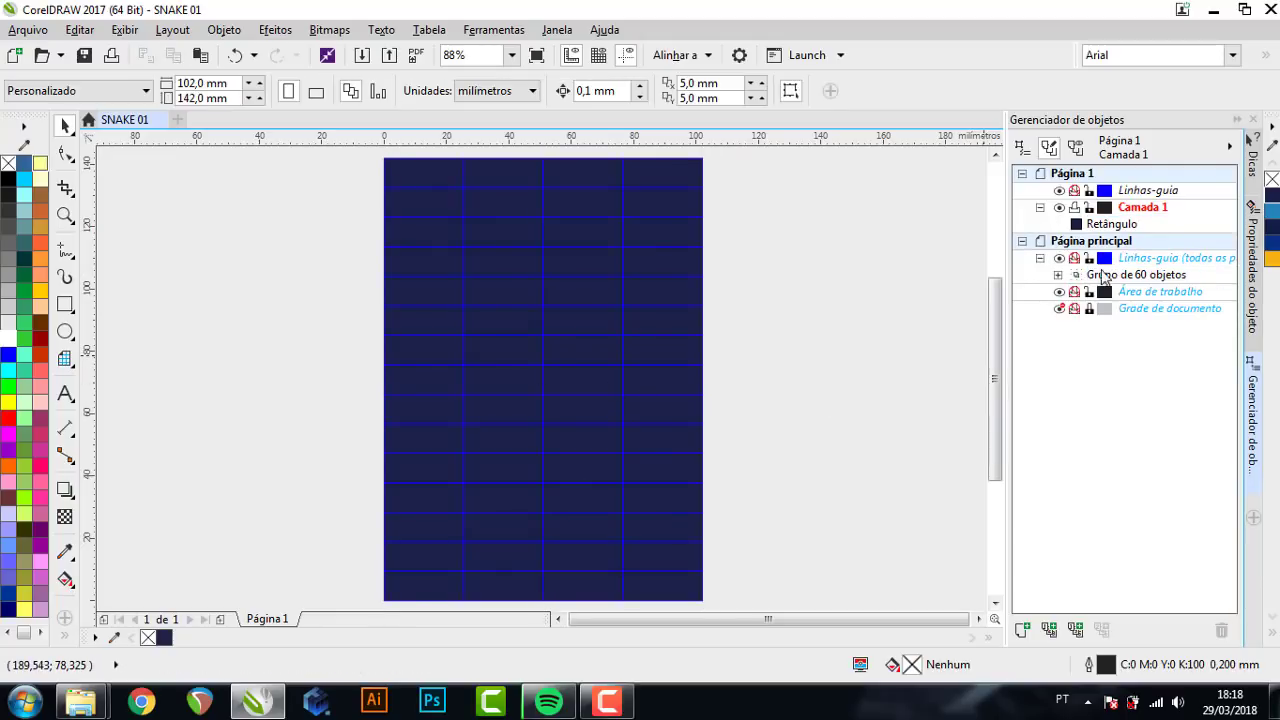
- Set the Linhas-guia layer colour to bright green
{"action": "left_click", "coordinate": [1105, 262]}
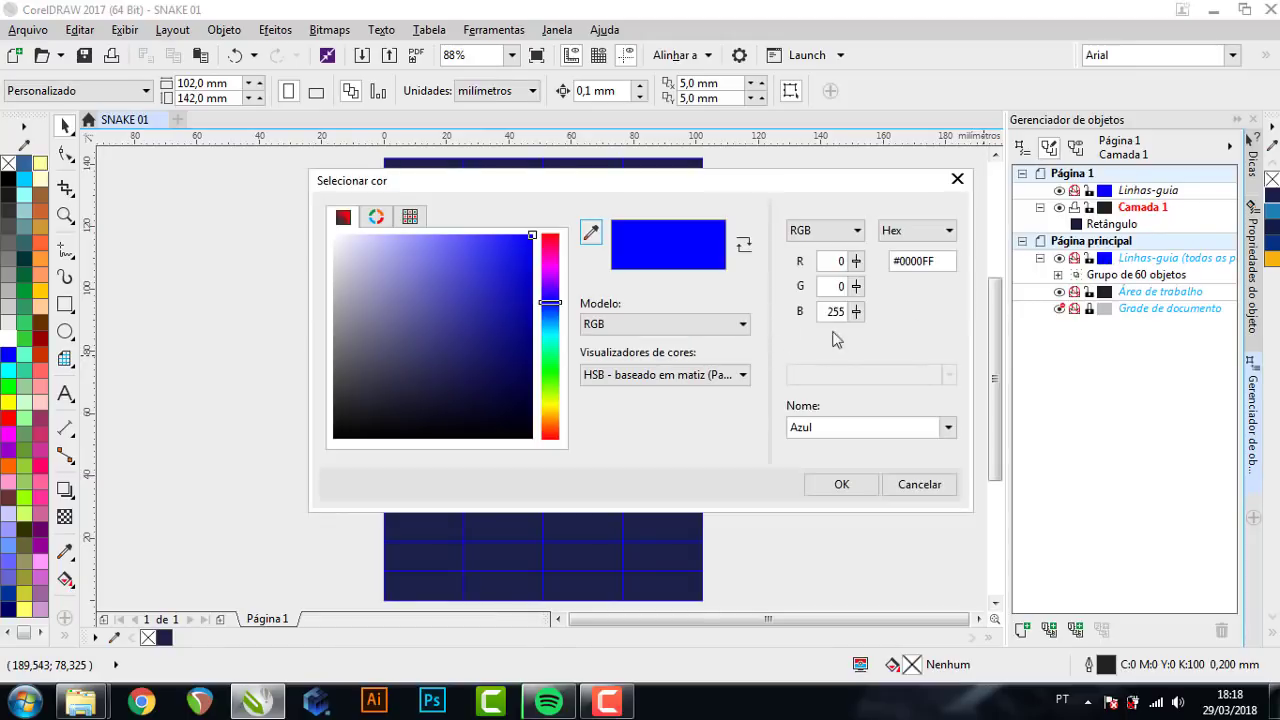
{"action": "left_click_drag", "start_coordinate": [486, 286], "coordinate": [317, 214]}
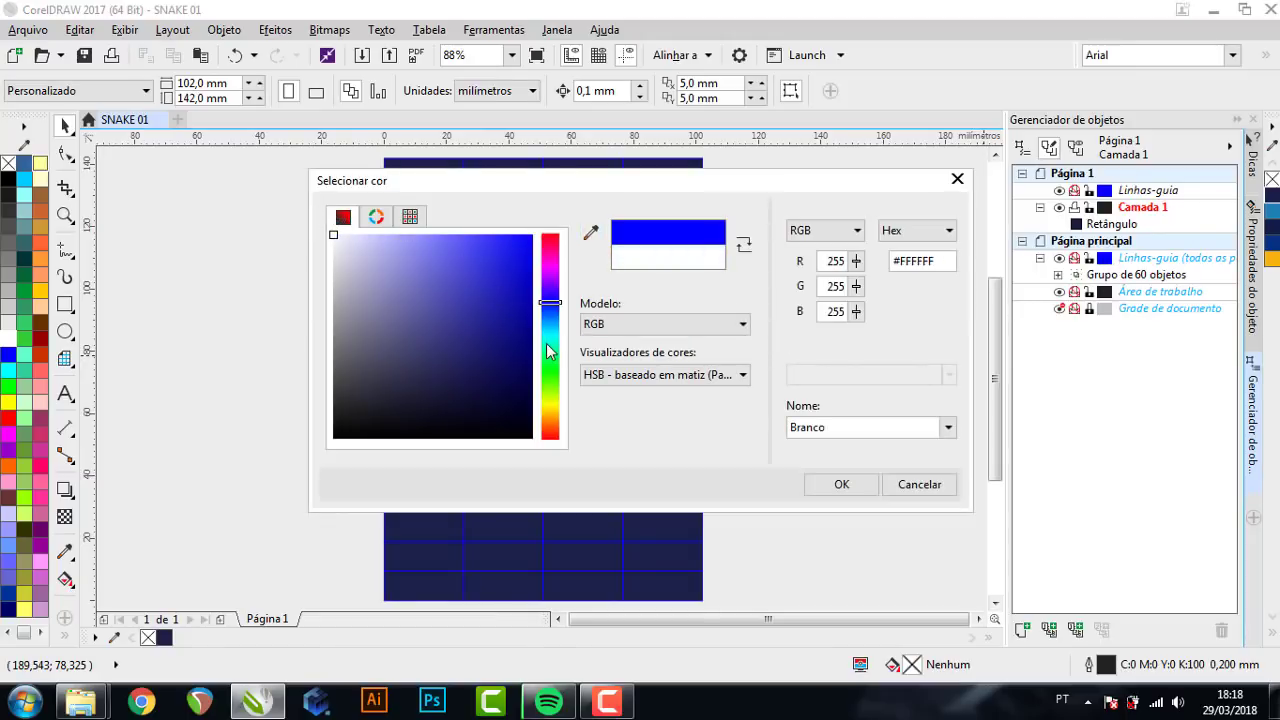
{"action": "left_click_drag", "start_coordinate": [550, 350], "coordinate": [550, 369]}
{"action": "left_click", "coordinate": [476, 266]}
{"action": "left_click_drag", "start_coordinate": [499, 247], "coordinate": [528, 228]}
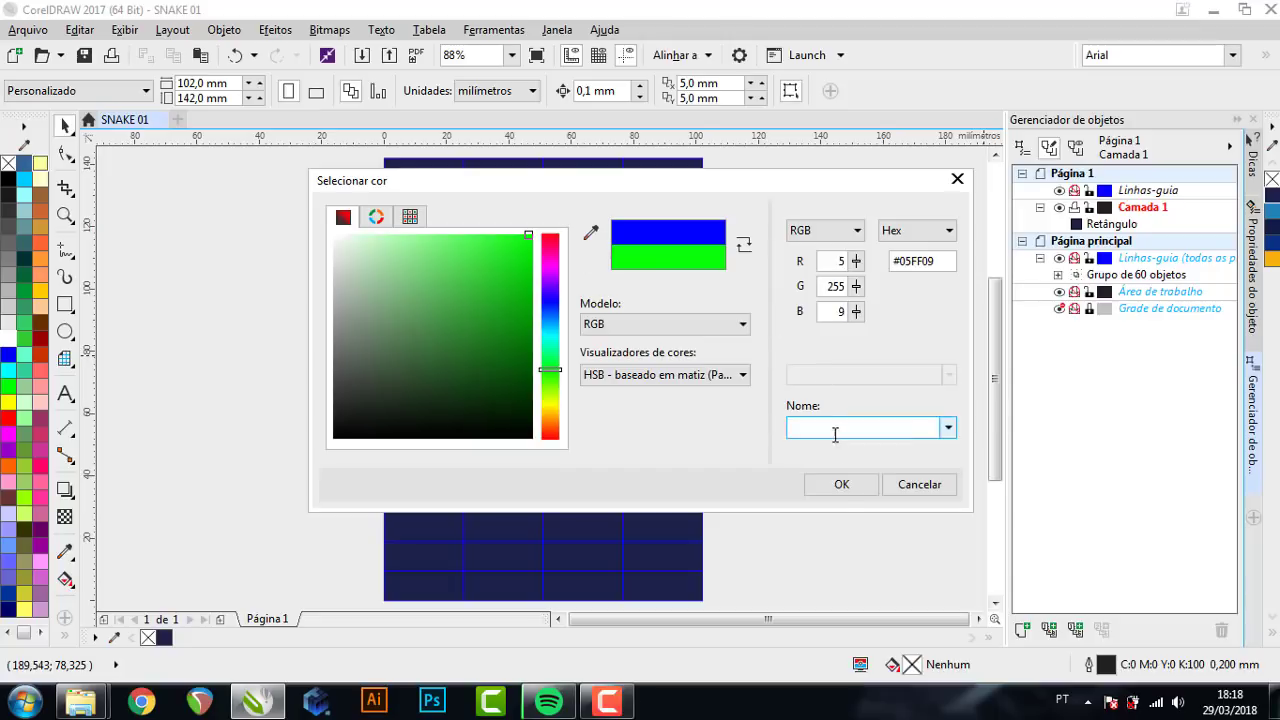
{"action": "left_click", "coordinate": [842, 484]}
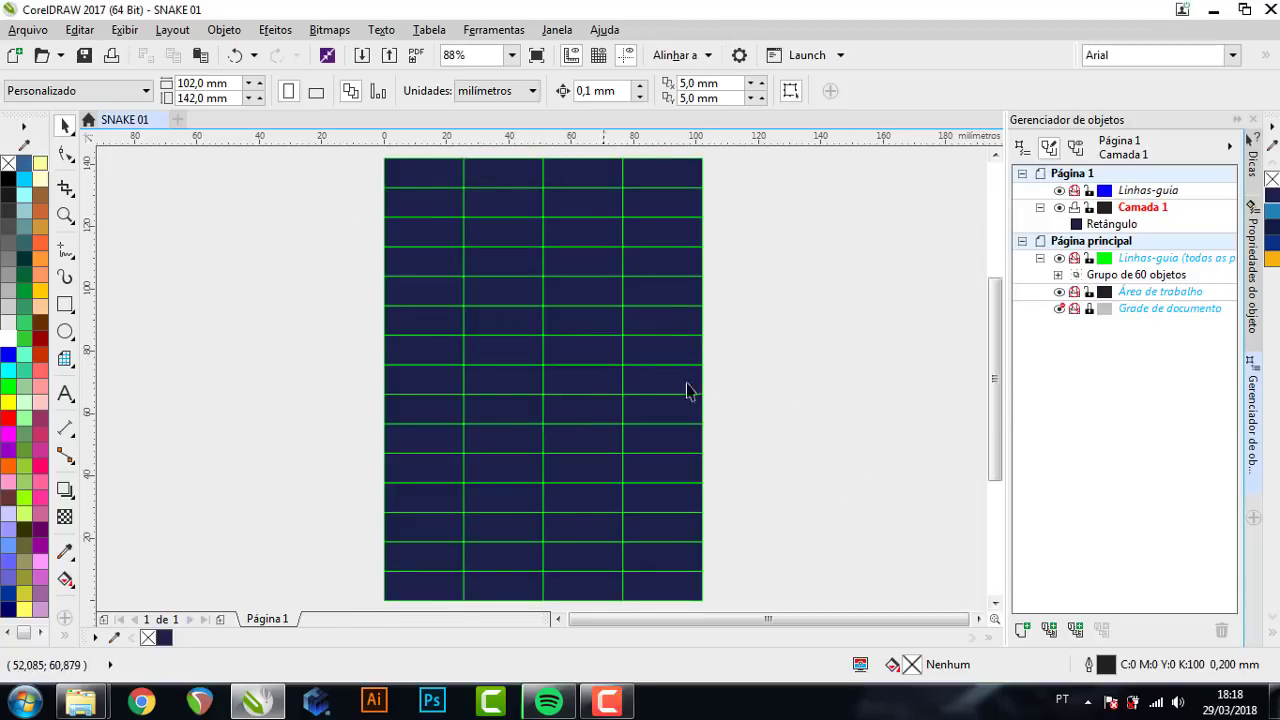
- Lock the guides layer and toggle the guide display to confirm the green grid
{"action": "left_click", "coordinate": [1089, 259]}
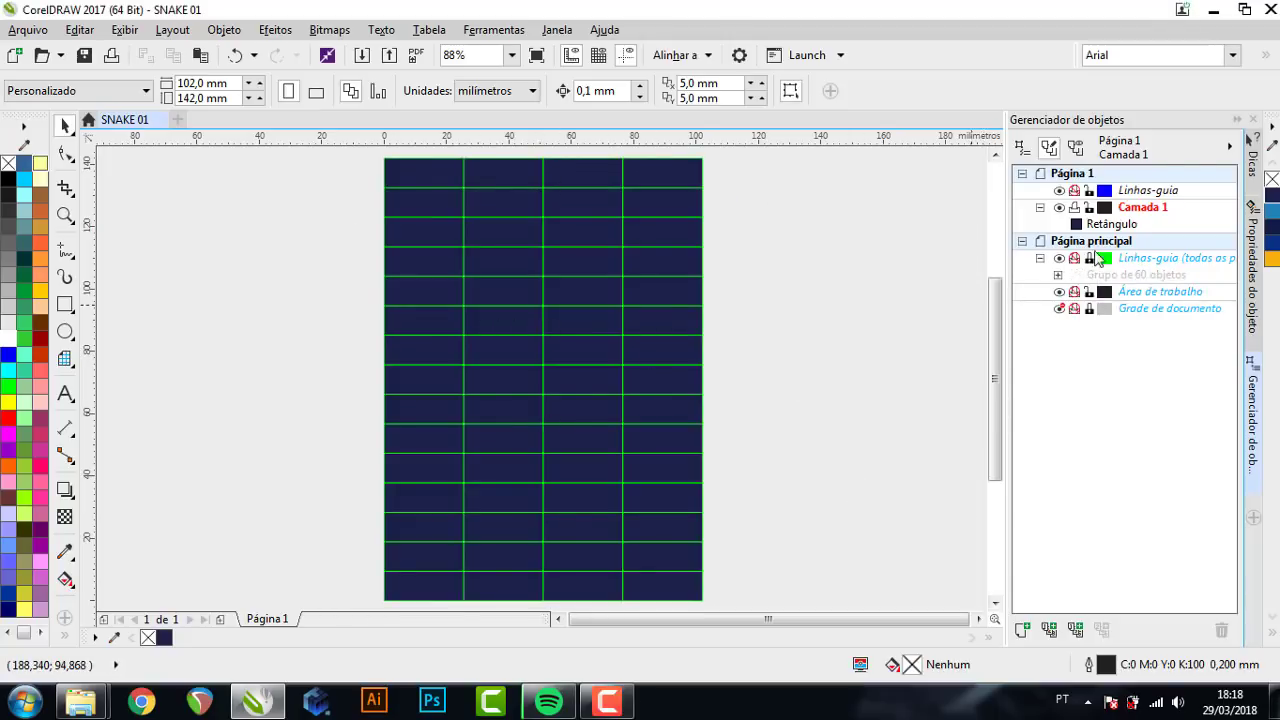
{"action": "left_click", "coordinate": [1237, 120]}
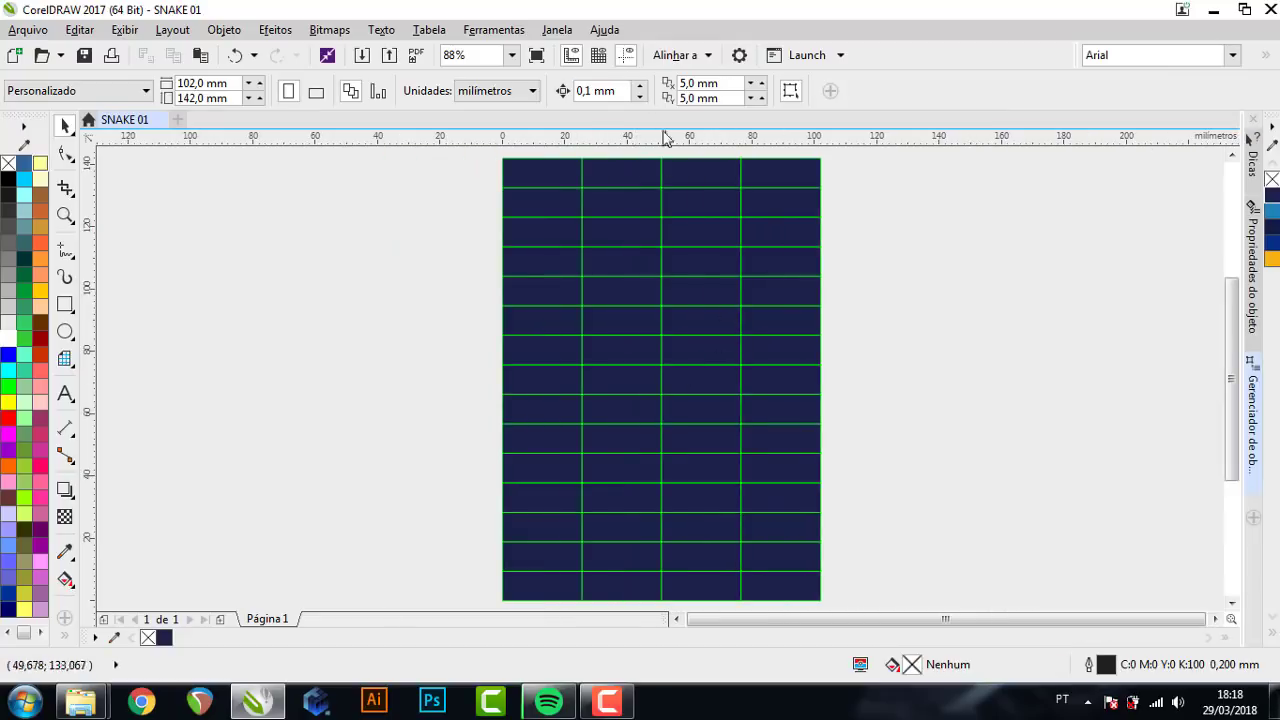
{"action": "left_click", "coordinate": [628, 57]}
{"action": "left_click", "coordinate": [628, 57]}
{"action": "left_click", "coordinate": [628, 57]}
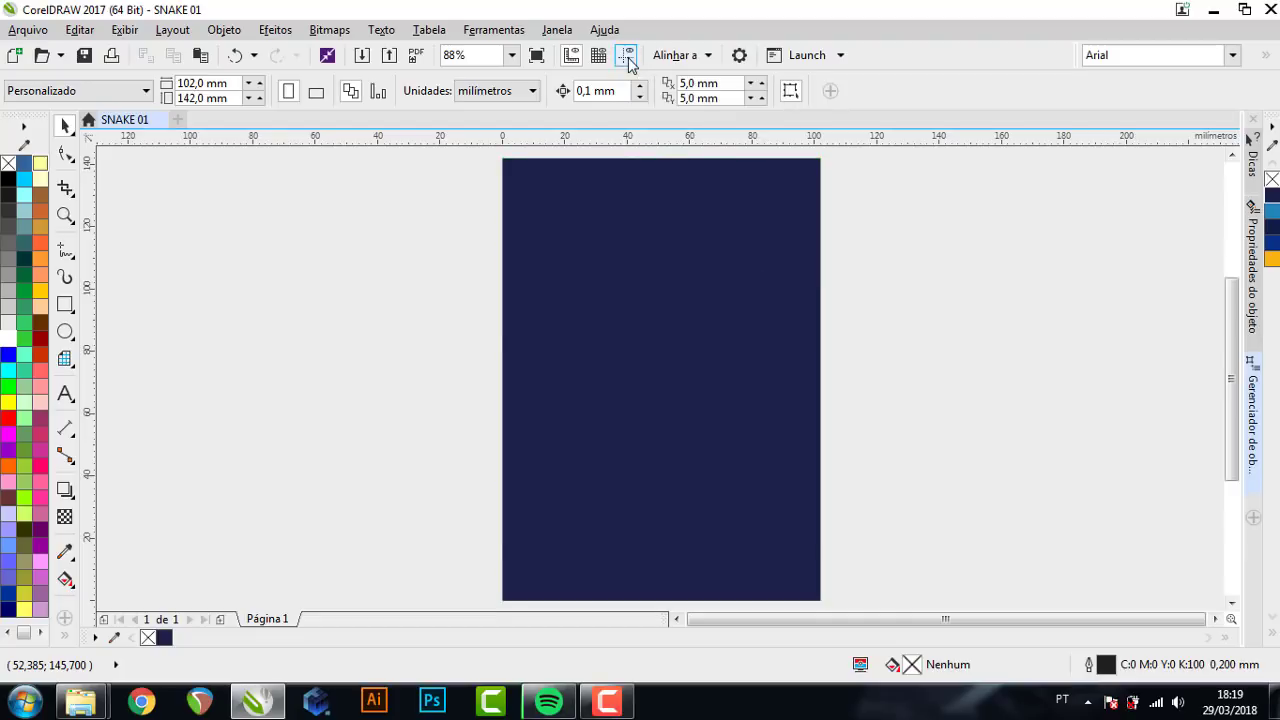
{"action": "left_click", "coordinate": [628, 57]}
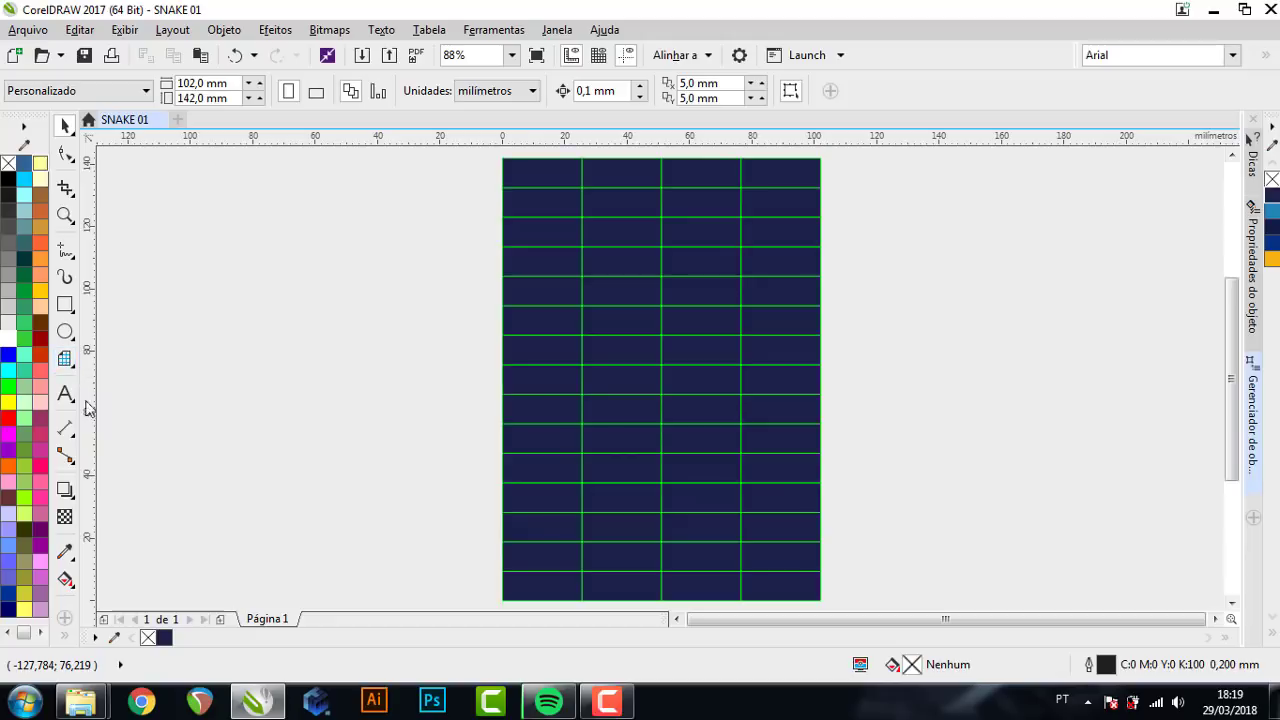
- Draw an ellipse over the lower grid rows and give it a white outline
{"action": "left_click", "coordinate": [65, 331]}
{"action": "mouse_move", "coordinate": [179, 317]}
{"action": "left_mouse_down"}
{"action": "mouse_move", "coordinate": [450, 459]}
{"action": "mouse_move", "coordinate": [545, 495]}
{"action": "mouse_move", "coordinate": [542, 483]}
{"action": "left_mouse_up"}
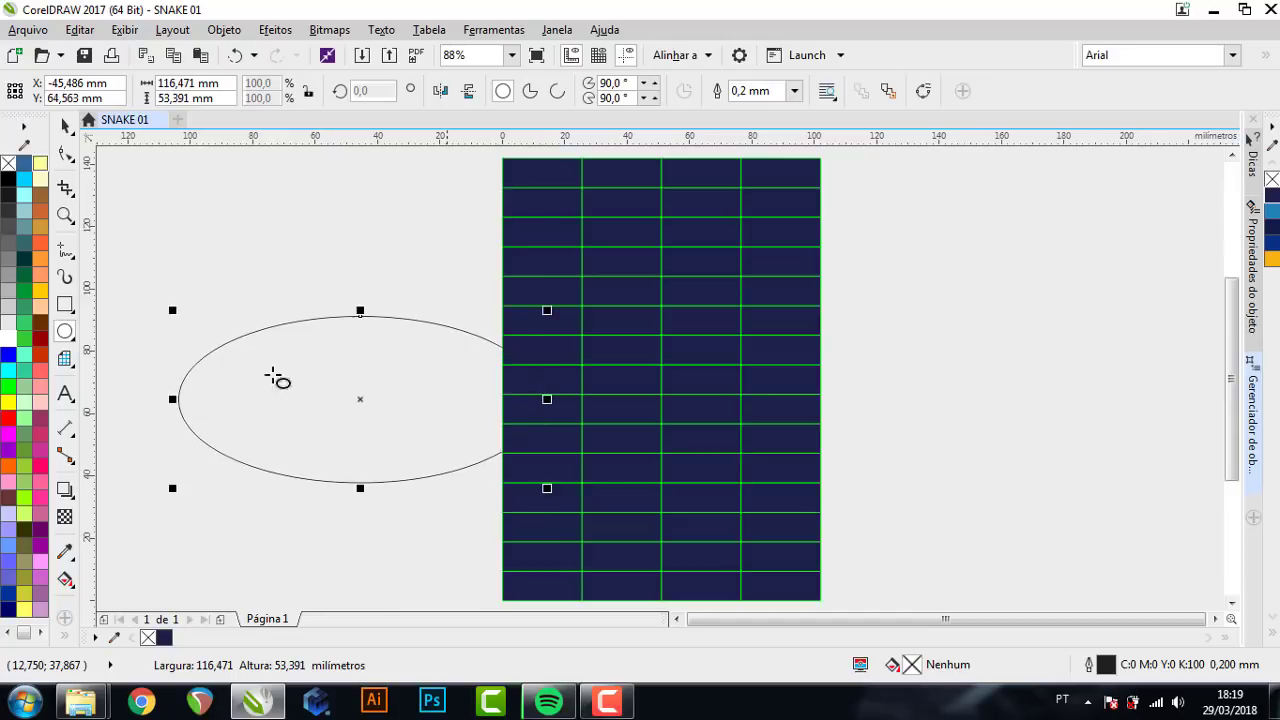
{"action": "left_click", "coordinate": [65, 125]}
{"action": "scroll", "coordinate": [250, 360], "scroll_direction": "down", "scroll_amount": 3}
{"action": "mouse_move", "coordinate": [262, 405]}
{"action": "left_mouse_down"}
{"action": "mouse_move", "coordinate": [421, 454]}
{"action": "mouse_move", "coordinate": [440, 446]}
{"action": "left_mouse_up"}
{"action": "scroll", "coordinate": [443, 446], "scroll_direction": "up", "scroll_amount": 3}
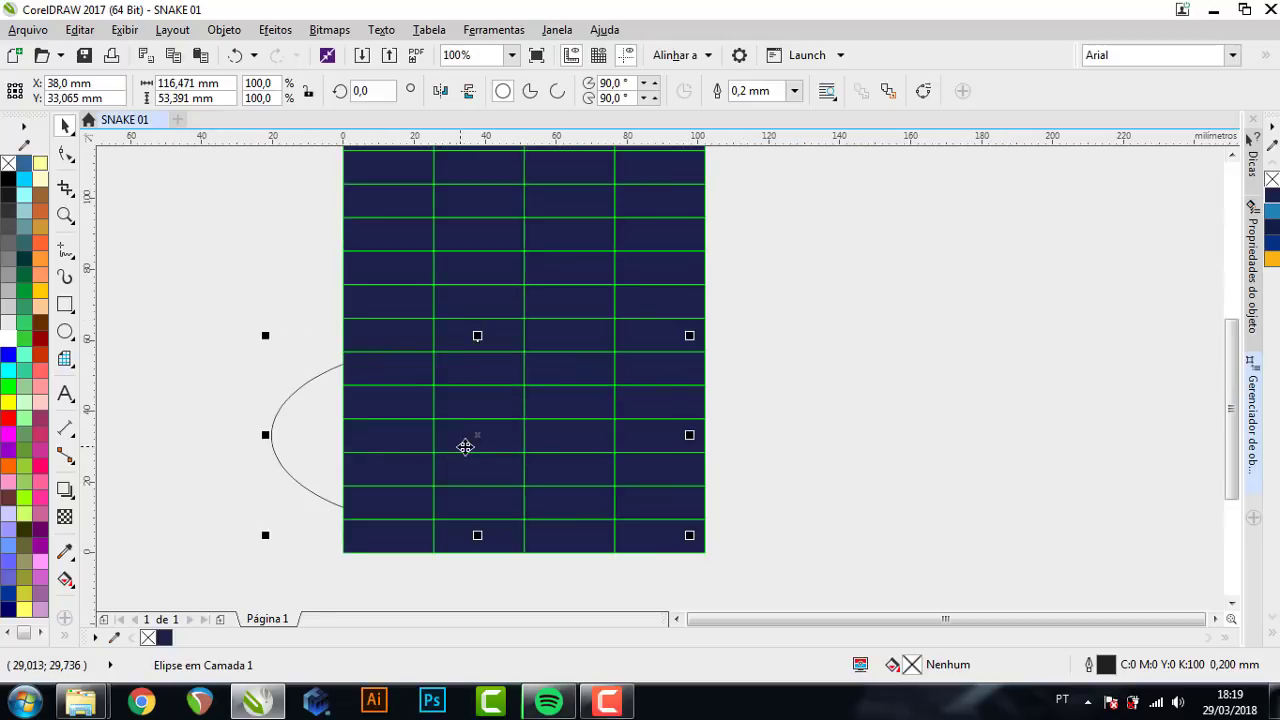
{"action": "right_click", "coordinate": [7, 340]}
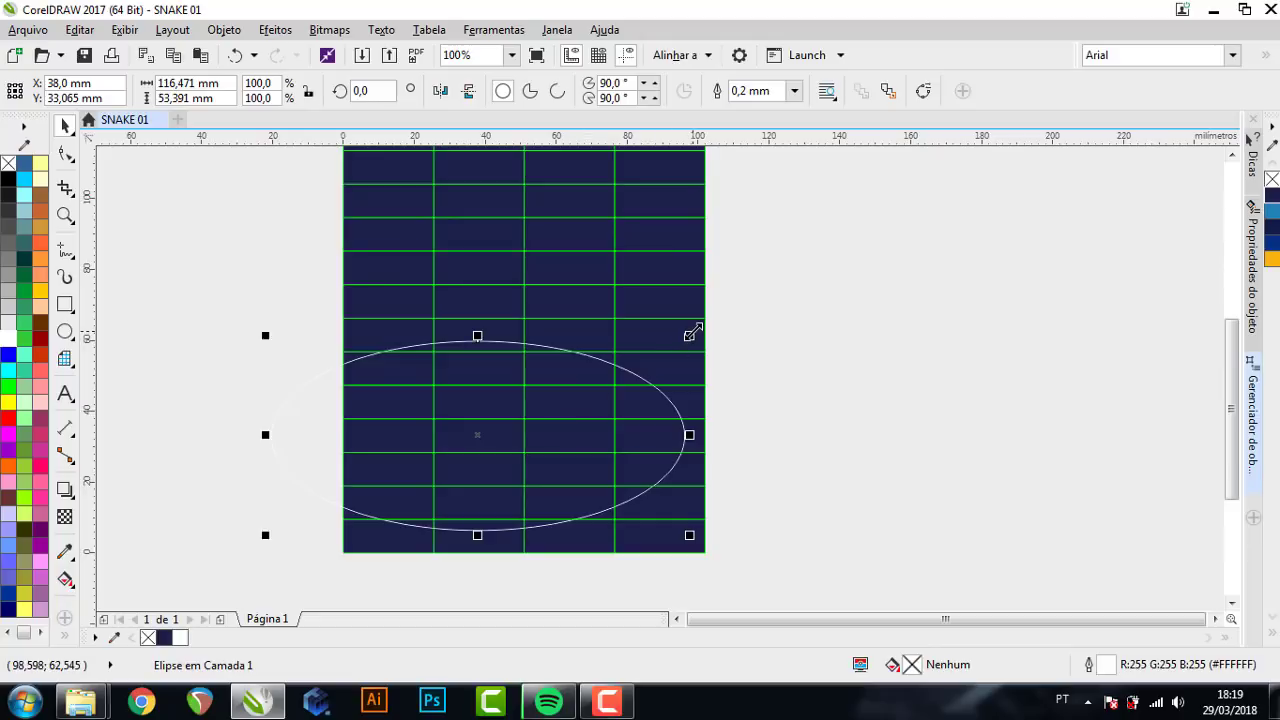
- Enlarge the ellipse slightly, tilt it about 5°, and nudge it right and up
{"action": "left_click_drag", "start_coordinate": [693, 333], "coordinate": [704, 329]}
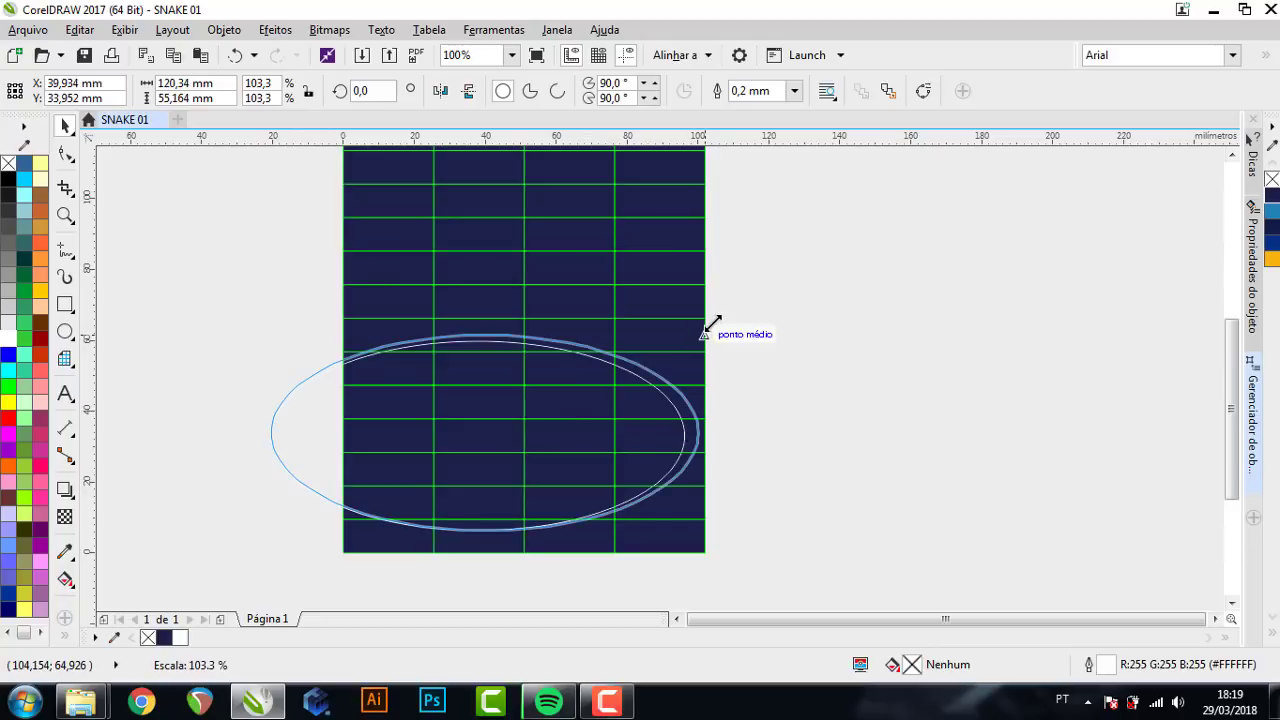
{"action": "left_click", "coordinate": [497, 440]}
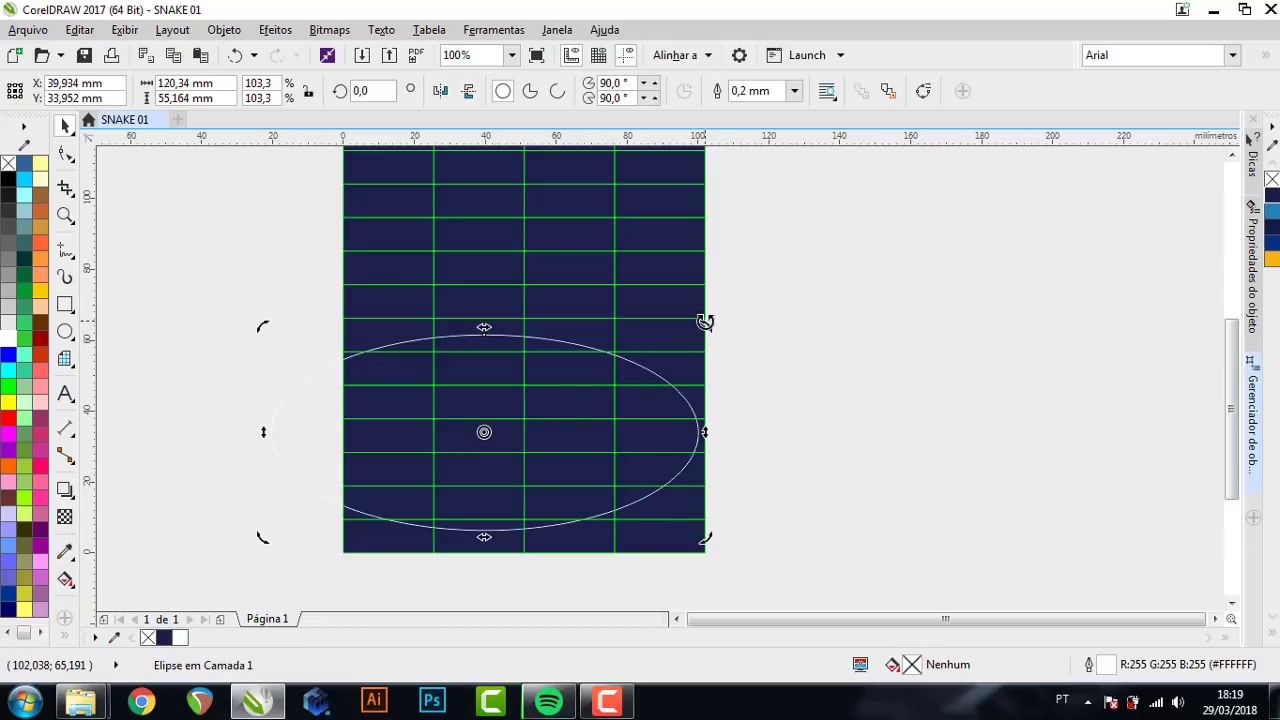
{"action": "mouse_move", "coordinate": [705, 322]}
{"action": "left_mouse_down"}
{"action": "mouse_move", "coordinate": [696, 300]}
{"action": "mouse_move", "coordinate": [745, 307]}
{"action": "left_mouse_up"}
{"action": "left_click", "coordinate": [663, 380]}
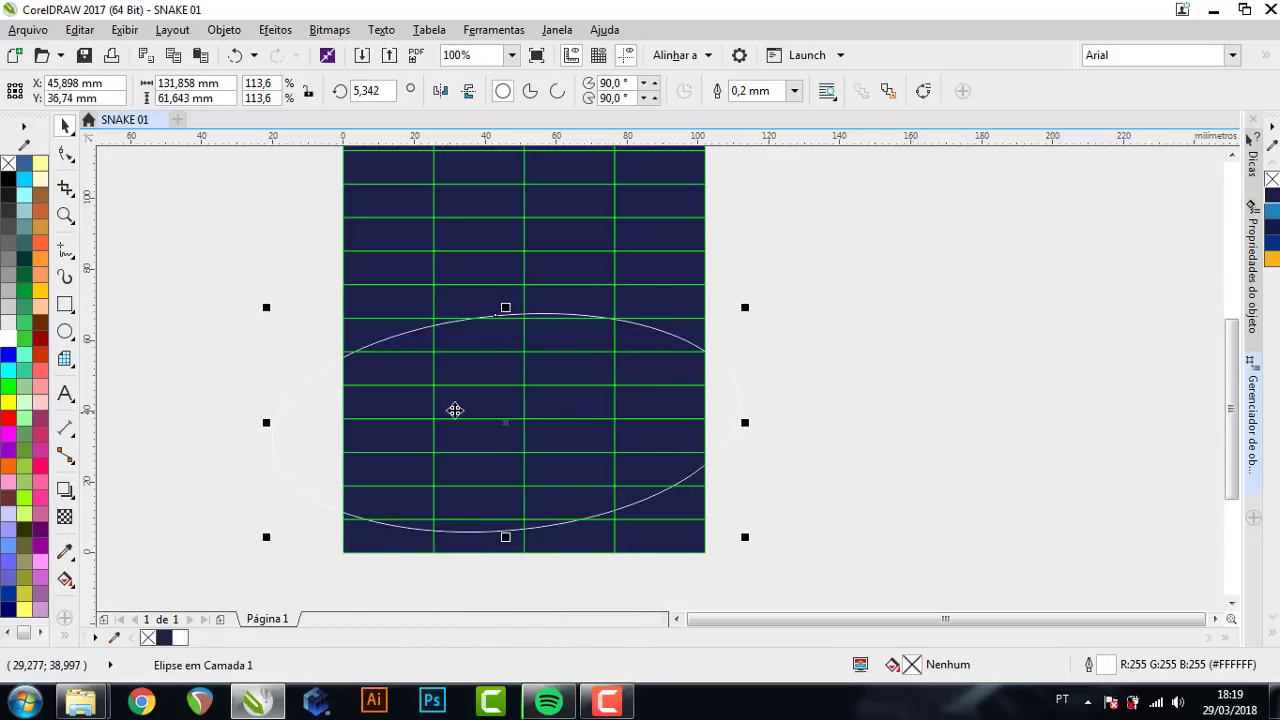
{"action": "left_click_drag", "start_coordinate": [463, 408], "coordinate": [486, 401]}
- Refine the ellipse to 119.386 × 56.364 mm, centred, tilted 6.574°
{"action": "left_click_drag", "start_coordinate": [767, 300], "coordinate": [748, 309]}
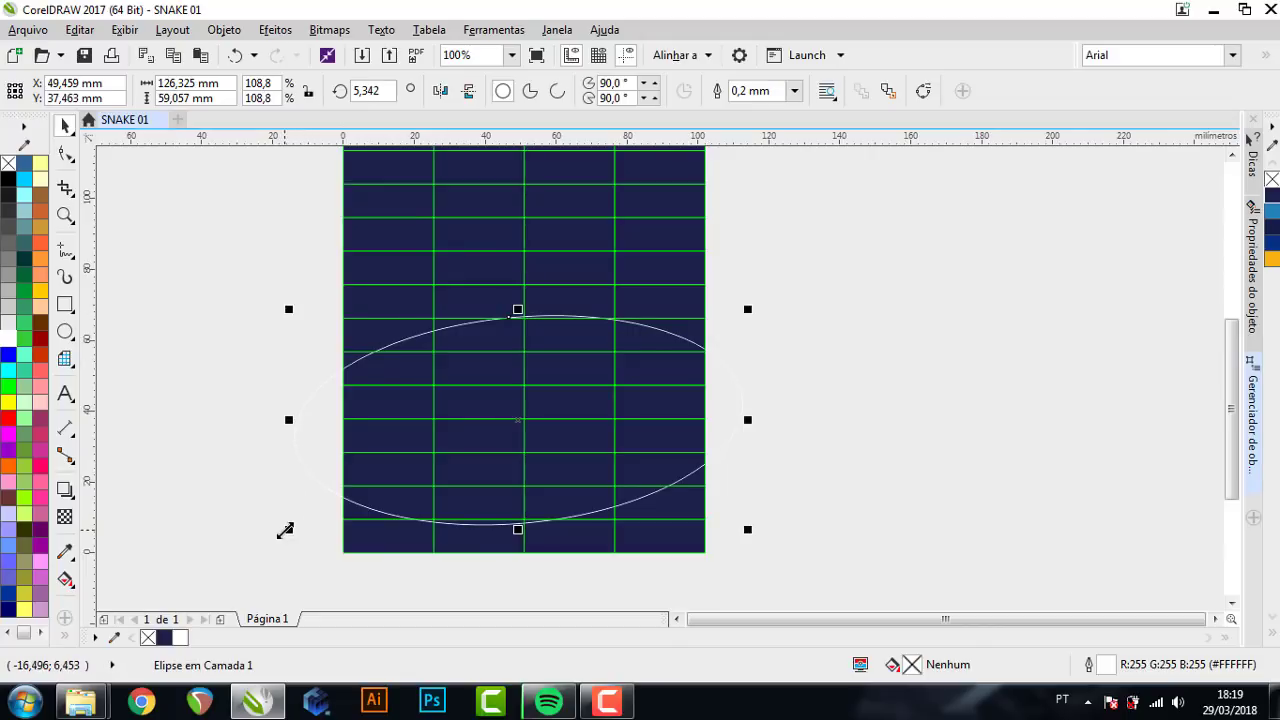
{"action": "left_click_drag", "start_coordinate": [285, 530], "coordinate": [297, 526]}
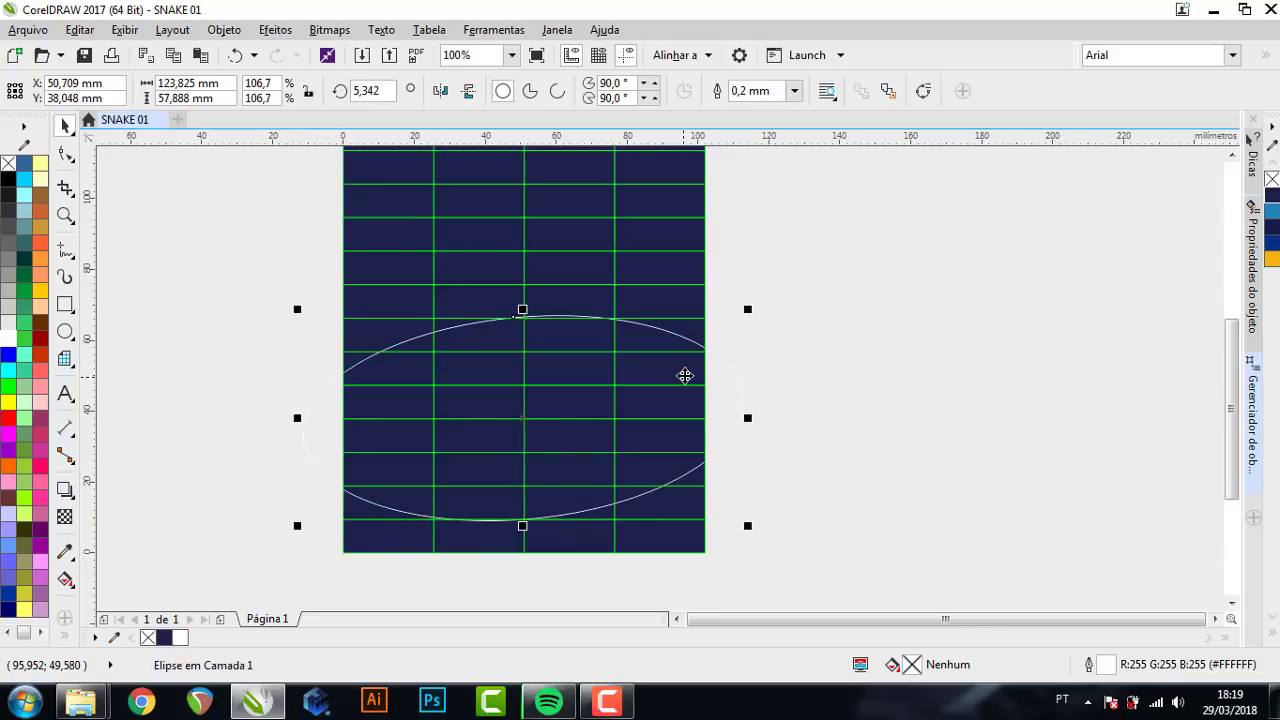
{"action": "left_click_drag", "start_coordinate": [684, 375], "coordinate": [699, 391]}
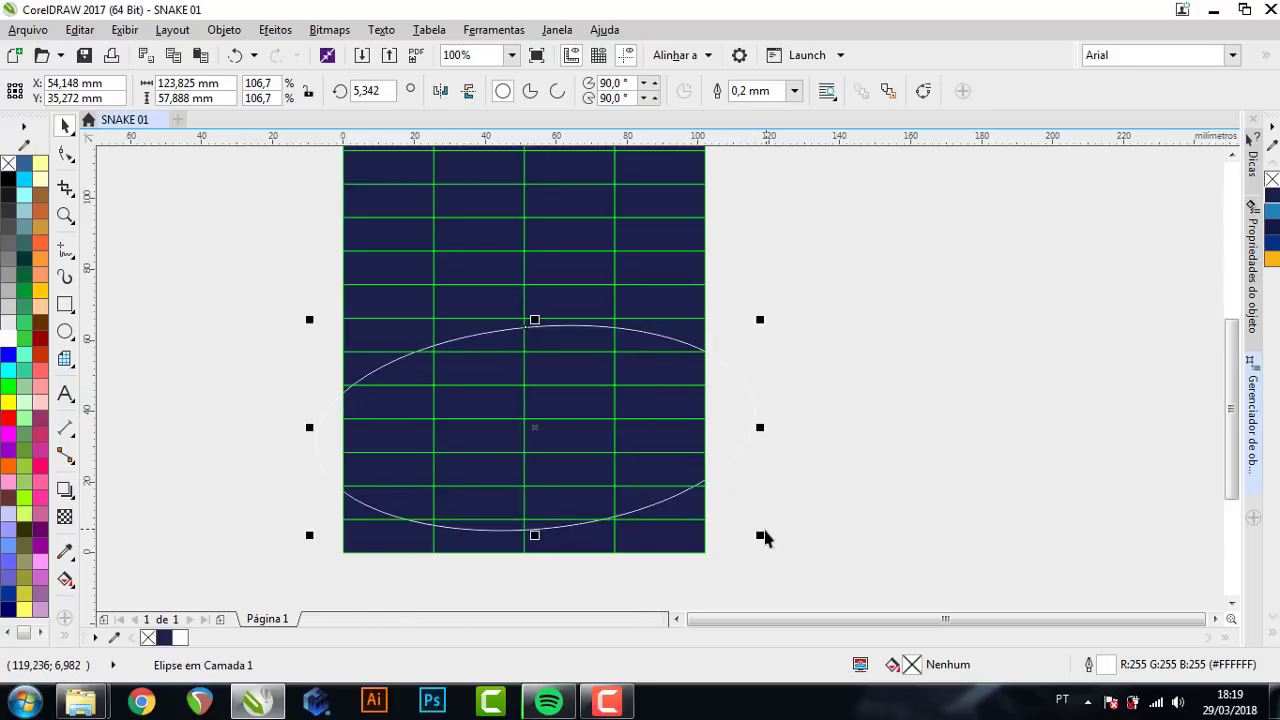
{"action": "left_click_drag", "start_coordinate": [763, 534], "coordinate": [756, 529]}
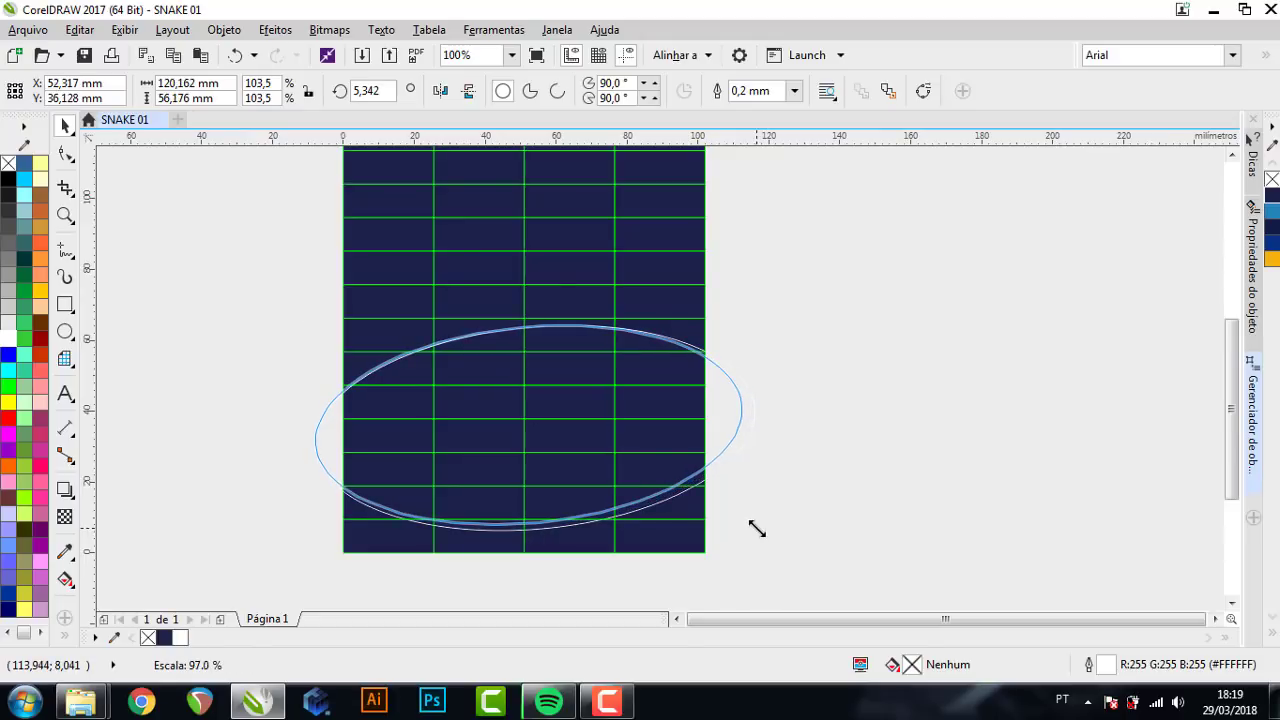
{"action": "left_click_drag", "start_coordinate": [757, 529], "coordinate": [752, 527]}
{"action": "left_click", "coordinate": [496, 440]}
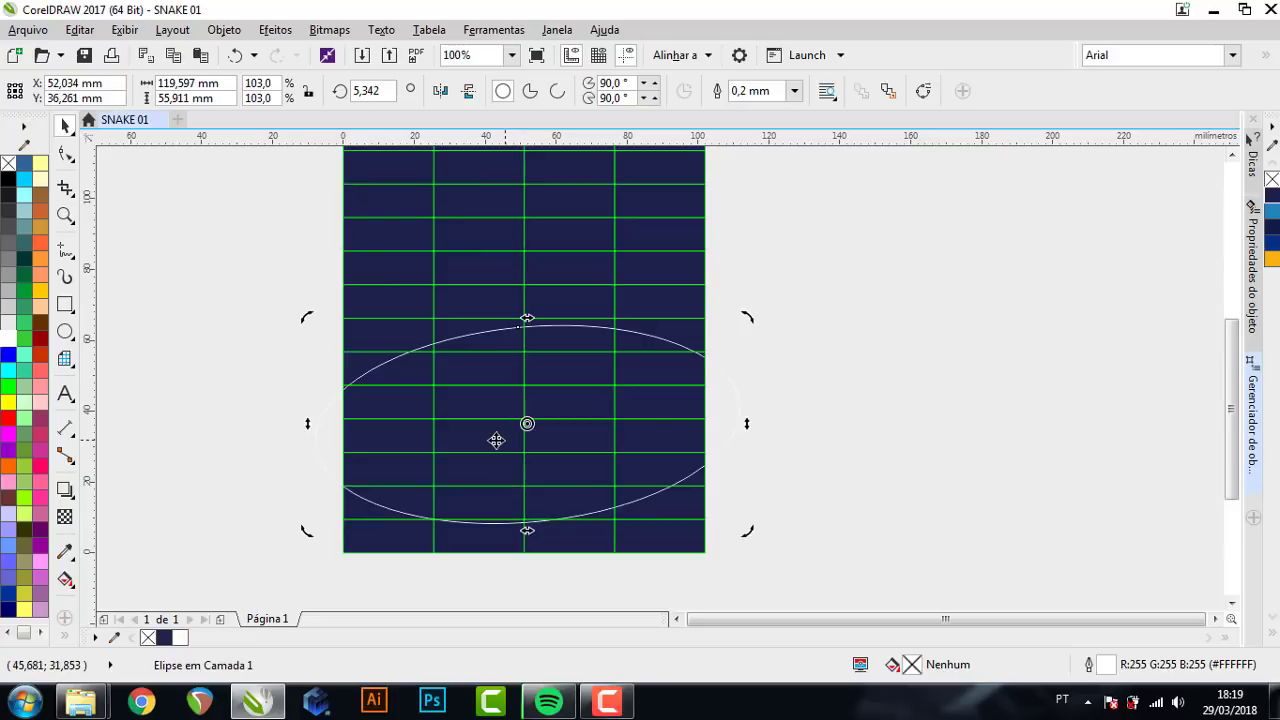
{"action": "left_click_drag", "start_coordinate": [308, 318], "coordinate": [305, 322]}
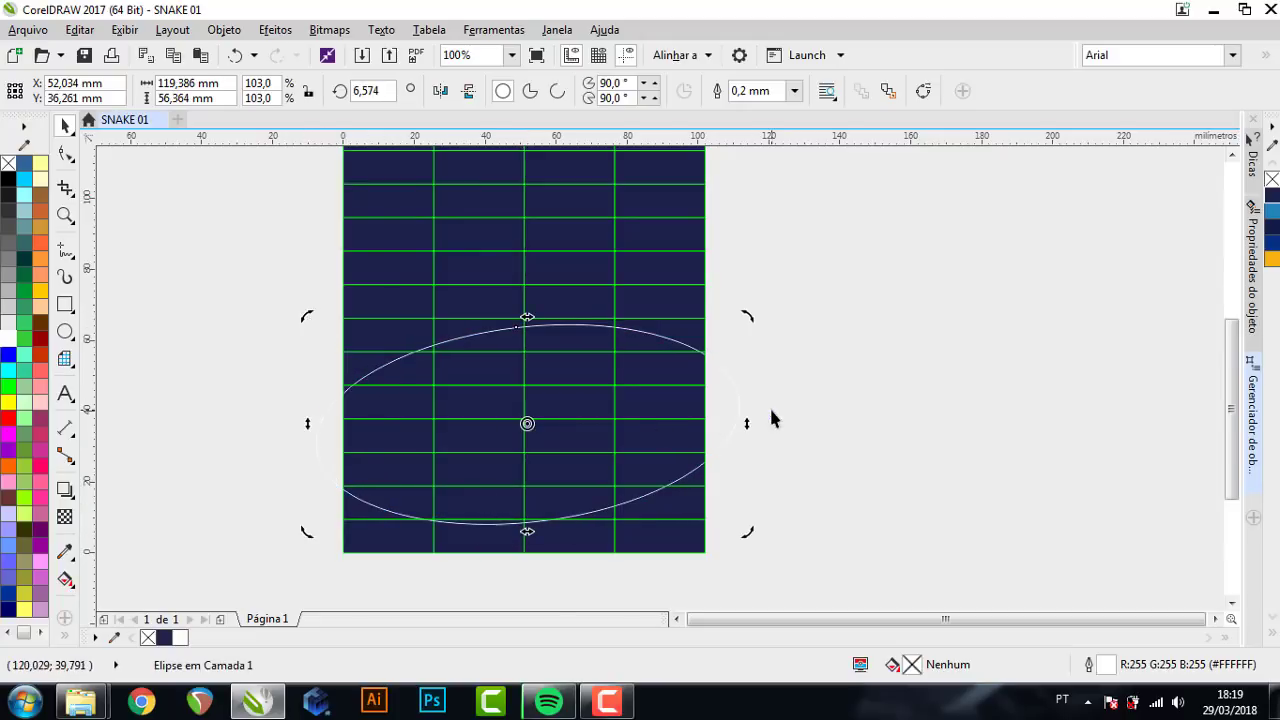
- Hide the guides and Smart Fill the page area below the ellipse in slate blue
{"action": "left_click", "coordinate": [628, 60]}
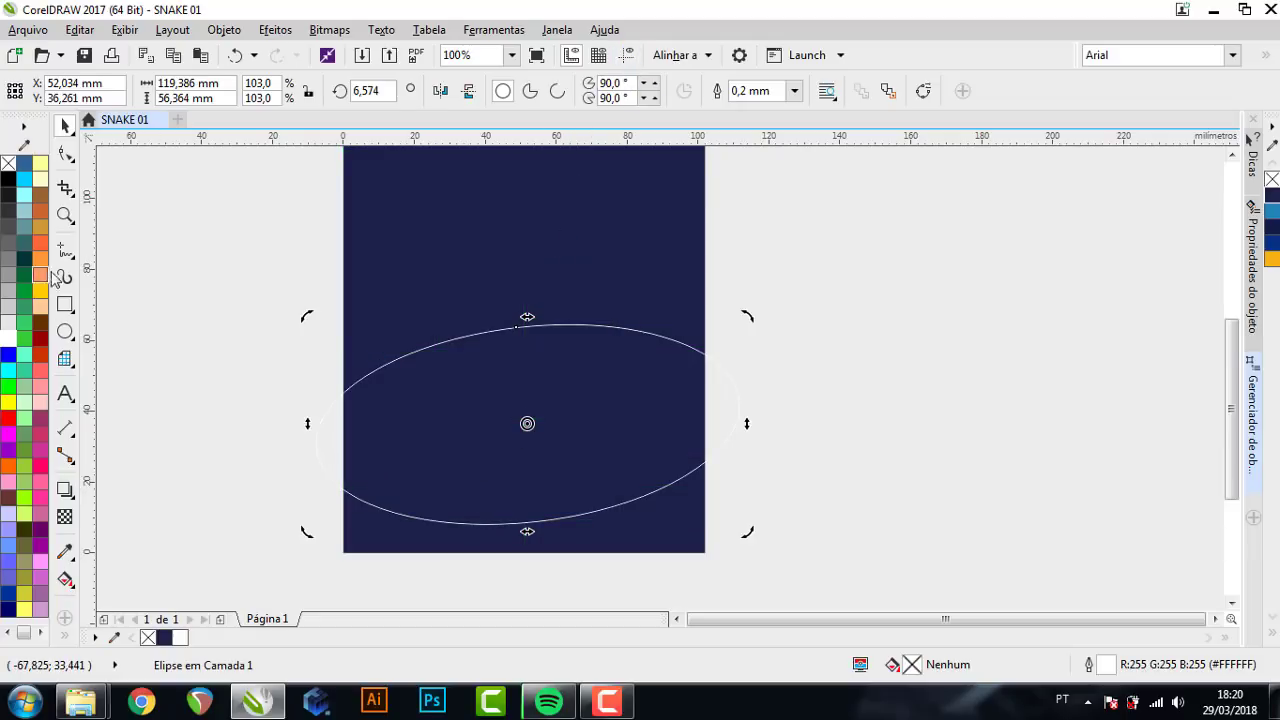
{"action": "left_click", "coordinate": [68, 637]}
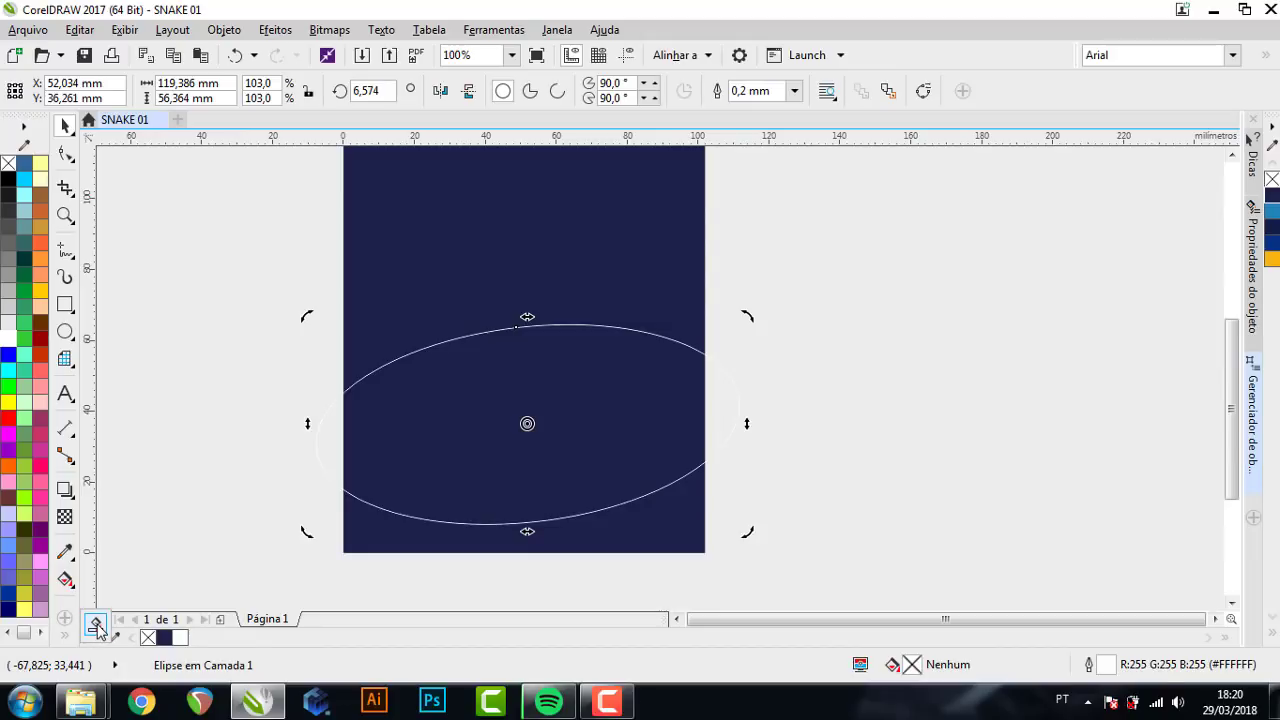
{"action": "left_click", "coordinate": [96, 625]}
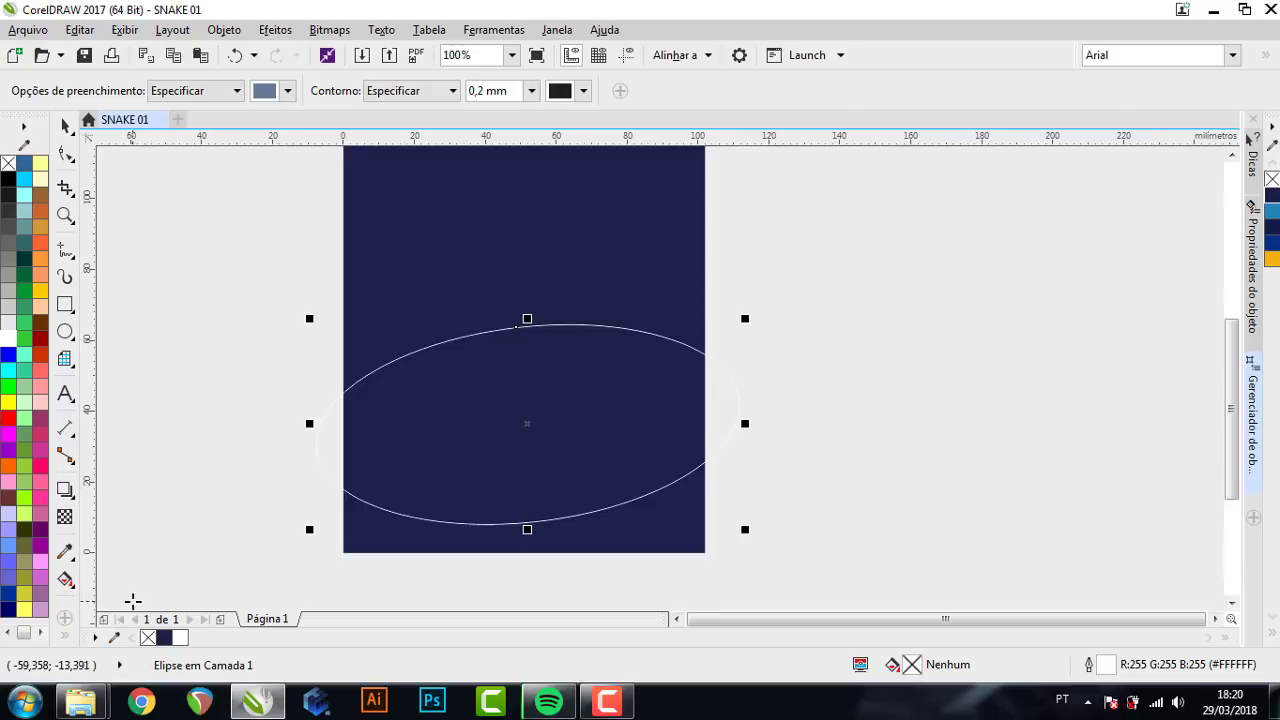
{"action": "left_click", "coordinate": [466, 536]}
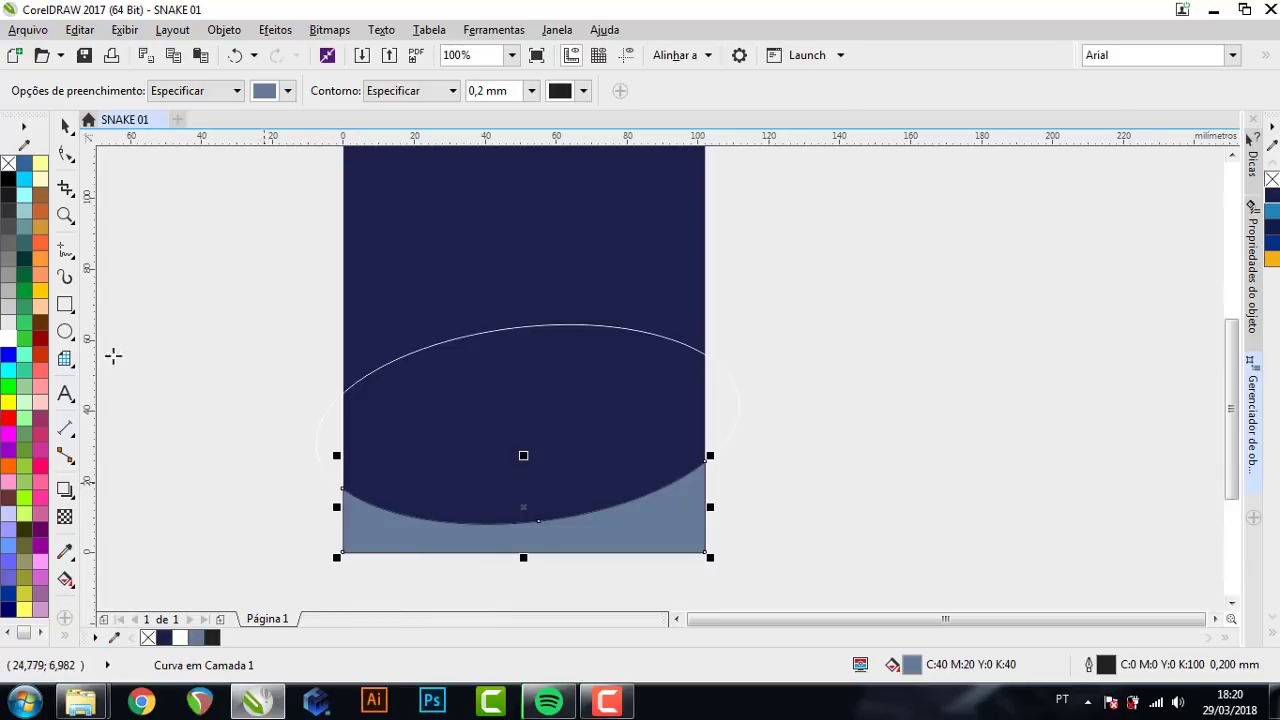
{"action": "left_click", "coordinate": [64, 126]}
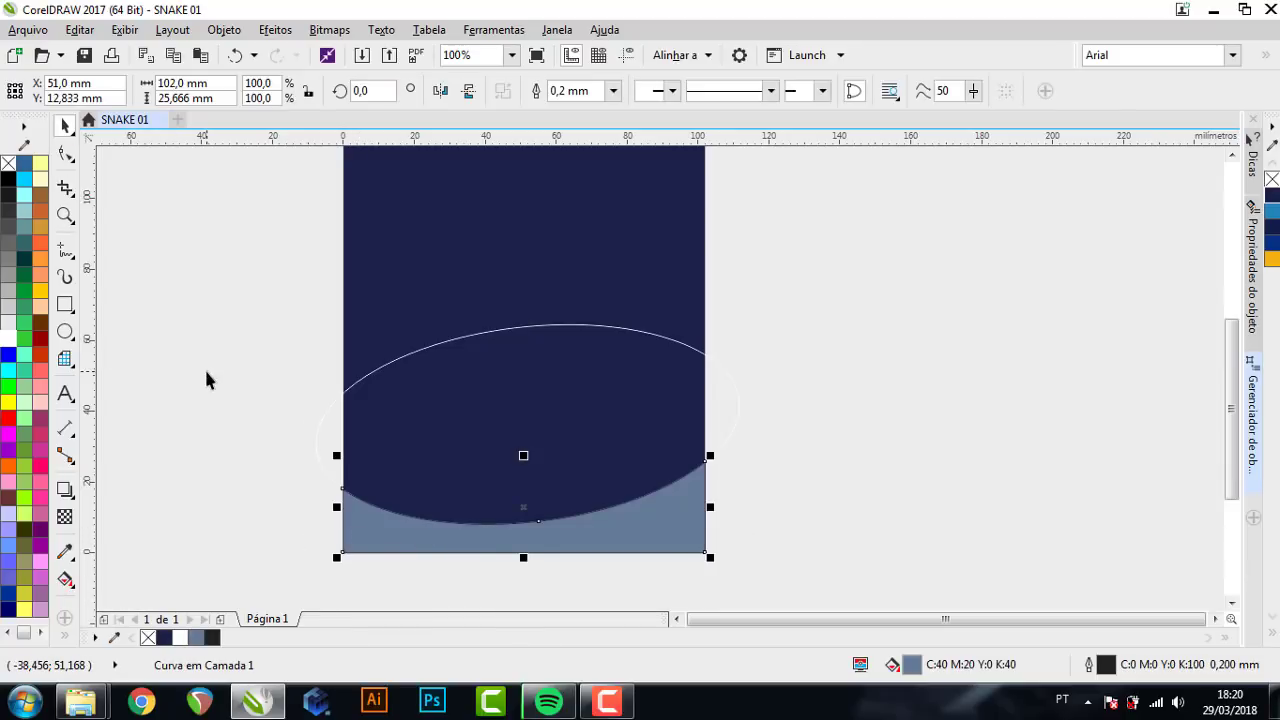
{"action": "left_click", "coordinate": [562, 375]}
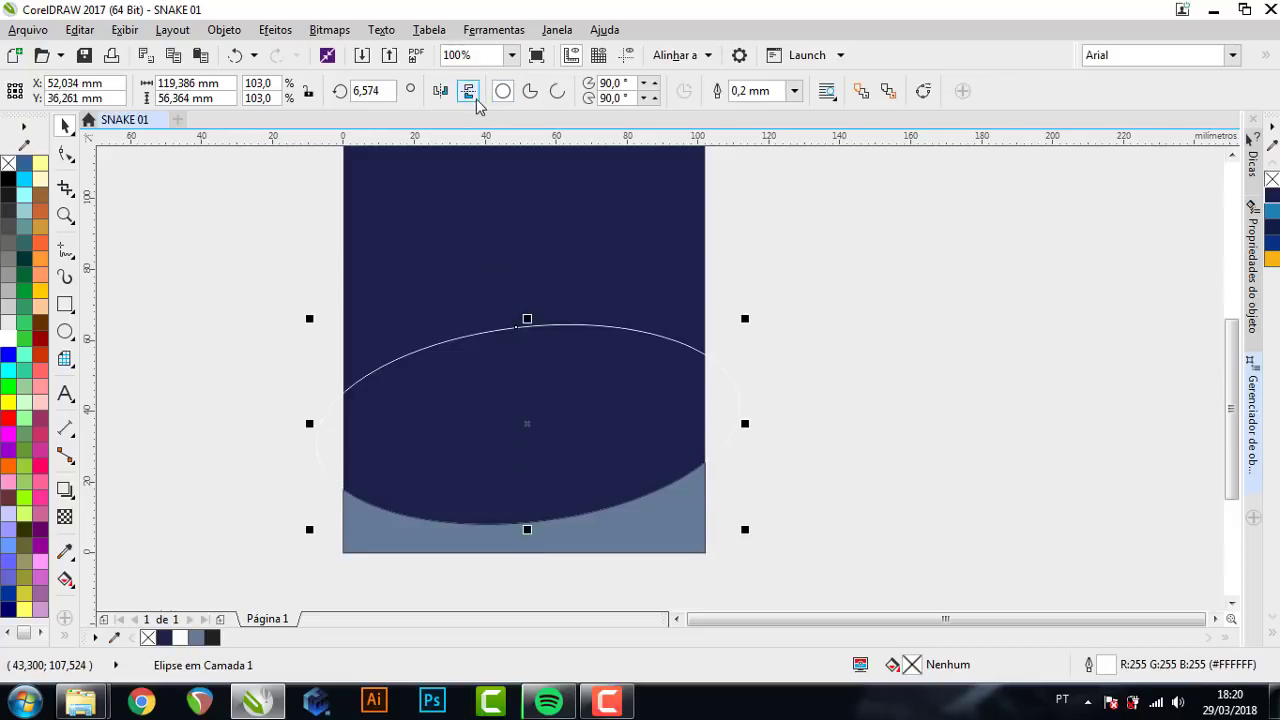
- Mirror the ellipse horizontally, shift it down-left, and stretch it taller
{"action": "left_click", "coordinate": [443, 97]}
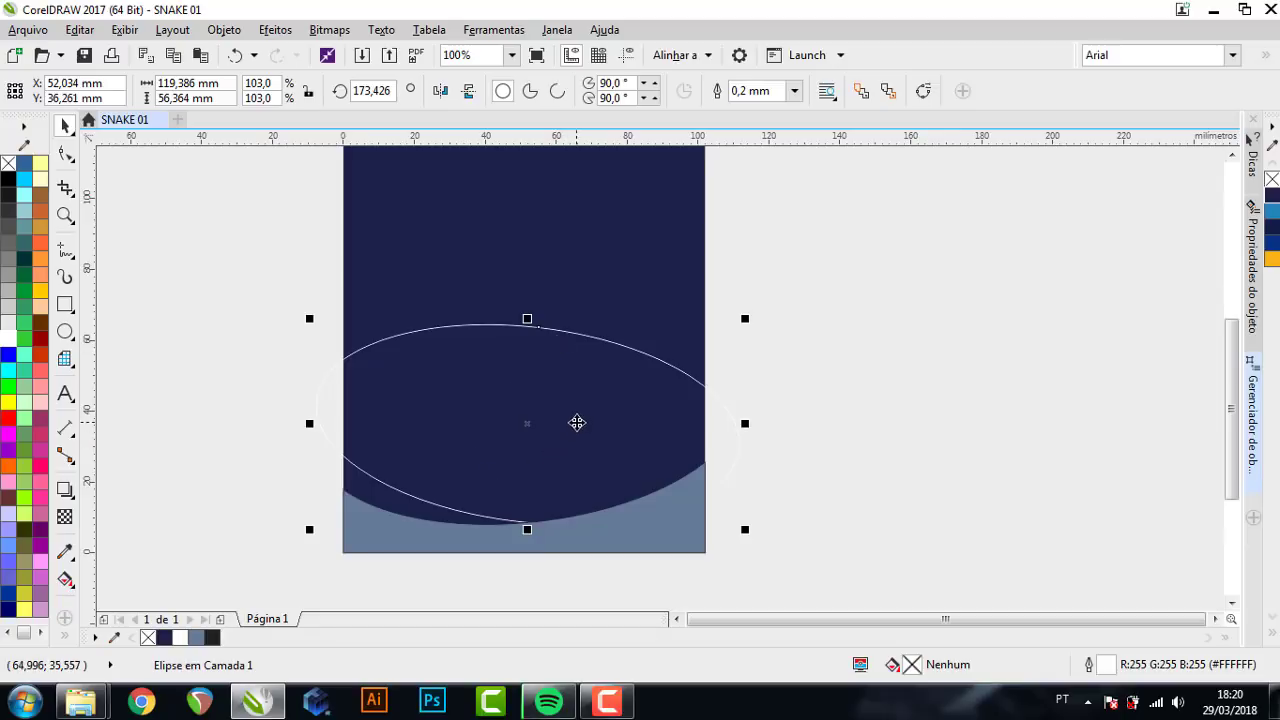
{"action": "left_click_drag", "start_coordinate": [577, 421], "coordinate": [550, 441]}
{"action": "left_click", "coordinate": [609, 423]}
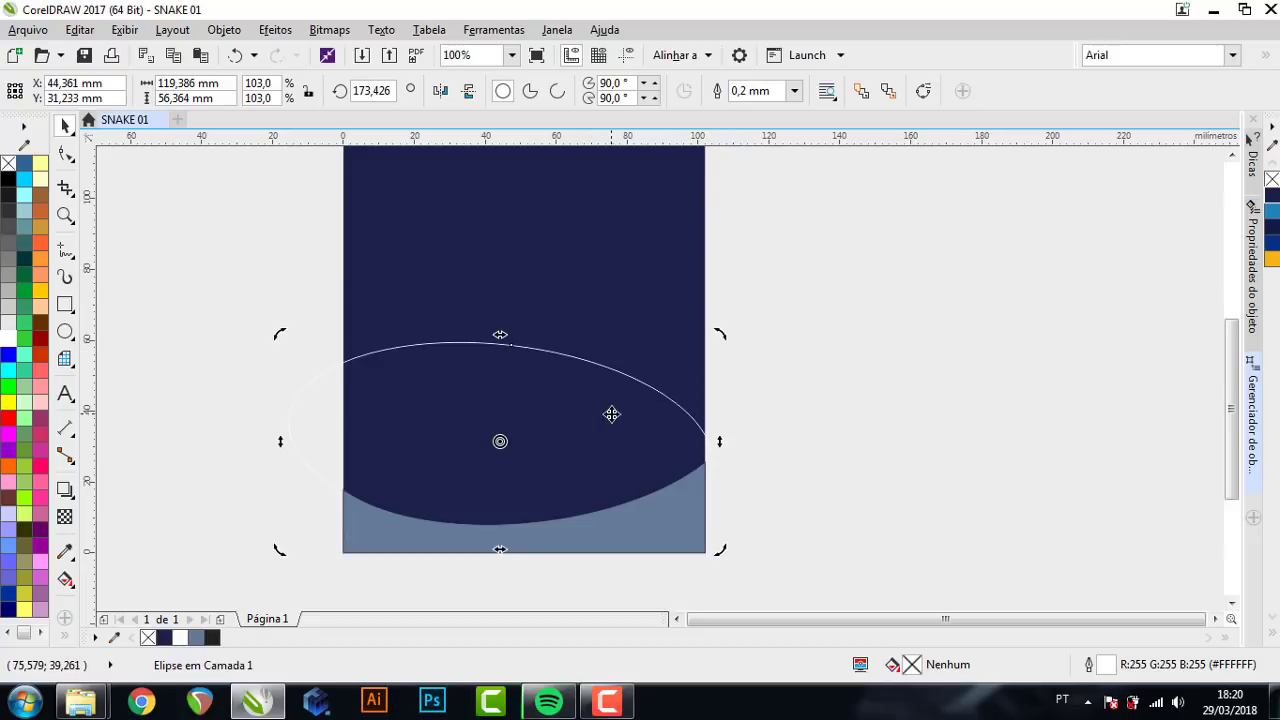
{"action": "left_click_drag", "start_coordinate": [589, 427], "coordinate": [603, 424]}
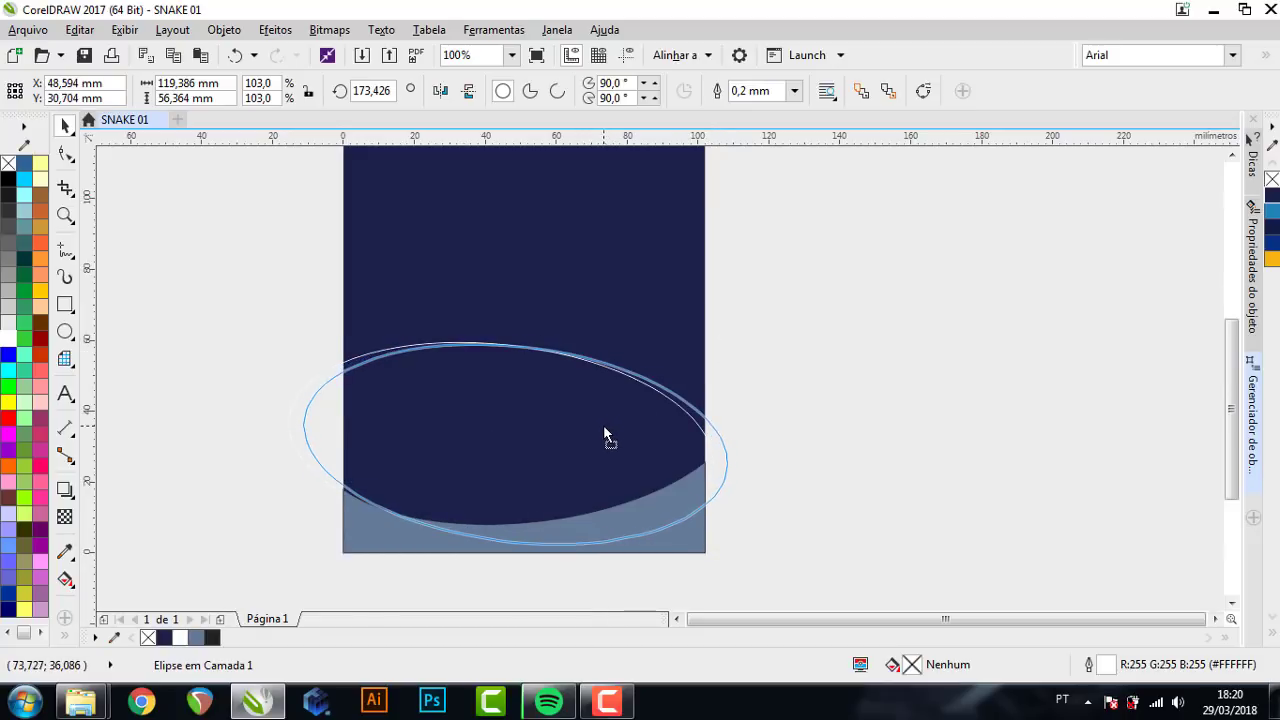
{"action": "left_click_drag", "start_coordinate": [515, 549], "coordinate": [517, 565]}
{"action": "scroll", "coordinate": [545, 527], "scroll_direction": "down", "scroll_amount": 1}
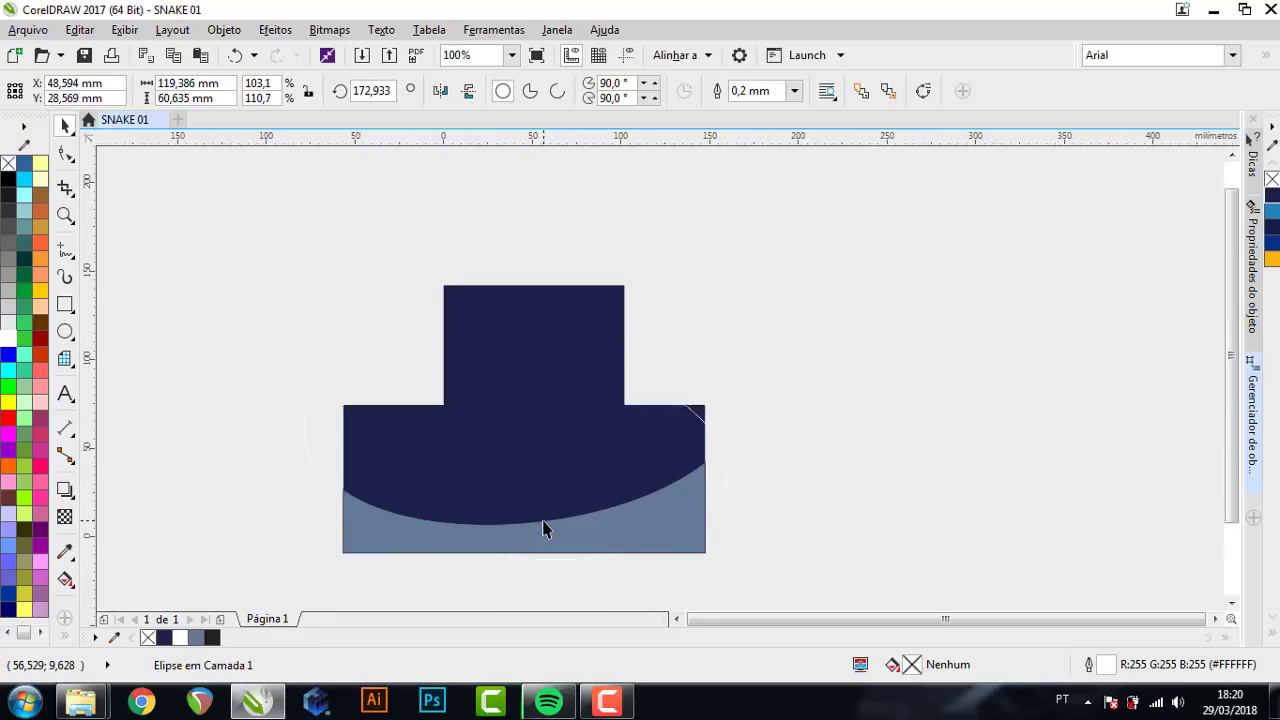
{"action": "scroll", "coordinate": [559, 460], "scroll_direction": "up", "scroll_amount": 1}
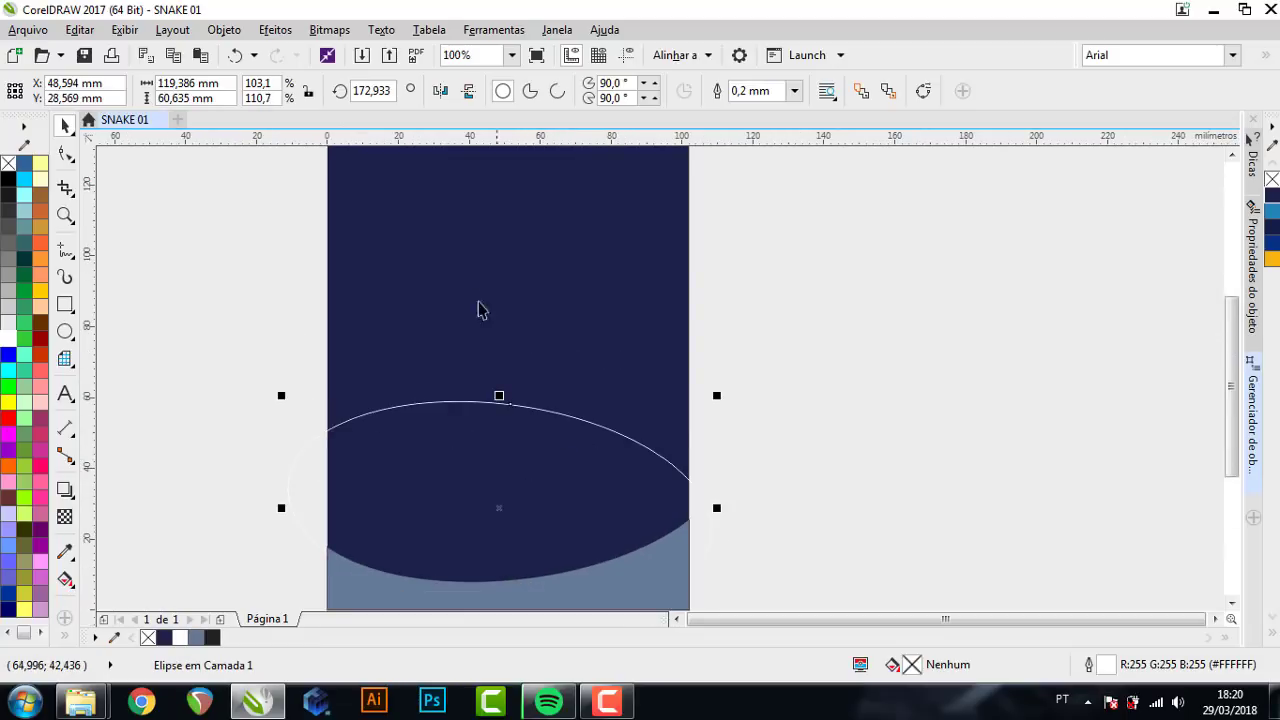
{"action": "left_click", "coordinate": [627, 56]}
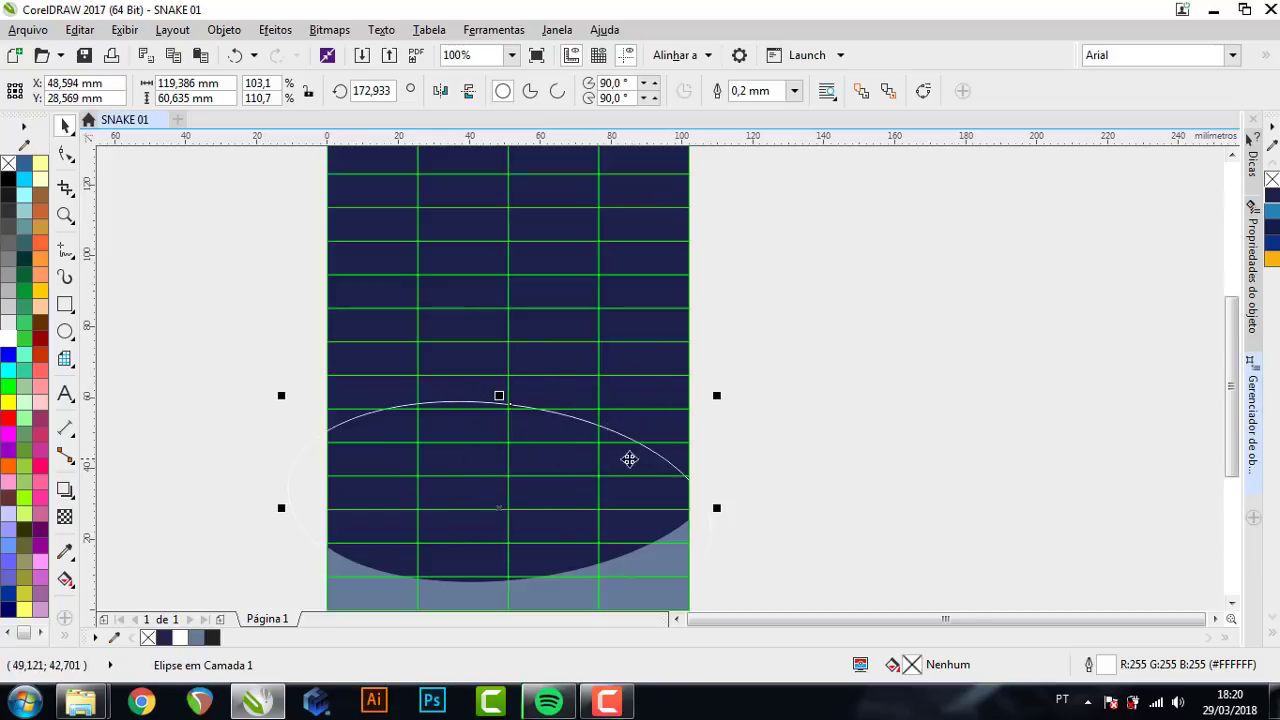
{"action": "left_click", "coordinate": [627, 56]}
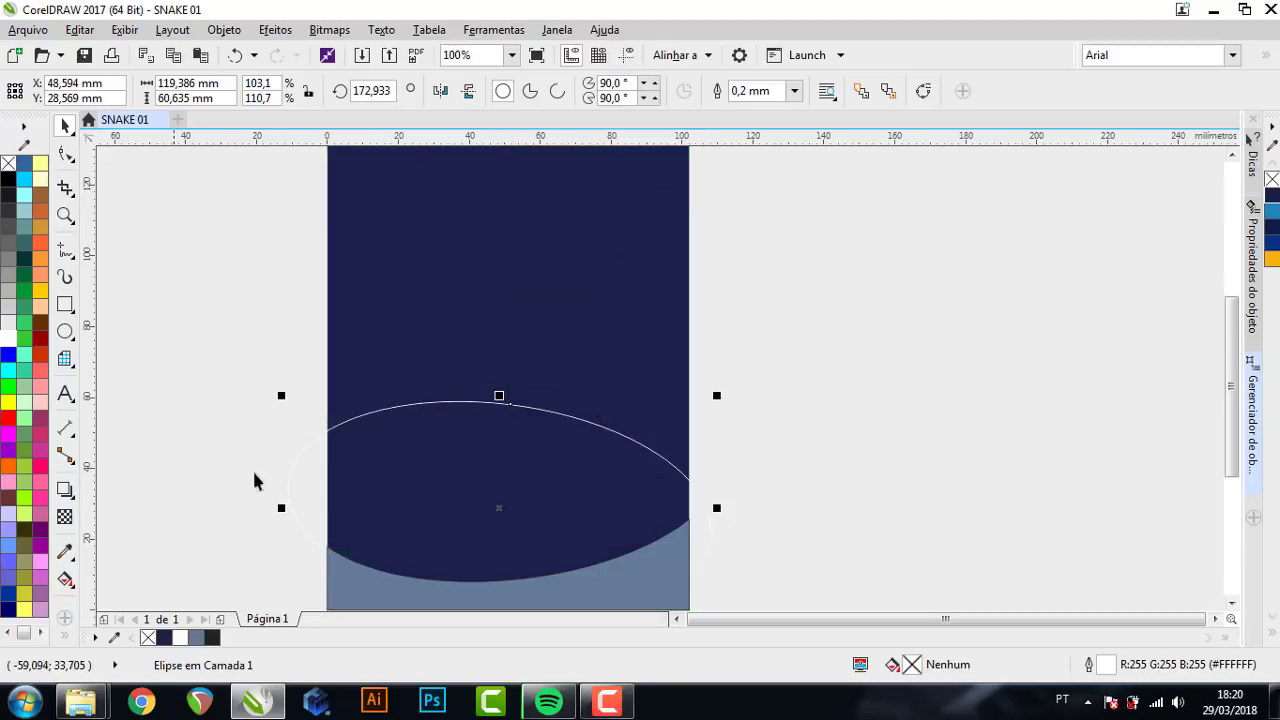
{"action": "left_click_drag", "start_coordinate": [499, 400], "coordinate": [509, 390]}
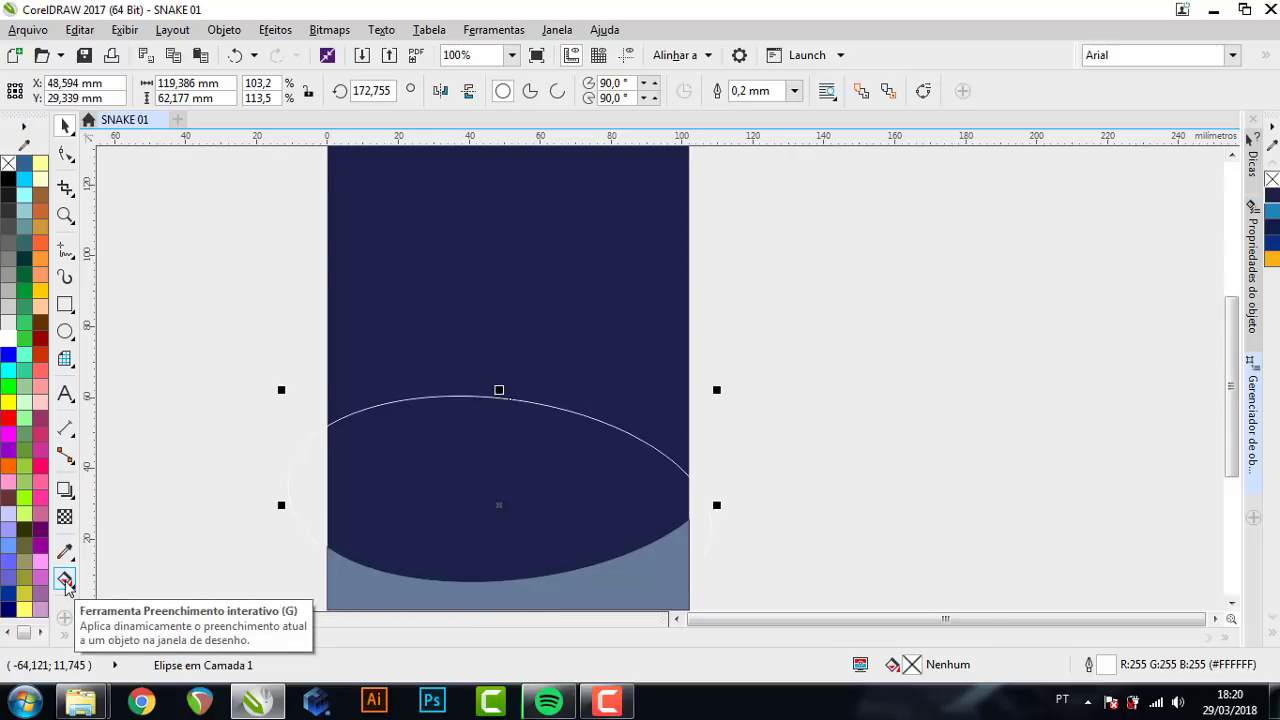
- Smart Fill the ellipse's overlap with the page into a 102 × 52.349 mm slate-blue curve
{"action": "left_click", "coordinate": [65, 580]}
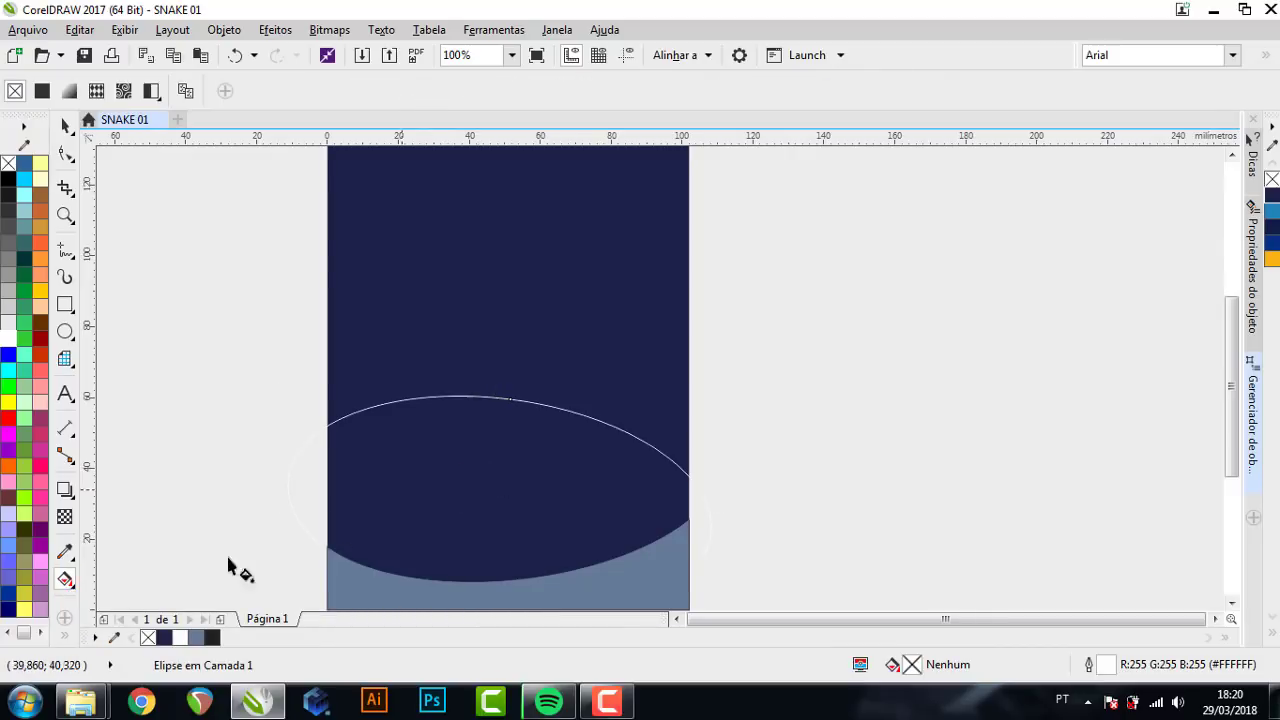
{"action": "left_click", "coordinate": [98, 624]}
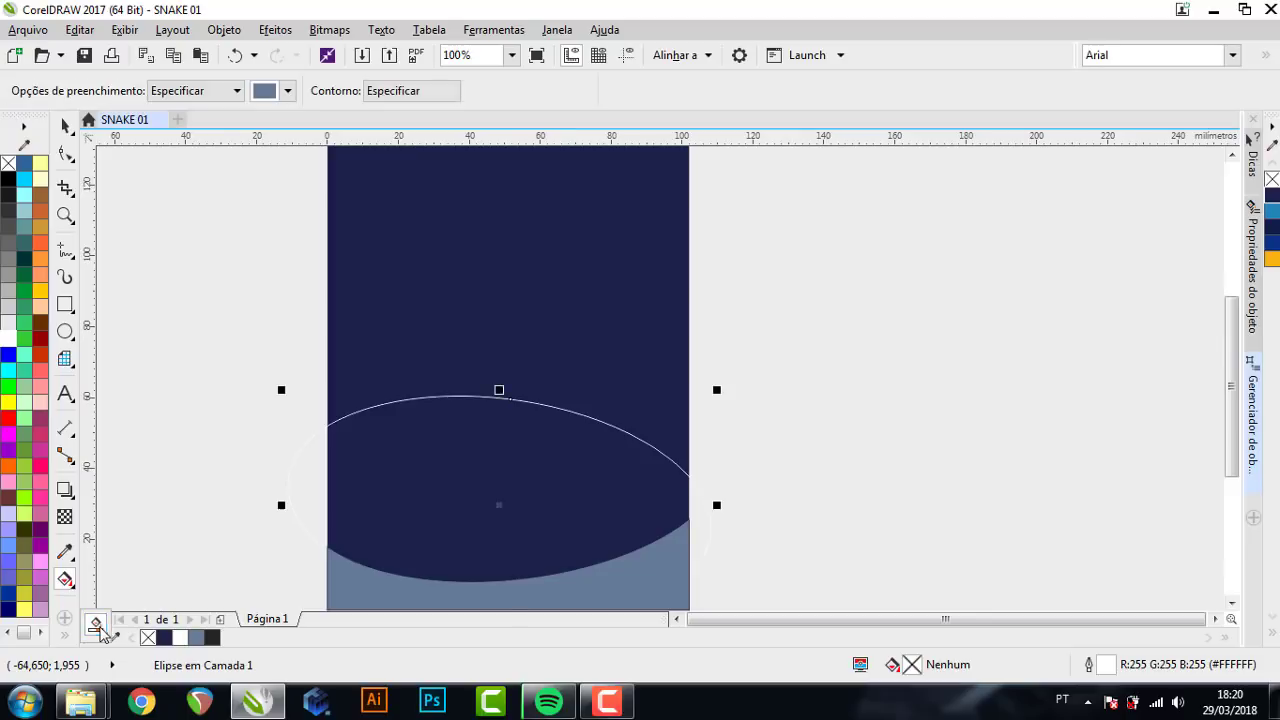
{"action": "left_click", "coordinate": [462, 483]}
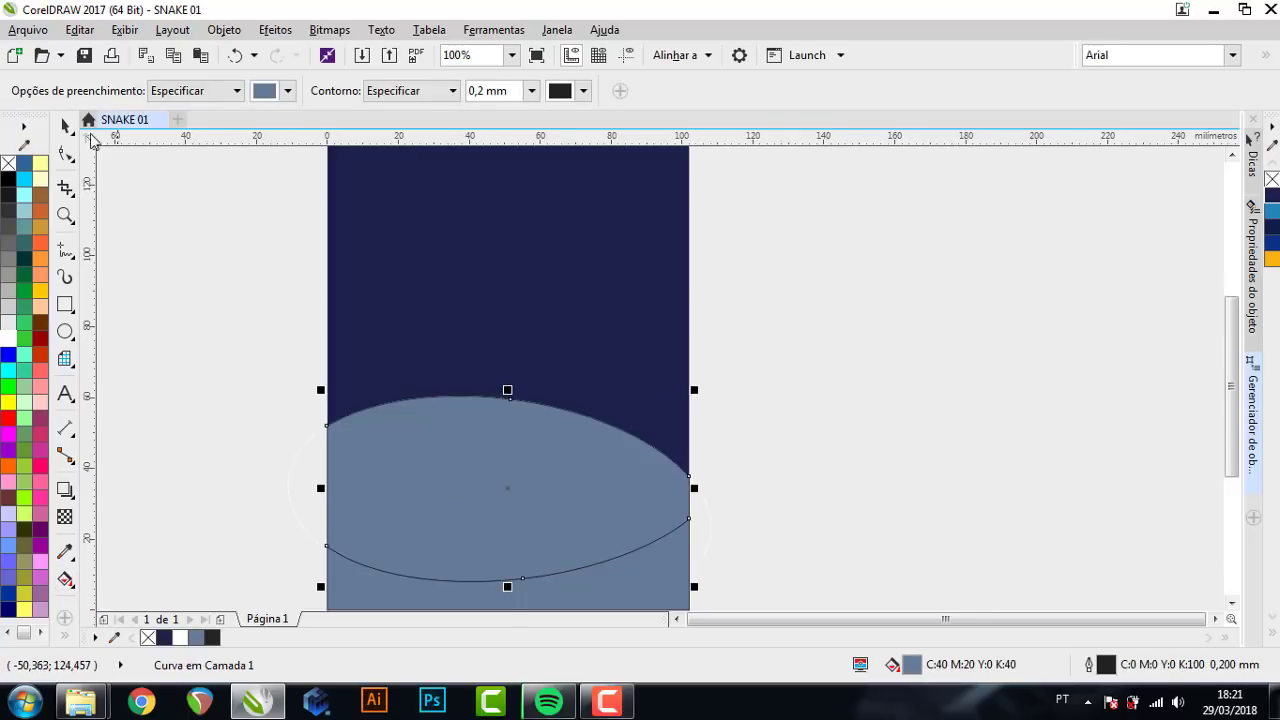
{"action": "left_click", "coordinate": [64, 130]}
{"action": "left_click", "coordinate": [803, 424]}
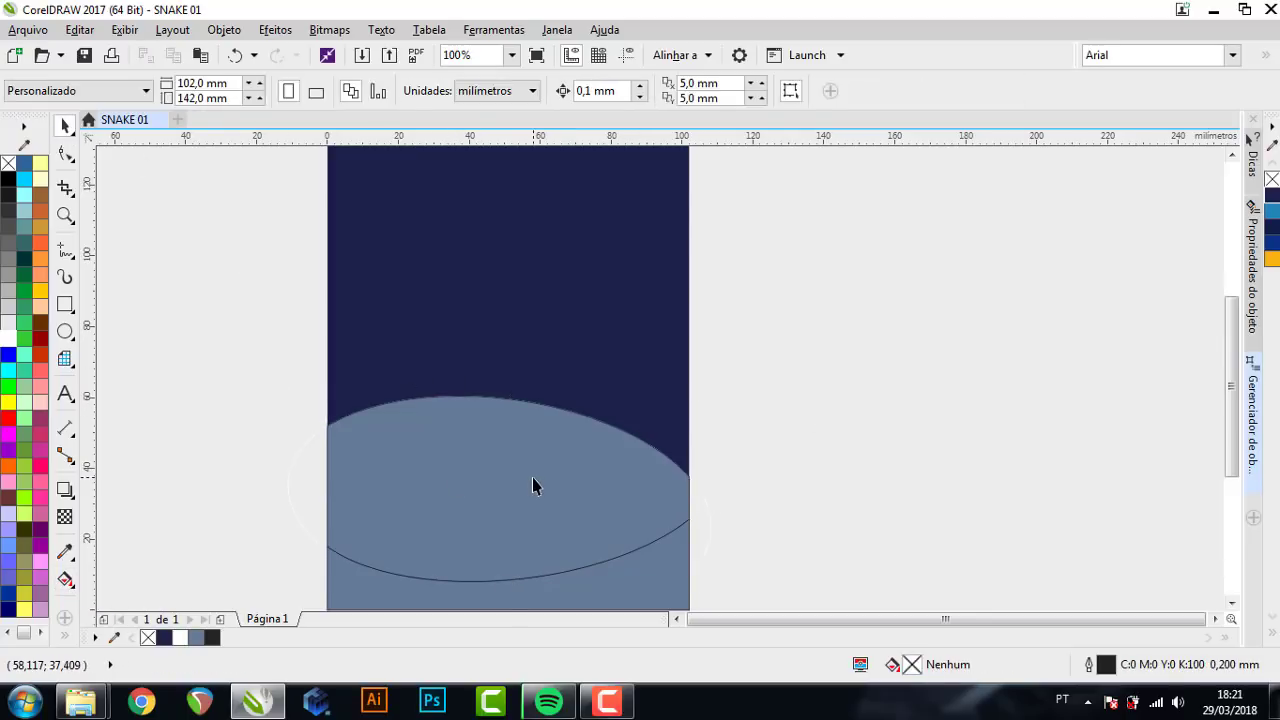
{"action": "left_click", "coordinate": [533, 485]}
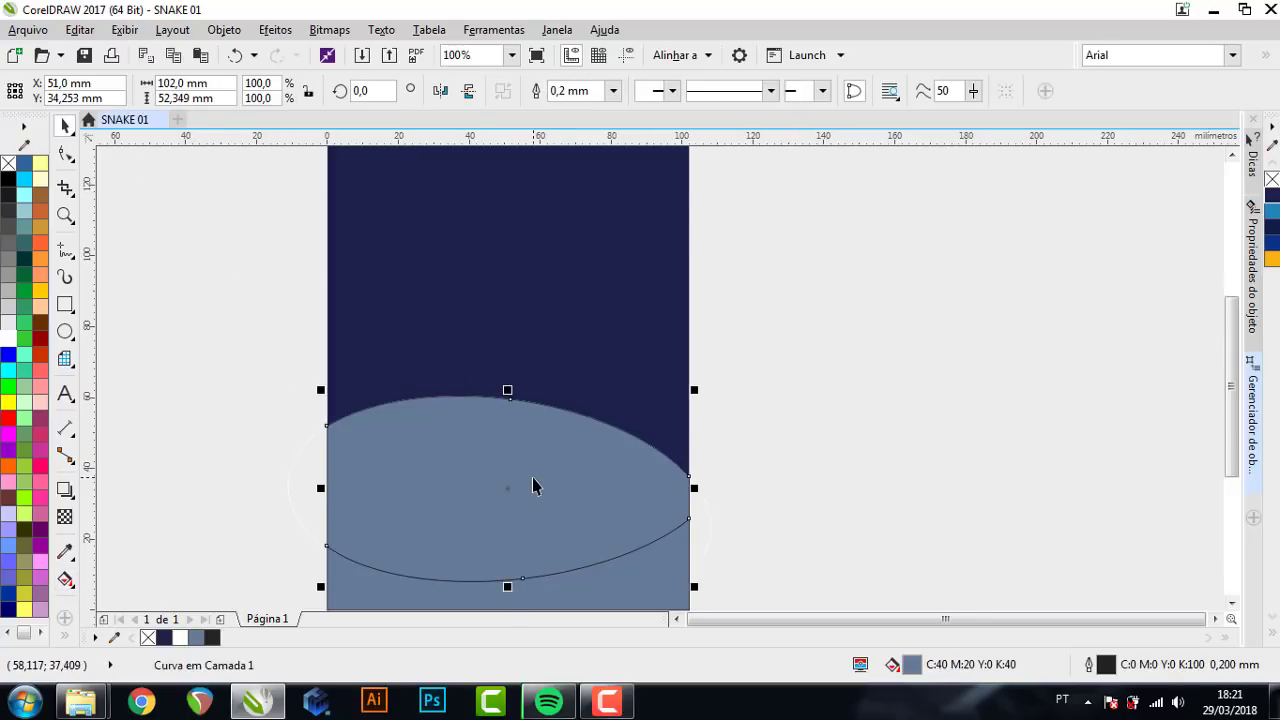
- Fill the strip below the arc orange-yellow (#F7B312) and remove its outline
{"action": "left_click", "coordinate": [310, 467]}
{"action": "left_click", "coordinate": [149, 449]}
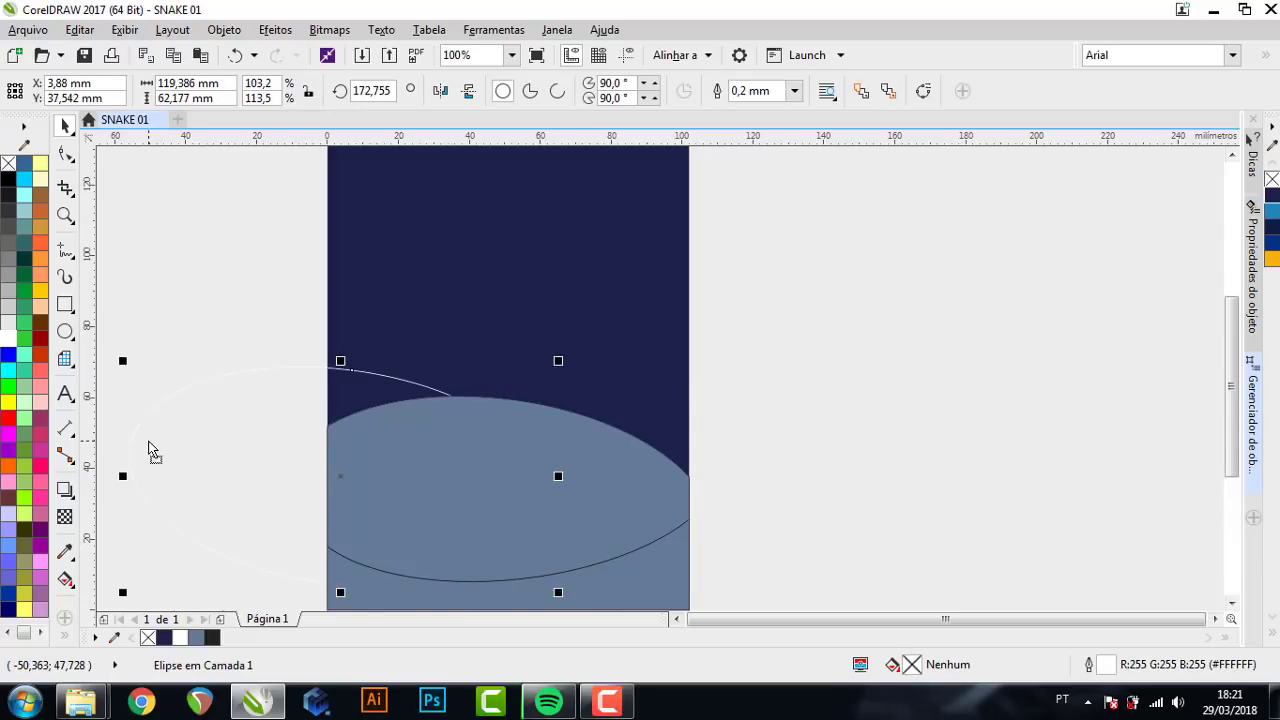
{"action": "key", "text": "Escape"}
{"action": "left_click", "coordinate": [333, 584]}
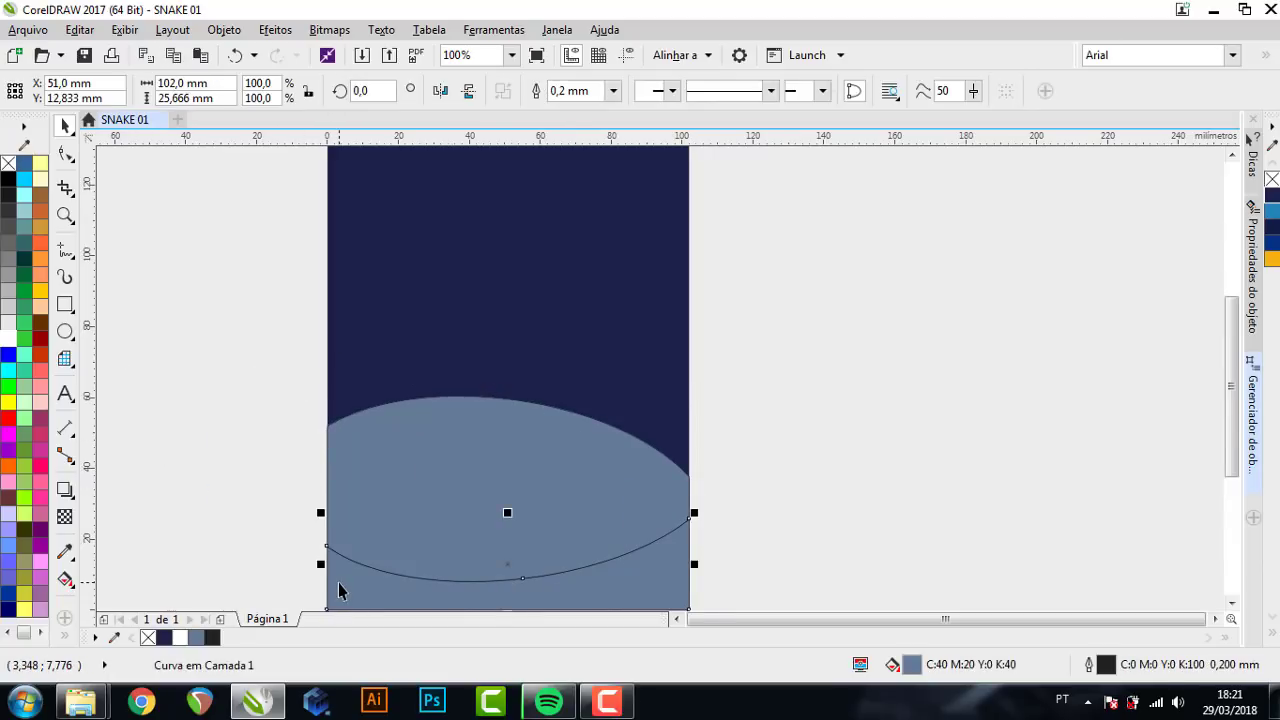
{"action": "left_click", "coordinate": [1272, 259]}
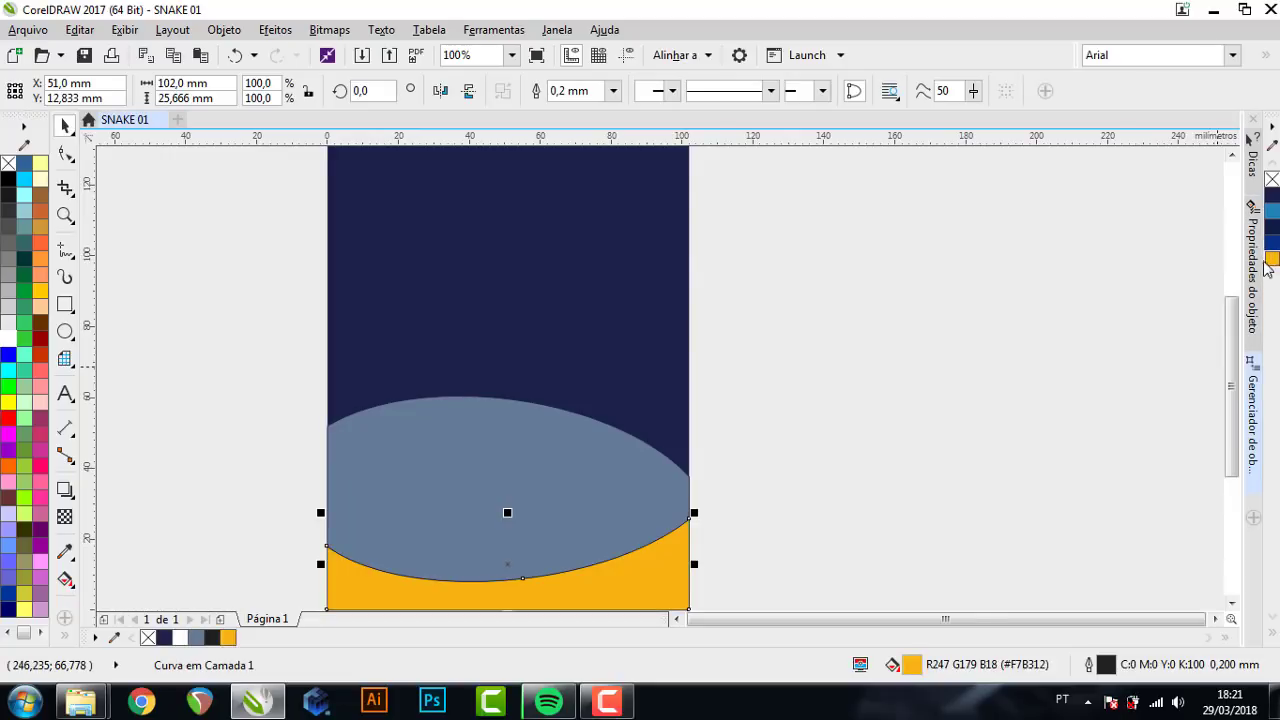
{"action": "right_click", "coordinate": [148, 637]}
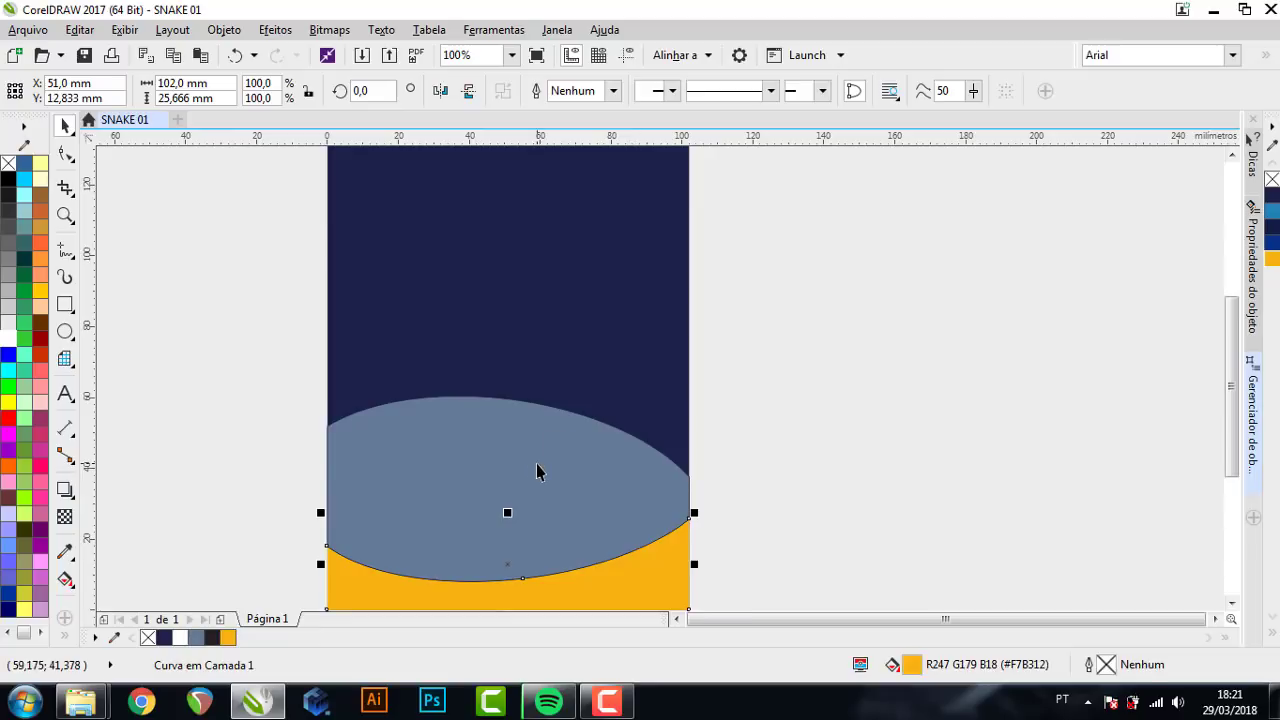
- Fill the arc dark navy (#141D44) with no outline
{"action": "left_click", "coordinate": [536, 464]}
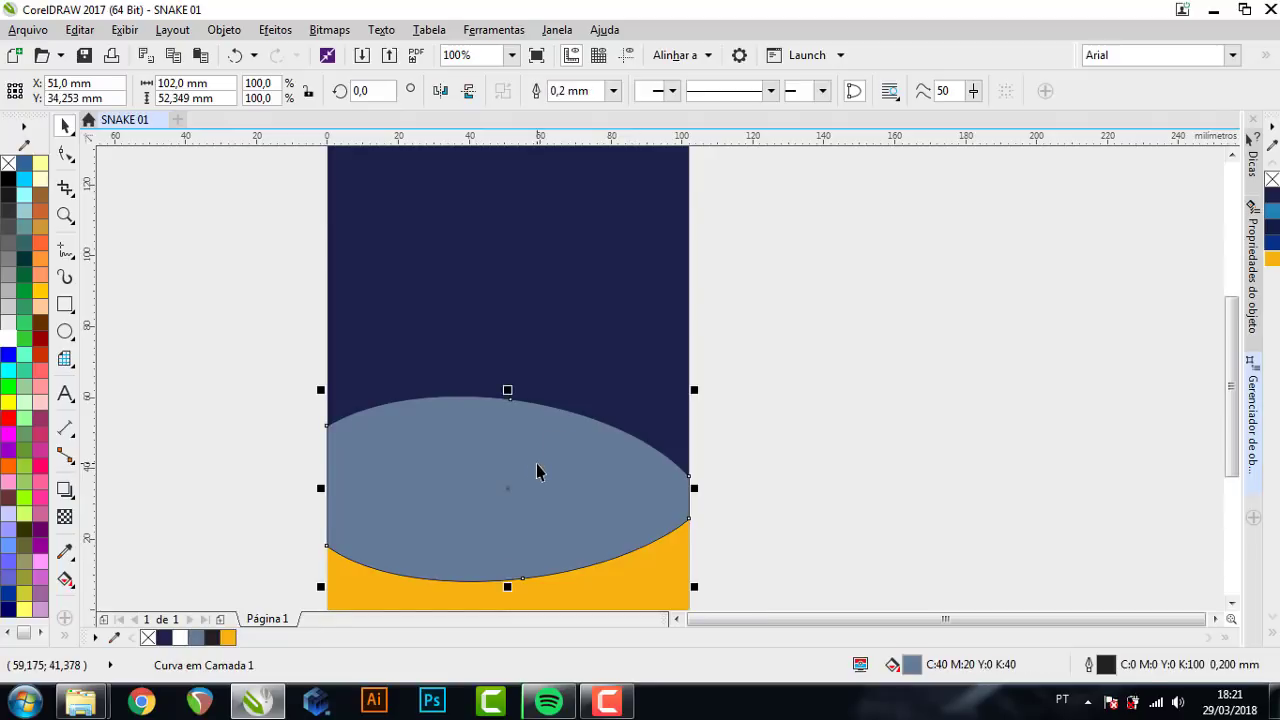
{"action": "left_click", "coordinate": [1274, 229]}
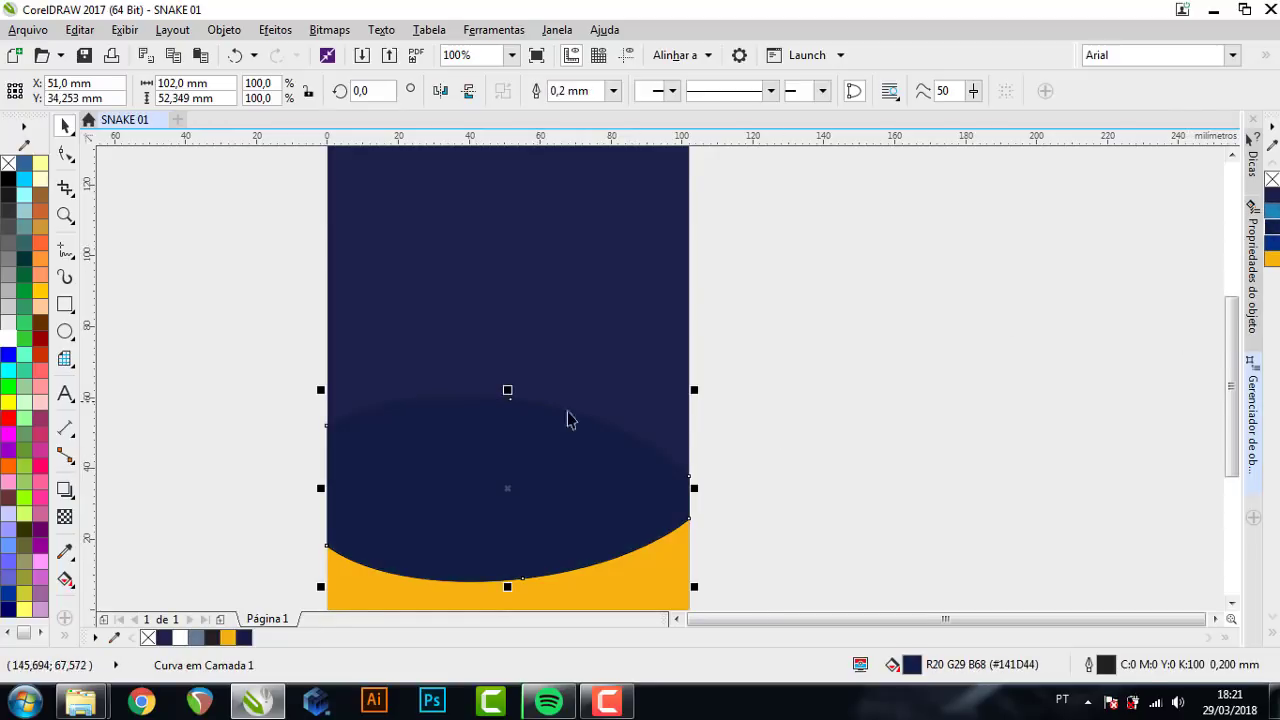
{"action": "right_click", "coordinate": [148, 637]}
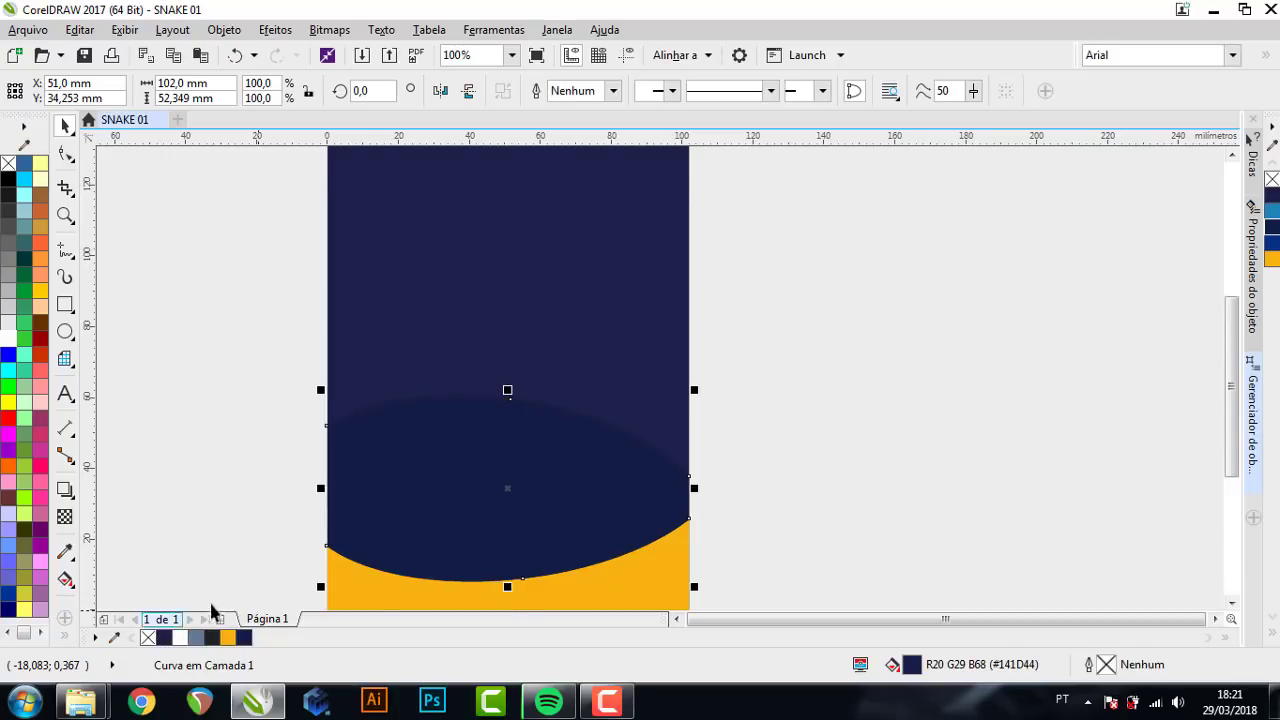
{"action": "scroll", "coordinate": [669, 281], "scroll_direction": "down", "scroll_amount": 1}
{"action": "left_click", "coordinate": [669, 281]}
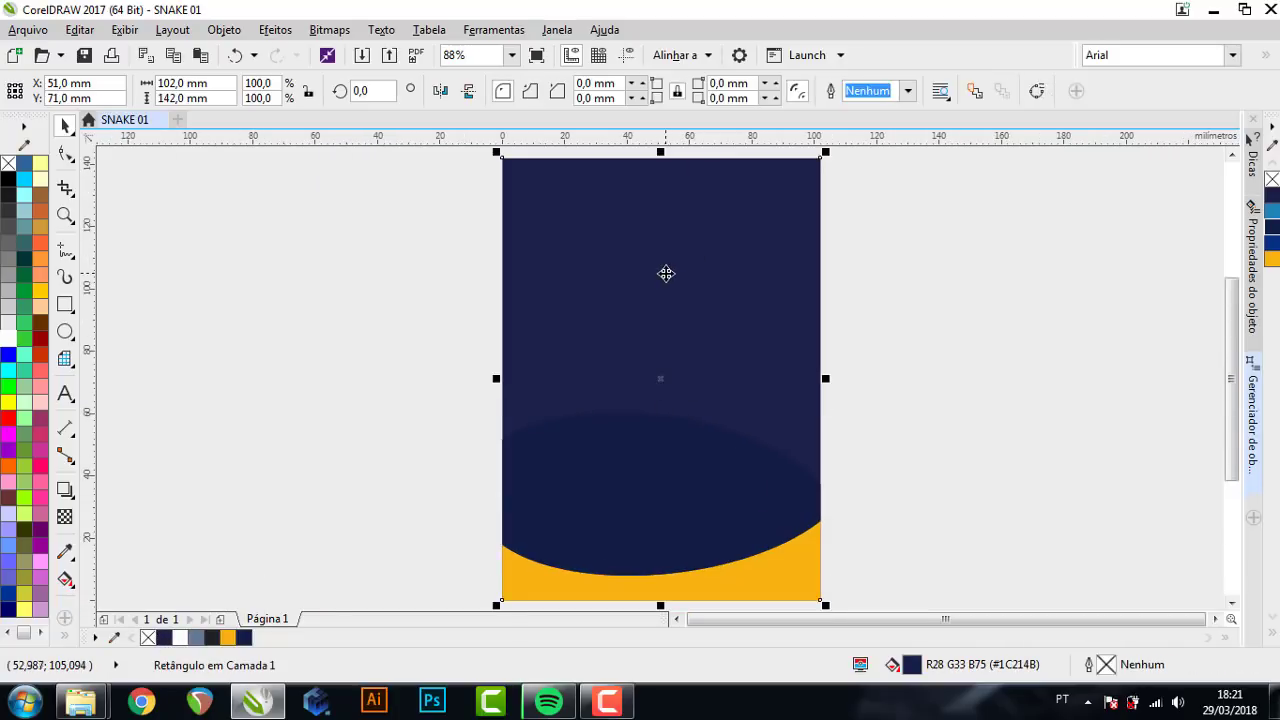
- Give the background rectangle an elliptical fountain fill with a blue centre
{"action": "key", "text": "g"}
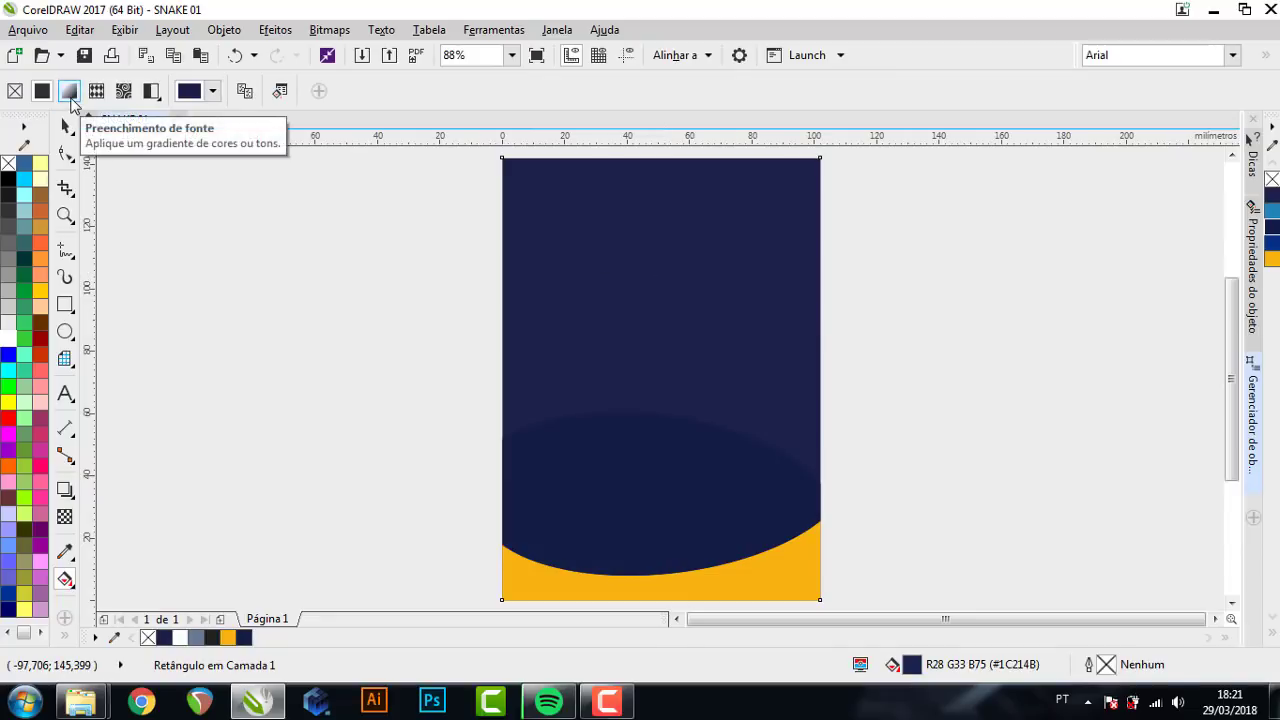
{"action": "left_click", "coordinate": [69, 91]}
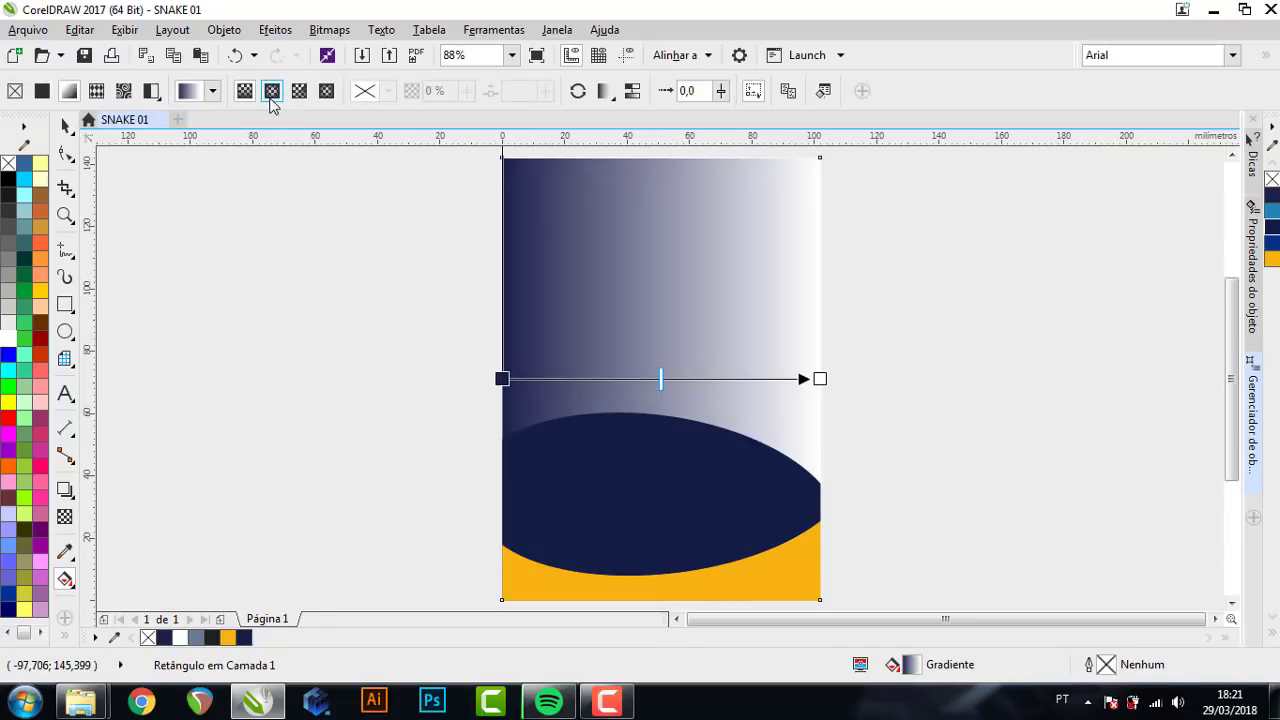
{"action": "left_click", "coordinate": [272, 91]}
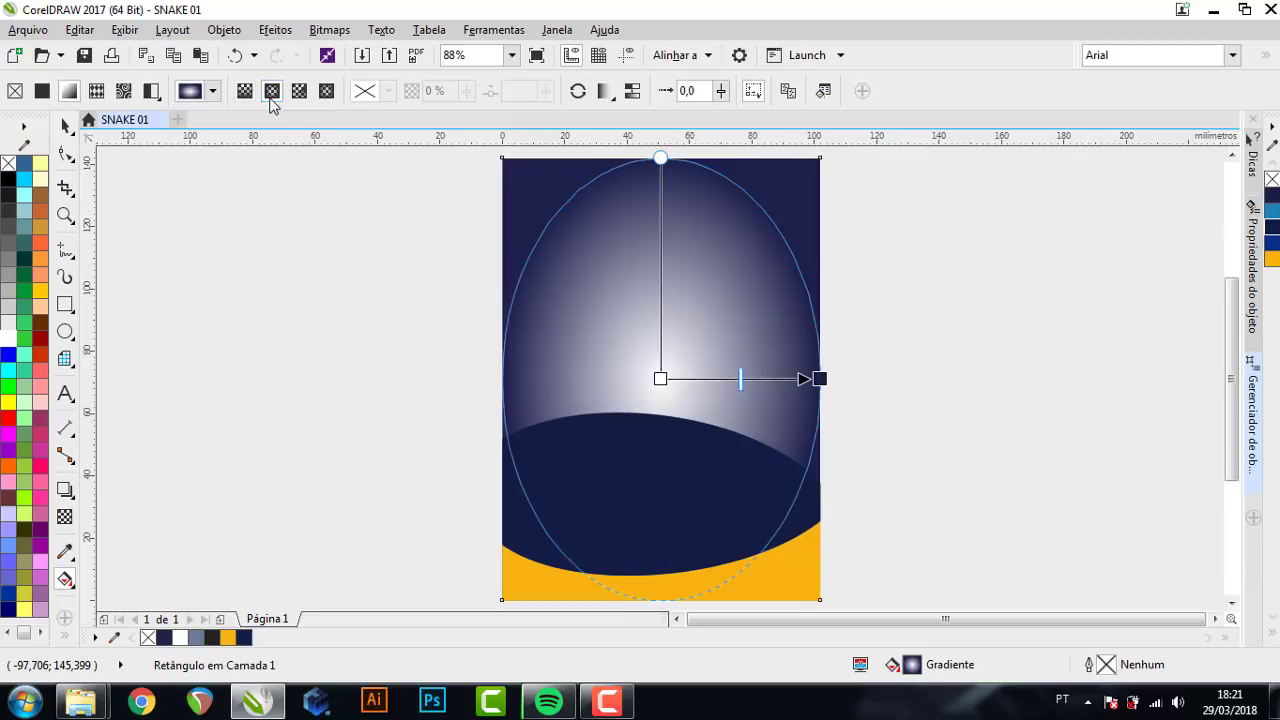
{"action": "left_click", "coordinate": [659, 379]}
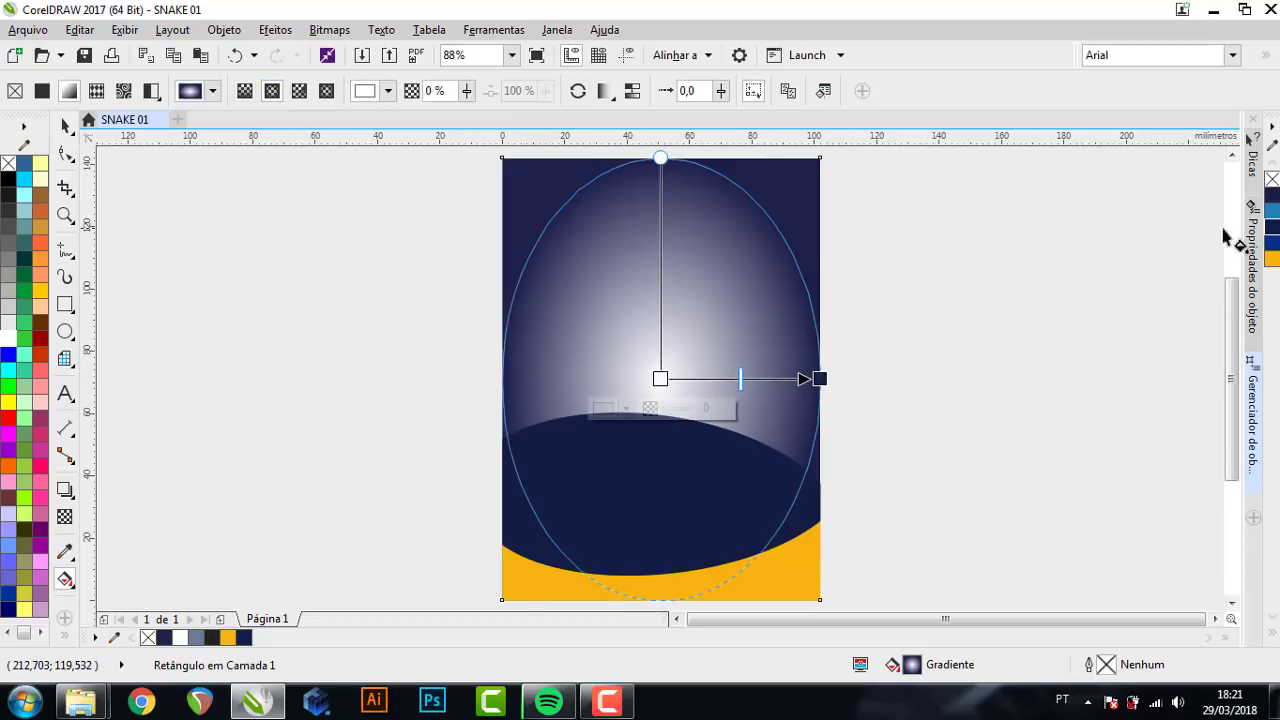
{"action": "left_click", "coordinate": [1270, 214]}
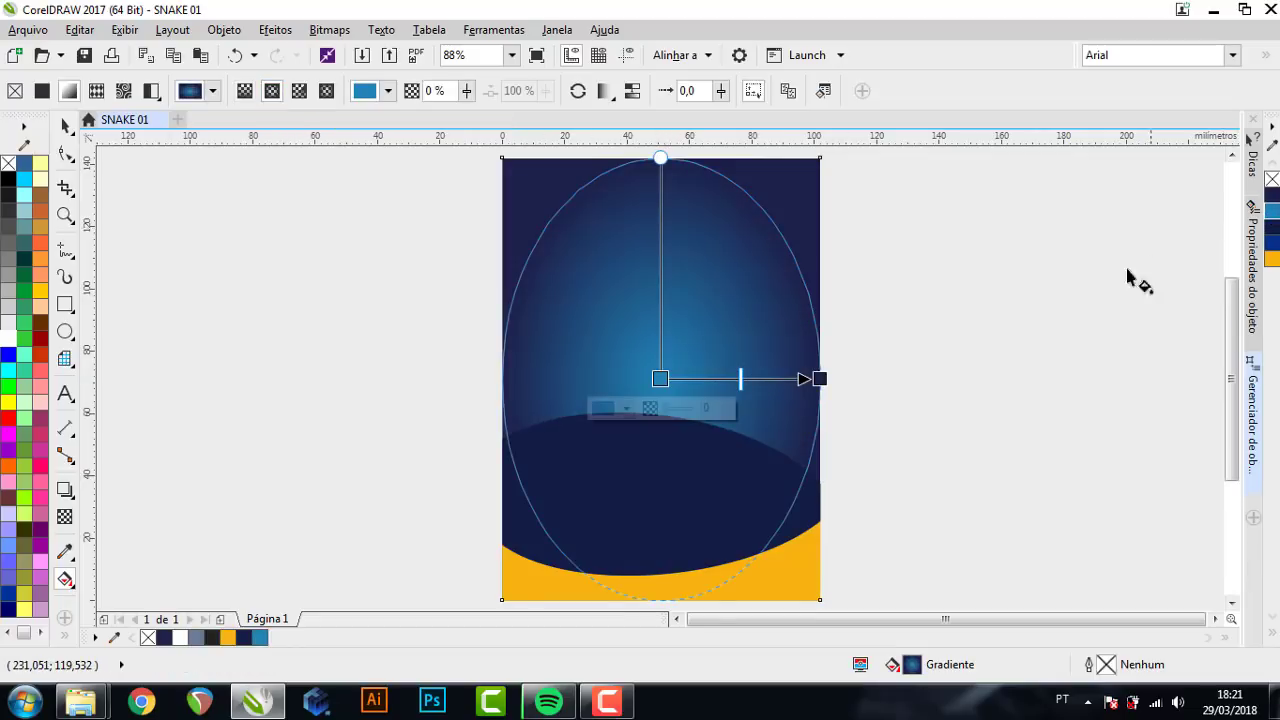
- Reshape the radial gradient so its bright centre sits higher, fading to navy edges
{"action": "left_click_drag", "start_coordinate": [818, 378], "coordinate": [848, 379]}
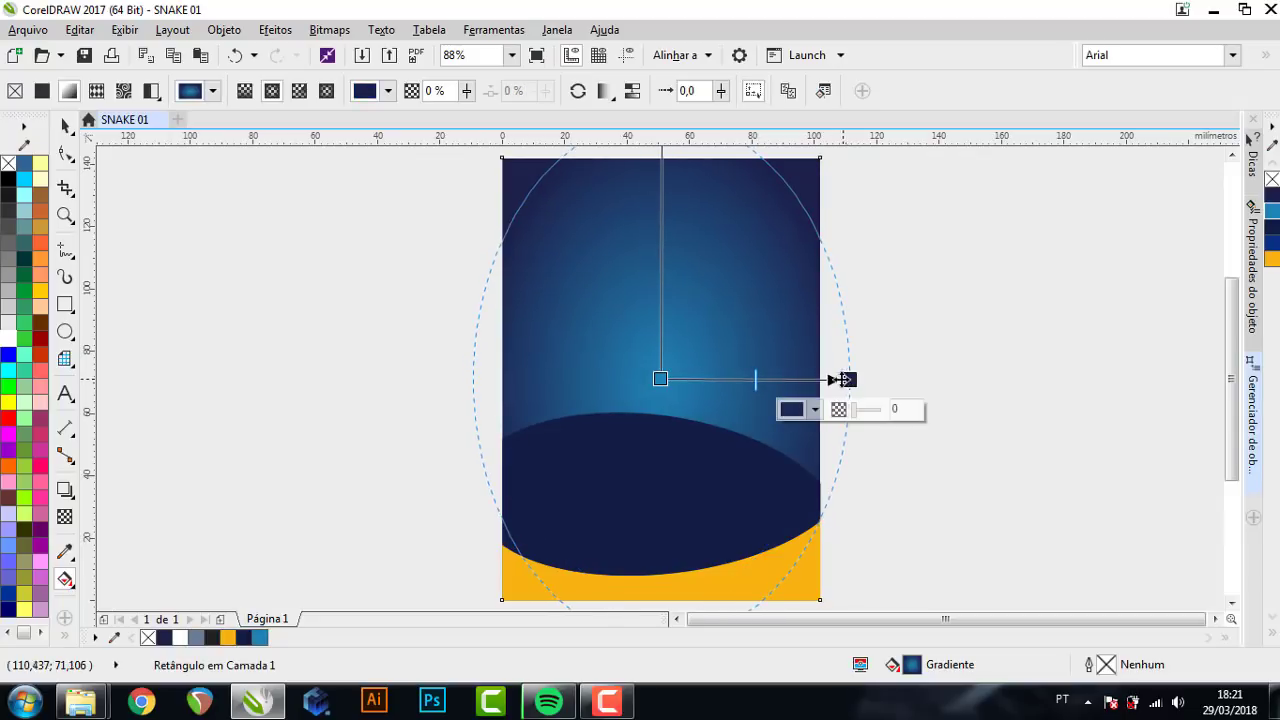
{"action": "scroll", "coordinate": [845, 380], "scroll_direction": "down", "scroll_amount": 1}
{"action": "scroll", "coordinate": [806, 406], "scroll_direction": "up", "scroll_amount": 2}
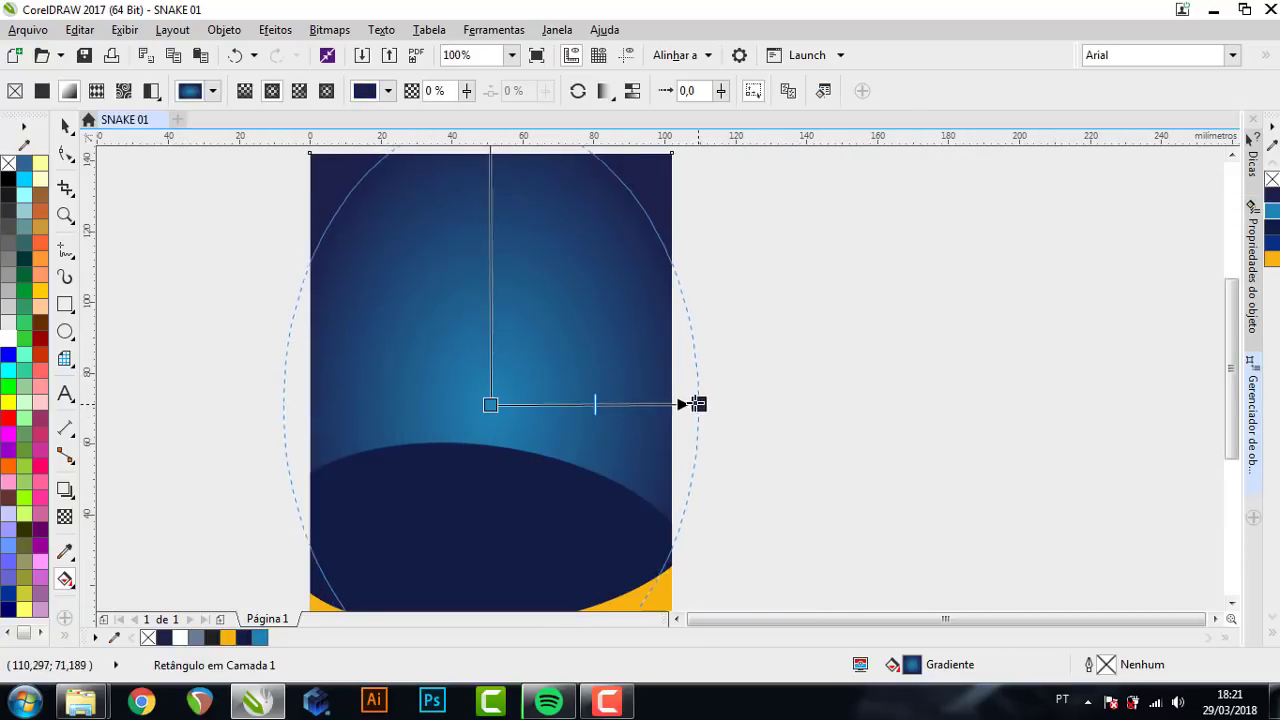
{"action": "left_click_drag", "start_coordinate": [698, 404], "coordinate": [670, 404]}
{"action": "left_click_drag", "start_coordinate": [491, 403], "coordinate": [491, 353]}
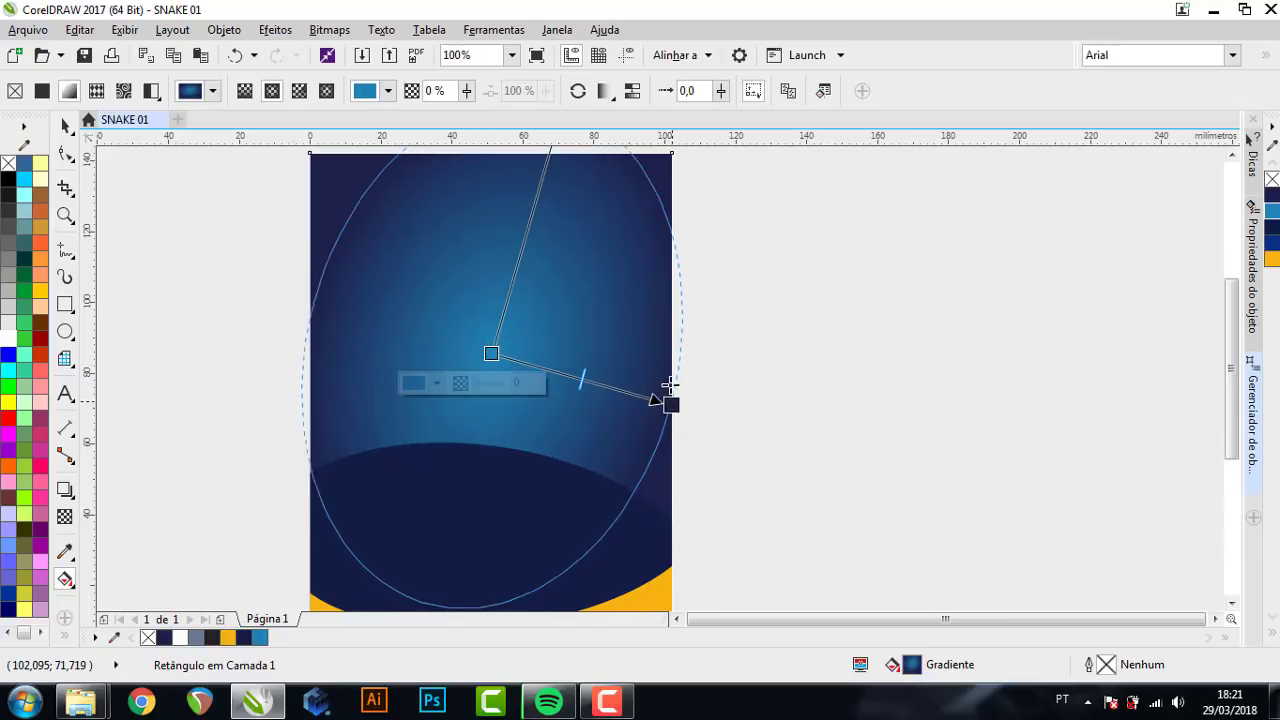
{"action": "left_click_drag", "start_coordinate": [670, 404], "coordinate": [657, 349]}
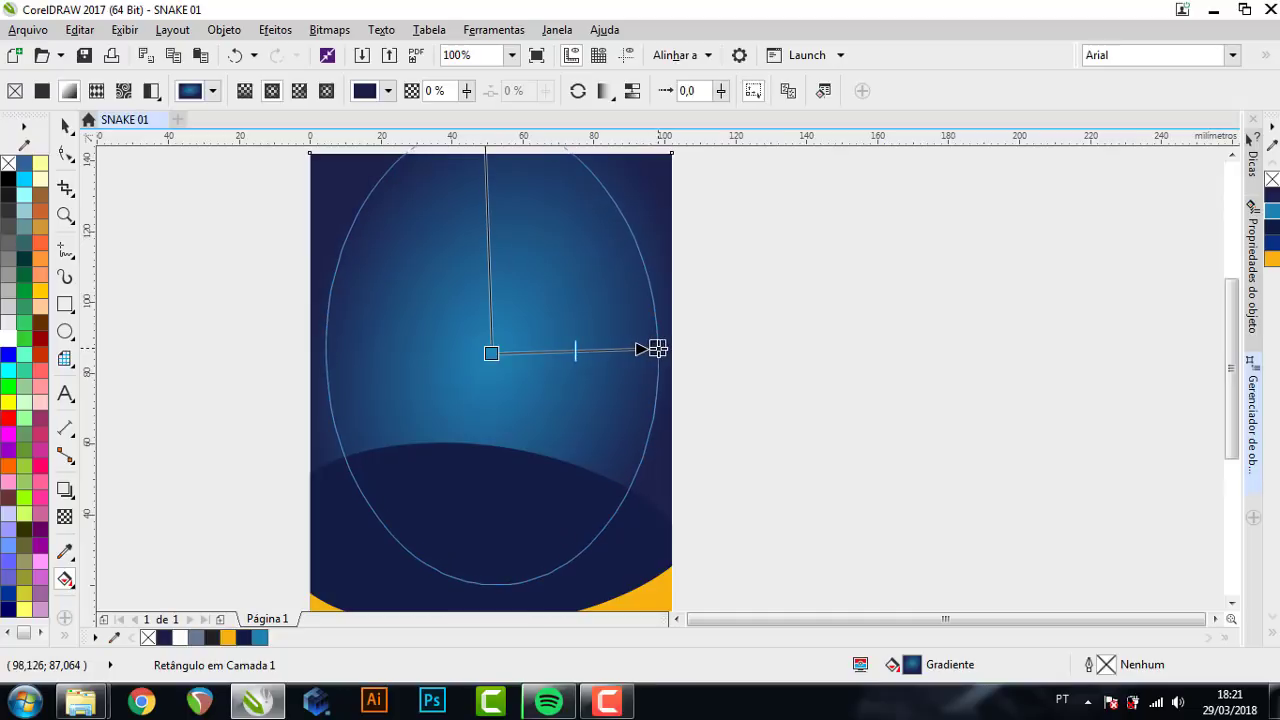
{"action": "left_click", "coordinate": [65, 126]}
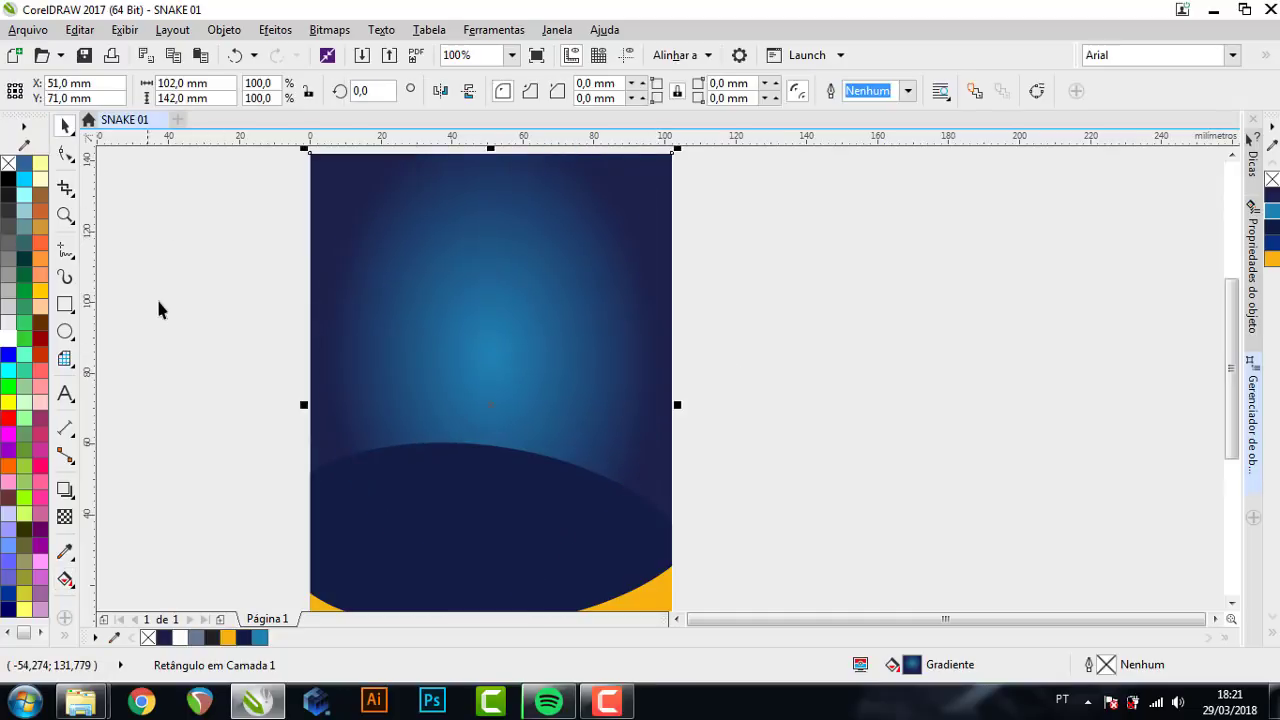
{"action": "left_click", "coordinate": [158, 309]}
{"action": "key", "text": "shift+F4"}
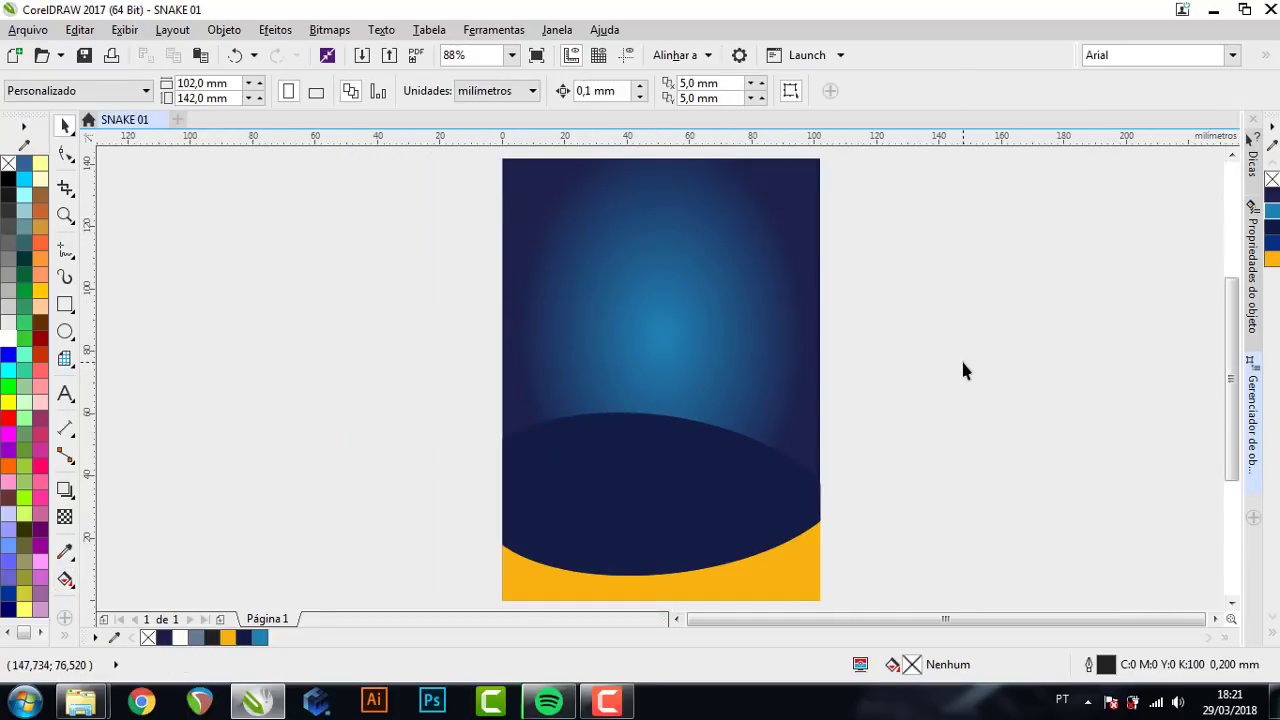
- Import the man's TERTERT photo from the desktop and send it behind the navy arc
{"action": "left_click", "coordinate": [1275, 700]}
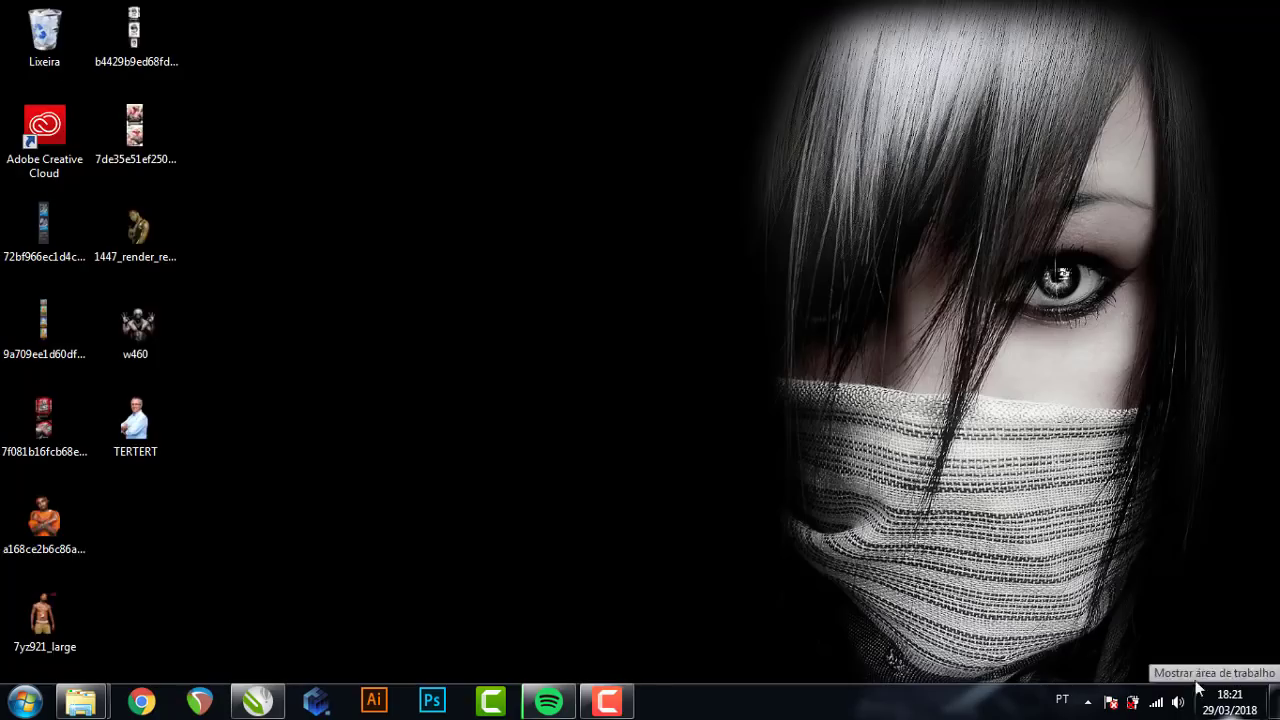
{"action": "left_click_drag", "start_coordinate": [135, 425], "coordinate": [239, 709]}
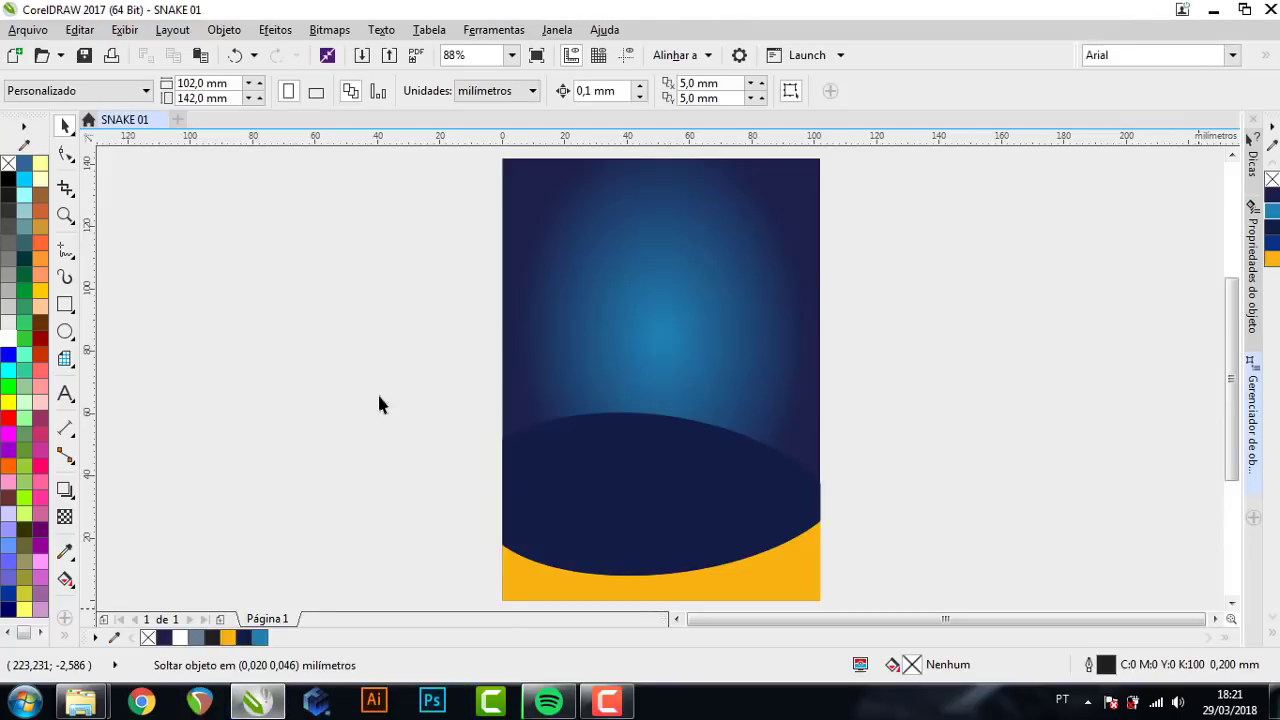
{"action": "mouse_move", "coordinate": [239, 709]}
{"action": "left_mouse_down"}
{"action": "mouse_move", "coordinate": [383, 430]}
{"action": "mouse_move", "coordinate": [670, 398]}
{"action": "left_mouse_up"}
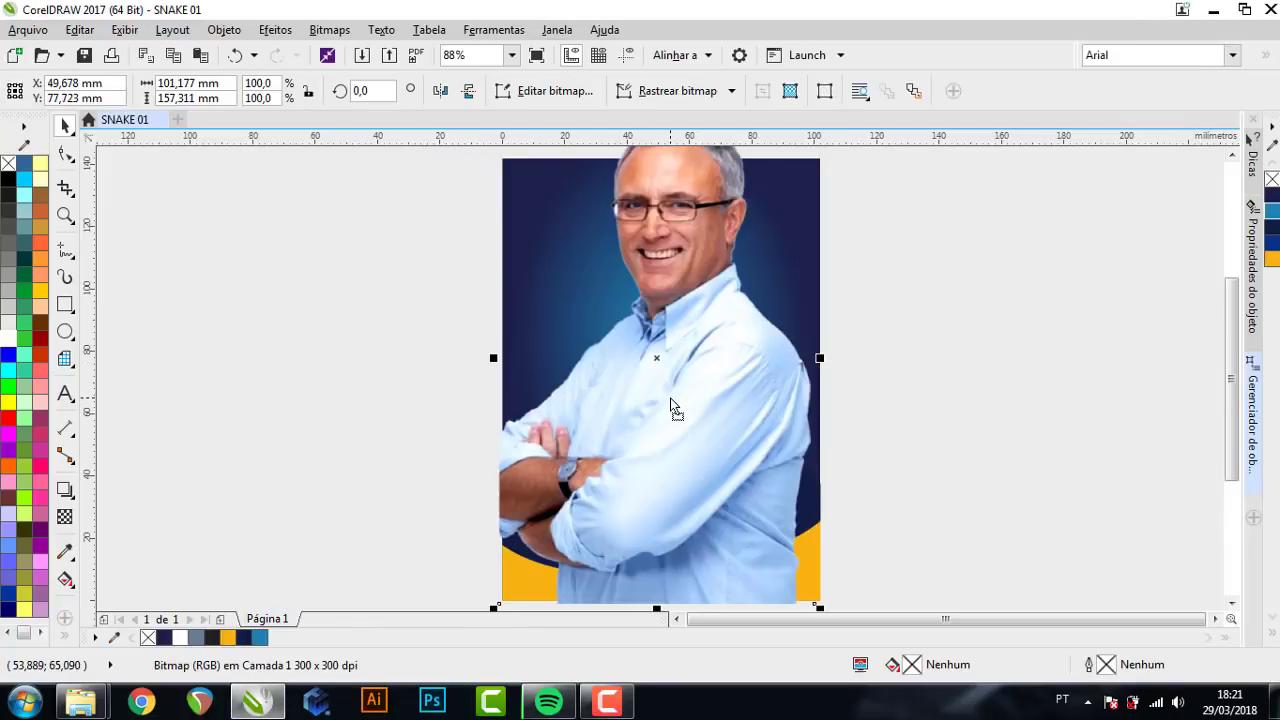
{"action": "scroll", "coordinate": [670, 398], "scroll_direction": "down", "scroll_amount": 3}
{"action": "scroll", "coordinate": [684, 381], "scroll_direction": "up", "scroll_amount": 4}
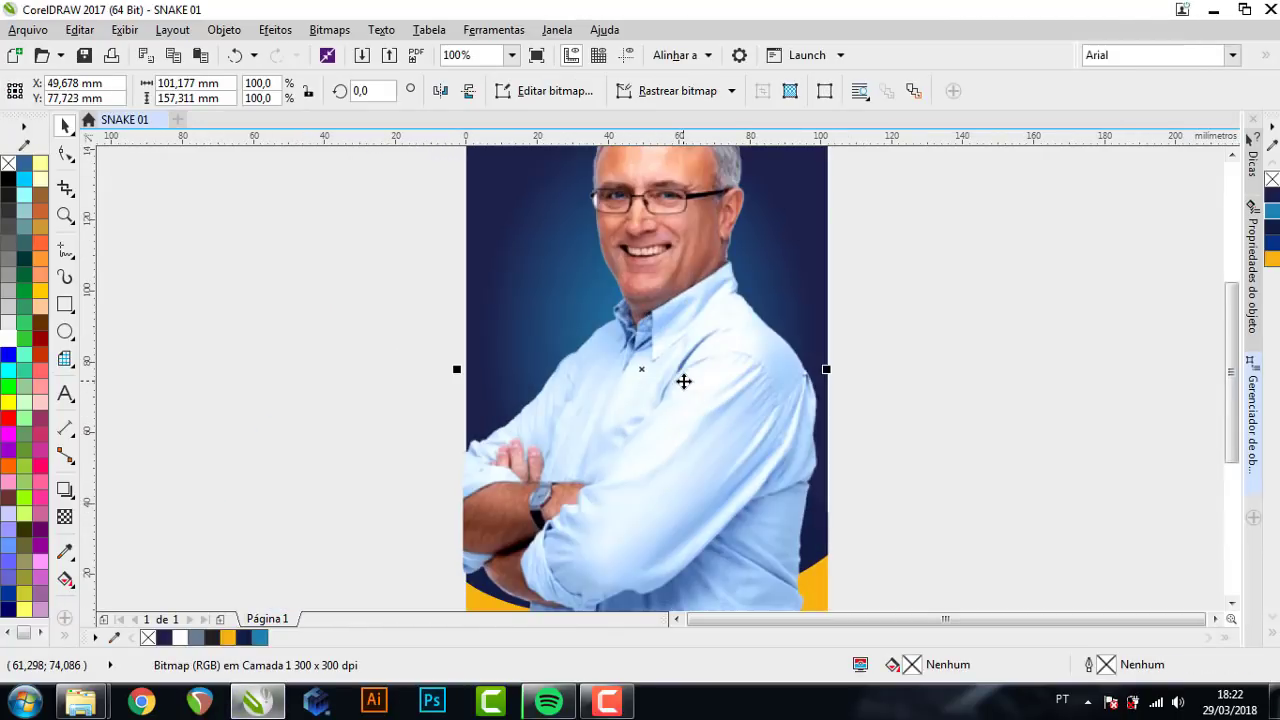
{"action": "key", "text": "ctrl+Page_Down"}
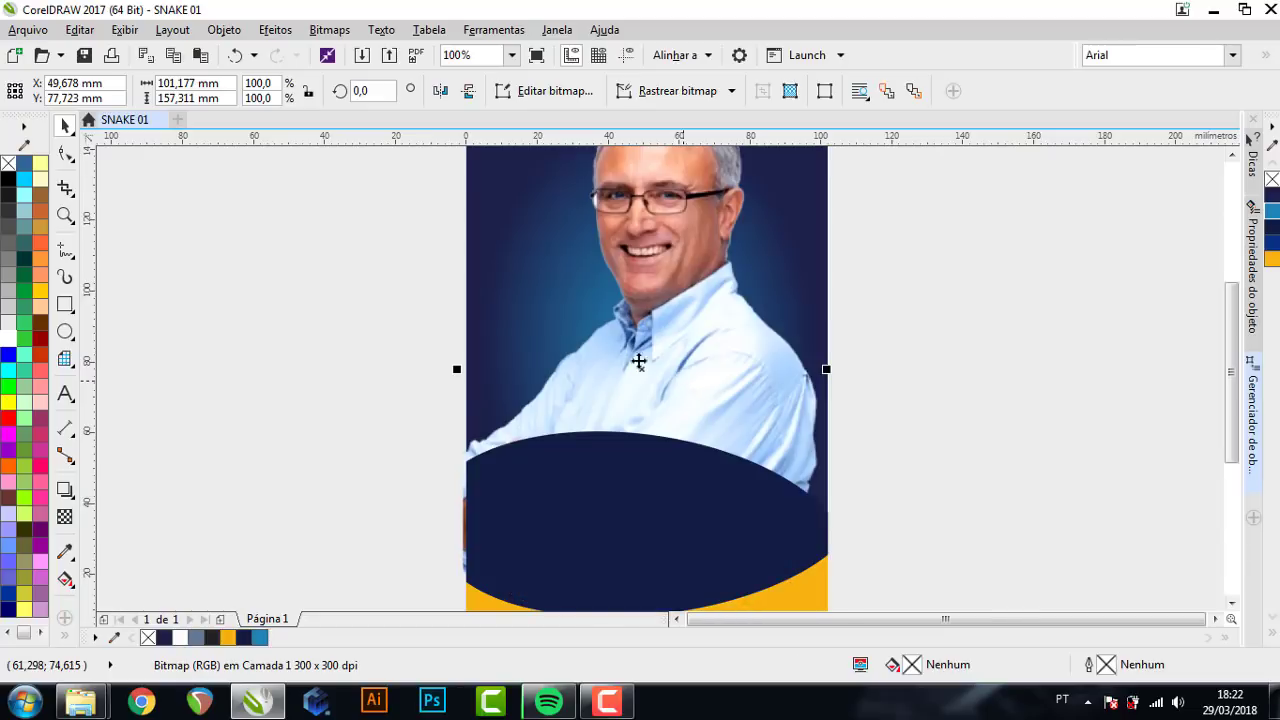
{"action": "scroll", "coordinate": [639, 361], "scroll_direction": "down", "scroll_amount": 2}
{"action": "scroll", "coordinate": [640, 315], "scroll_direction": "up", "scroll_amount": 1}
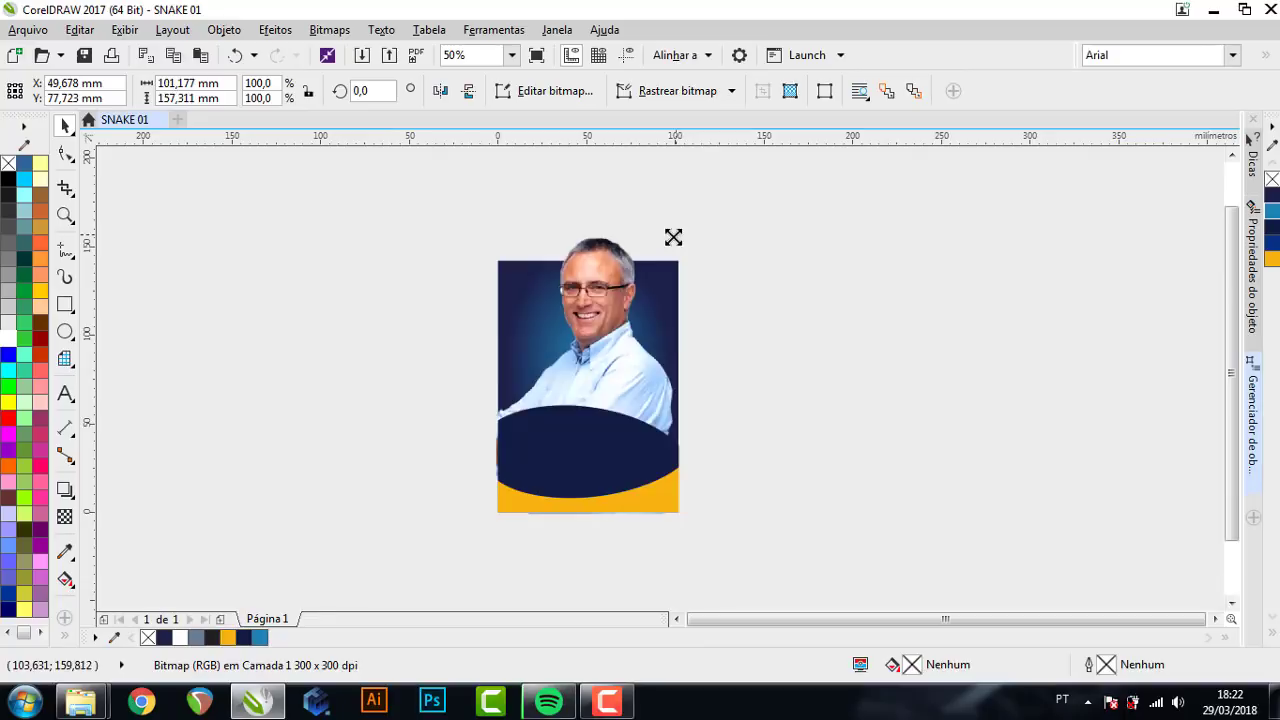
- Scale the photo to about 79.5% and position it on the poster
{"action": "left_click_drag", "start_coordinate": [673, 237], "coordinate": [641, 293]}
{"action": "scroll", "coordinate": [610, 335], "scroll_direction": "up", "scroll_amount": 1}
{"action": "scroll", "coordinate": [594, 348], "scroll_direction": "down", "scroll_amount": 1}
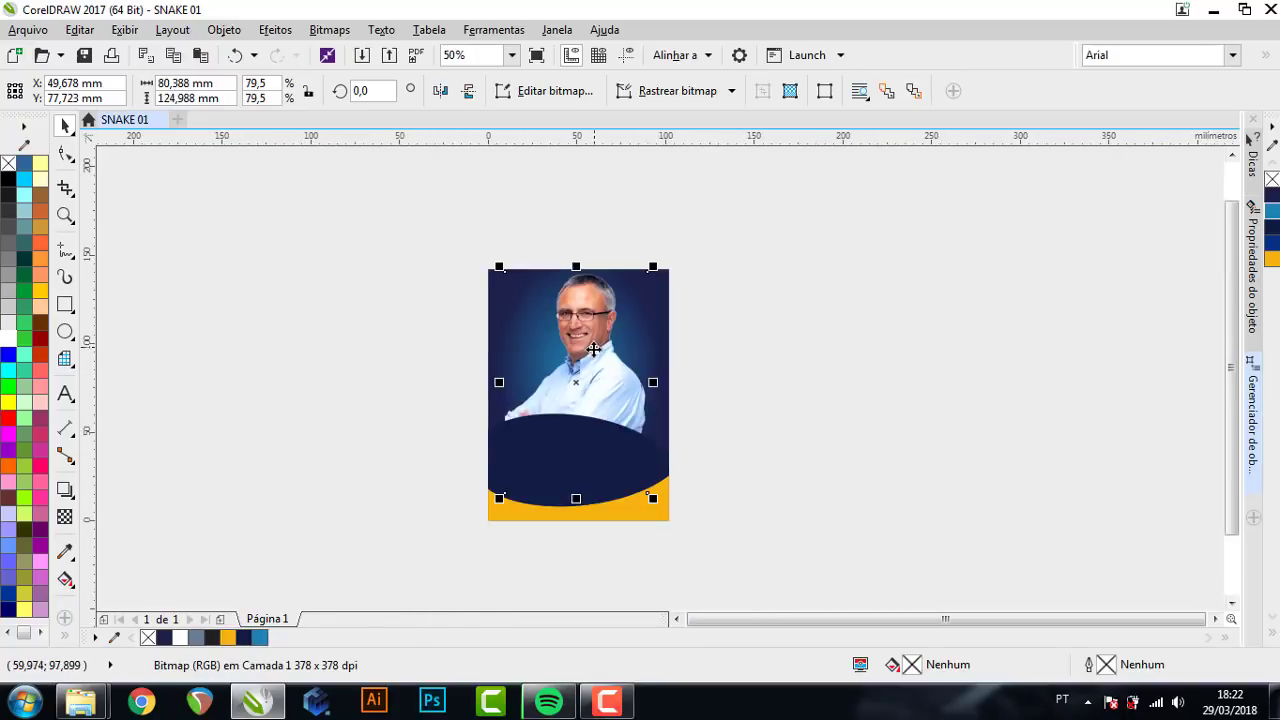
{"action": "left_click_drag", "start_coordinate": [652, 500], "coordinate": [650, 505]}
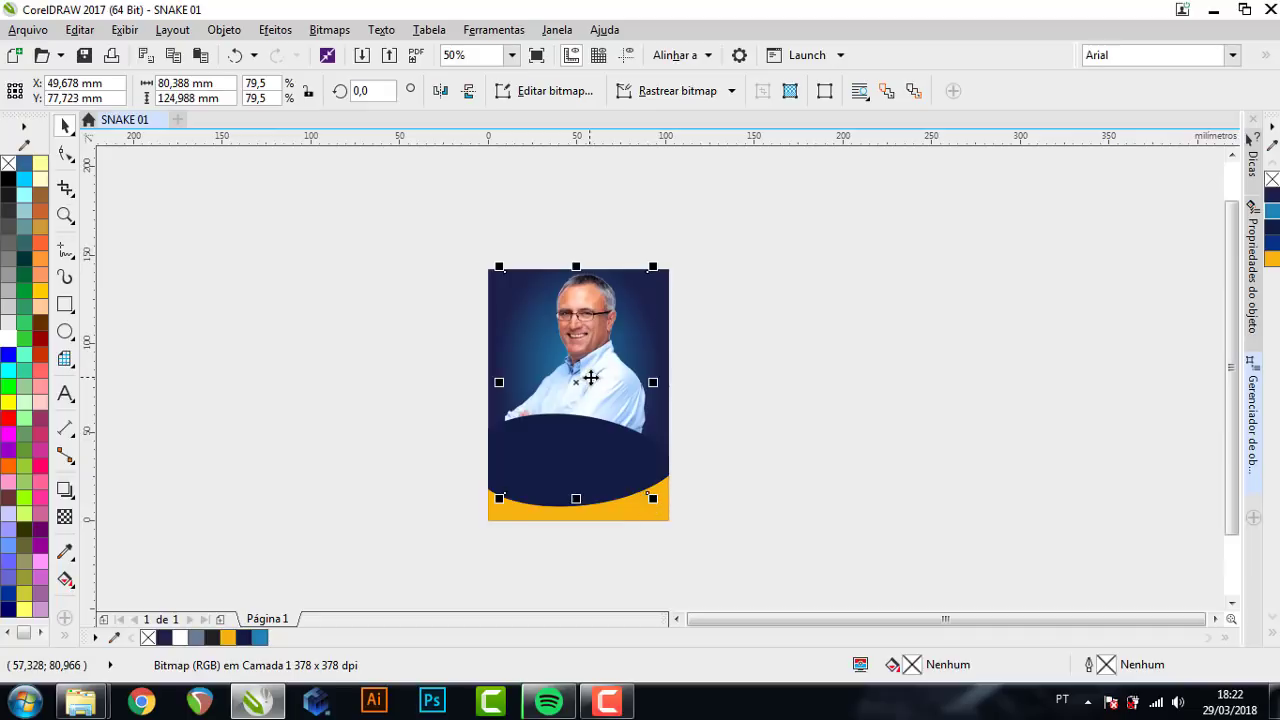
{"action": "left_click_drag", "start_coordinate": [592, 378], "coordinate": [587, 399]}
{"action": "scroll", "coordinate": [596, 401], "scroll_direction": "up", "scroll_amount": 2}
- Select the navy arc, undo an accidental move, and give it an elliptical fountain fill
{"action": "left_click", "coordinate": [845, 398]}
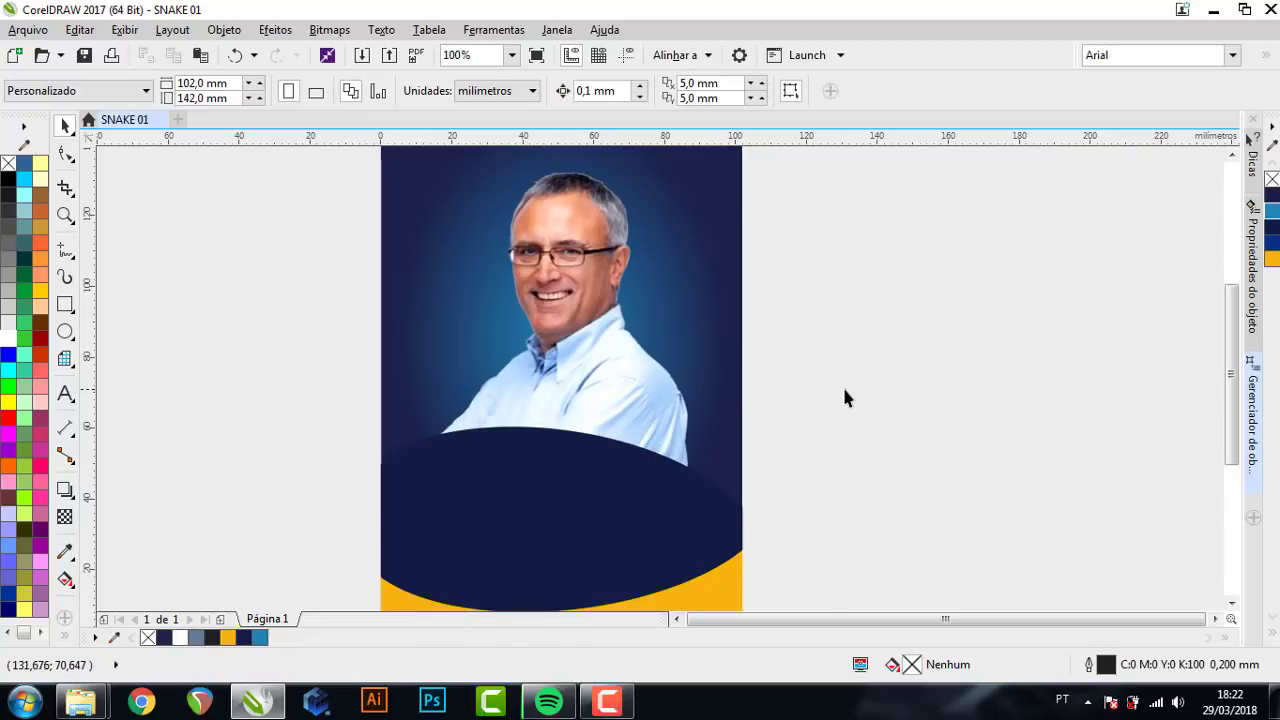
{"action": "scroll", "coordinate": [845, 398], "scroll_direction": "down", "scroll_amount": 1}
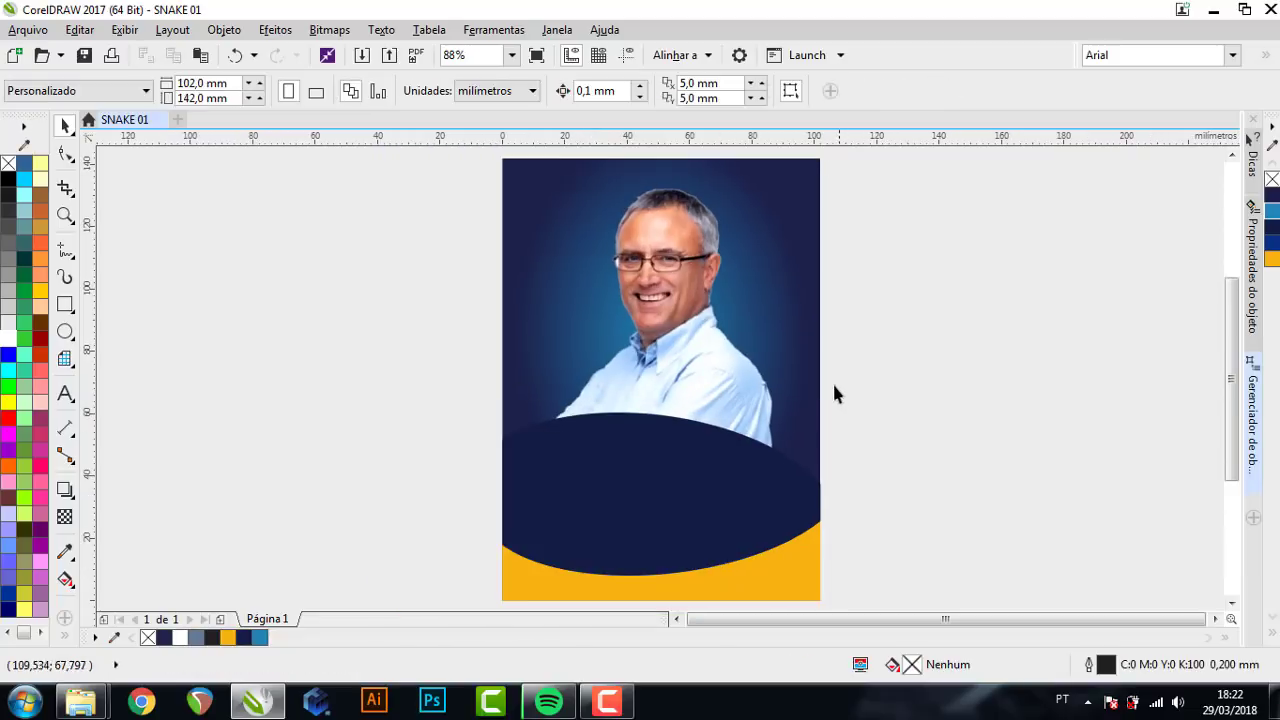
{"action": "left_click", "coordinate": [652, 507]}
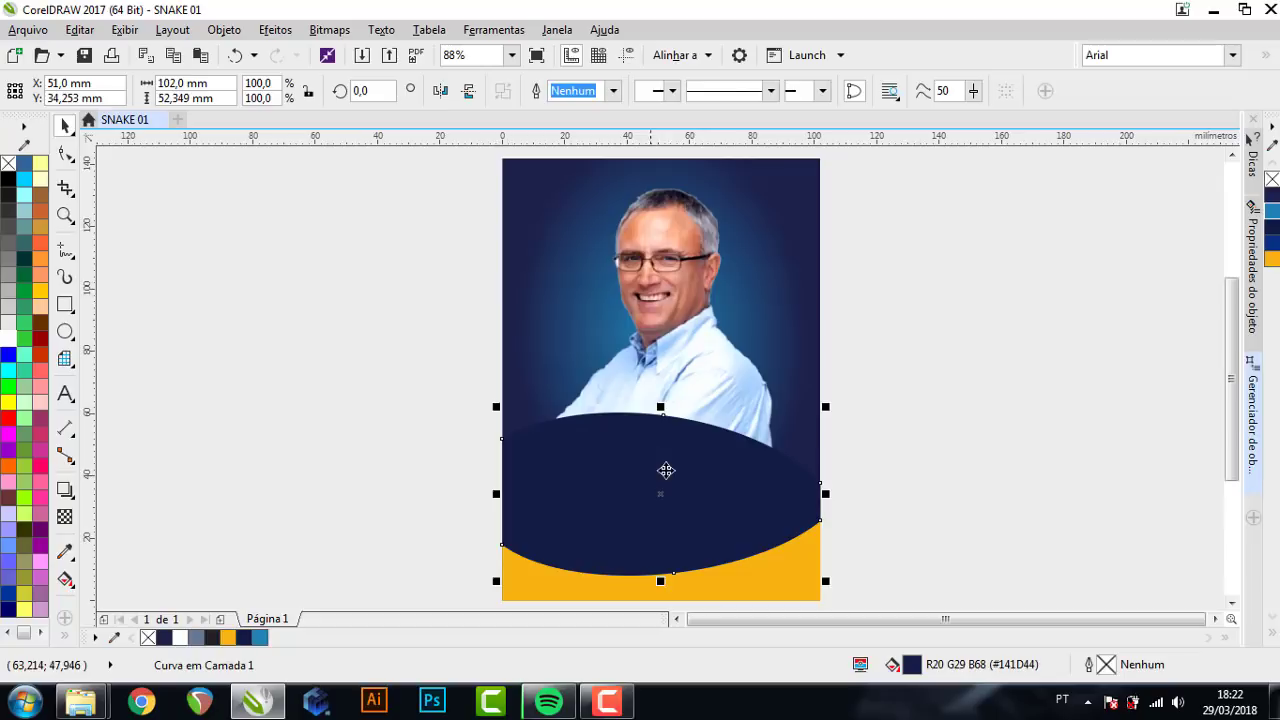
{"action": "left_click_drag", "start_coordinate": [664, 463], "coordinate": [514, 438]}
{"action": "key", "text": "ctrl+z"}
{"action": "key", "text": "g"}
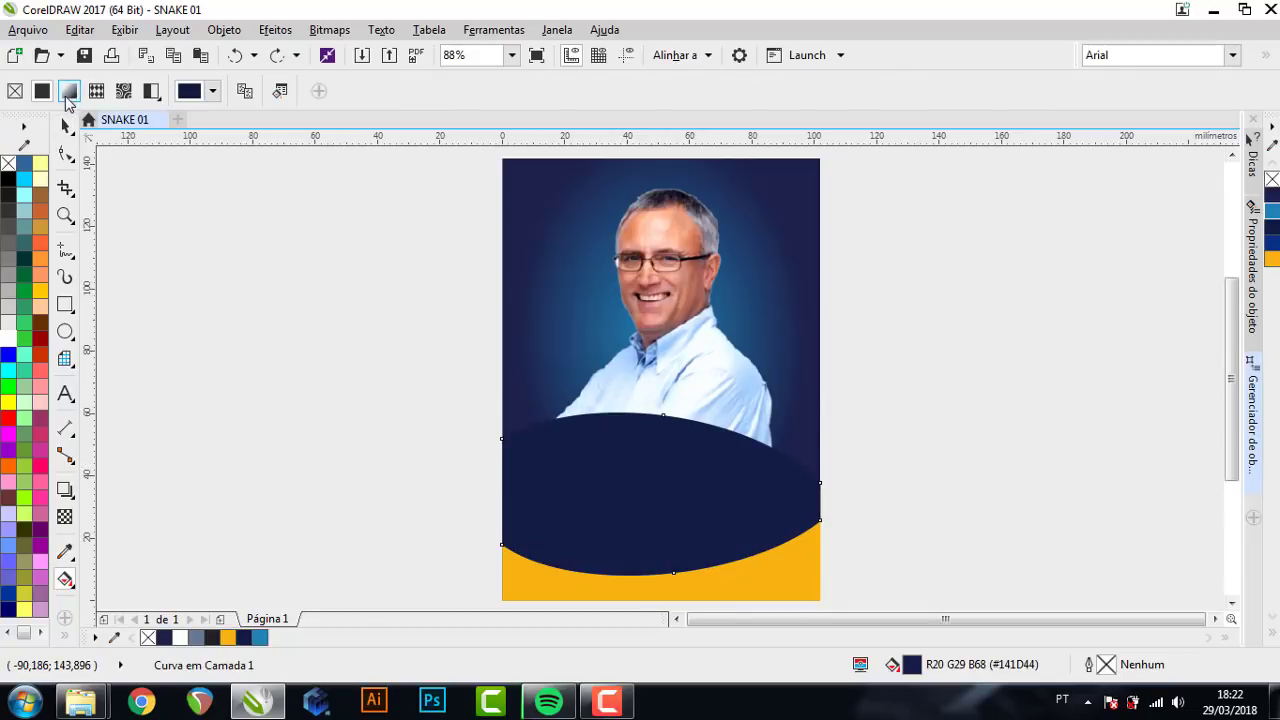
{"action": "left_click", "coordinate": [69, 91]}
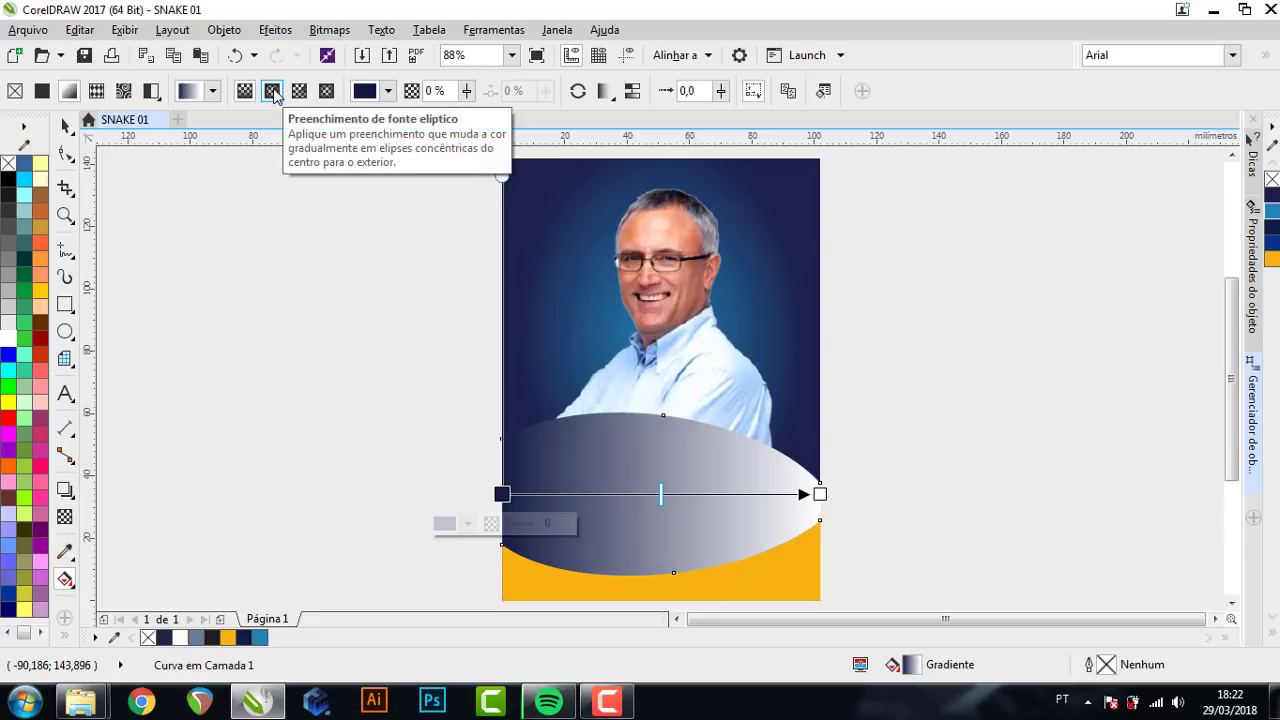
{"action": "left_click", "coordinate": [272, 91]}
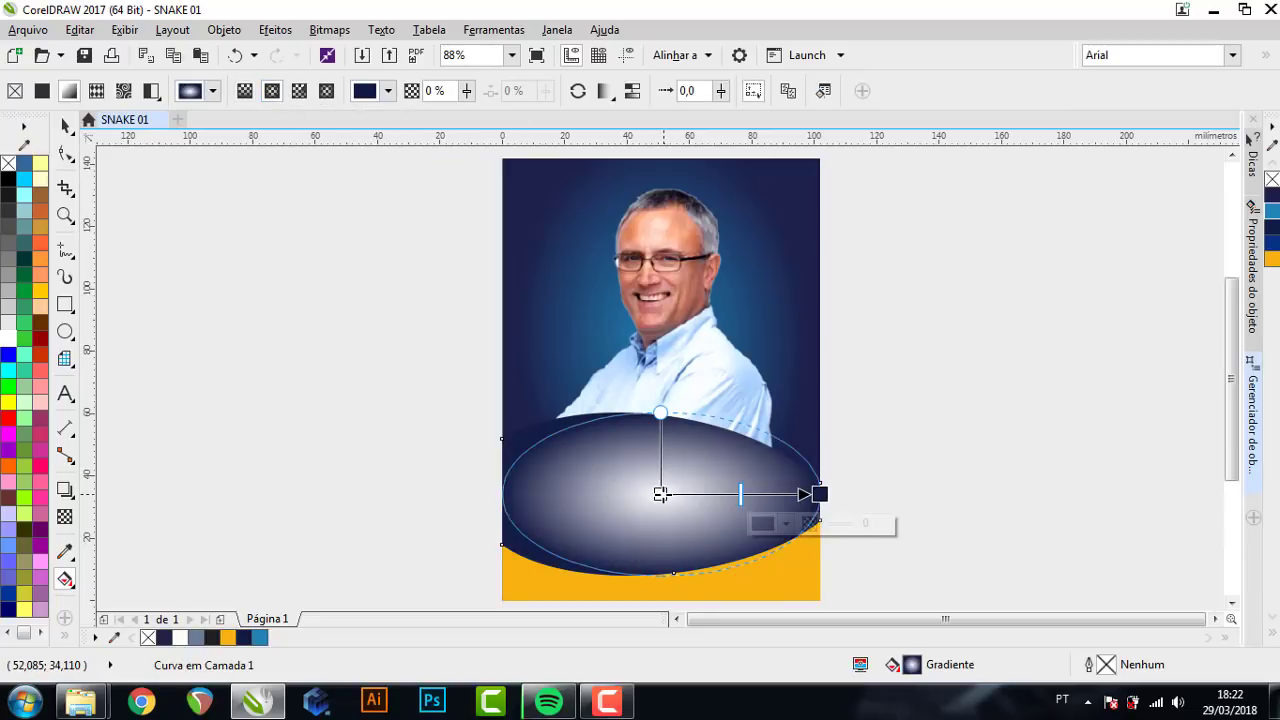
- Set the arc gradient's centre to blue, nudge it left and narrow its spread
{"action": "left_click", "coordinate": [661, 494]}
{"action": "left_click", "coordinate": [1273, 226]}
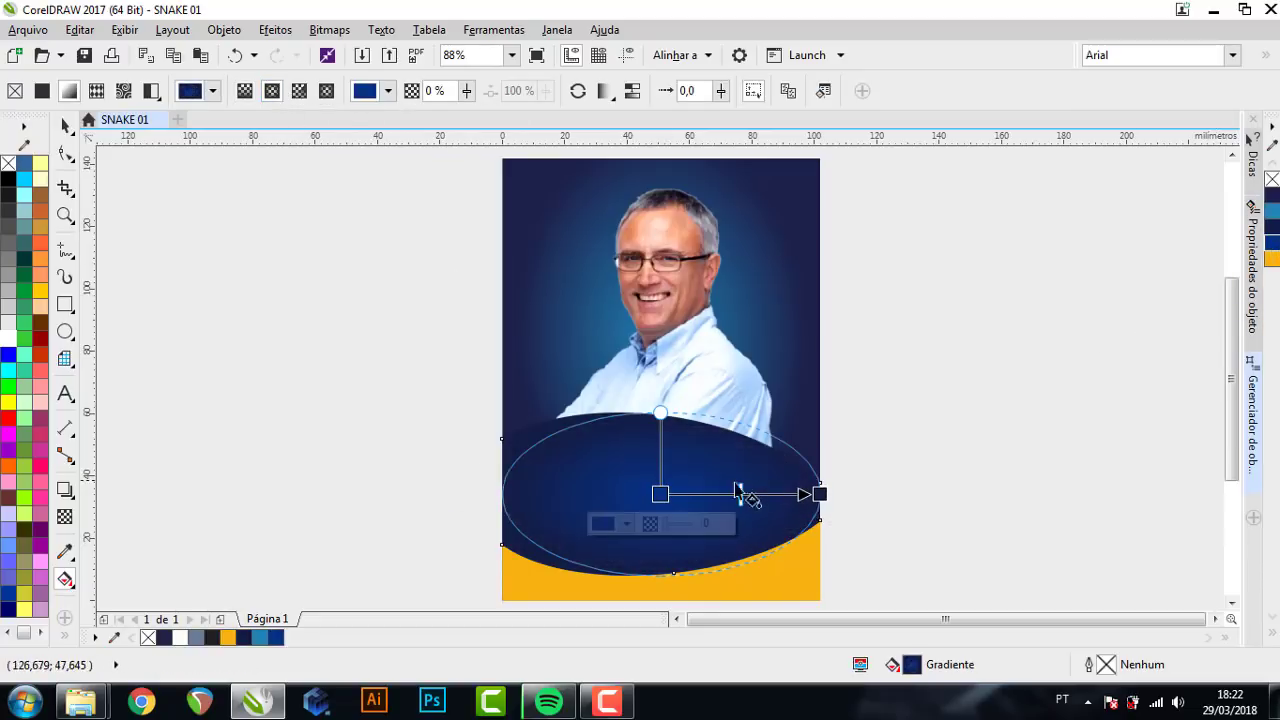
{"action": "left_click", "coordinate": [655, 491]}
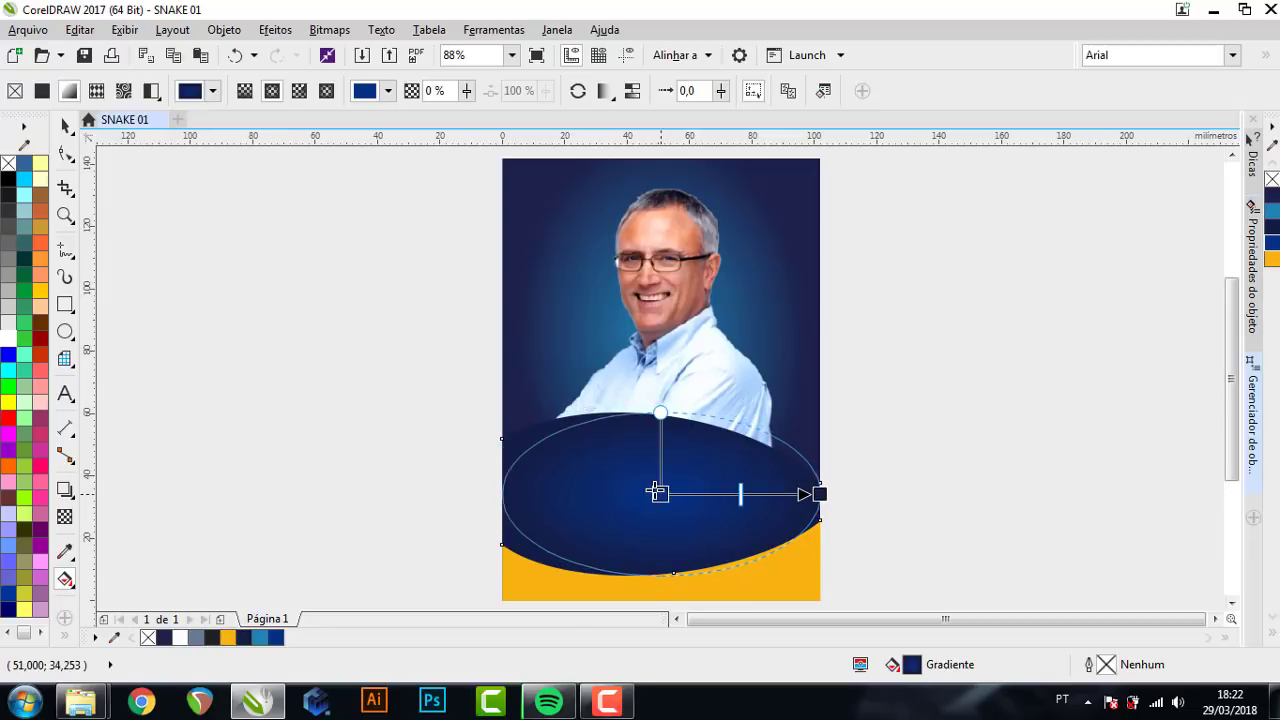
{"action": "left_click_drag", "start_coordinate": [655, 491], "coordinate": [647, 490]}
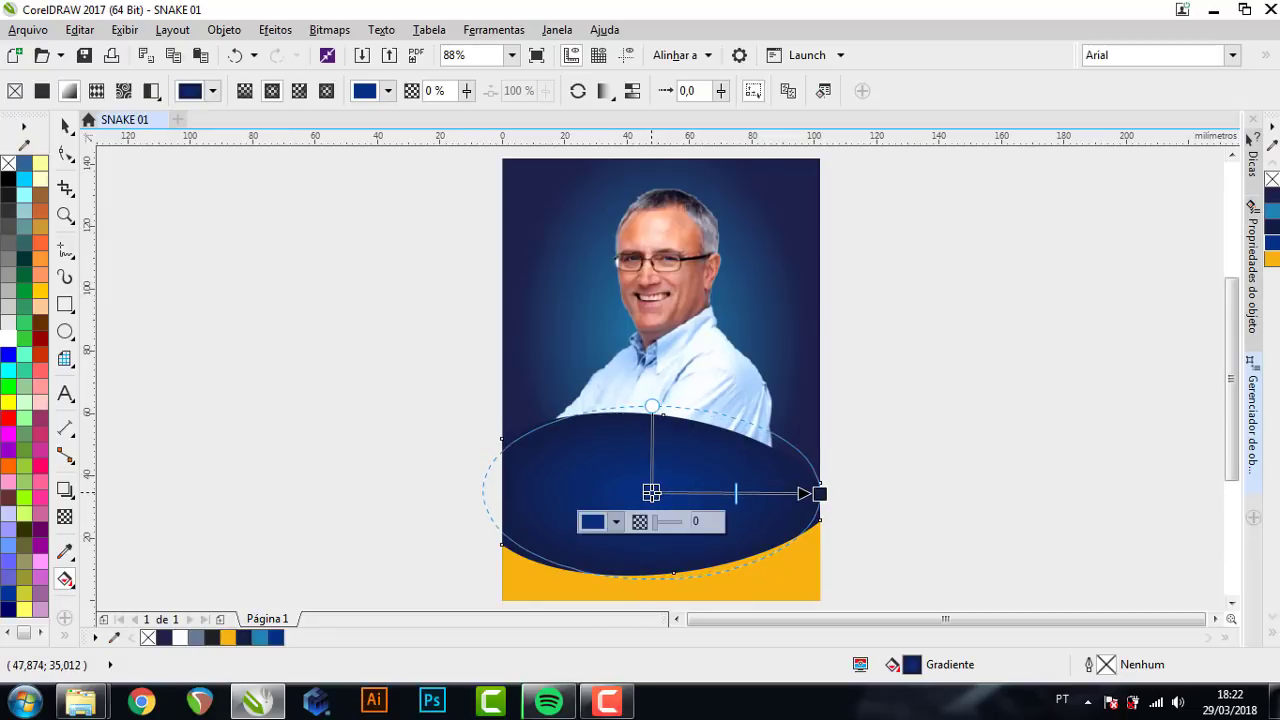
{"action": "left_click_drag", "start_coordinate": [819, 493], "coordinate": [802, 493]}
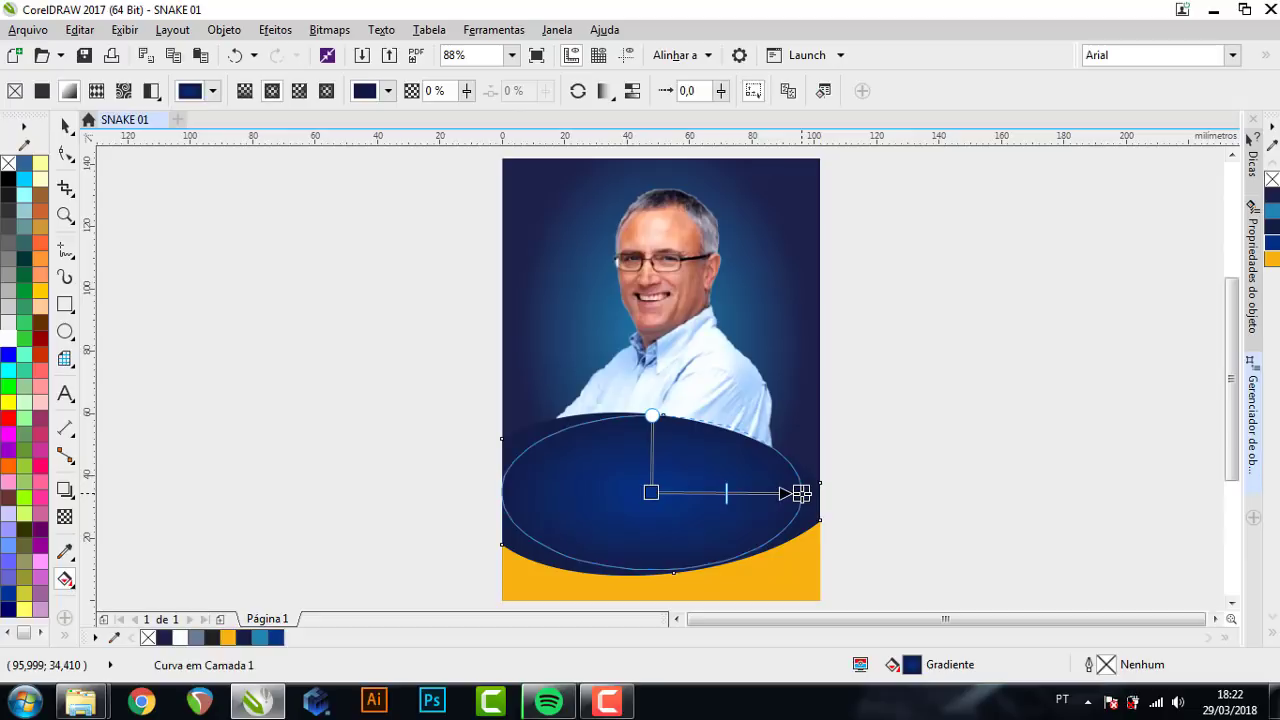
{"action": "left_click", "coordinate": [65, 124]}
{"action": "left_click", "coordinate": [233, 285]}
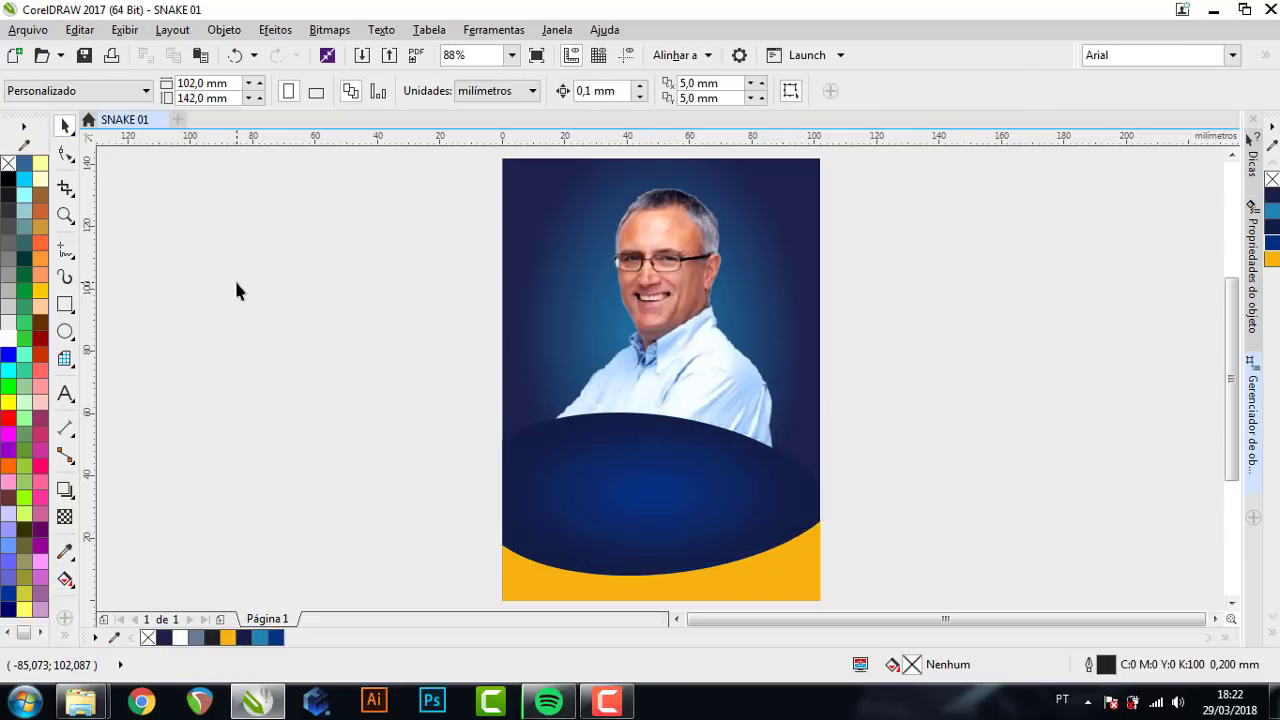
- Begin an artistic text line left of the page, trying out the word 'MELHOR'
{"action": "left_click", "coordinate": [65, 394]}
{"action": "left_click", "coordinate": [310, 333]}
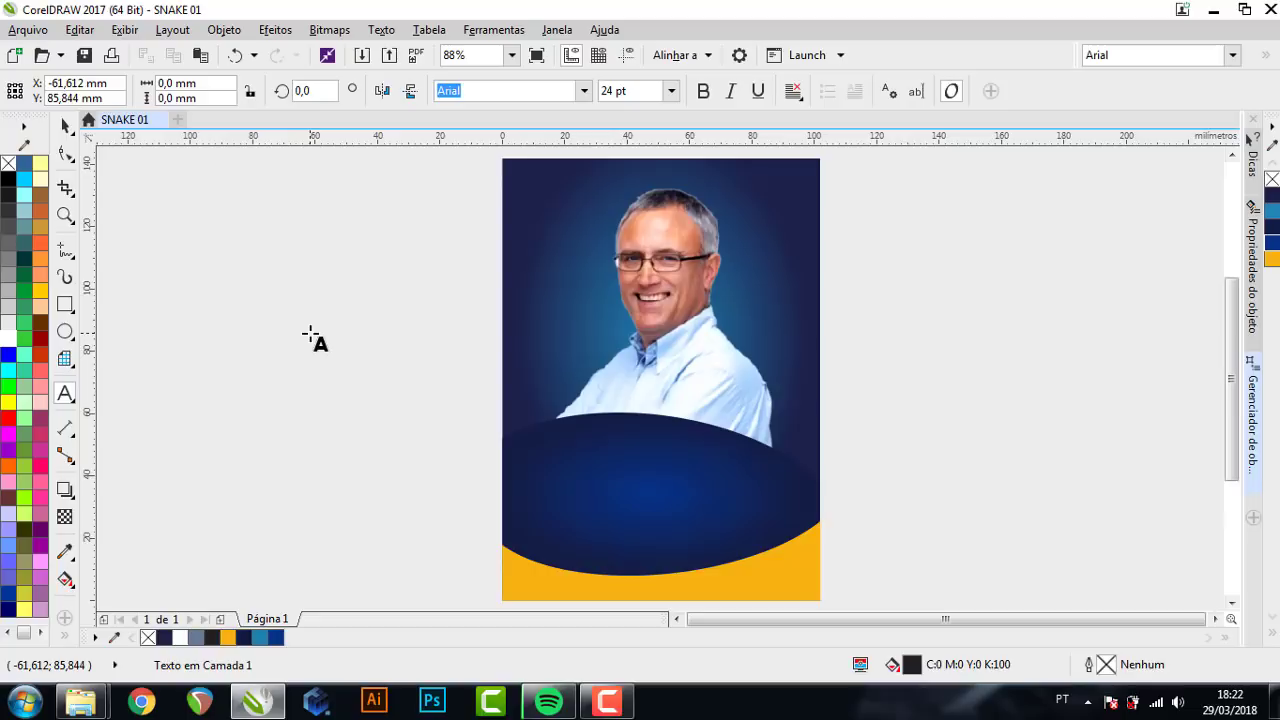
{"action": "left_click", "coordinate": [310, 330]}
{"action": "type", "text": "MEN"}
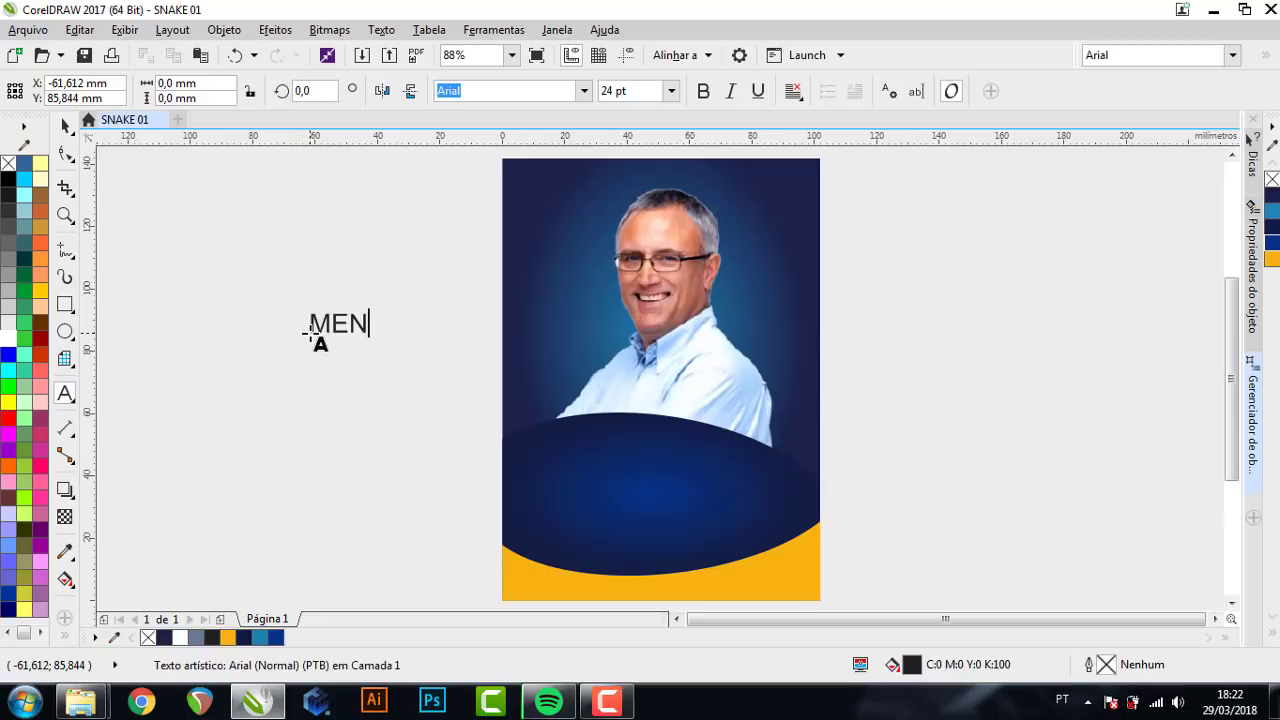
{"action": "key", "text": "BackSpace"}
{"action": "type", "text": "LHOR"}
{"action": "key", "text": "BackSpace"}
{"action": "key", "text": "BackSpace"}
{"action": "key", "text": "BackSpace"}
{"action": "key", "text": "BackSpace"}
{"action": "key", "text": "BackSpace"}
{"action": "type", "text": "M"}
{"action": "key", "text": "BackSpace"}
- Rewrite the line as 'A serviço do povo' in 24 pt Arial, correcting typos
{"action": "type", "text": "M"}
{"action": "type", "text": "elhor "}
{"action": "type", "text": "desing "}
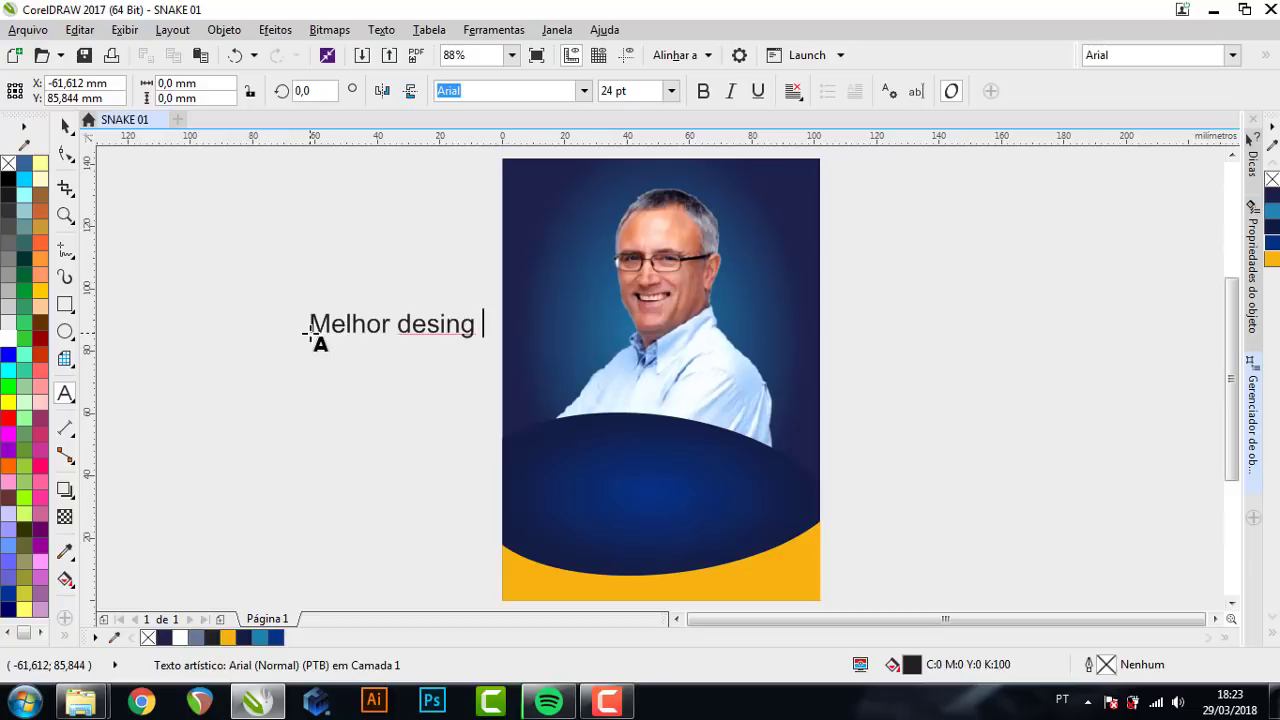
{"action": "type", "text": "er"}
{"action": "key", "text": "BackSpace"}
{"action": "key", "text": "BackSpace"}
{"action": "key", "text": "BackSpace"}
{"action": "key", "text": "BackSpace"}
{"action": "key", "text": "BackSpace"}
{"action": "key", "text": "BackSpace"}
{"action": "key", "text": "BackSpace"}
{"action": "key", "text": "BackSpace"}
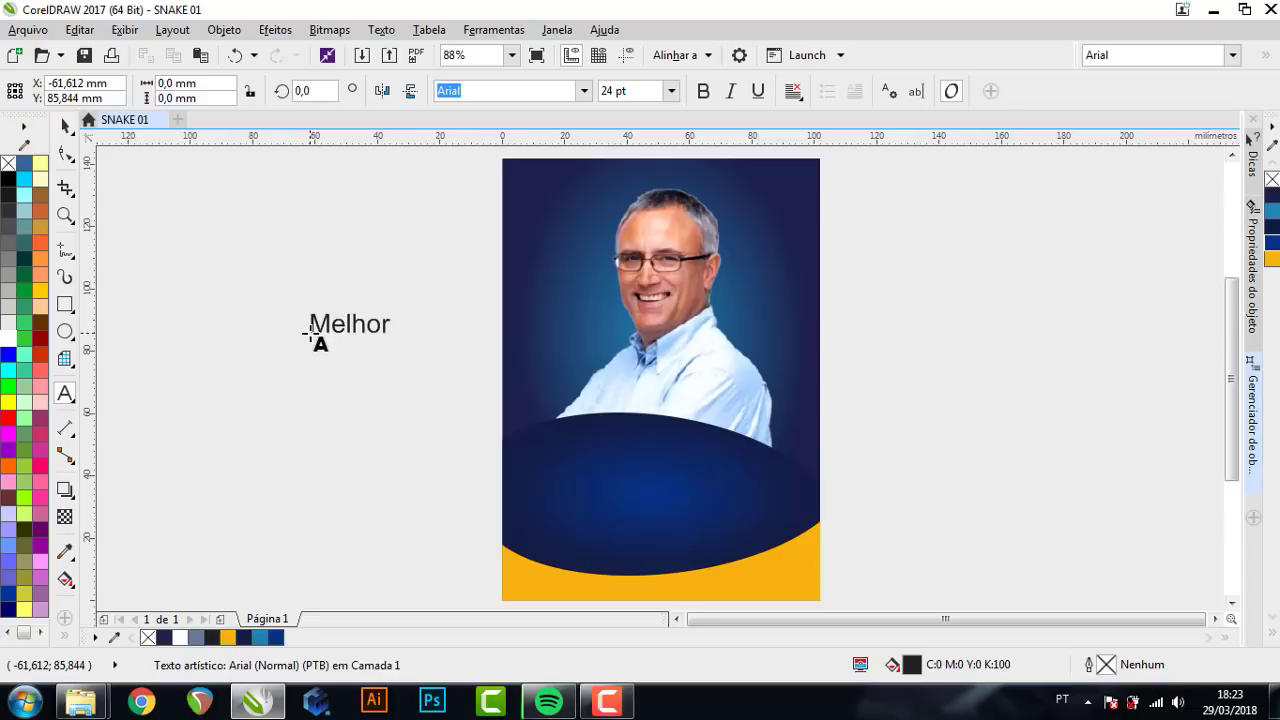
{"action": "key", "text": "BackSpace"}
{"action": "key", "text": "BackSpace"}
{"action": "key", "text": "BackSpace"}
{"action": "key", "text": "BackSpace"}
{"action": "key", "text": "BackSpace"}
{"action": "key", "text": "BackSpace"}
{"action": "key", "text": "BackSpace"}
{"action": "type", "text": "a"}
{"action": "key", "text": "BackSpace"}
{"action": "type", "text": "A serv"}
{"action": "type", "text": "i"}
{"action": "key", "text": "BackSpace"}
{"action": "key", "text": "BackSpace"}
{"action": "key", "text": "BackSpace"}
{"action": "key", "text": "BackSpace"}
{"action": "type", "text": "Ele "}
{"action": "type", "text": "T"}
{"action": "key", "text": "BackSpace"}
{"action": "key", "text": "BackSpace"}
{"action": "key", "text": "BackSpace"}
{"action": "key", "text": "BackSpace"}
{"action": "key", "text": "BackSpace"}
{"action": "key", "text": "BackSpace"}
{"action": "type", "text": "A ser"}
{"action": "type", "text": "iço do "}
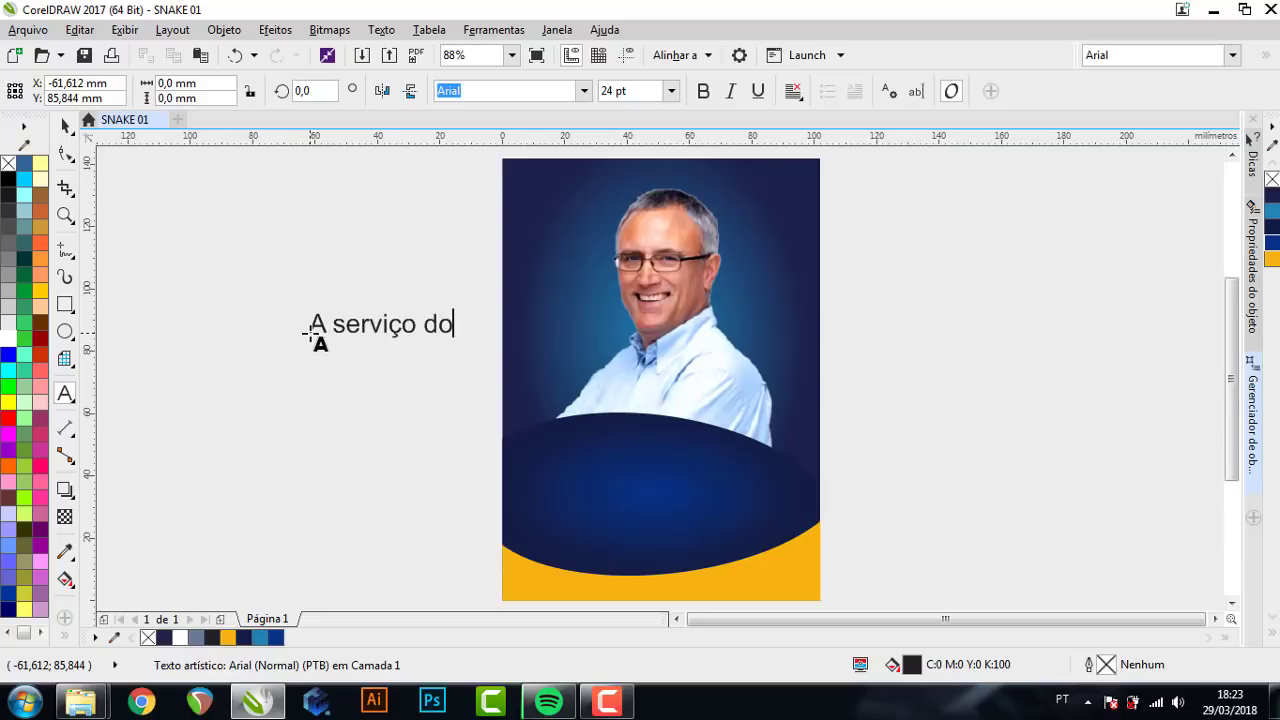
{"action": "type", "text": "P"}
{"action": "key", "text": "BackSpace"}
{"action": "type", "text": "o"}
{"action": "type", "text": "vo"}
{"action": "key", "text": "BackSpace"}
{"action": "key", "text": "BackSpace"}
{"action": "key", "text": "BackSpace"}
{"action": "key", "text": "BackSpace"}
{"action": "type", "text": "povo"}
- Make the headline white, move it to the poster top and shrink it to about 18 pt
{"action": "left_click", "coordinate": [66, 125]}
{"action": "left_click", "coordinate": [8, 322]}
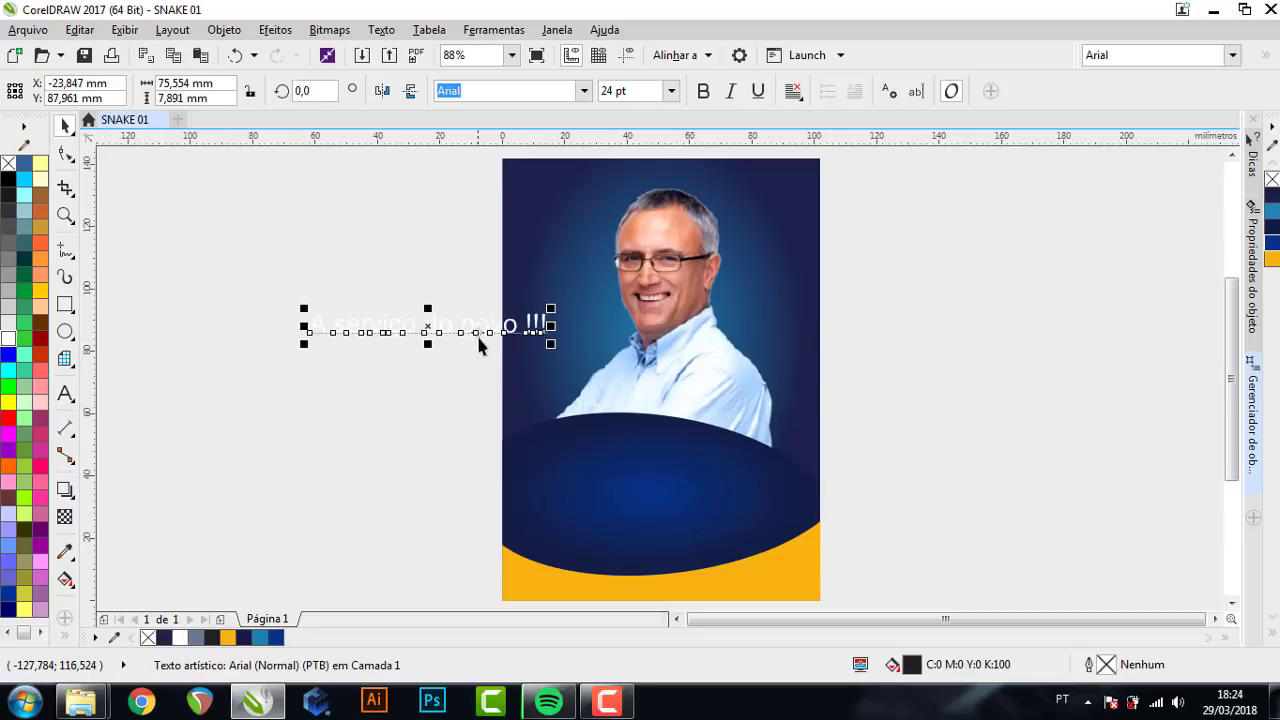
{"action": "mouse_move", "coordinate": [478, 333]}
{"action": "left_mouse_down"}
{"action": "mouse_move", "coordinate": [703, 205]}
{"action": "mouse_move", "coordinate": [700, 186]}
{"action": "left_mouse_up"}
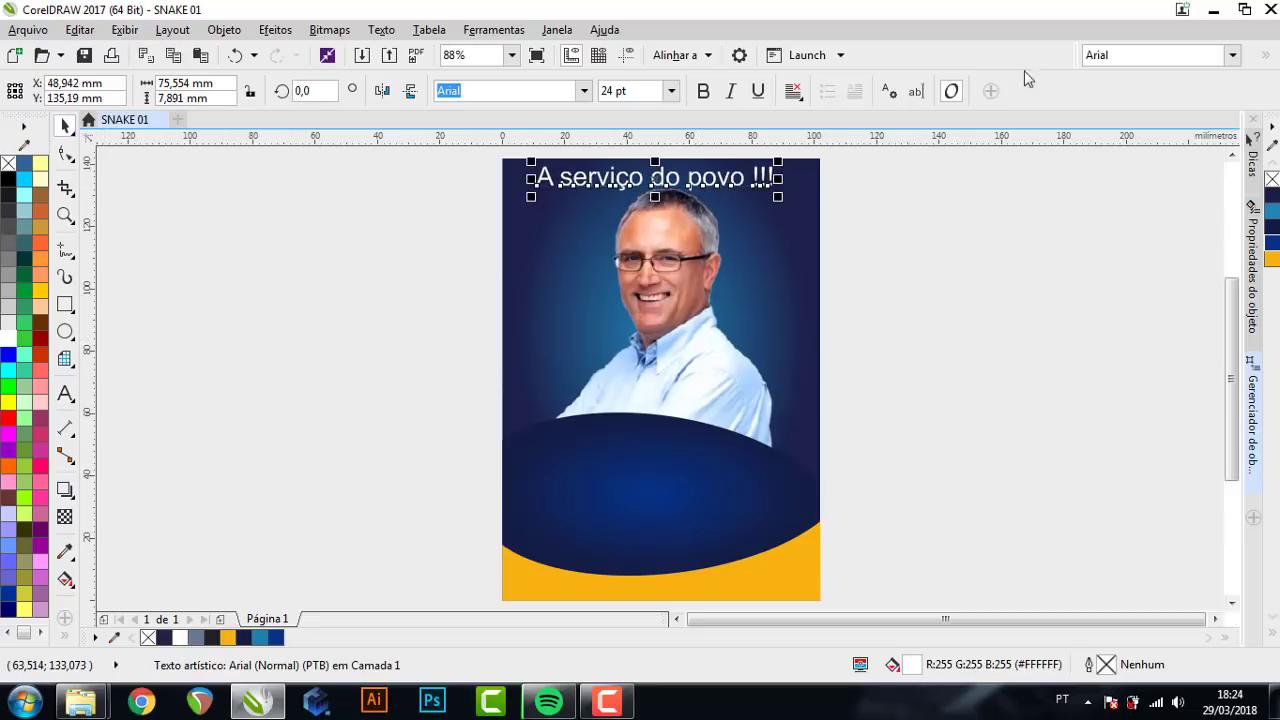
{"action": "scroll", "coordinate": [810, 185], "scroll_direction": "up", "scroll_amount": 2}
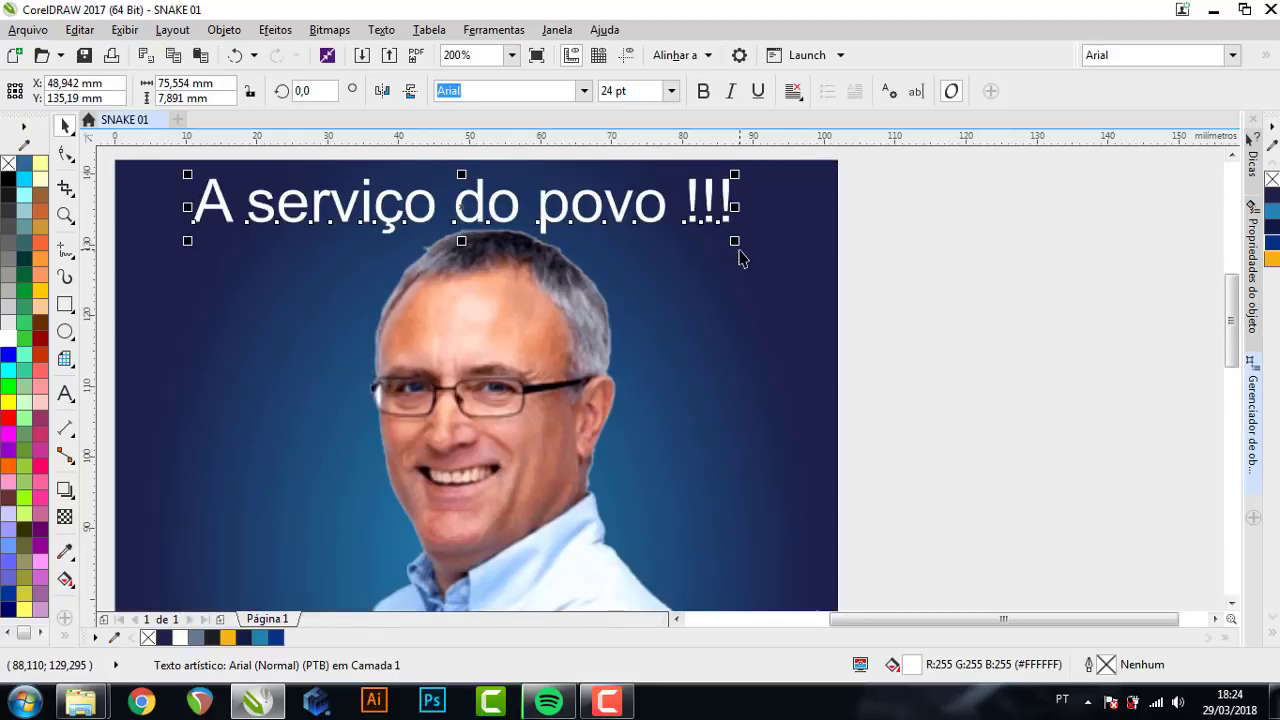
{"action": "left_click_drag", "start_coordinate": [734, 241], "coordinate": [683, 233]}
- Tighten the headline's letter spacing and scale it down slightly
{"action": "left_click", "coordinate": [65, 152]}
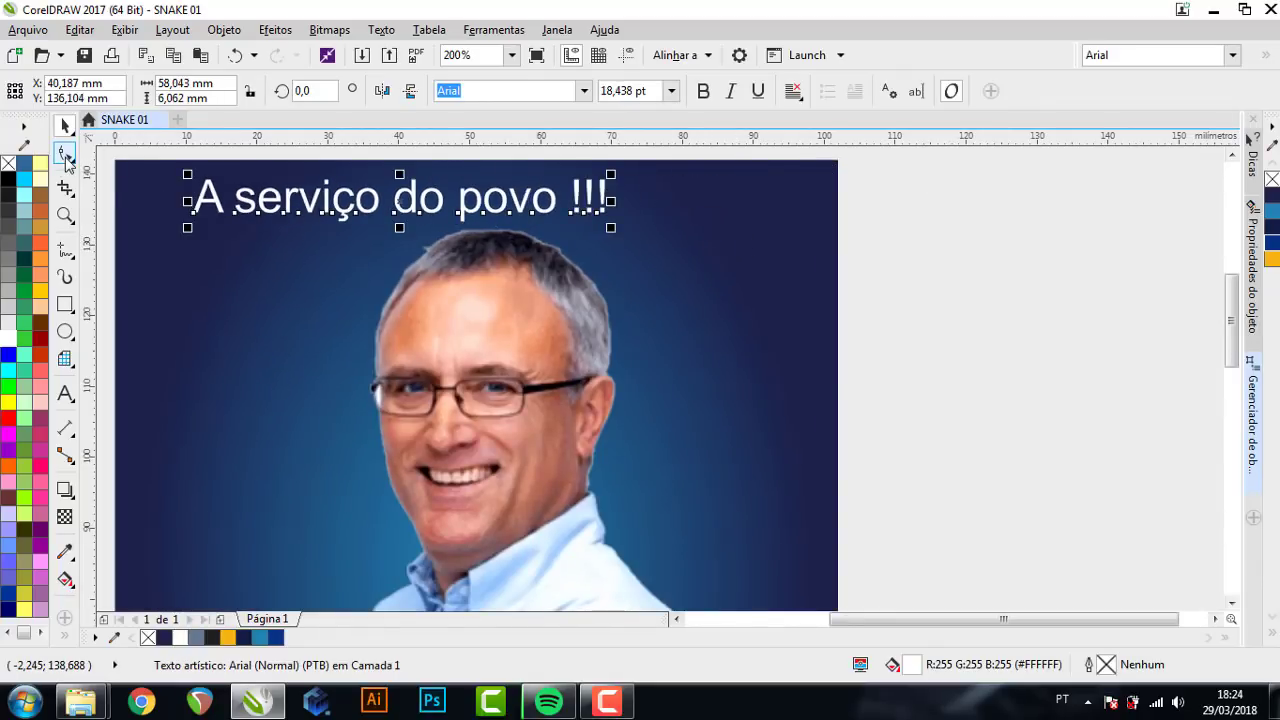
{"action": "left_click_drag", "start_coordinate": [610, 231], "coordinate": [591, 232]}
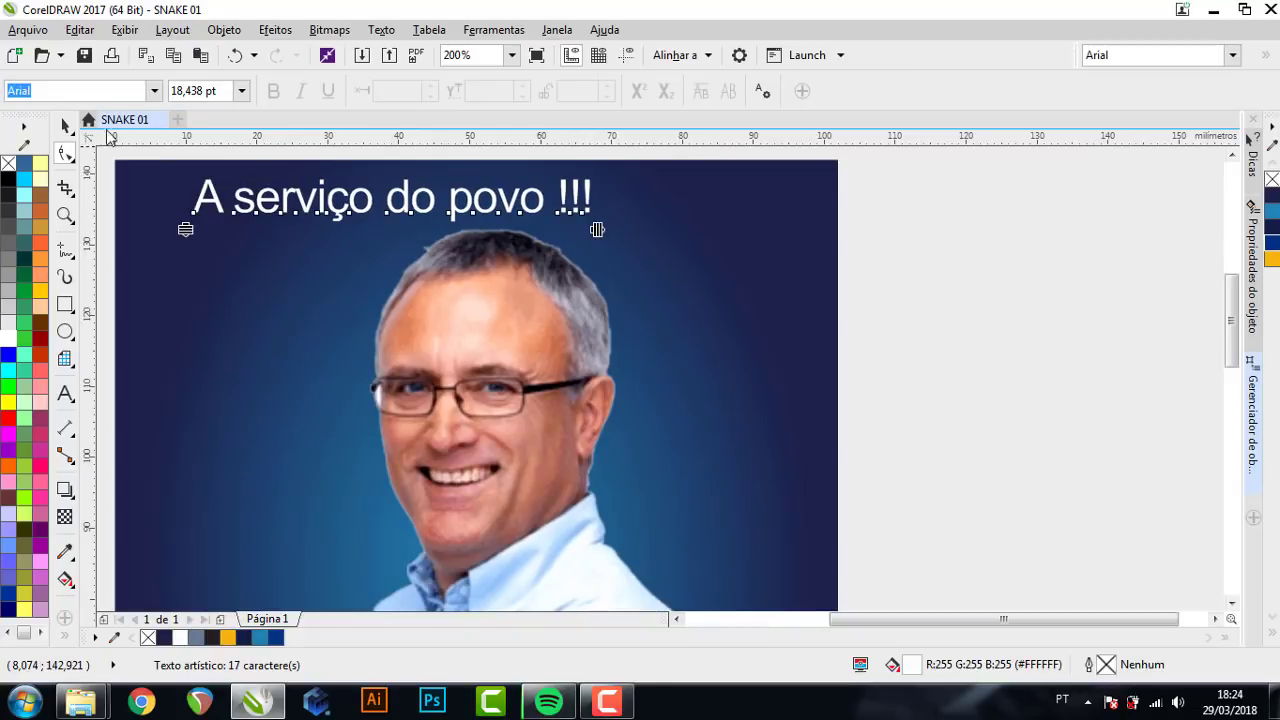
{"action": "left_click", "coordinate": [65, 125]}
{"action": "left_click_drag", "start_coordinate": [193, 183], "coordinate": [240, 186]}
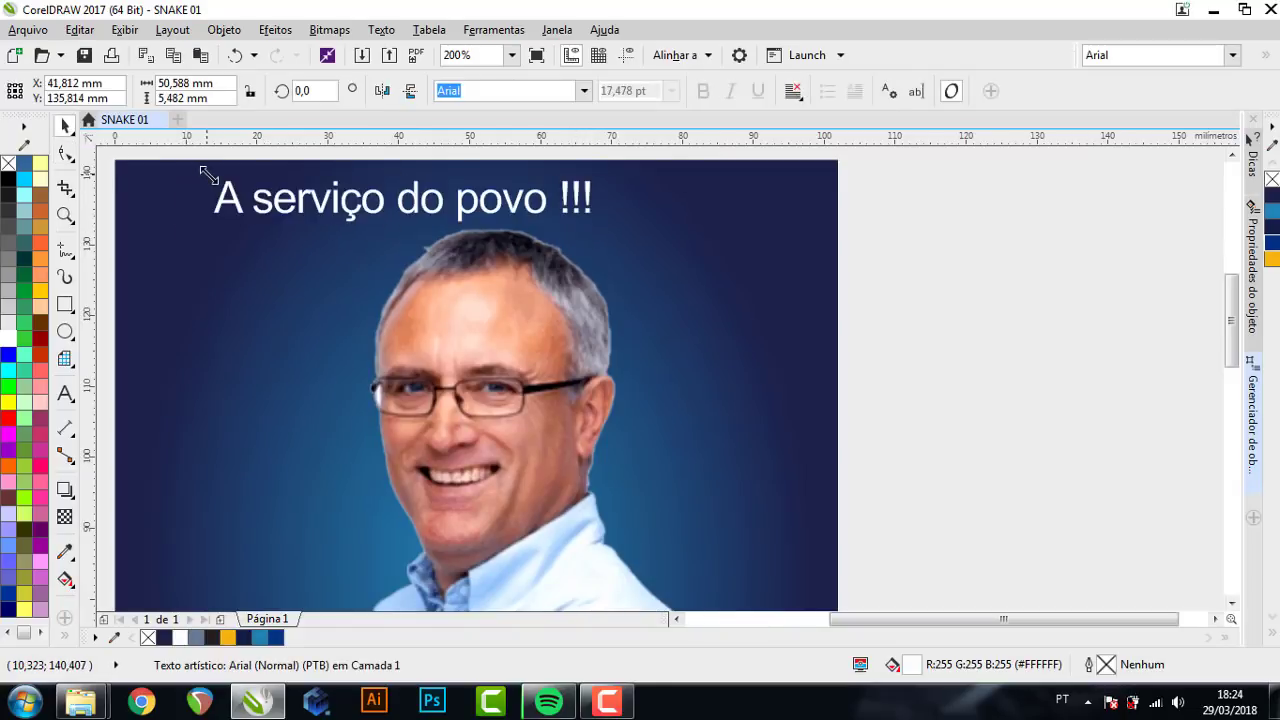
{"action": "scroll", "coordinate": [396, 254], "scroll_direction": "down", "scroll_amount": 2}
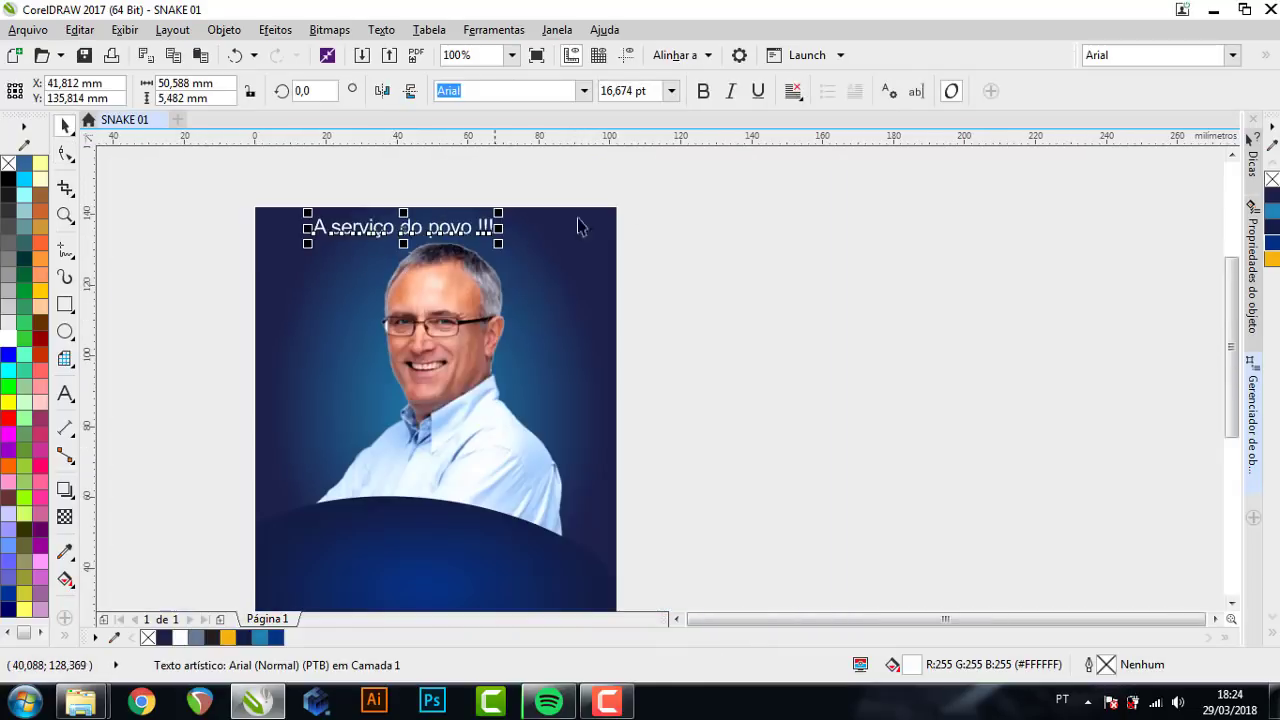
- Set the headline in bold Arial (Arial Negrito), about 13.6 pt, centred at the top
{"action": "left_click", "coordinate": [1222, 56]}
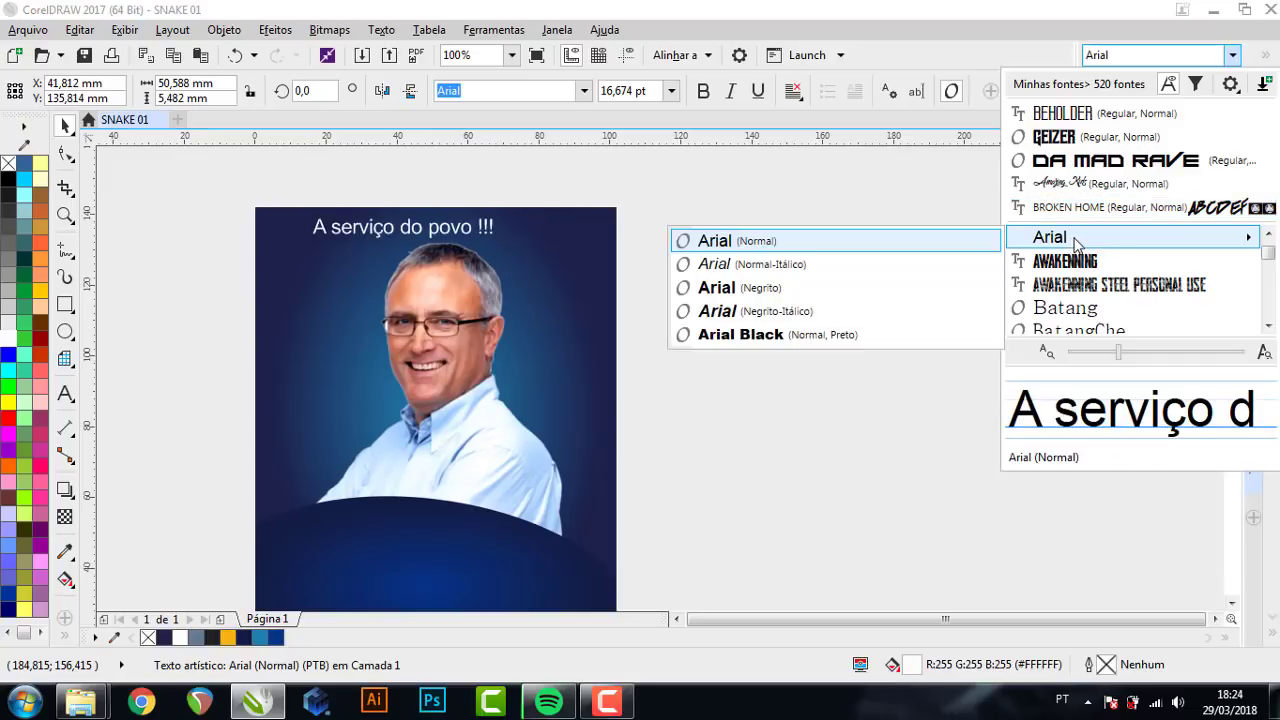
{"action": "mouse_move", "coordinate": [1050, 237]}
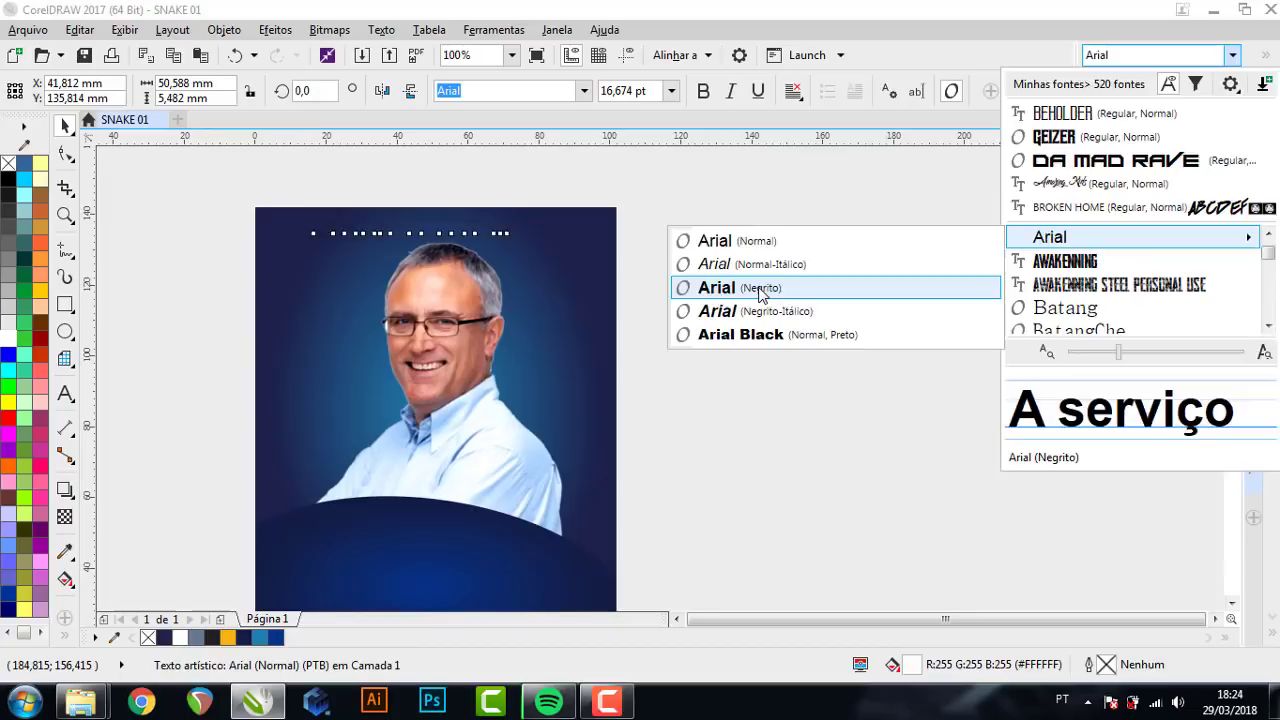
{"action": "left_click", "coordinate": [760, 290]}
{"action": "scroll", "coordinate": [382, 224], "scroll_direction": "up", "scroll_amount": 1}
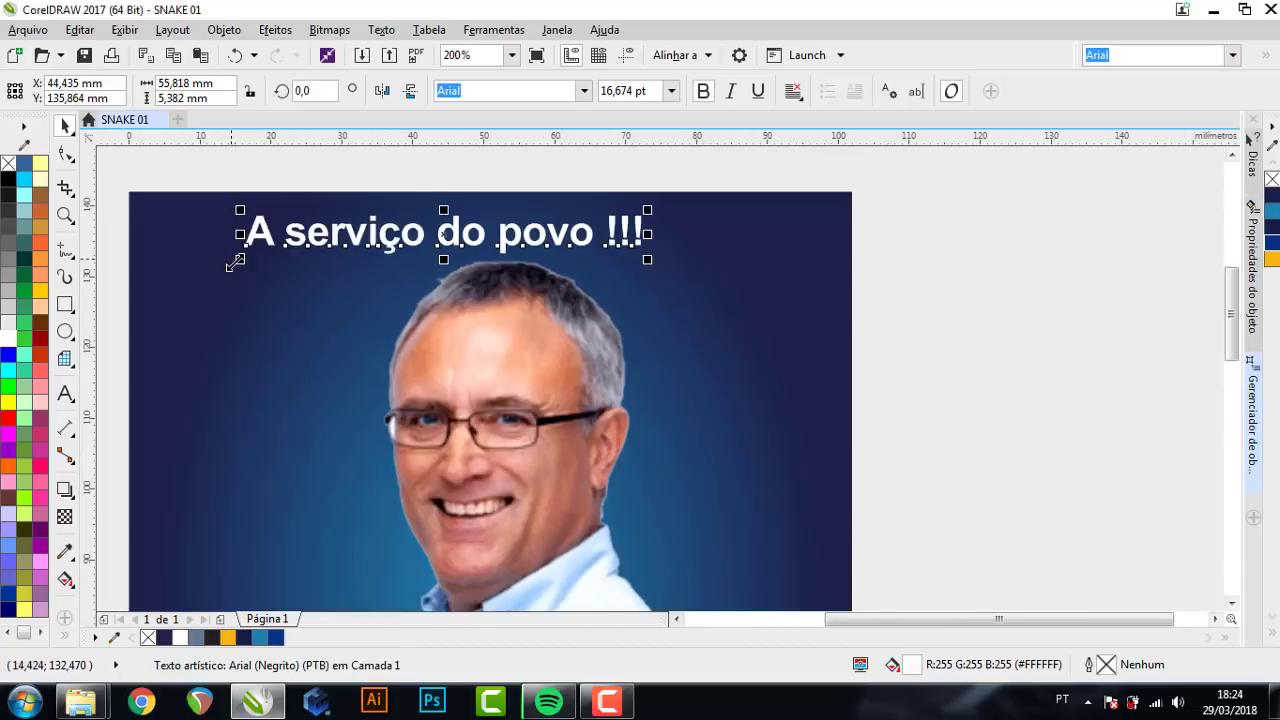
{"action": "left_click_drag", "start_coordinate": [240, 259], "coordinate": [309, 259]}
{"action": "scroll", "coordinate": [541, 267], "scroll_direction": "down", "scroll_amount": 1}
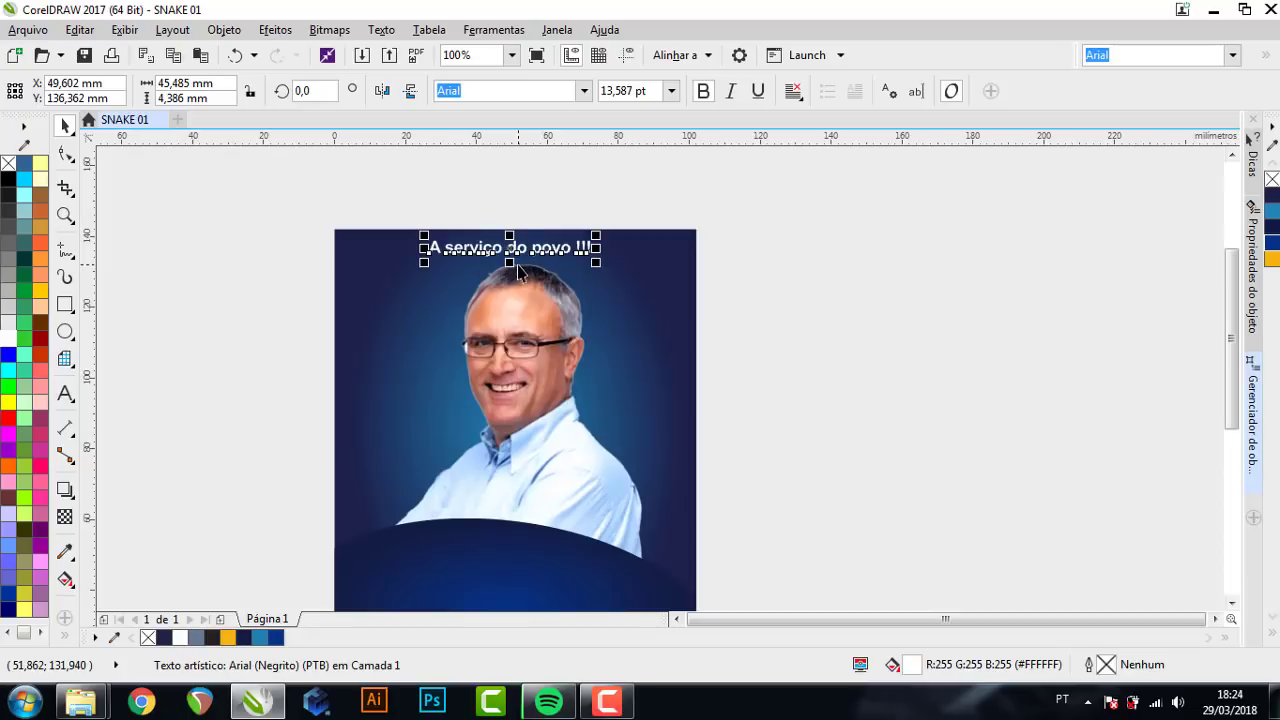
{"action": "left_click", "coordinate": [340, 232], "text": "shift"}
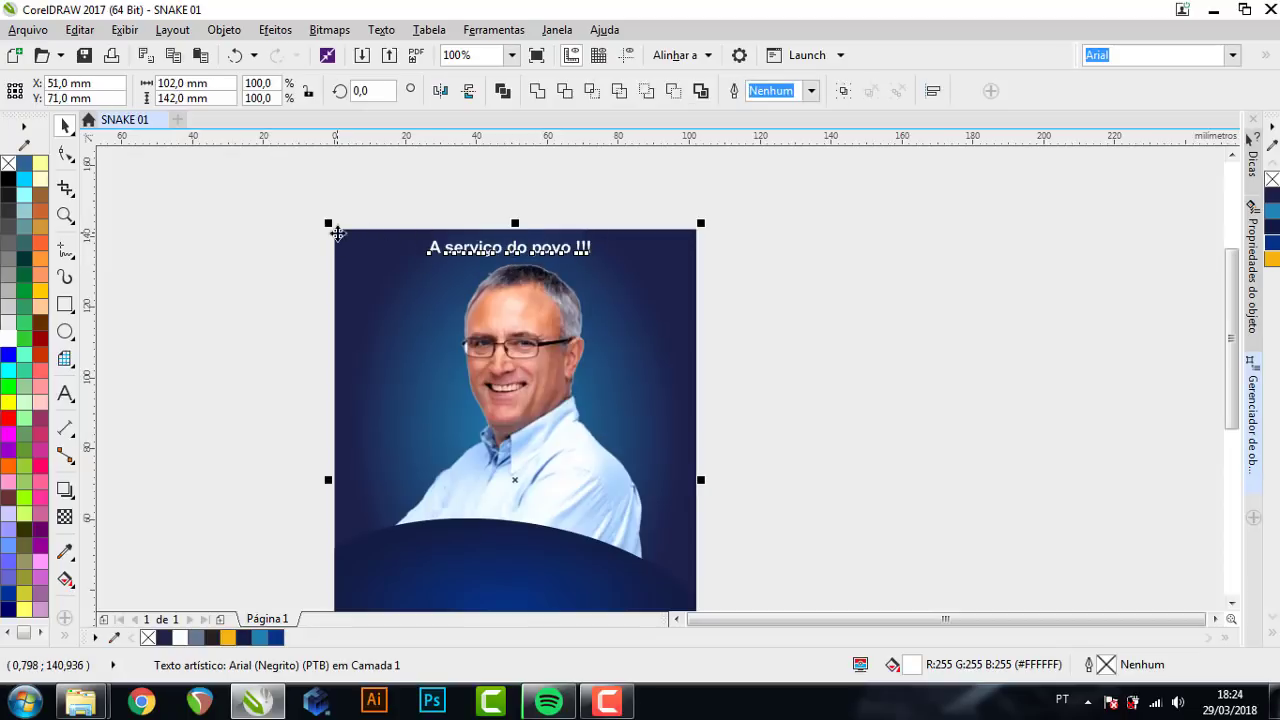
{"action": "left_click", "coordinate": [825, 220]}
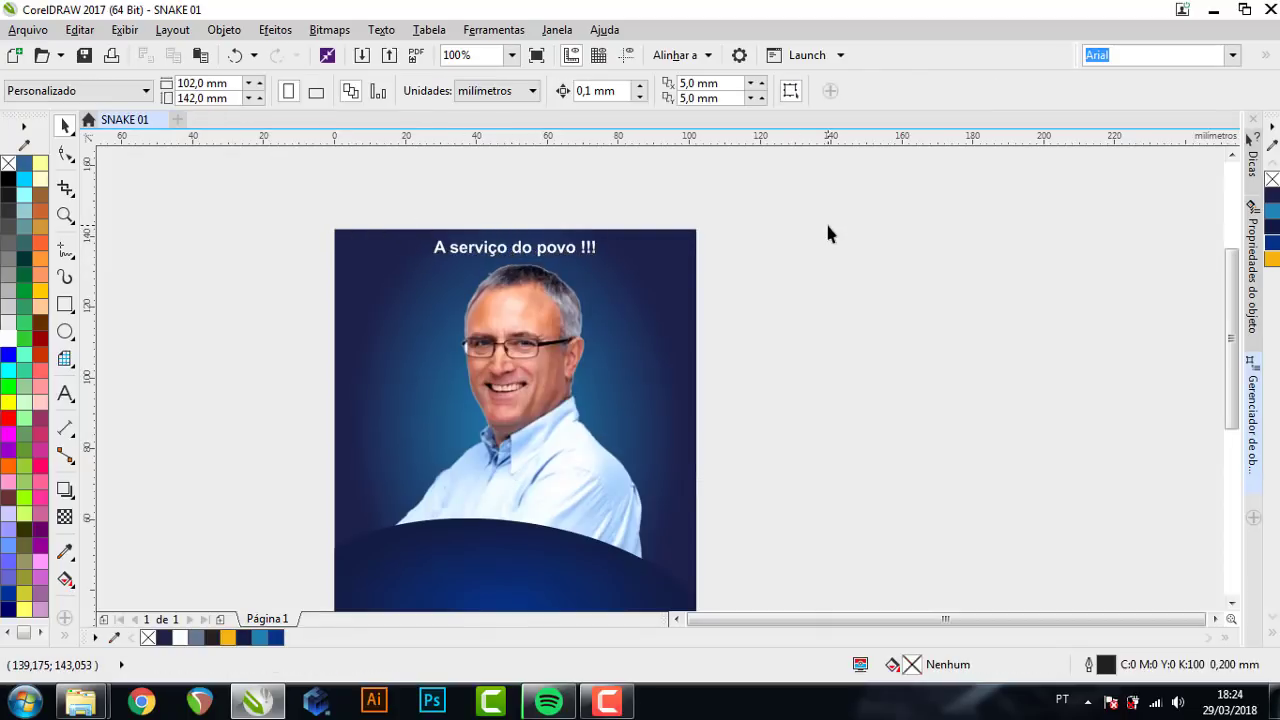
{"action": "key", "text": "shift+F4"}
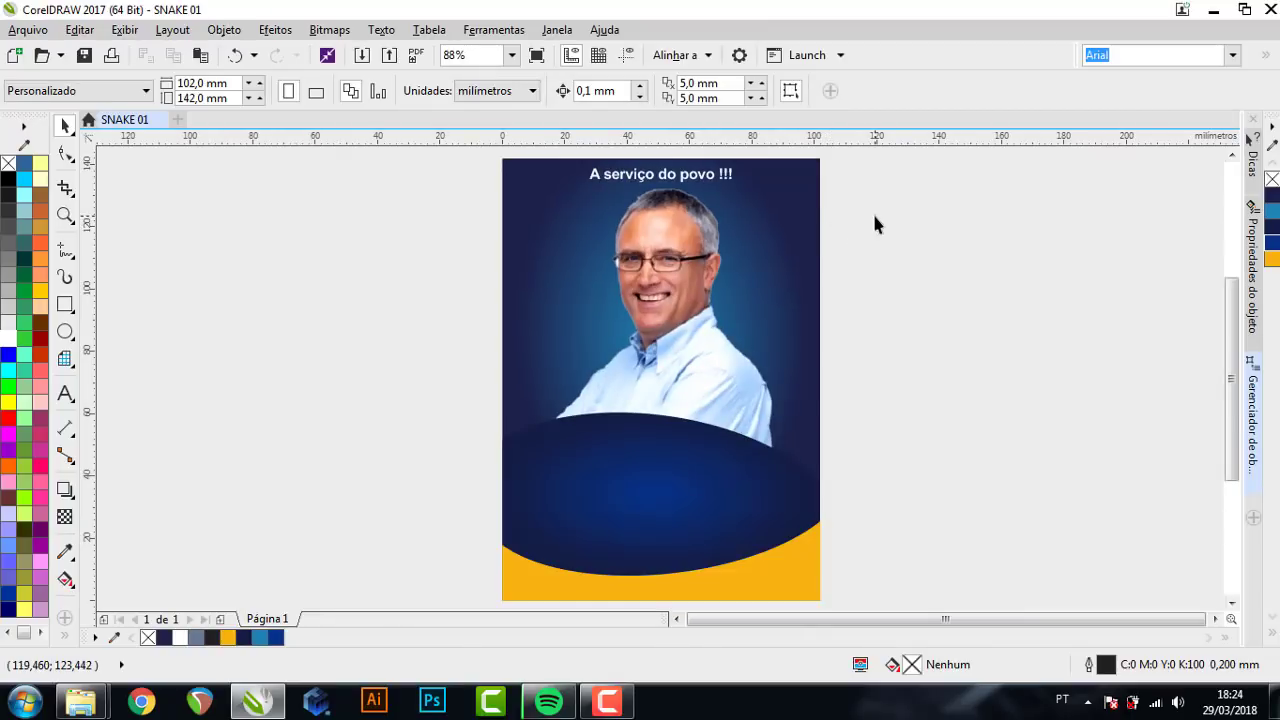
- Add white '32.900' text over the navy arc, enlarged to about 82 pt
{"action": "left_click", "coordinate": [65, 393]}
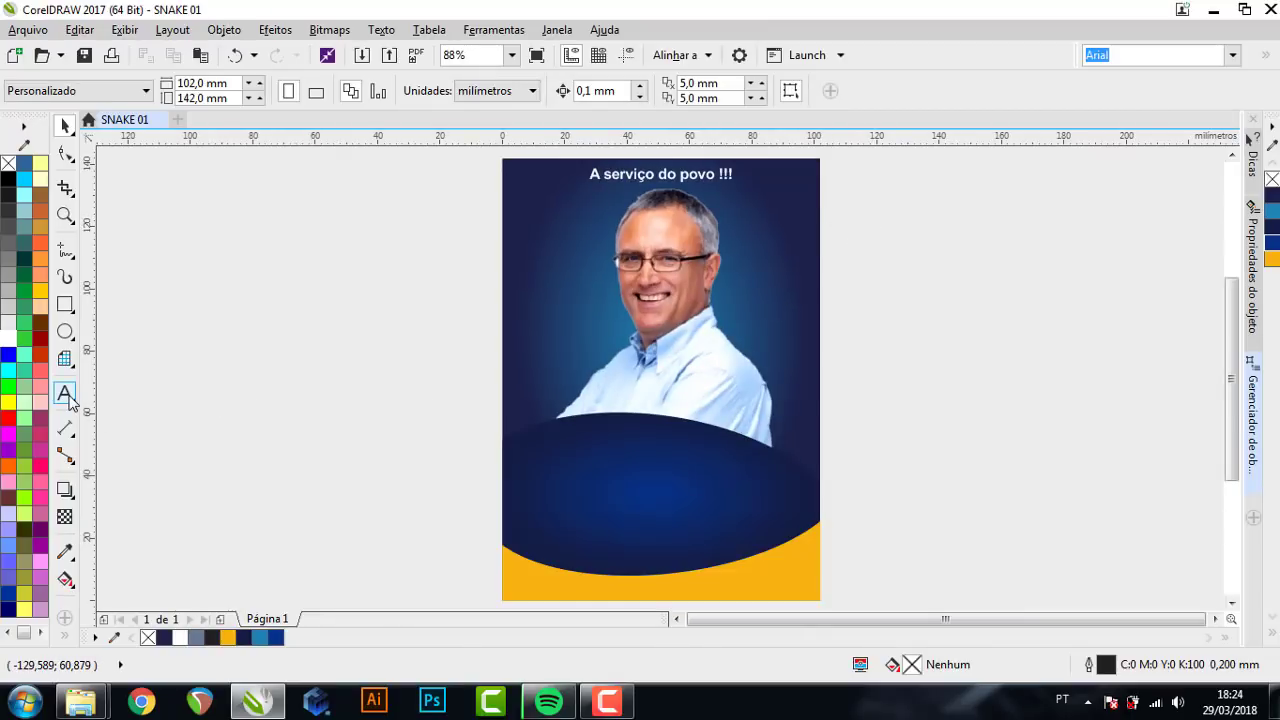
{"action": "left_click", "coordinate": [358, 482]}
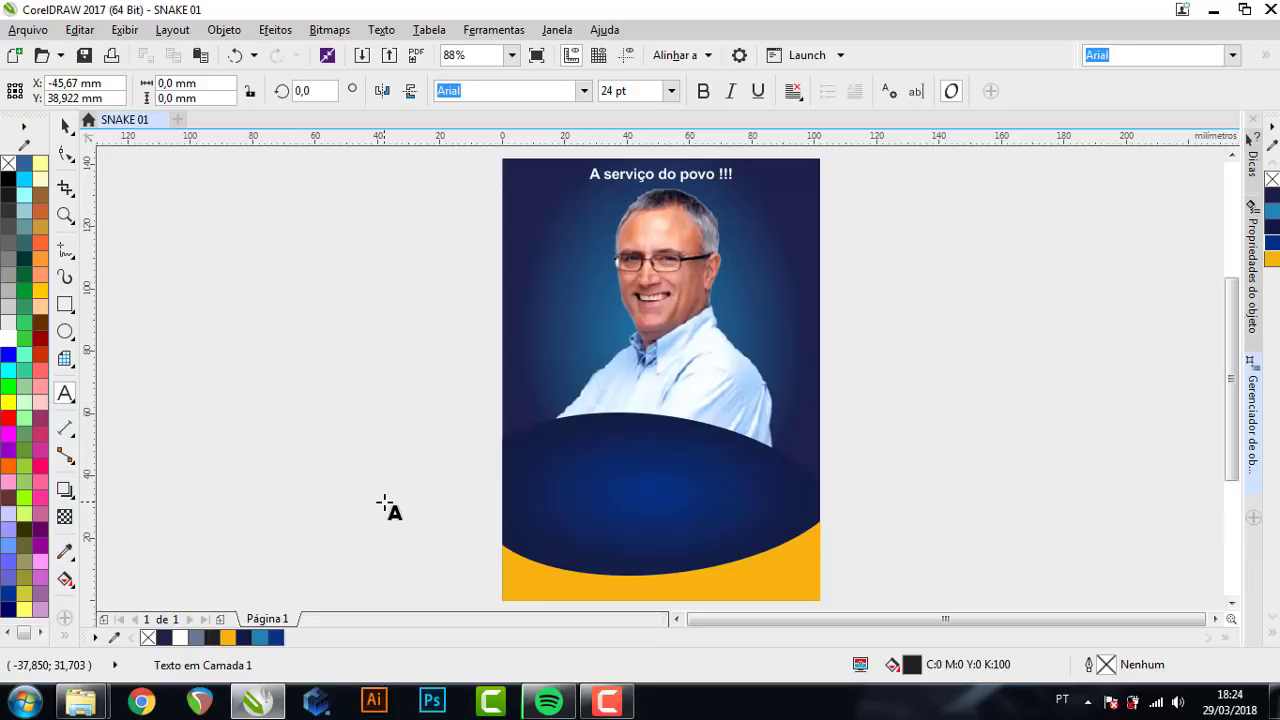
{"action": "type", "text": "32"}
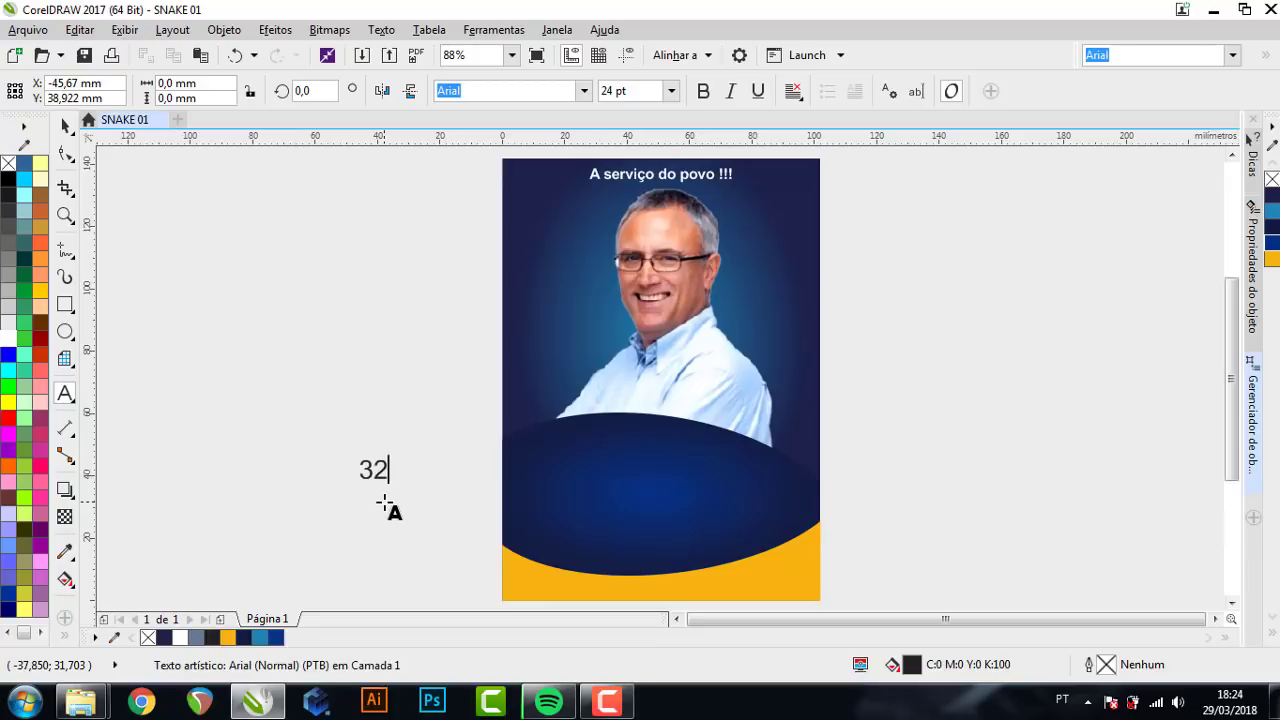
{"action": "type", "text": "."}
{"action": "type", "text": "900"}
{"action": "left_click", "coordinate": [65, 125]}
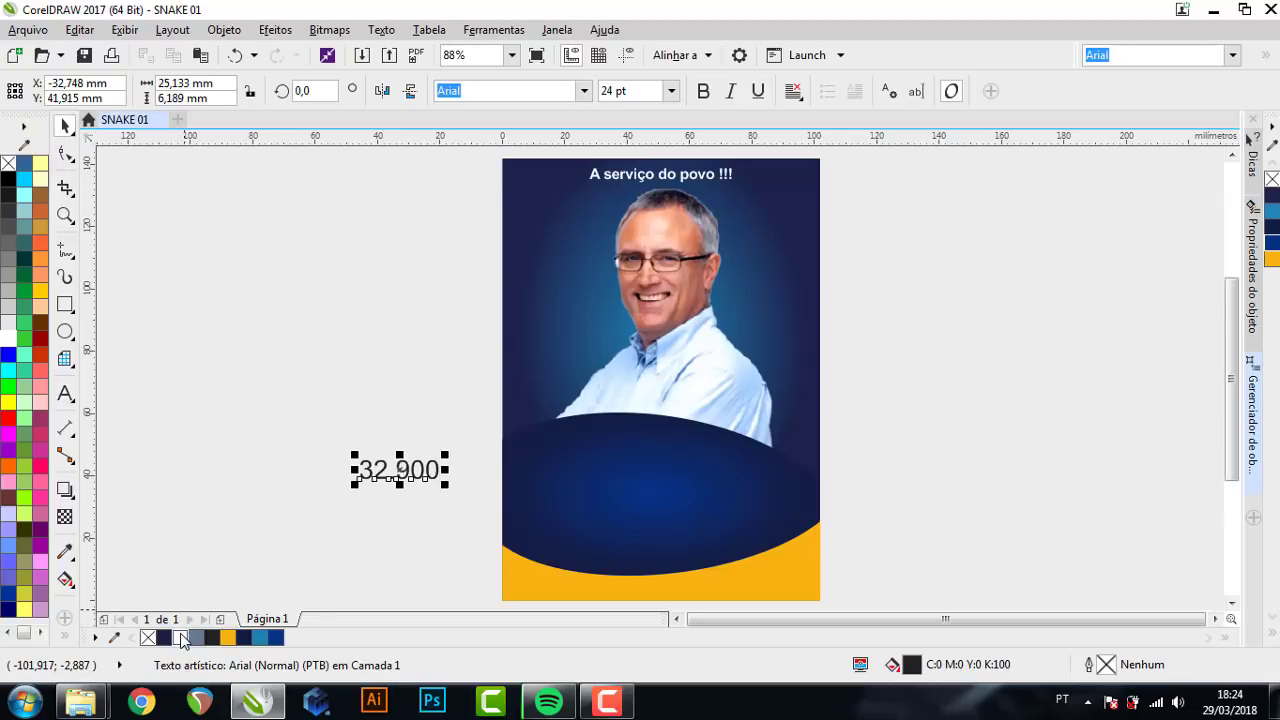
{"action": "left_click", "coordinate": [182, 640]}
{"action": "mouse_move", "coordinate": [405, 470]}
{"action": "left_mouse_down"}
{"action": "mouse_move", "coordinate": [634, 510]}
{"action": "mouse_move", "coordinate": [797, 466]}
{"action": "left_mouse_up"}
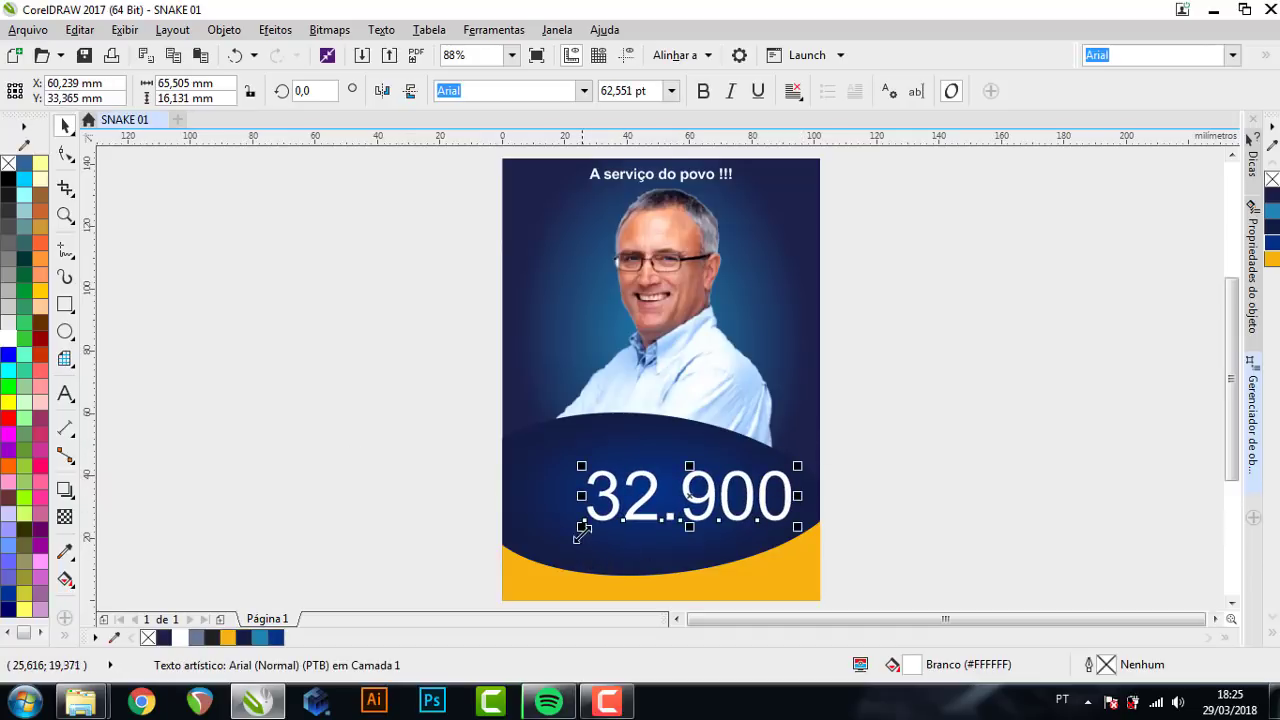
{"action": "left_click_drag", "start_coordinate": [582, 527], "coordinate": [518, 542]}
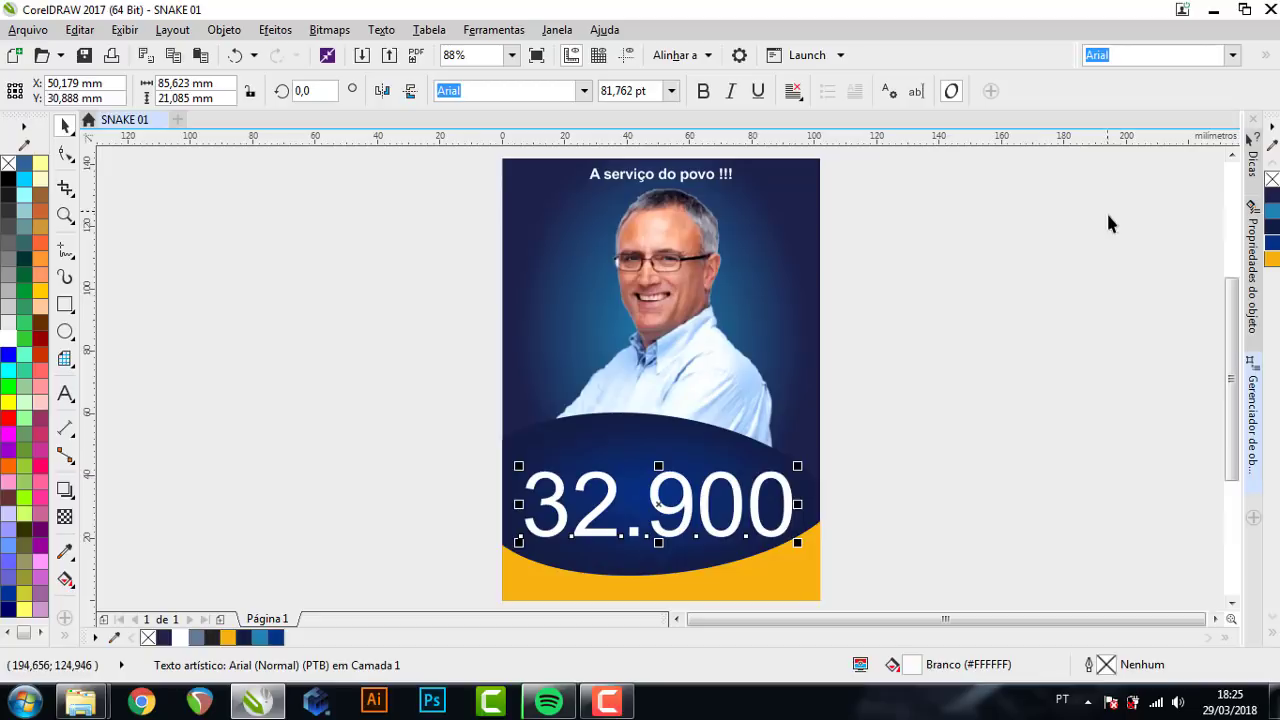
{"action": "left_click", "coordinate": [1232, 57]}
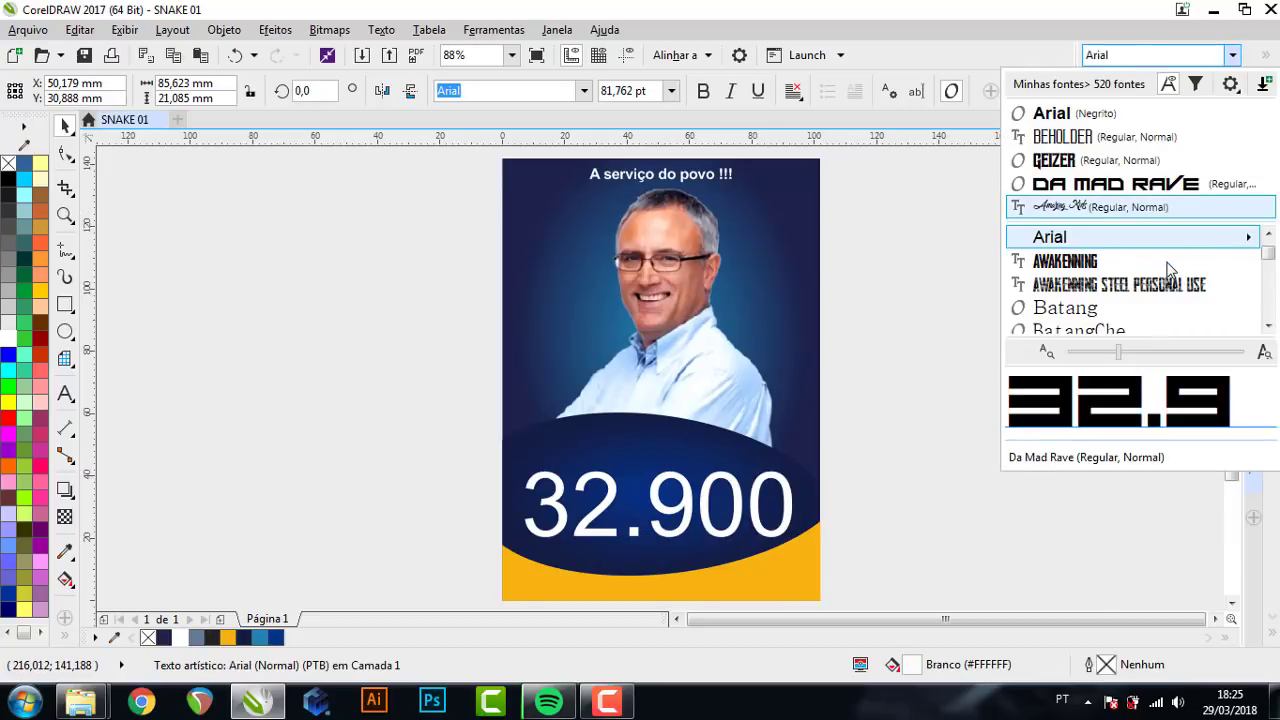
- Find Impact in the font list and apply it to the 32.900 number
{"action": "left_click", "coordinate": [1270, 260]}
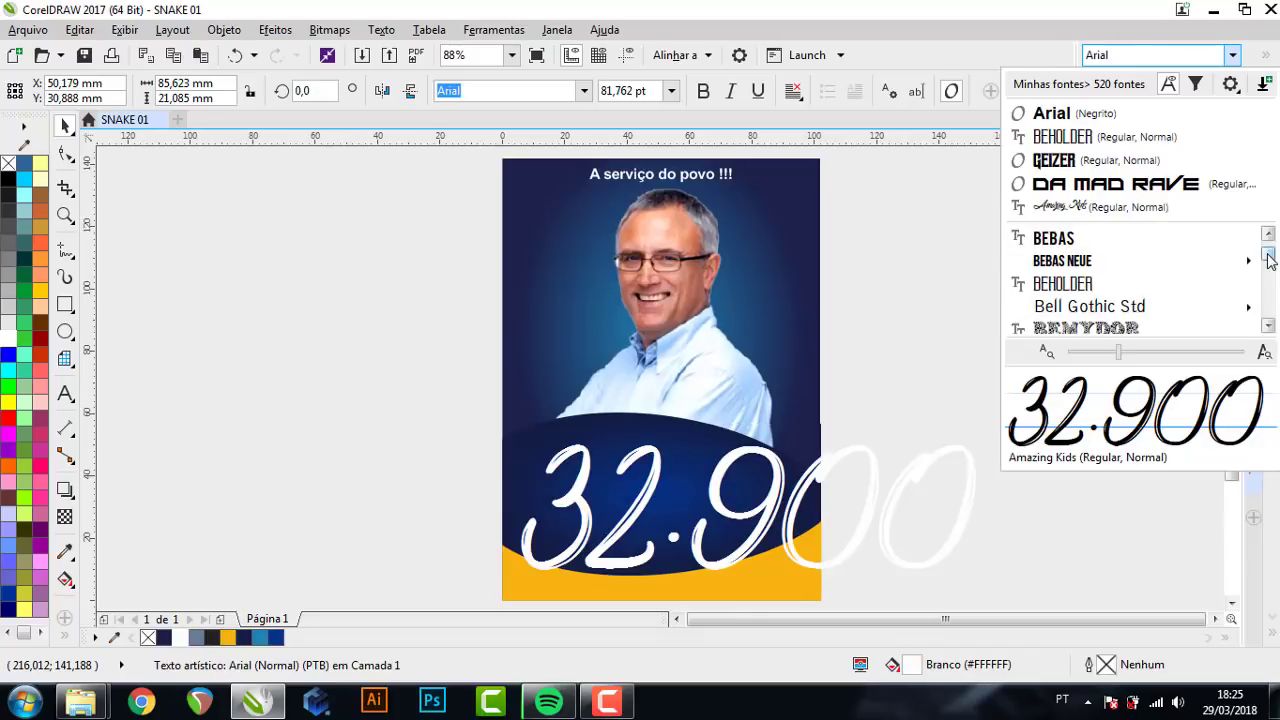
{"action": "left_click_drag", "start_coordinate": [1268, 253], "coordinate": [1270, 272]}
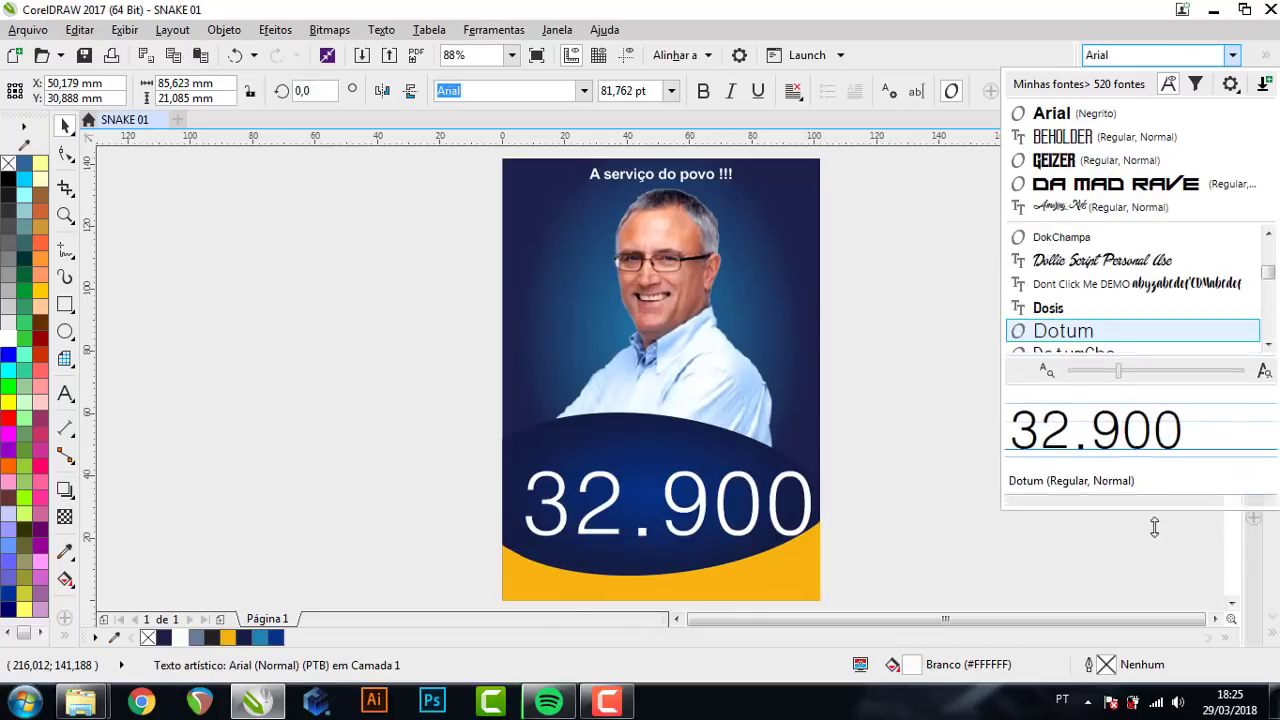
{"action": "left_click_drag", "start_coordinate": [1157, 474], "coordinate": [1151, 630]}
{"action": "scroll", "coordinate": [1090, 403], "scroll_direction": "down", "scroll_amount": 2}
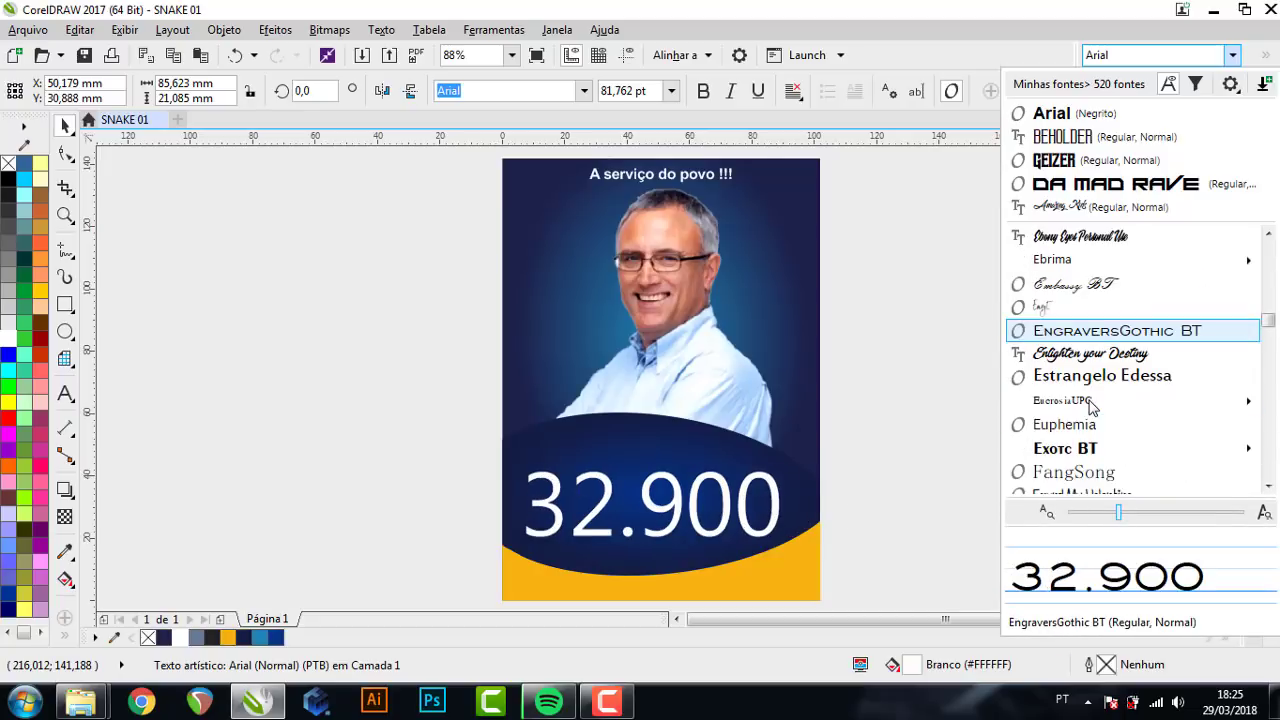
{"action": "scroll", "coordinate": [1089, 408], "scroll_direction": "down", "scroll_amount": 2}
{"action": "scroll", "coordinate": [1090, 413], "scroll_direction": "down", "scroll_amount": 1}
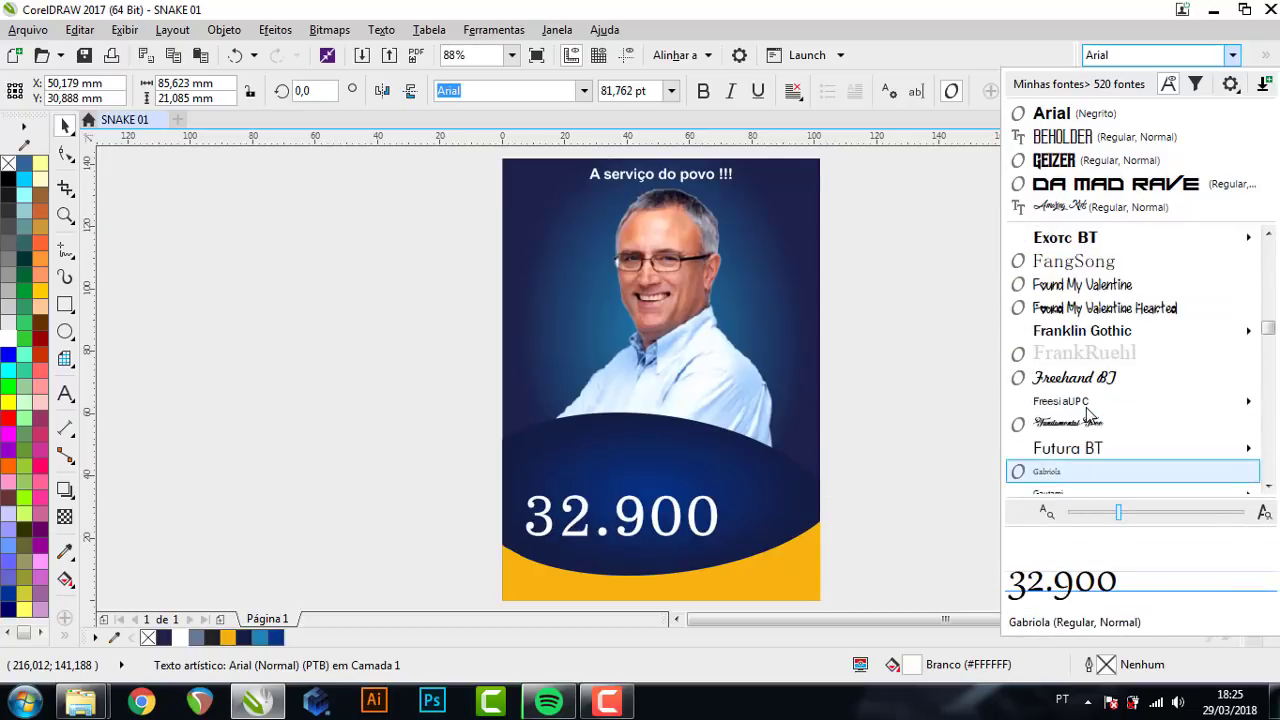
{"action": "scroll", "coordinate": [1108, 412], "scroll_direction": "down", "scroll_amount": 3}
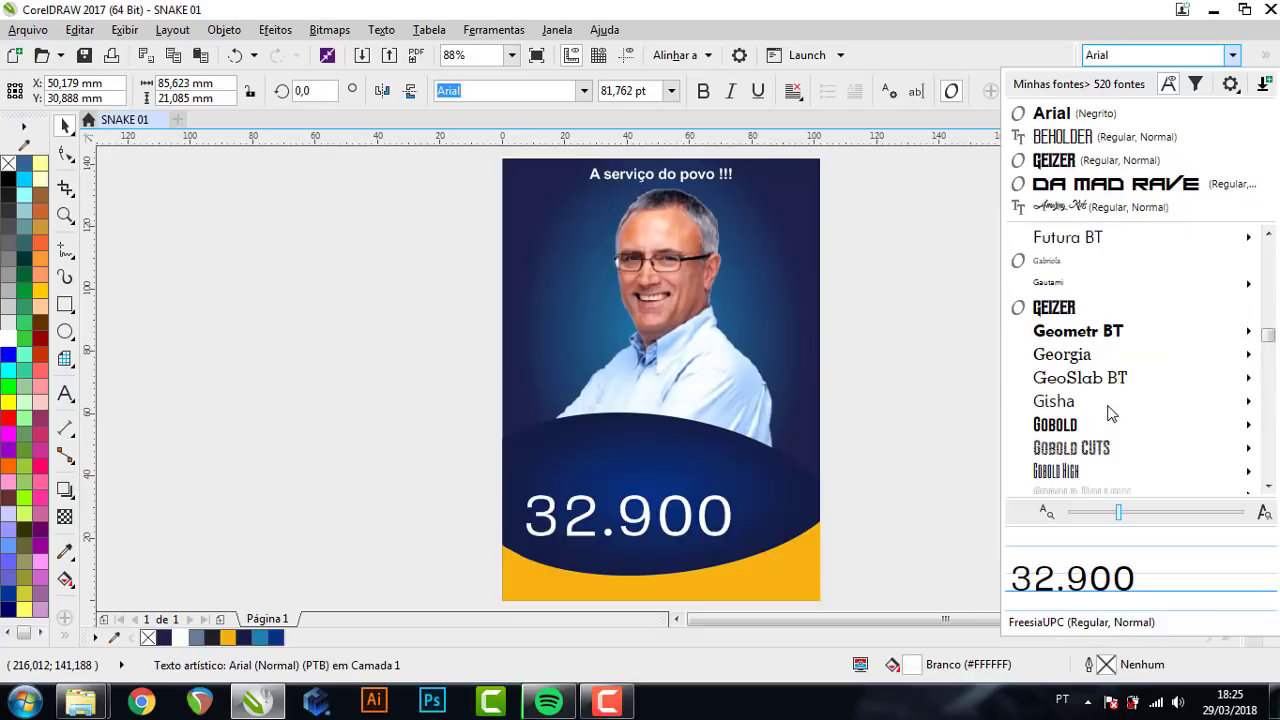
{"action": "mouse_move", "coordinate": [1078, 331]}
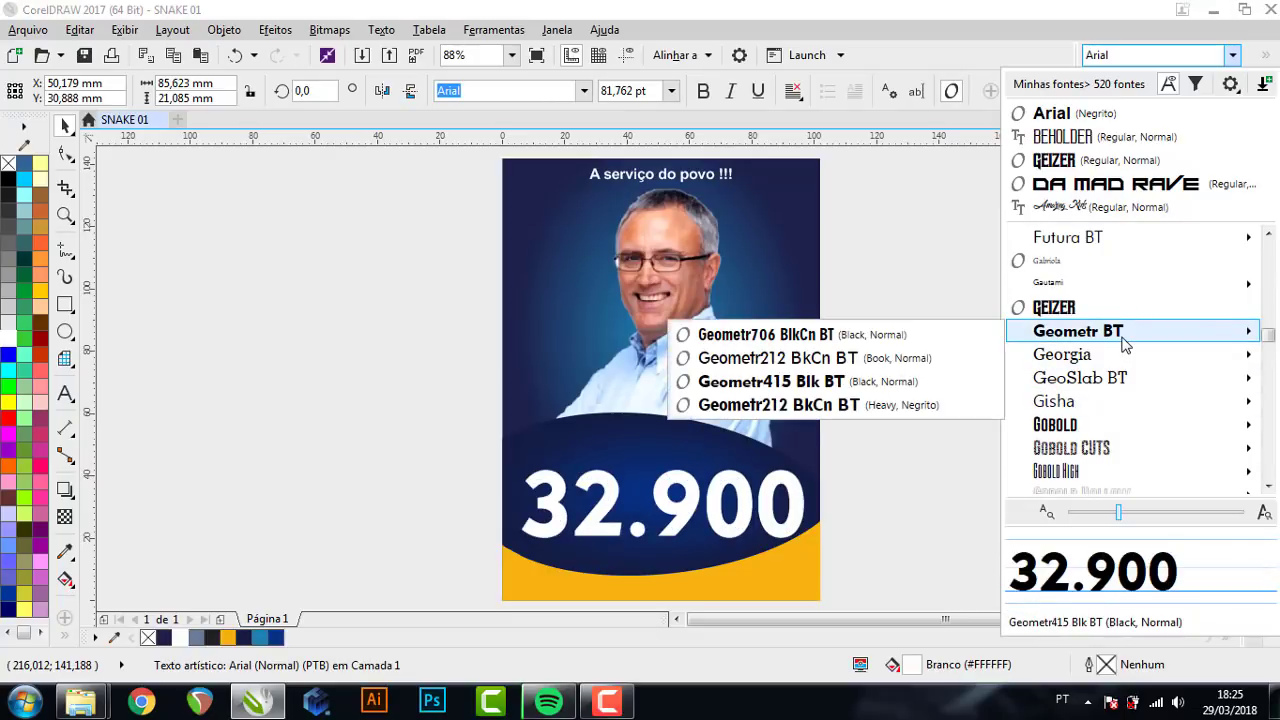
{"action": "scroll", "coordinate": [1100, 360], "scroll_direction": "down", "scroll_amount": 1}
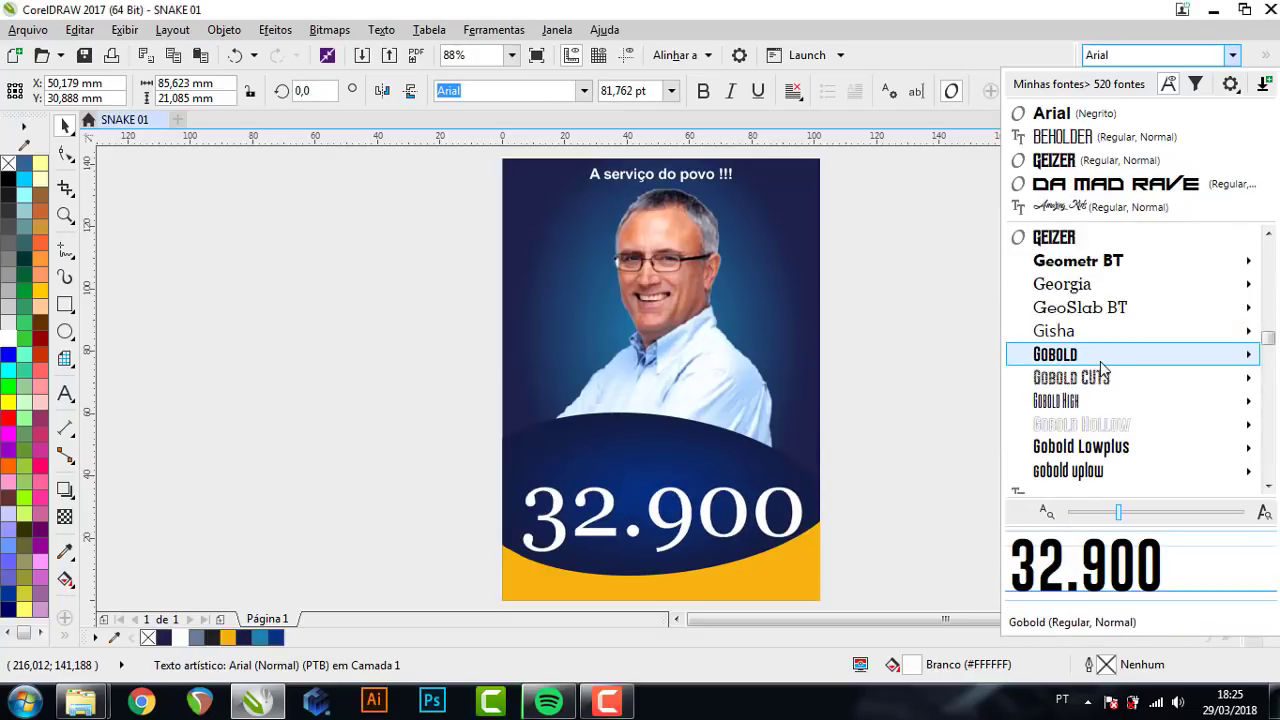
{"action": "scroll", "coordinate": [1101, 368], "scroll_direction": "down", "scroll_amount": 1}
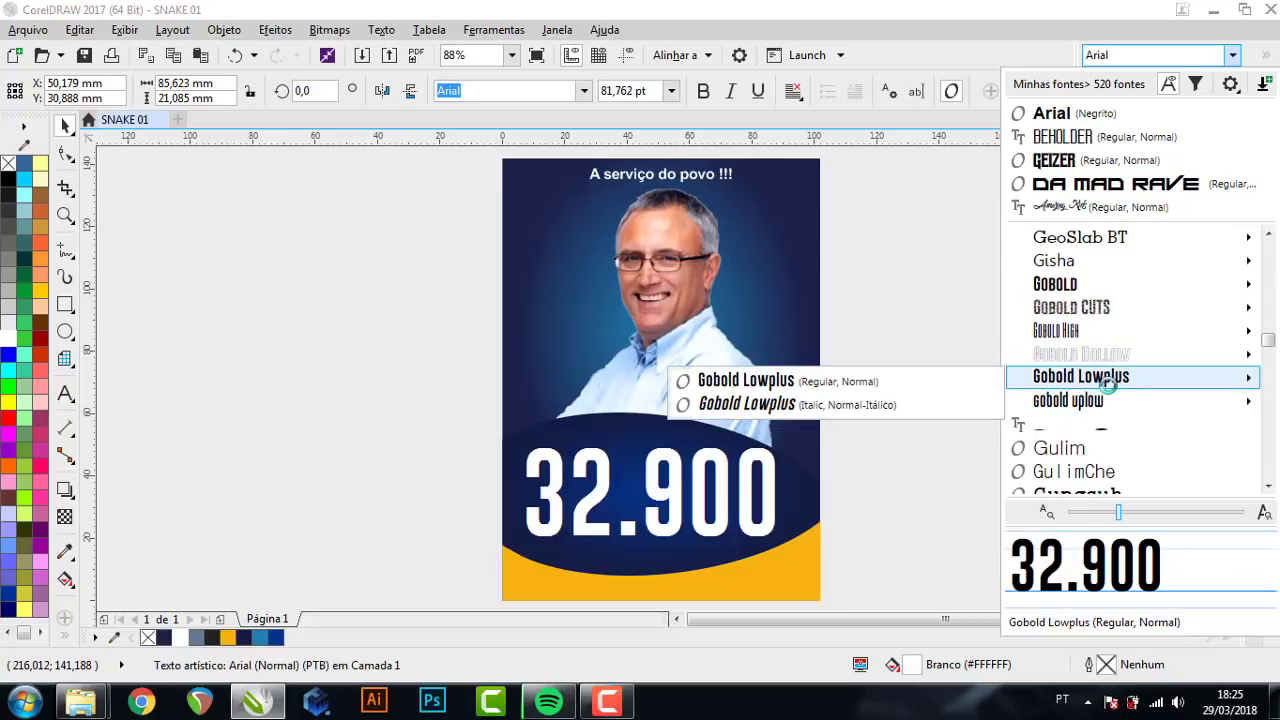
{"action": "scroll", "coordinate": [1110, 395], "scroll_direction": "down", "scroll_amount": 1}
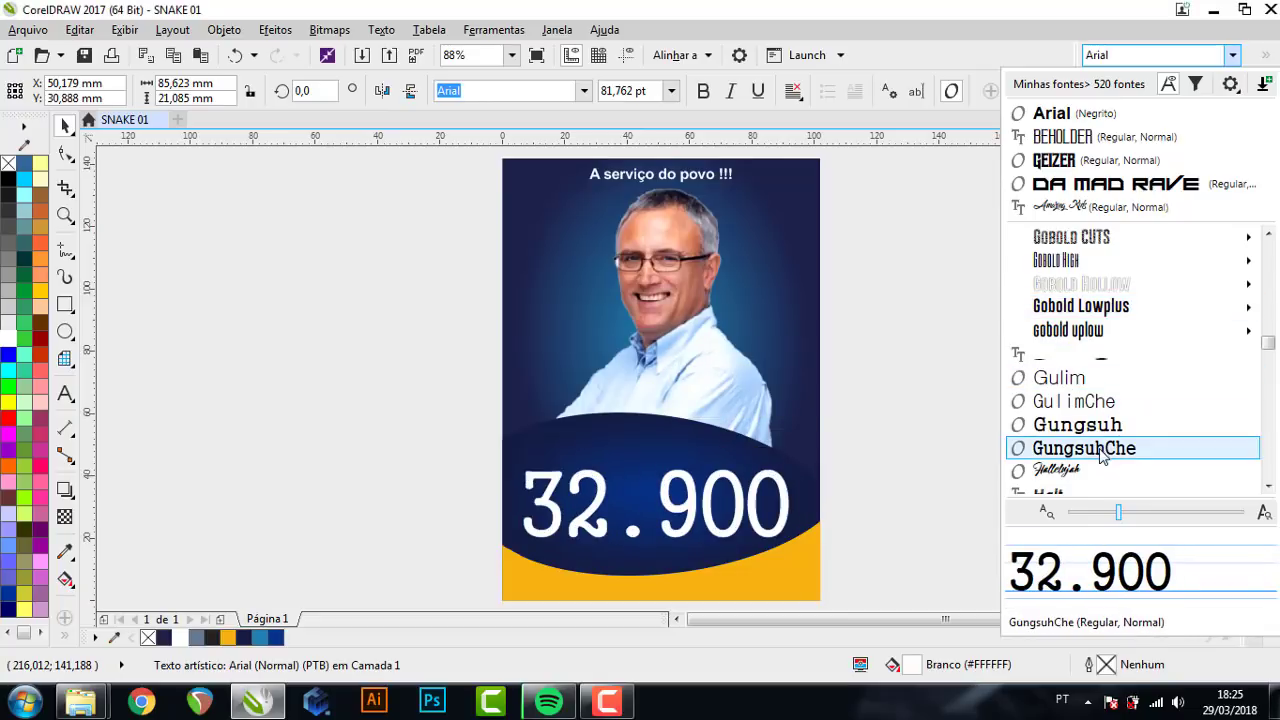
{"action": "scroll", "coordinate": [1101, 455], "scroll_direction": "down", "scroll_amount": 1}
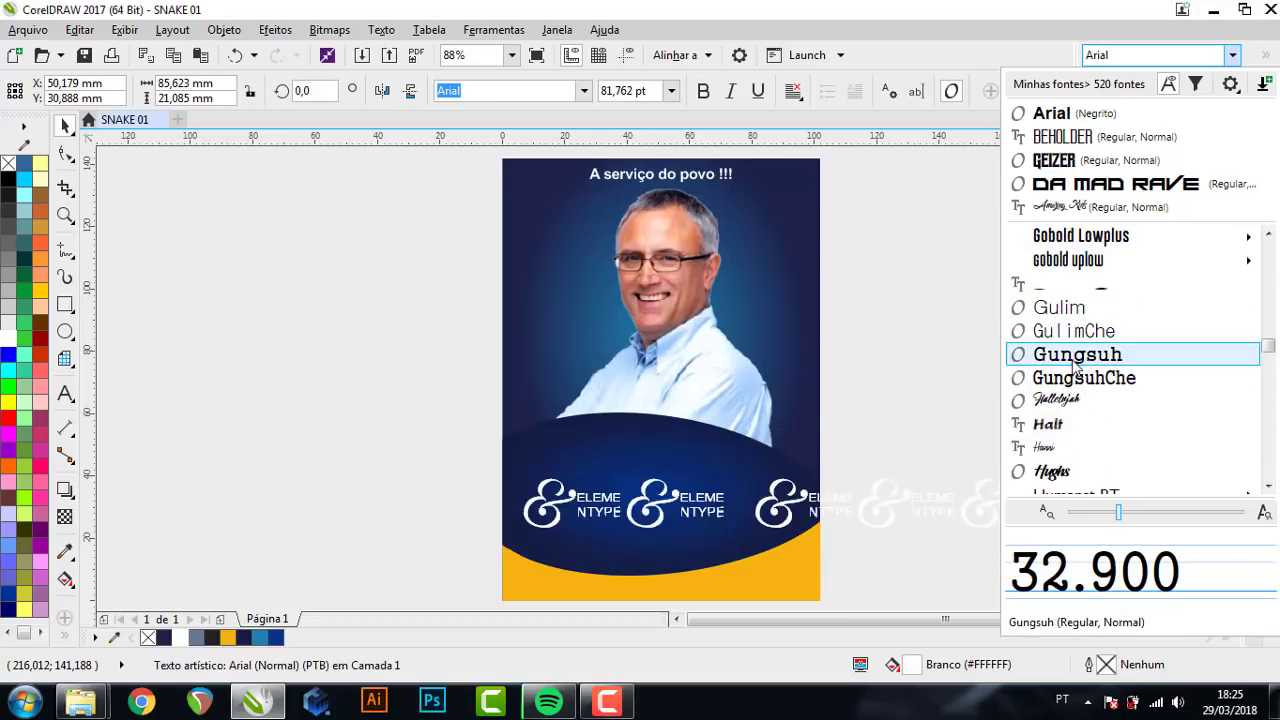
{"action": "scroll", "coordinate": [1075, 367], "scroll_direction": "down", "scroll_amount": 1}
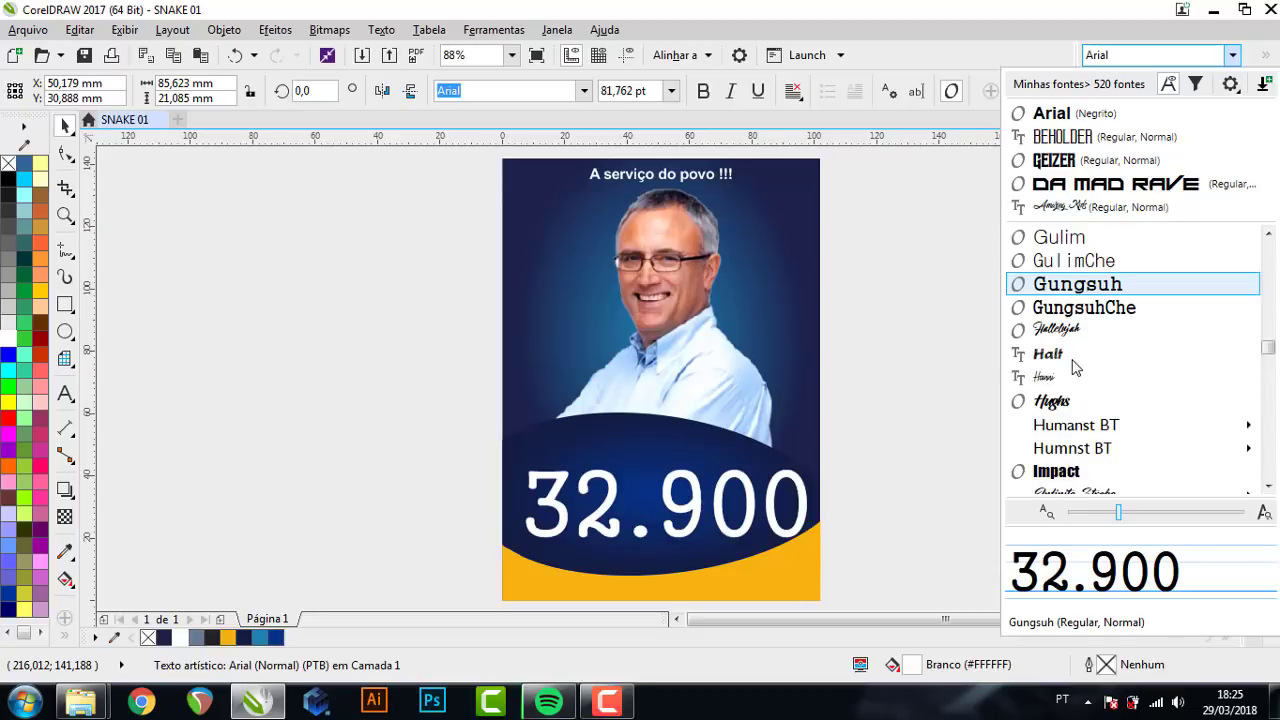
{"action": "scroll", "coordinate": [1075, 367], "scroll_direction": "down", "scroll_amount": 1}
{"action": "scroll", "coordinate": [1075, 367], "scroll_direction": "up", "scroll_amount": 2}
{"action": "scroll", "coordinate": [1075, 367], "scroll_direction": "up", "scroll_amount": 2}
{"action": "scroll", "coordinate": [1073, 370], "scroll_direction": "up", "scroll_amount": 3}
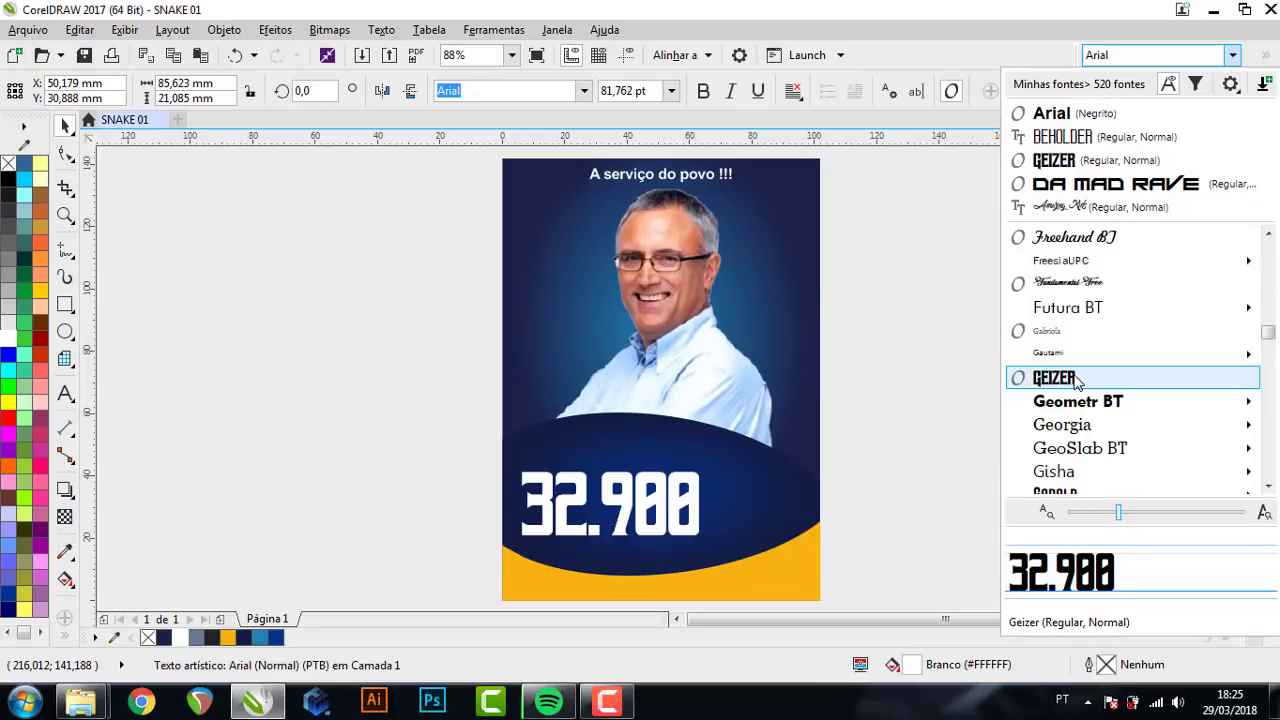
{"action": "scroll", "coordinate": [1075, 382], "scroll_direction": "down", "scroll_amount": 1}
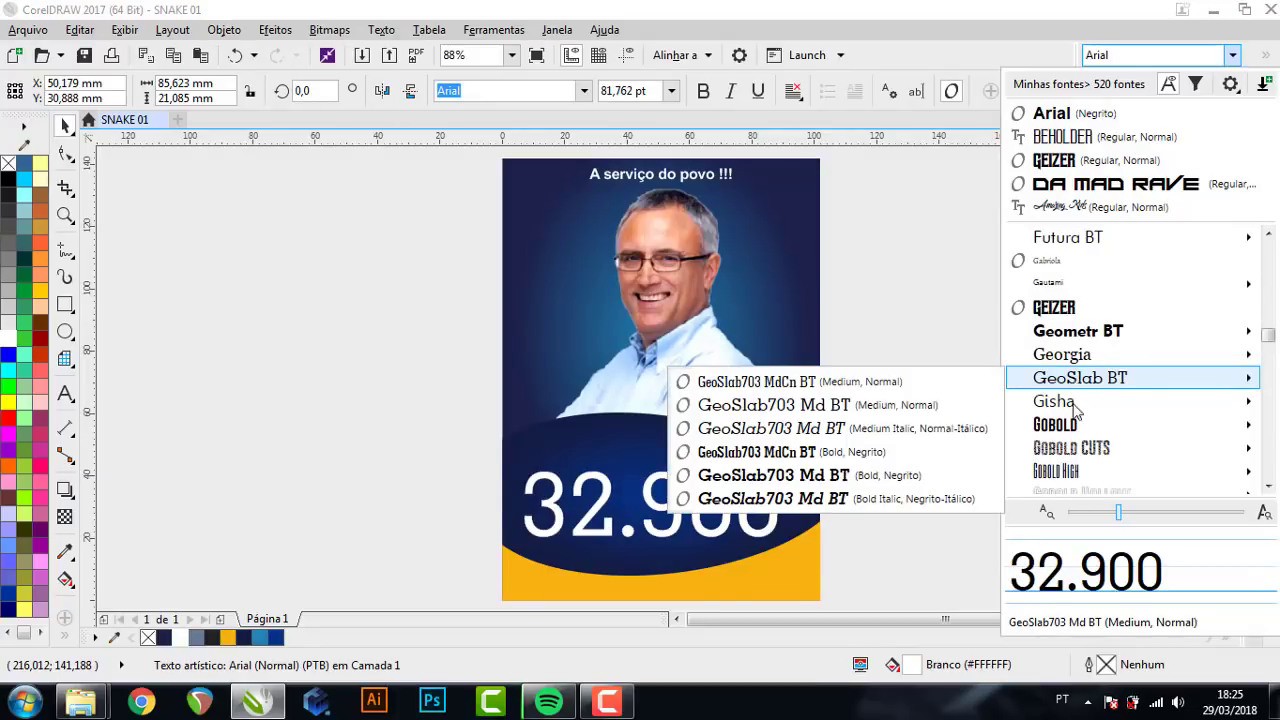
{"action": "scroll", "coordinate": [1075, 408], "scroll_direction": "down", "scroll_amount": 1}
{"action": "scroll", "coordinate": [1069, 400], "scroll_direction": "down", "scroll_amount": 1}
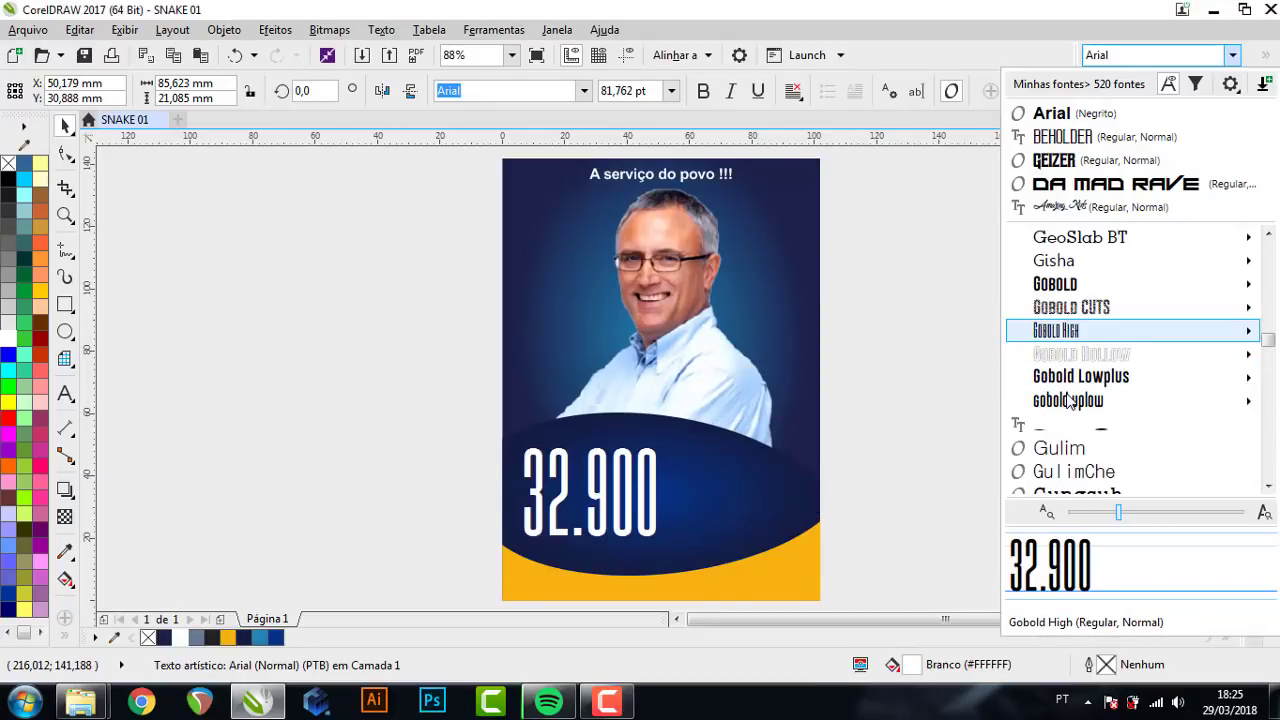
{"action": "scroll", "coordinate": [1070, 402], "scroll_direction": "down", "scroll_amount": 1}
{"action": "scroll", "coordinate": [1072, 410], "scroll_direction": "down", "scroll_amount": 1}
{"action": "scroll", "coordinate": [1075, 418], "scroll_direction": "down", "scroll_amount": 1}
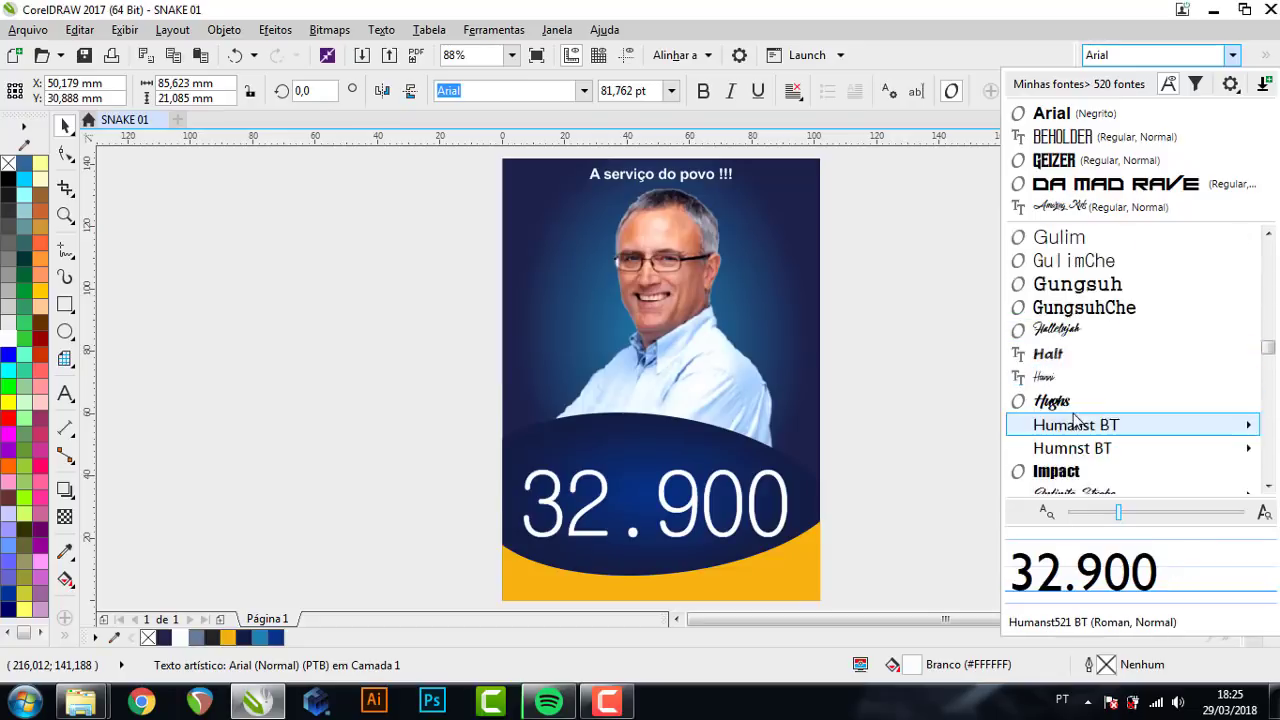
{"action": "scroll", "coordinate": [1075, 420], "scroll_direction": "down", "scroll_amount": 1}
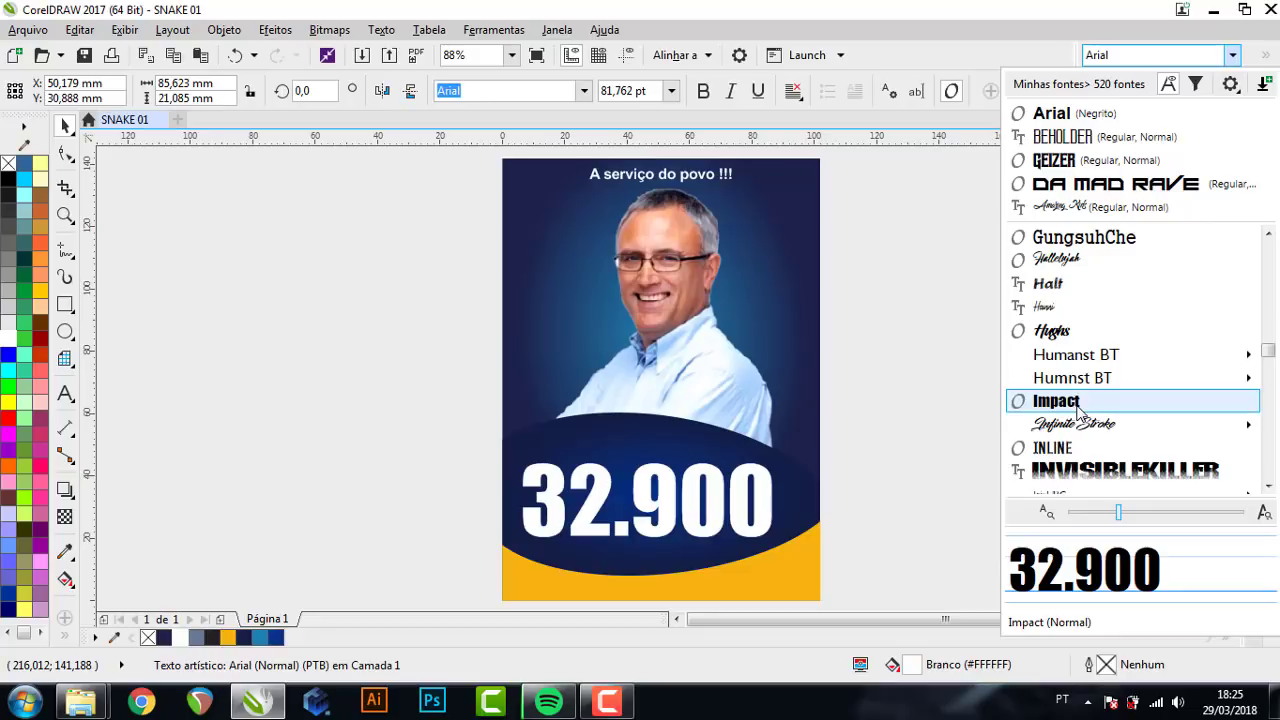
{"action": "left_click", "coordinate": [1078, 410]}
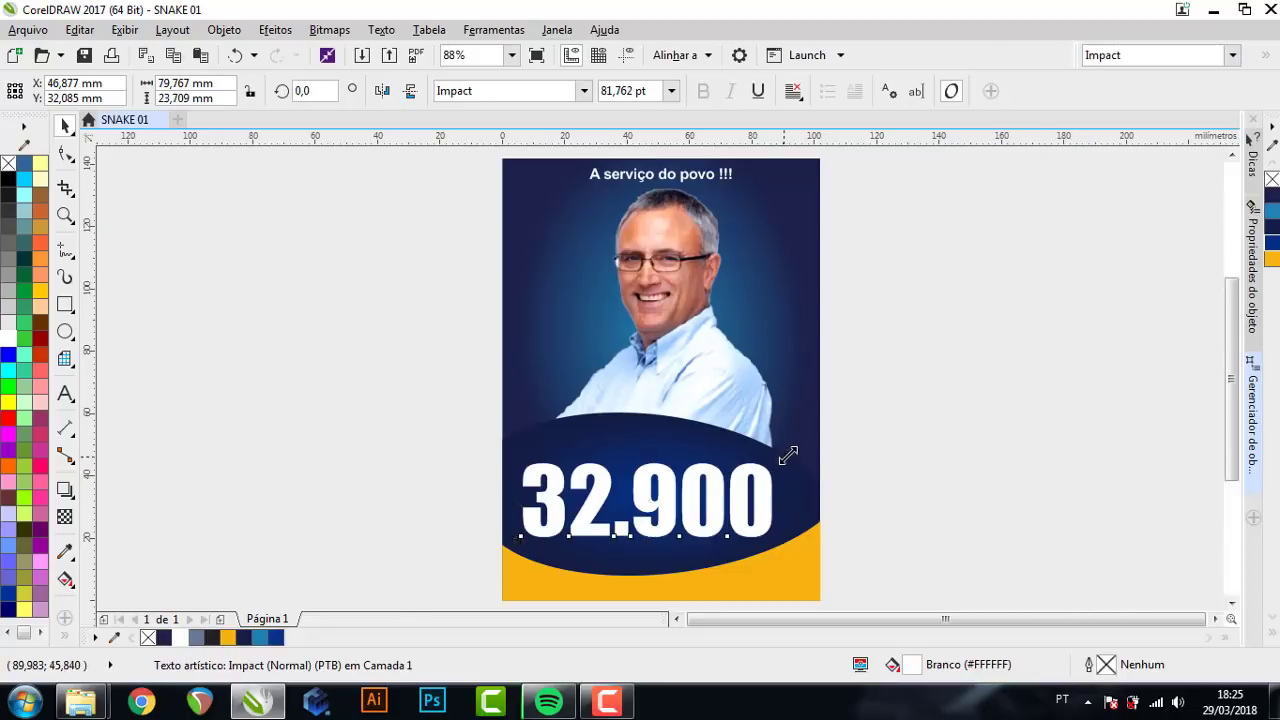
- Tighten the number's character spacing and enlarge it to about 88.7 pt
{"action": "left_click_drag", "start_coordinate": [788, 455], "coordinate": [791, 449]}
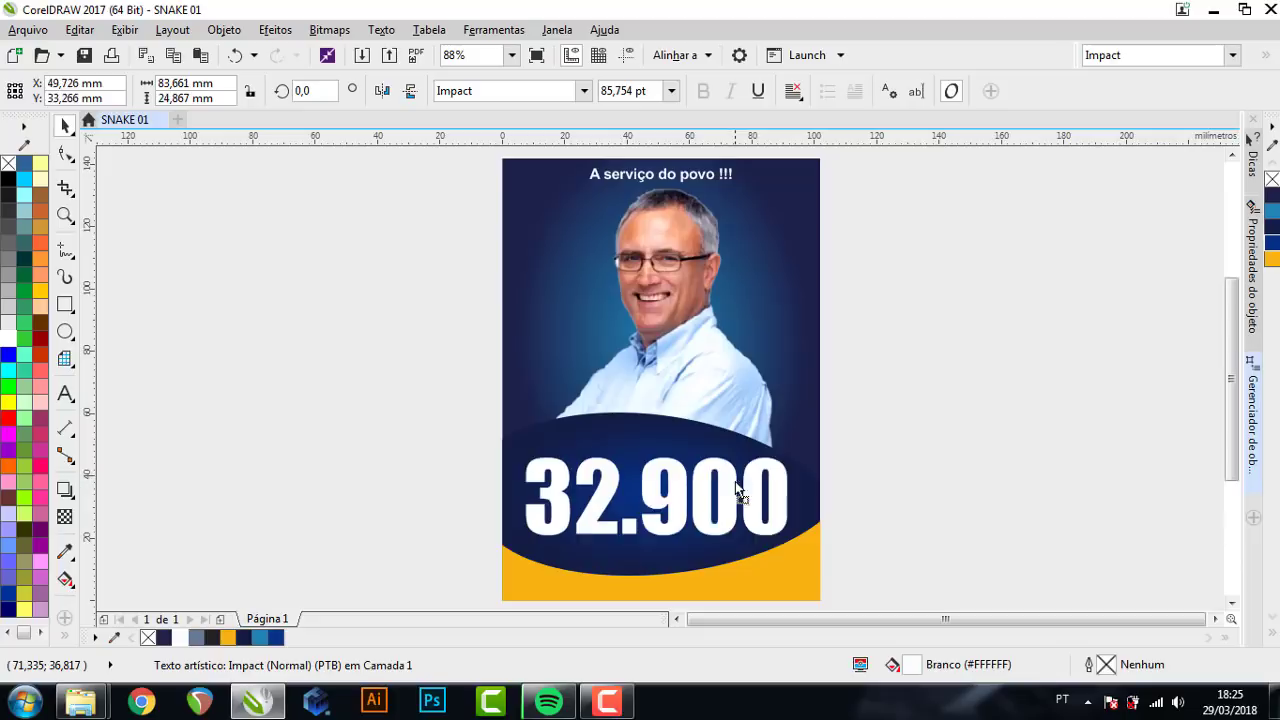
{"action": "left_click", "coordinate": [65, 153]}
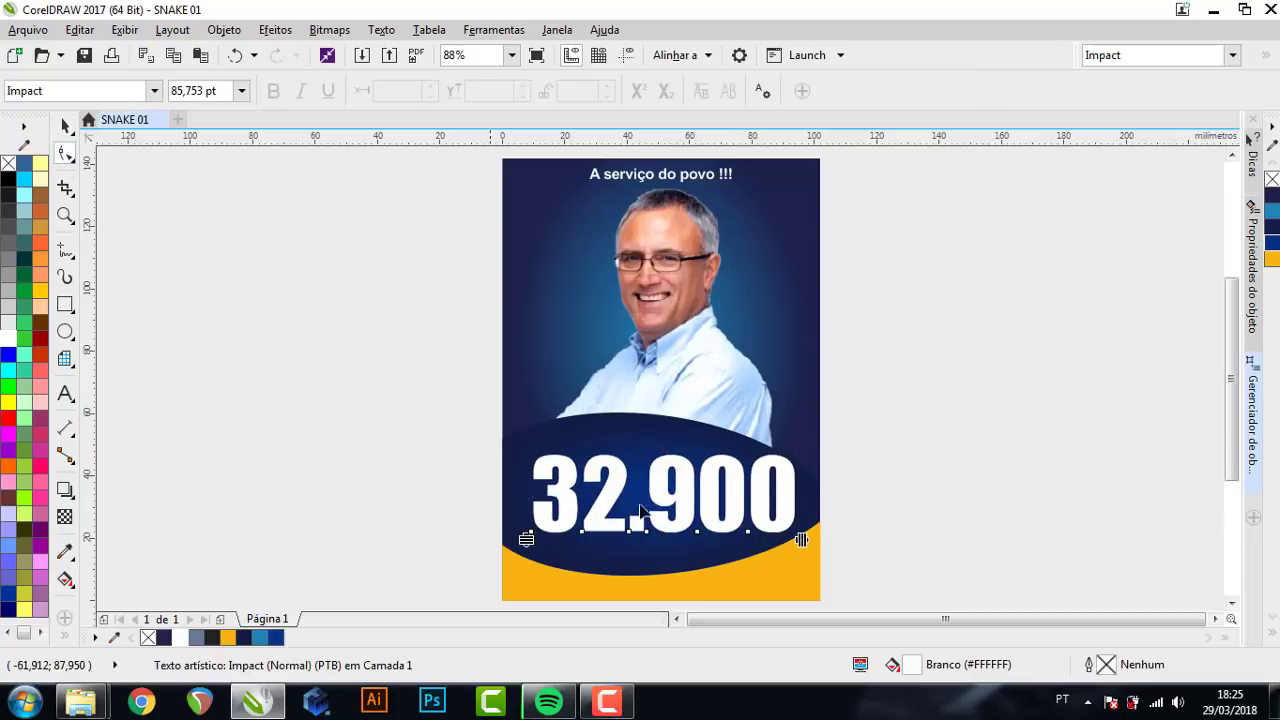
{"action": "left_click_drag", "start_coordinate": [801, 540], "coordinate": [786, 541]}
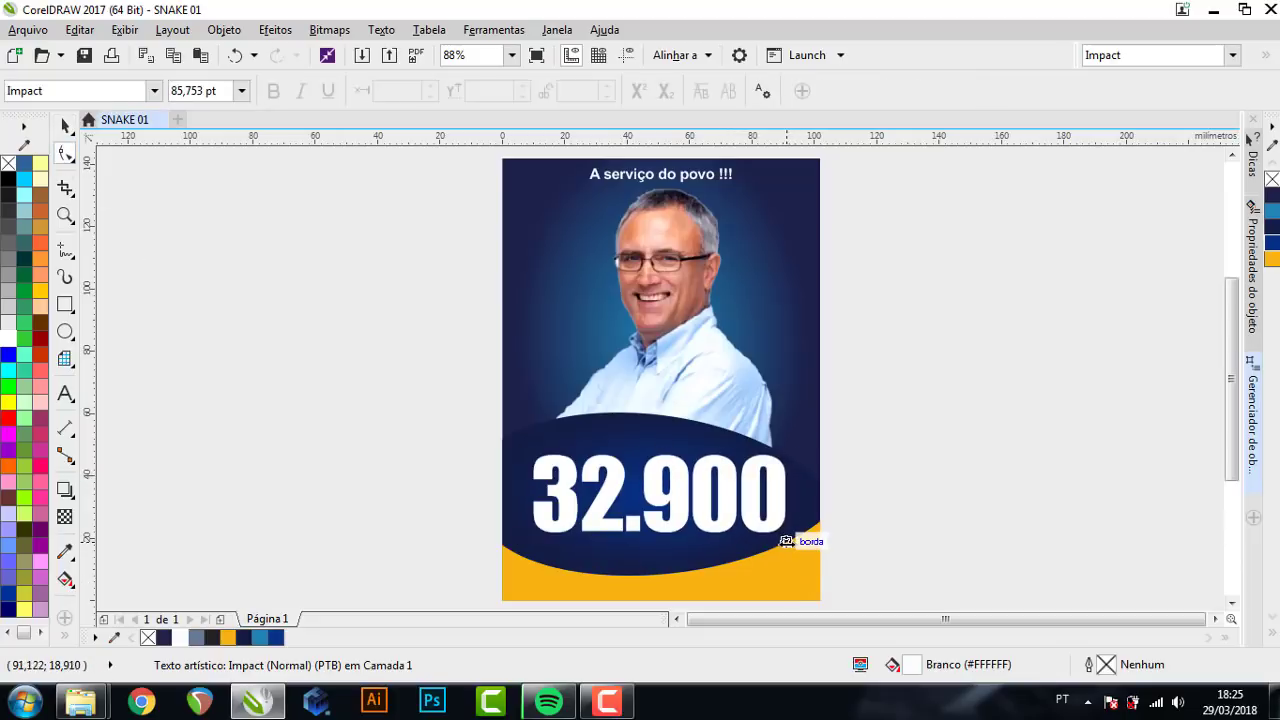
{"action": "key", "text": "space"}
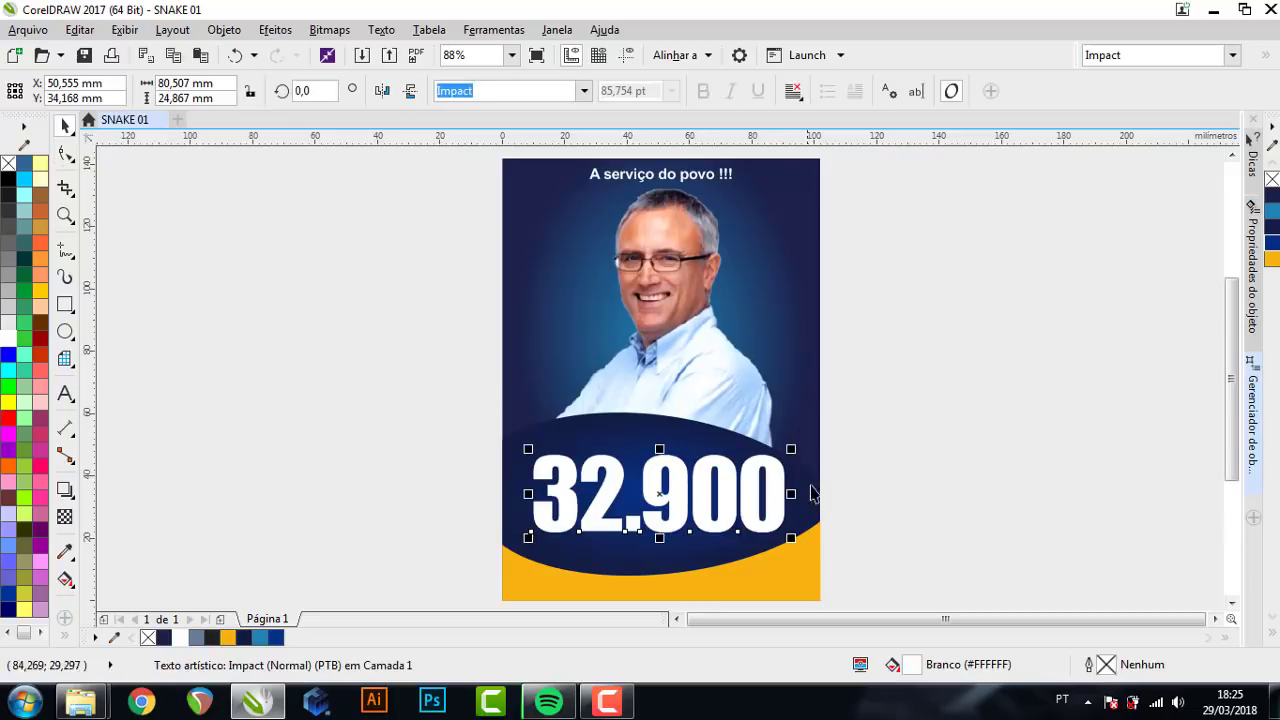
{"action": "left_click_drag", "start_coordinate": [791, 449], "coordinate": [799, 441]}
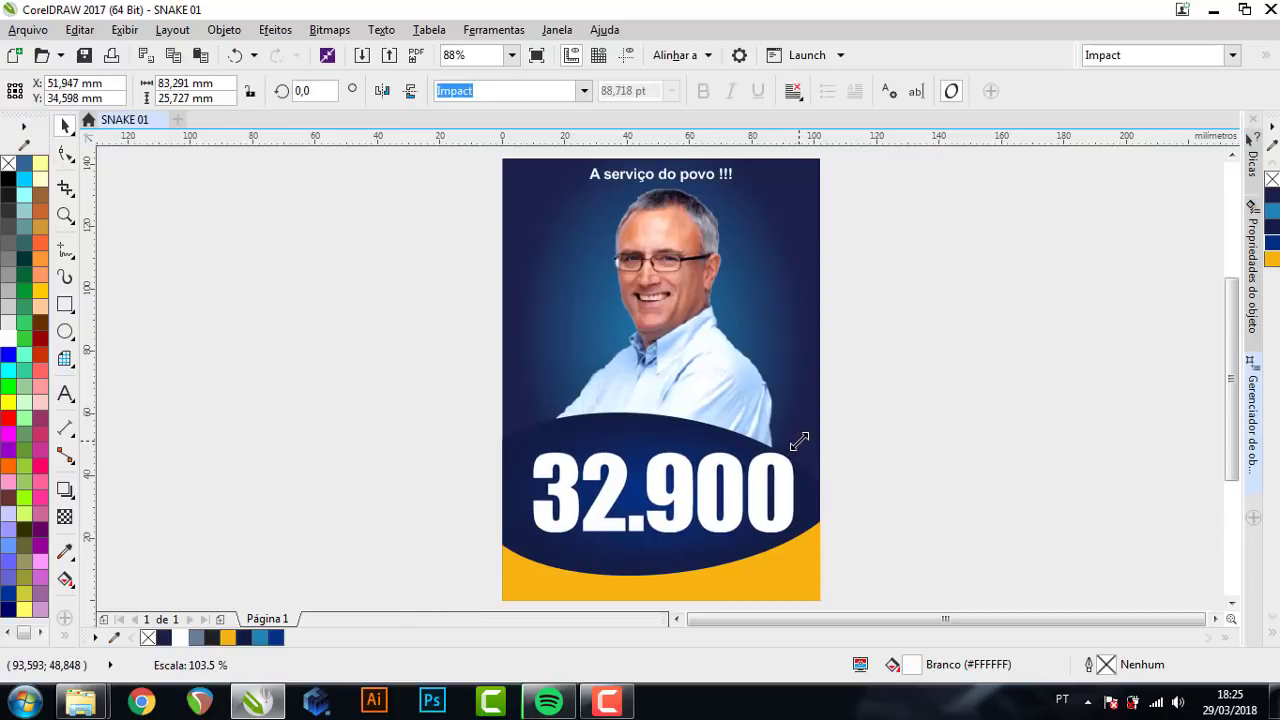
{"action": "left_click", "coordinate": [945, 404]}
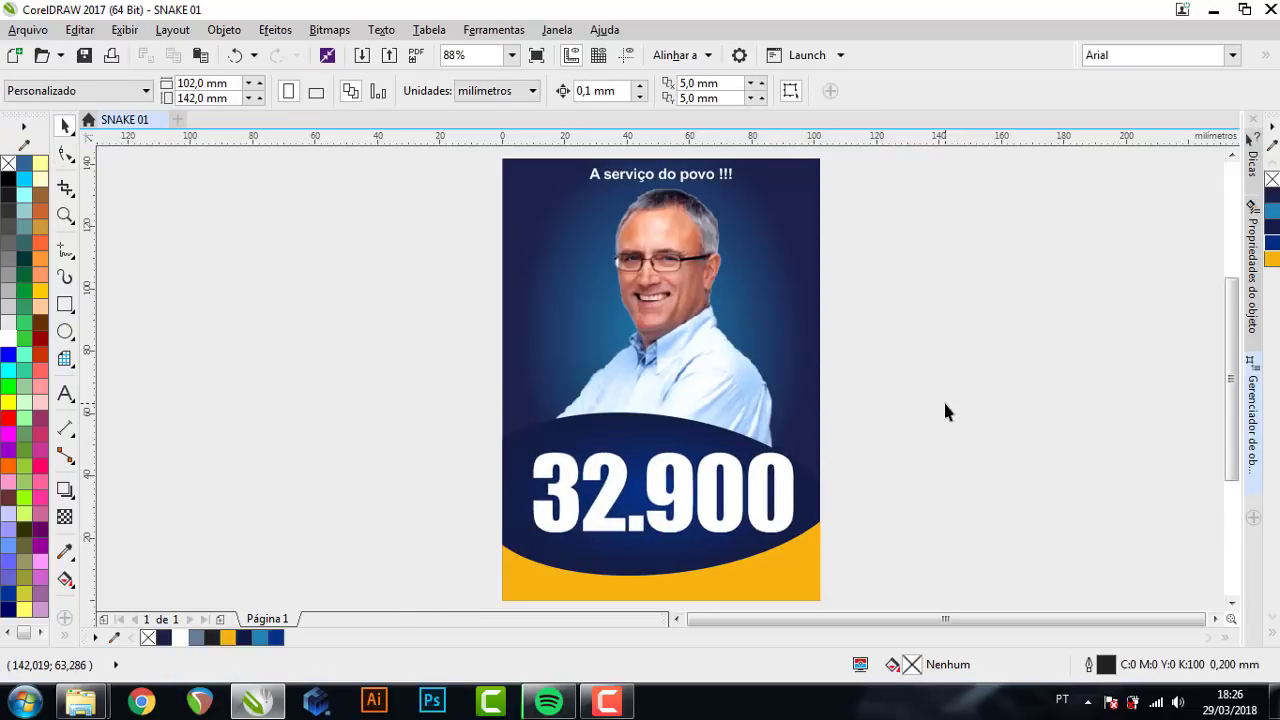
- Type 'Alecrim Snake' as new text and move it above 32.900 on the poster
{"action": "left_click", "coordinate": [65, 393]}
{"action": "left_click", "coordinate": [276, 438]}
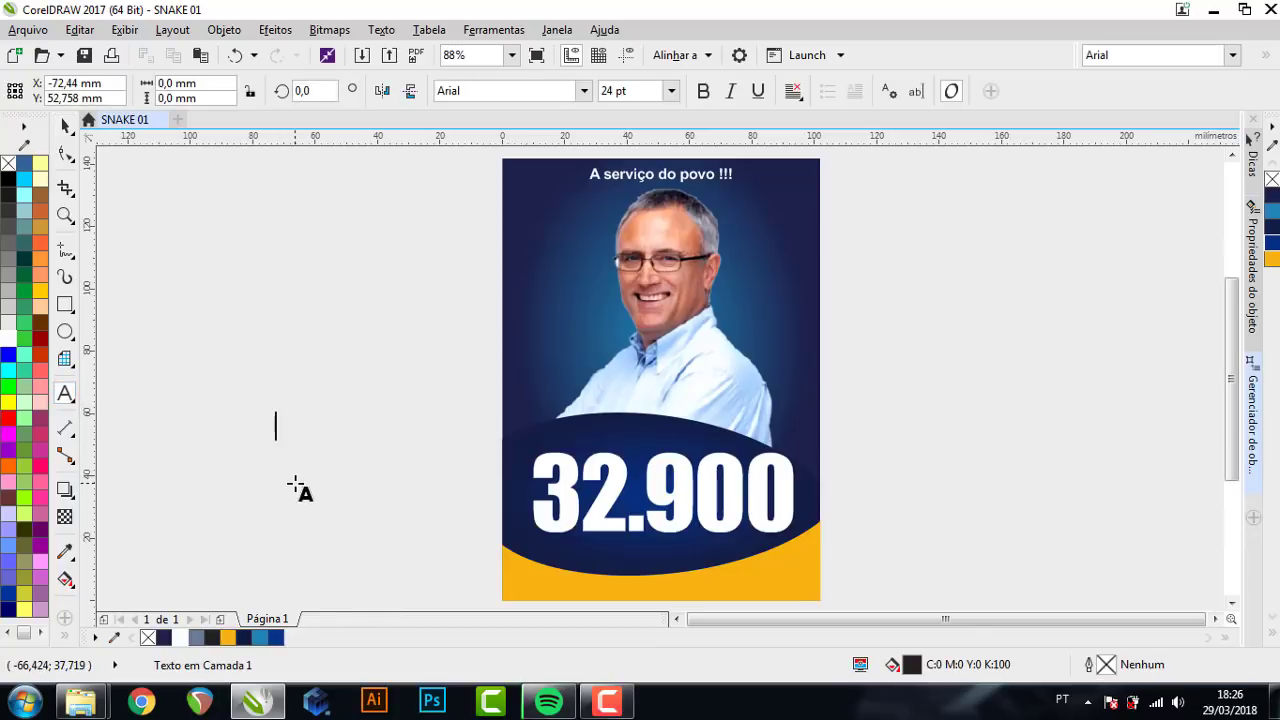
{"action": "type", "text": "A"}
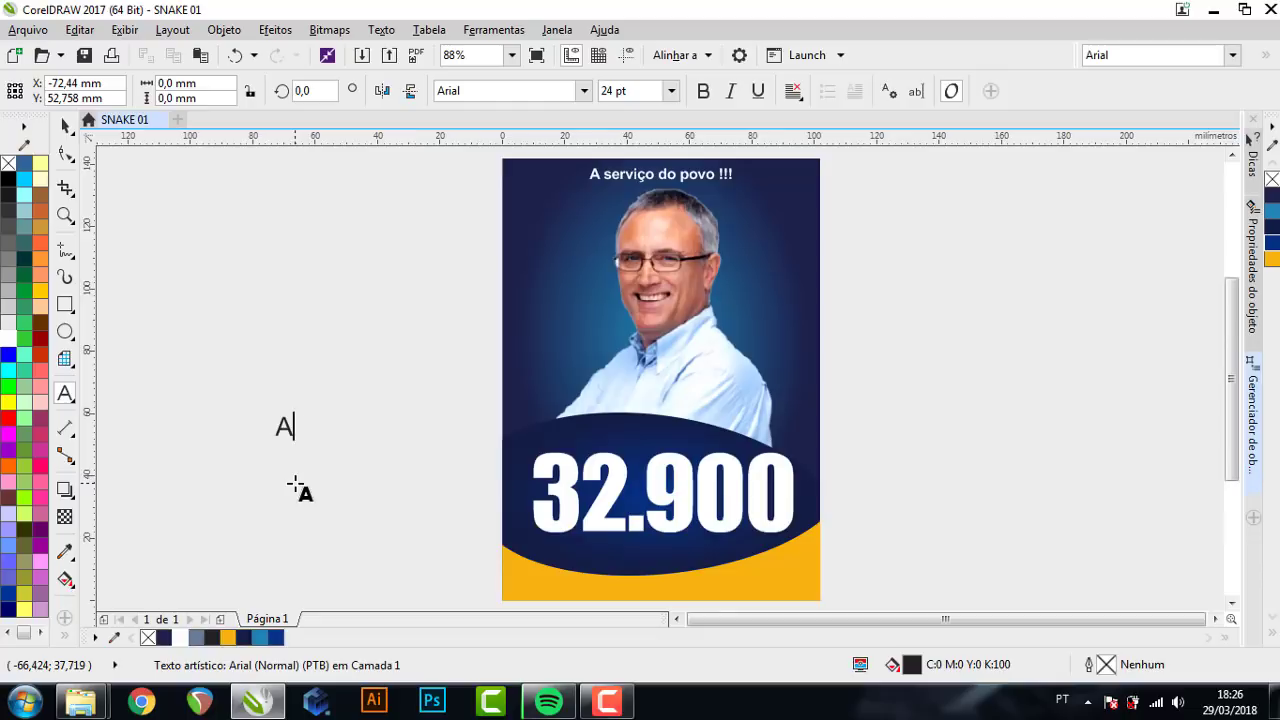
{"action": "type", "text": "lecrim S"}
{"action": "type", "text": "nake"}
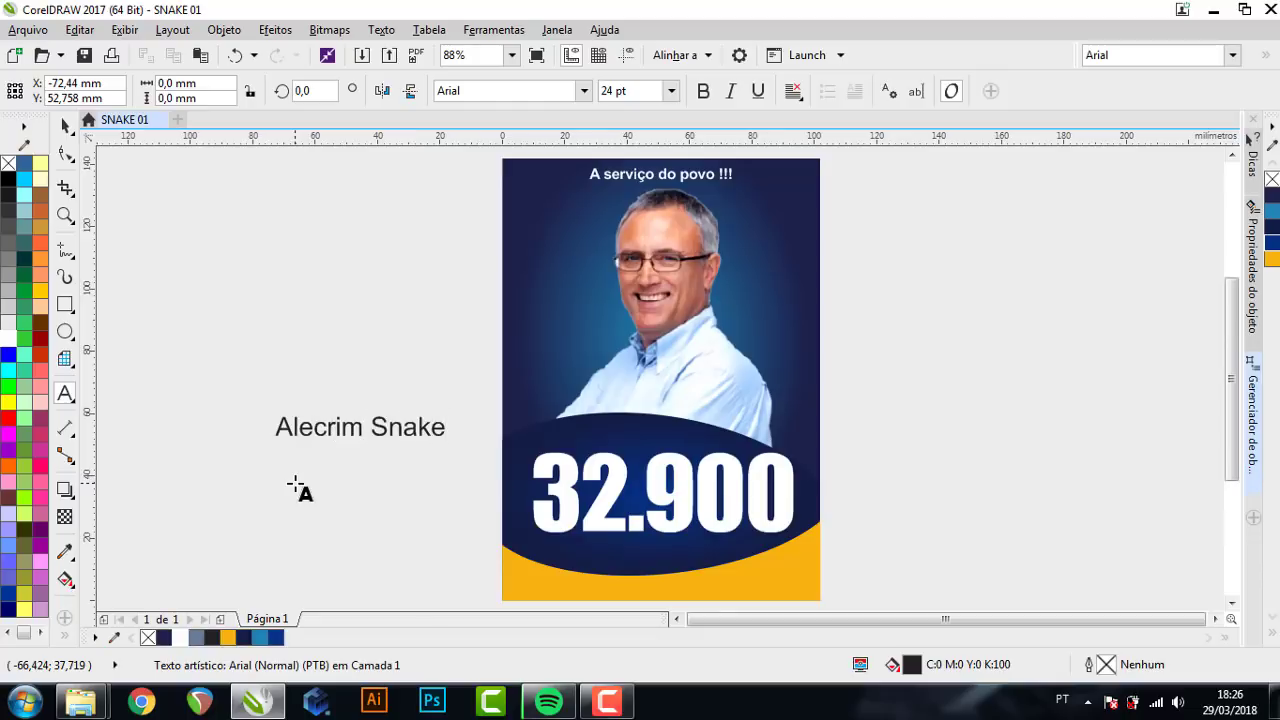
{"action": "left_click", "coordinate": [65, 125]}
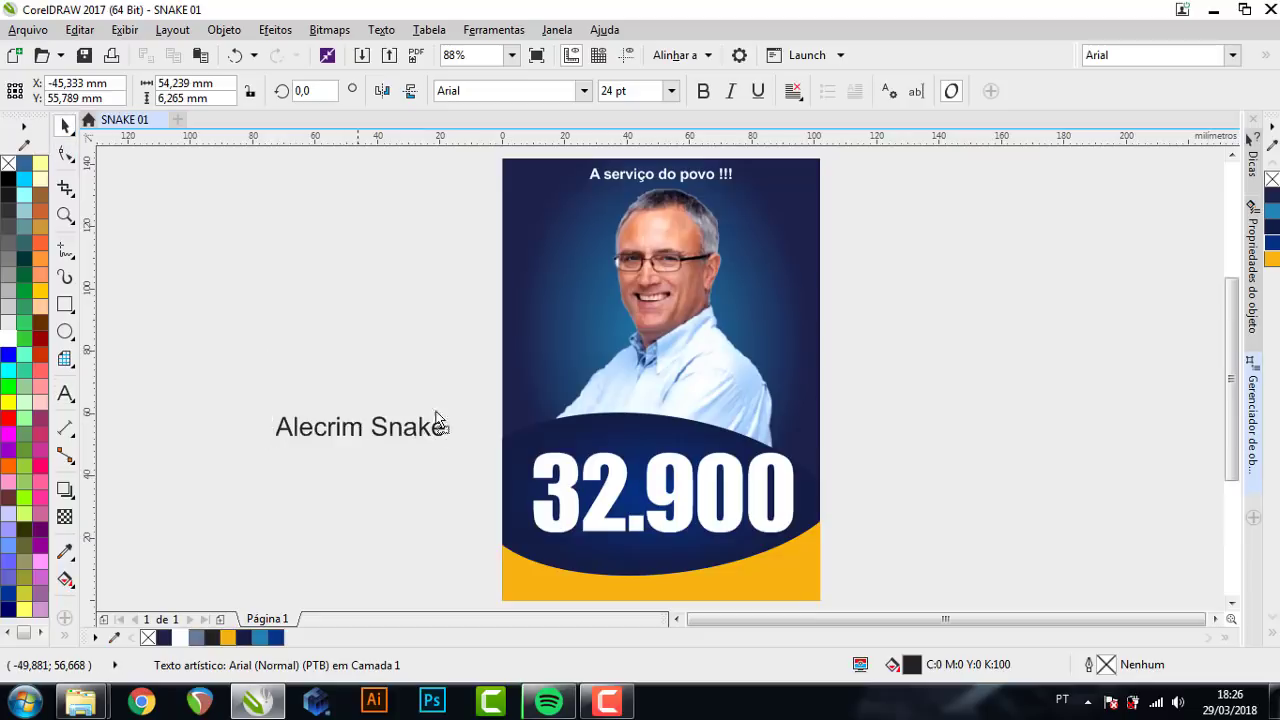
{"action": "left_click_drag", "start_coordinate": [437, 418], "coordinate": [727, 420]}
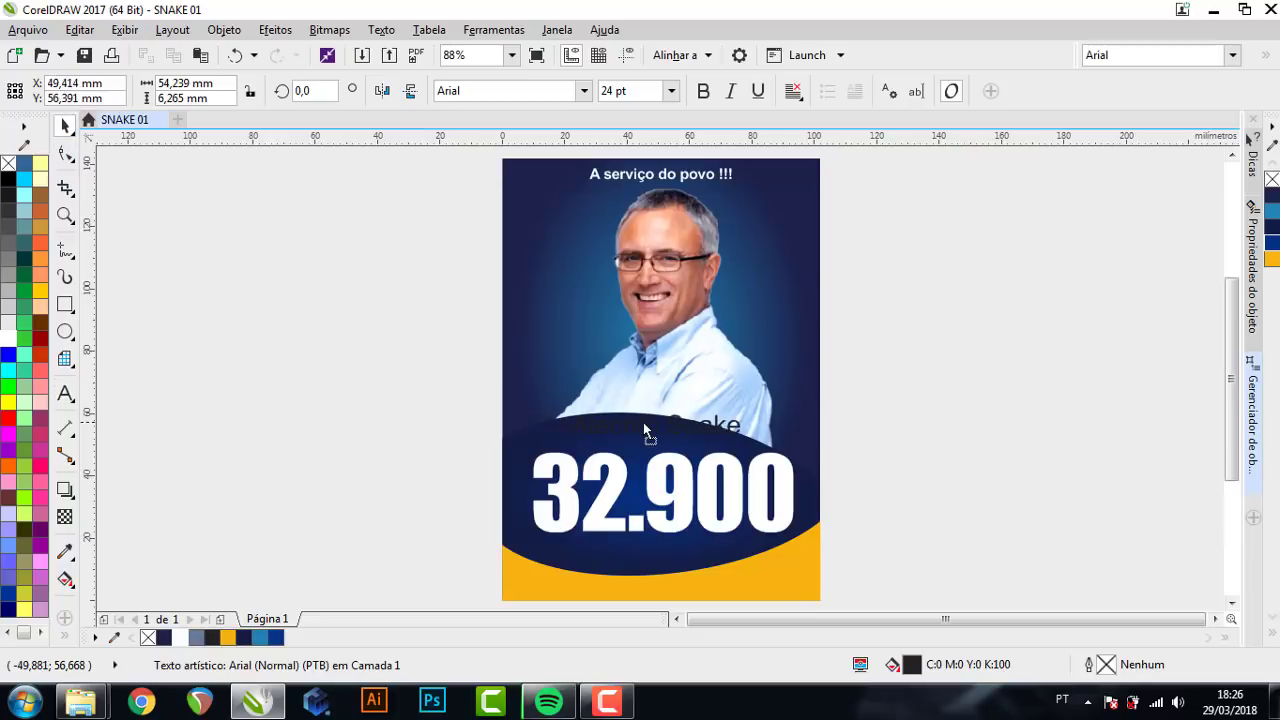
- Make 'Alecrim Snake' white Arial Black and condense it slightly horizontally
{"action": "left_click", "coordinate": [166, 638]}
{"action": "left_click", "coordinate": [181, 638]}
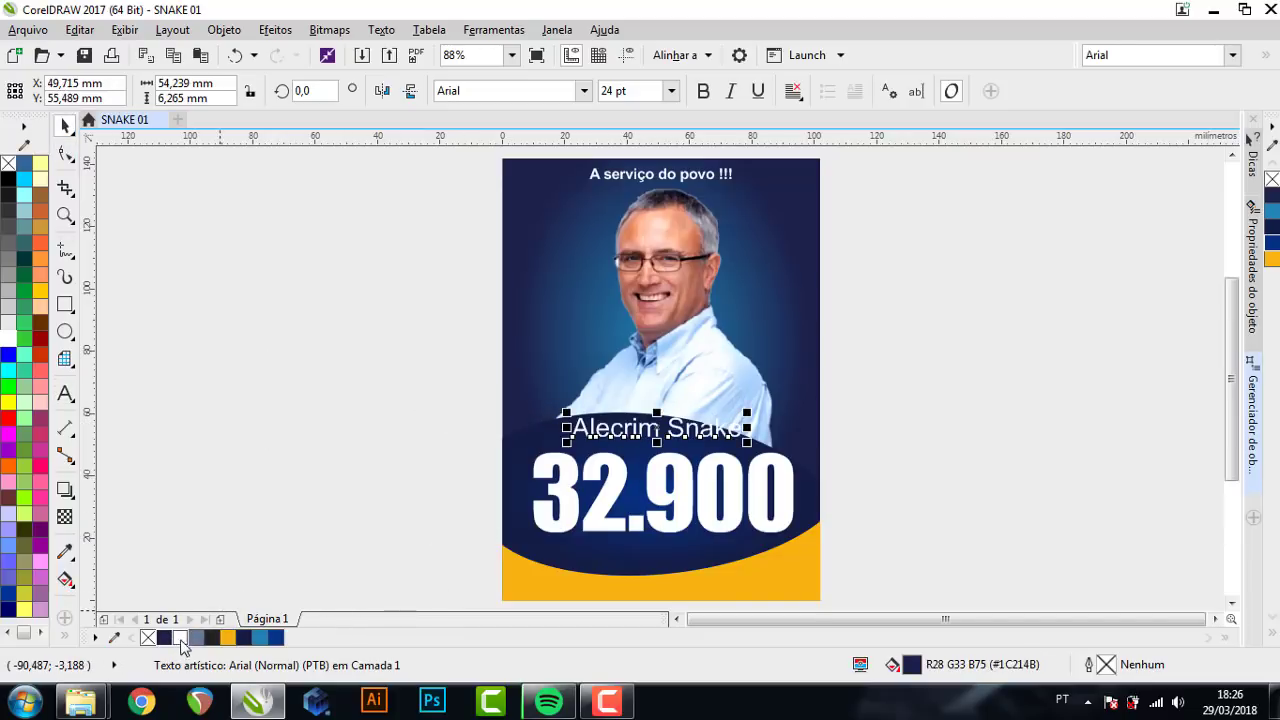
{"action": "left_click", "coordinate": [1233, 55]}
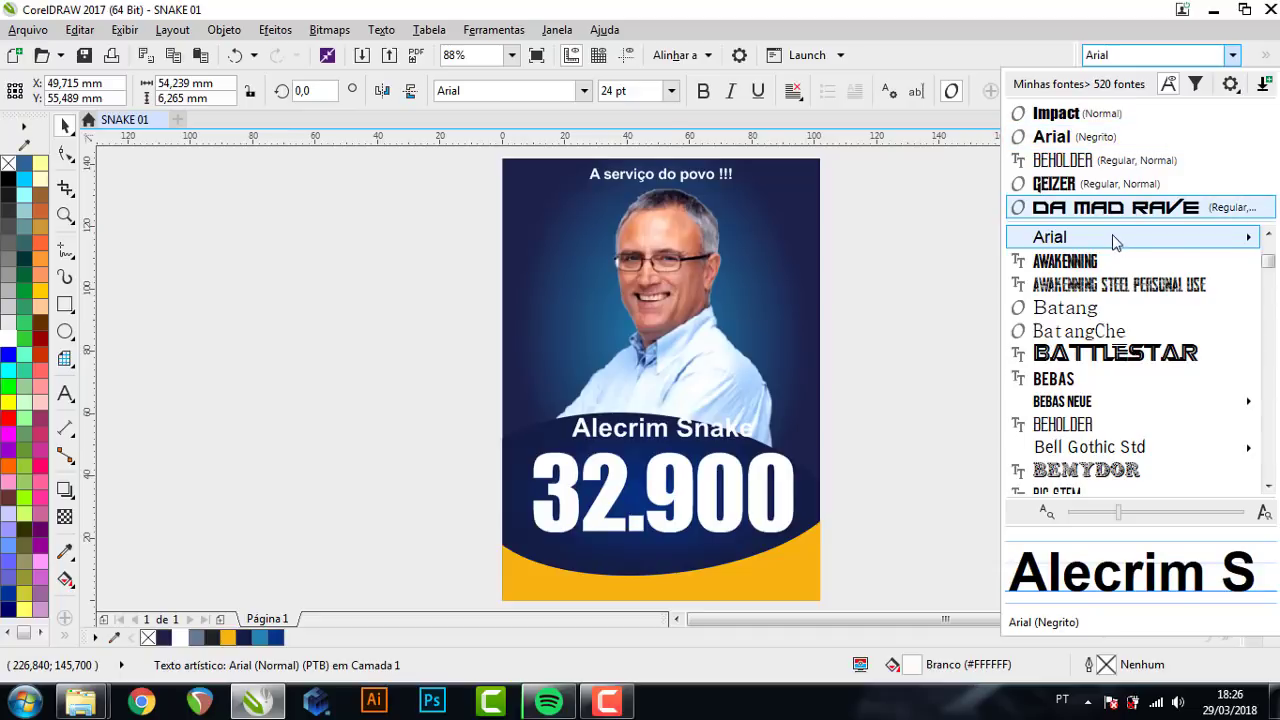
{"action": "mouse_move", "coordinate": [1050, 237]}
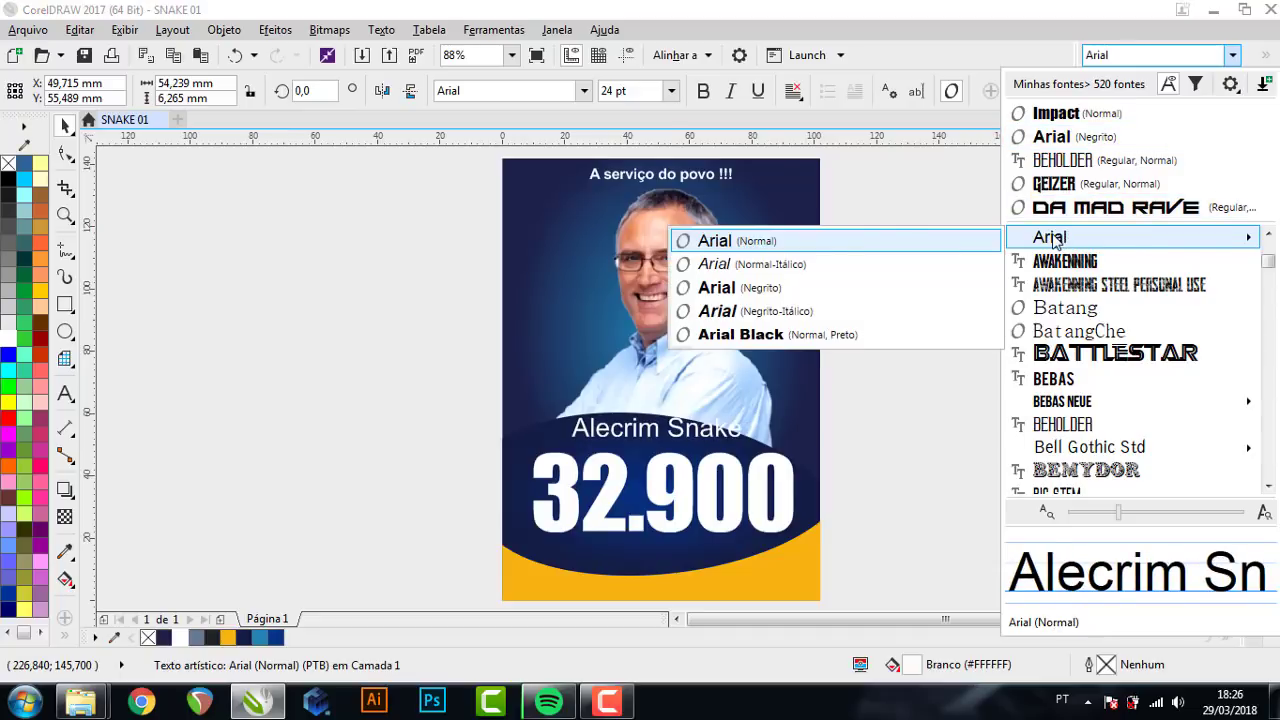
{"action": "left_click", "coordinate": [777, 336]}
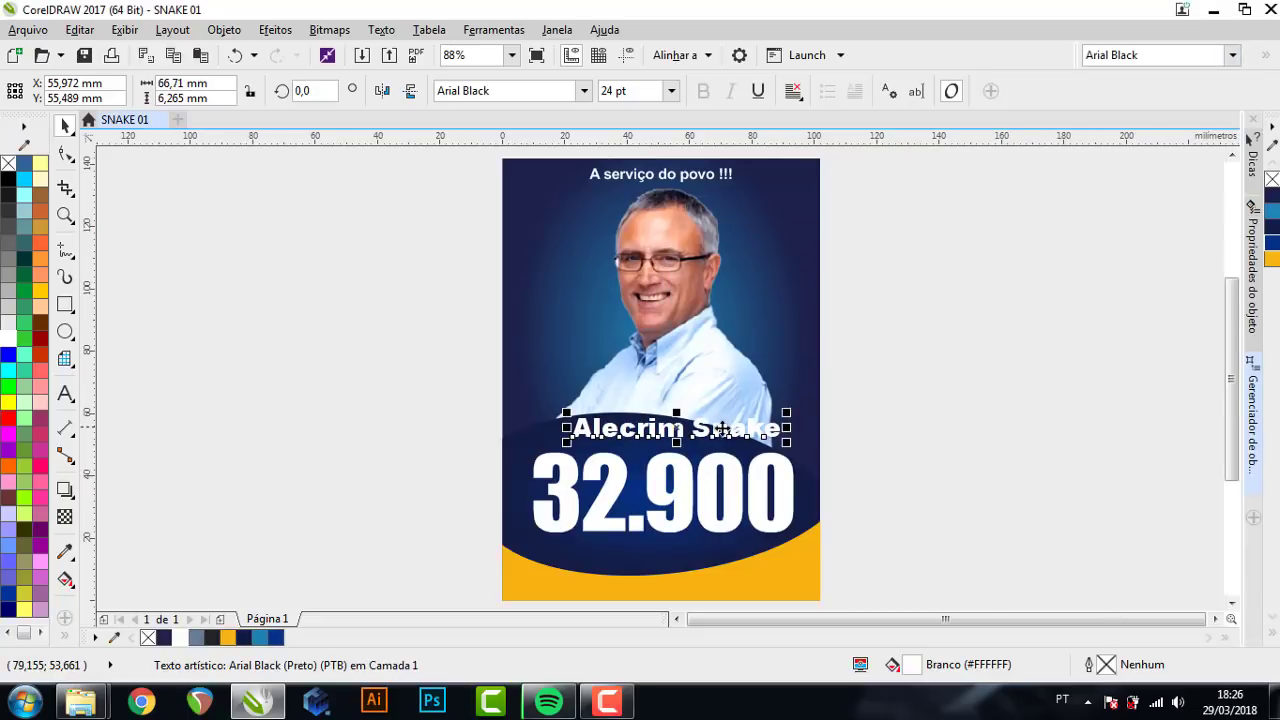
{"action": "scroll", "coordinate": [670, 432], "scroll_direction": "up", "scroll_amount": 2}
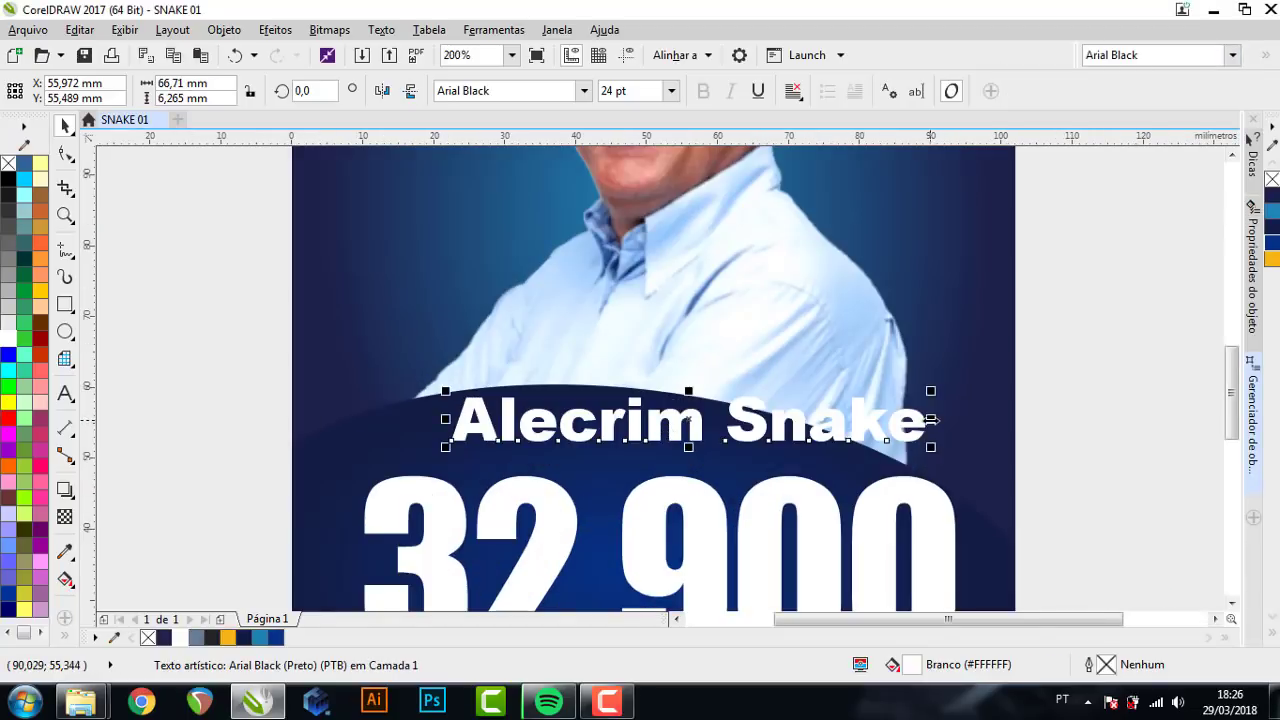
{"action": "left_click_drag", "start_coordinate": [930, 419], "coordinate": [849, 420]}
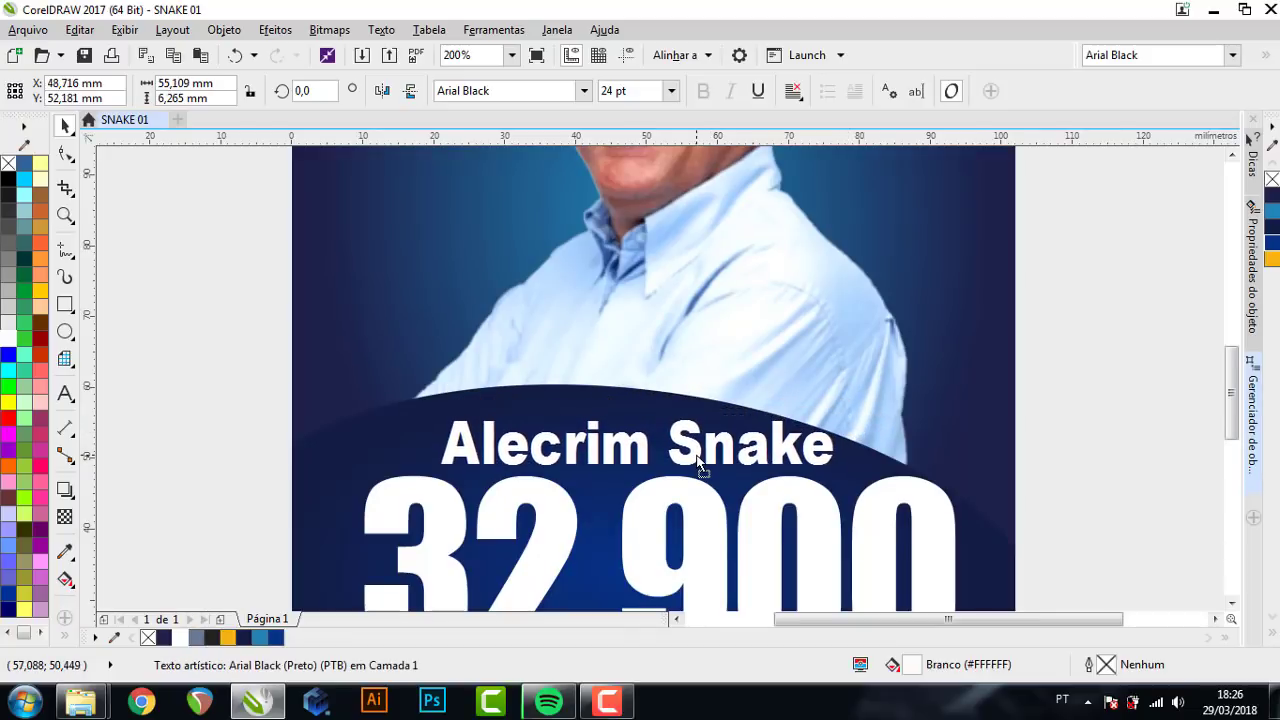
{"action": "scroll", "coordinate": [700, 452], "scroll_direction": "down", "scroll_amount": 2}
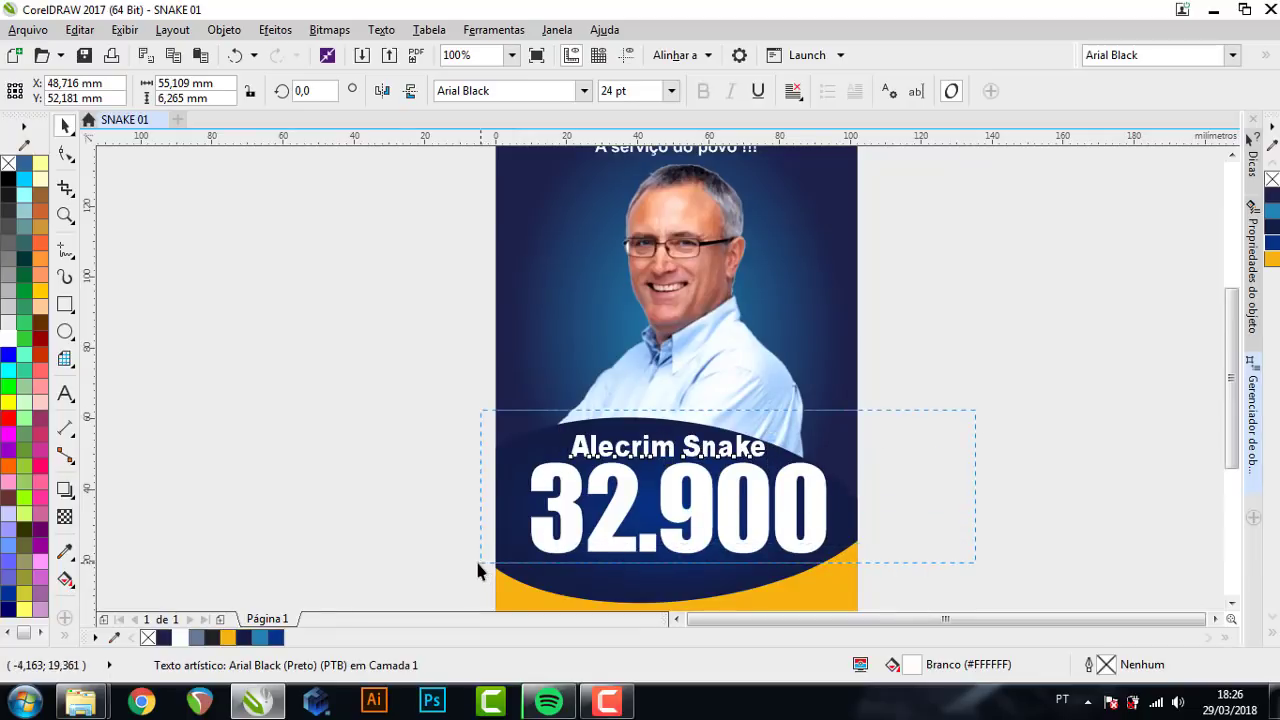
- Nudge 'Alecrim Snake' and 32.900 together slightly down and left on the arc
{"action": "left_click_drag", "start_coordinate": [974, 409], "coordinate": [477, 562]}
{"action": "left_click_drag", "start_coordinate": [627, 513], "coordinate": [622, 520]}
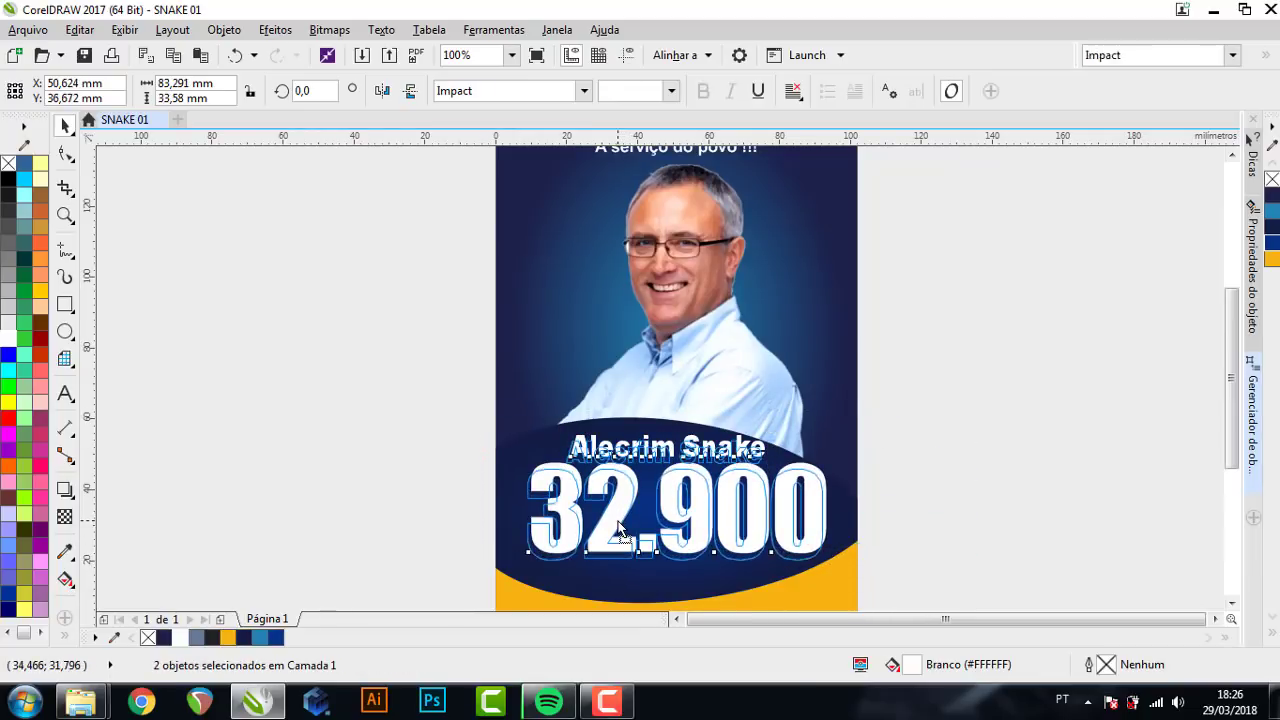
{"action": "scroll", "coordinate": [926, 404], "scroll_direction": "down", "scroll_amount": 2}
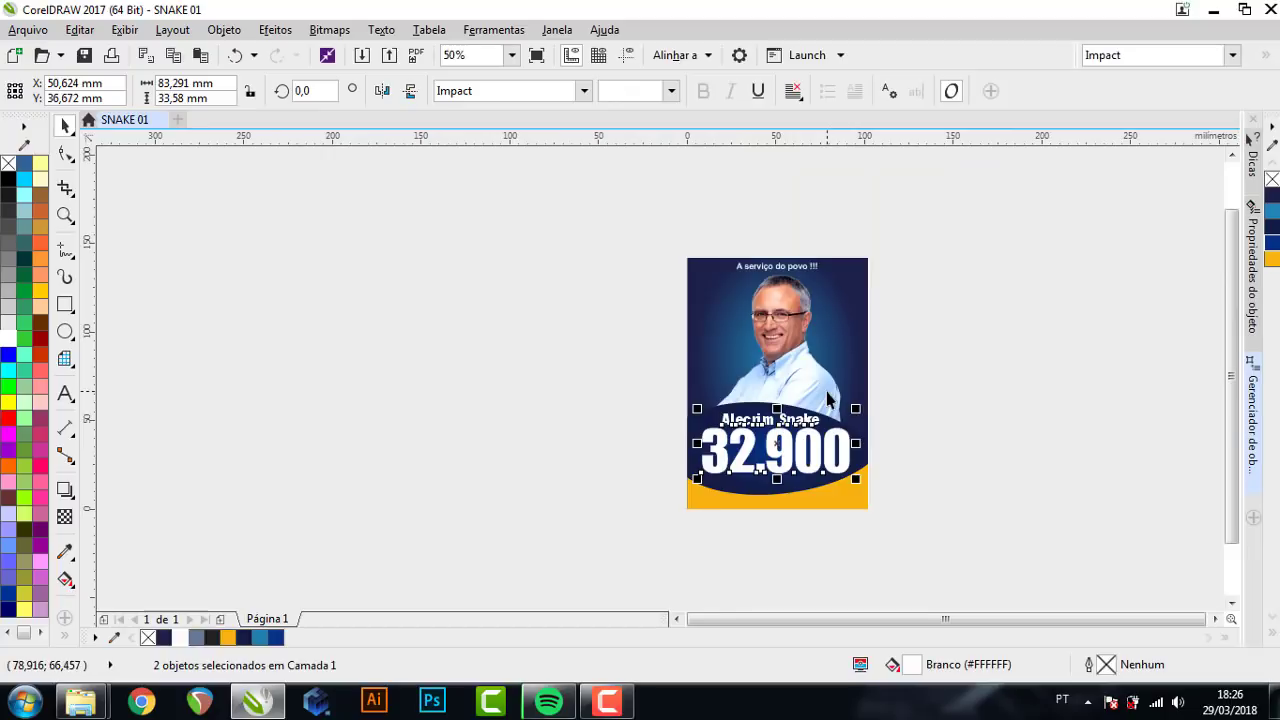
{"action": "left_click", "coordinate": [817, 506], "text": "shift"}
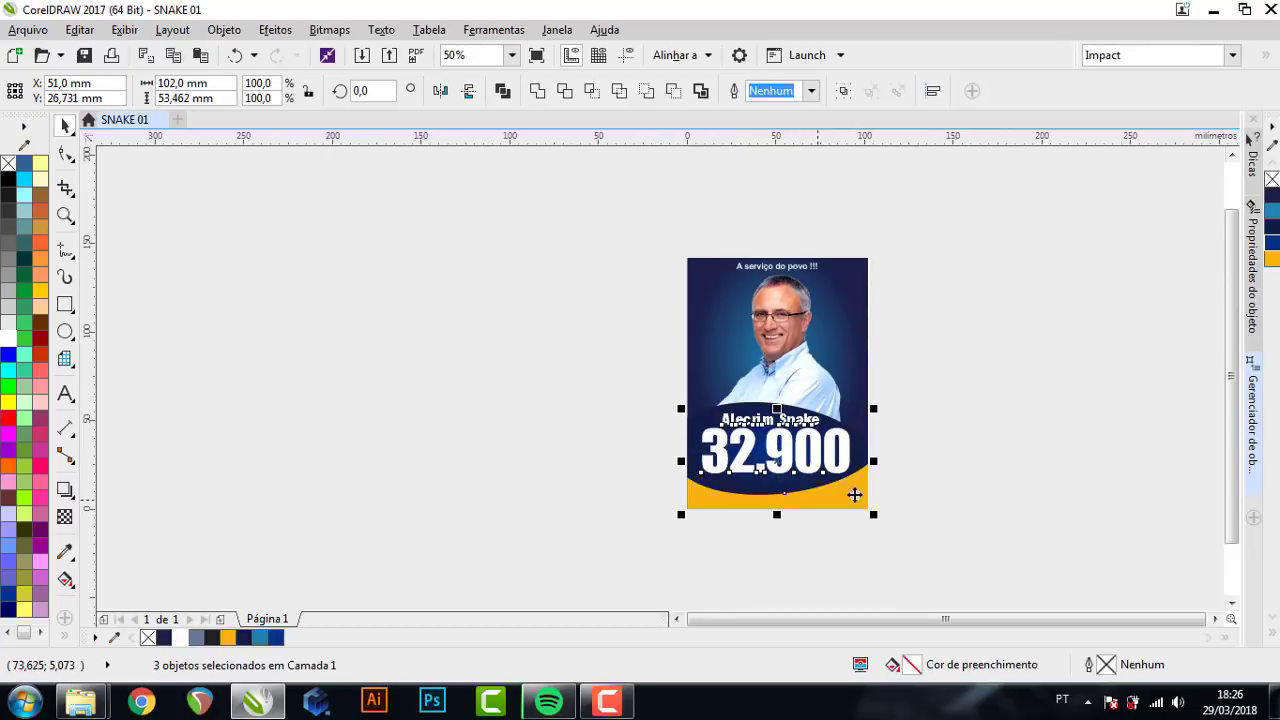
{"action": "left_click", "coordinate": [948, 430]}
{"action": "scroll", "coordinate": [803, 453], "scroll_direction": "up", "scroll_amount": 2}
- Raise the navy arc's right-edge node and delete its top node to smooth the curve
{"action": "left_click", "coordinate": [797, 378]}
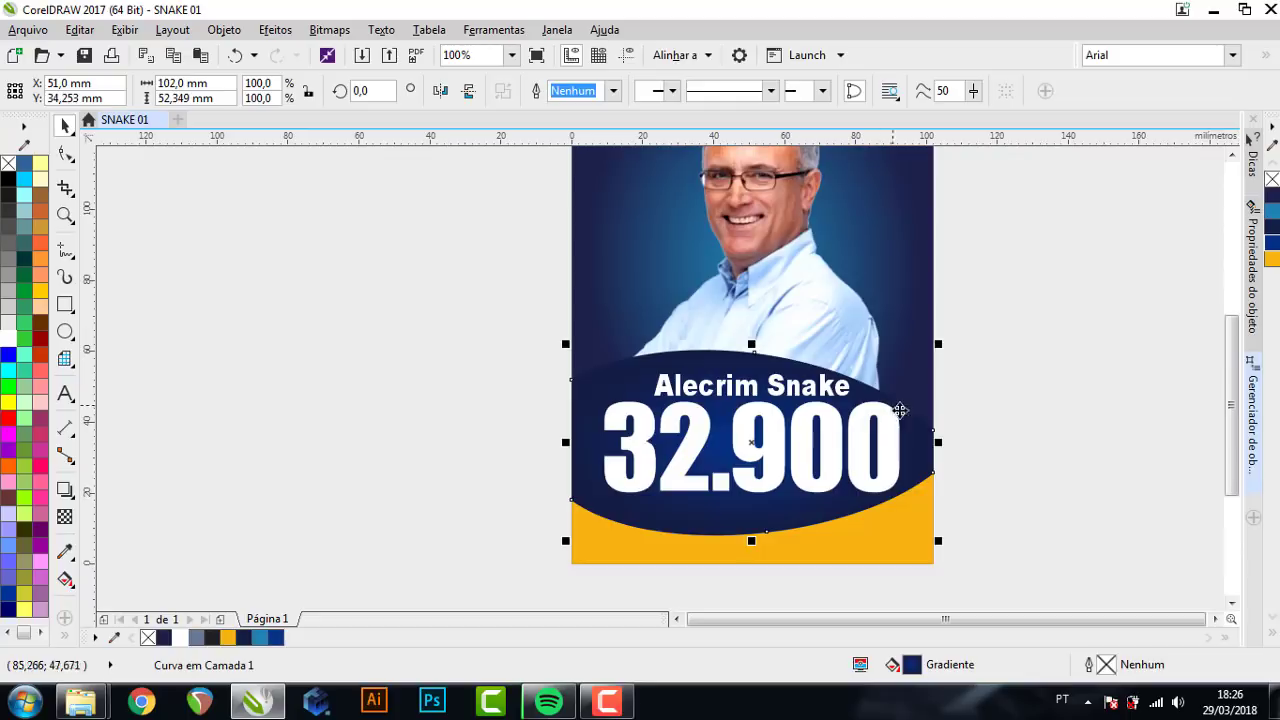
{"action": "left_click", "coordinate": [65, 153]}
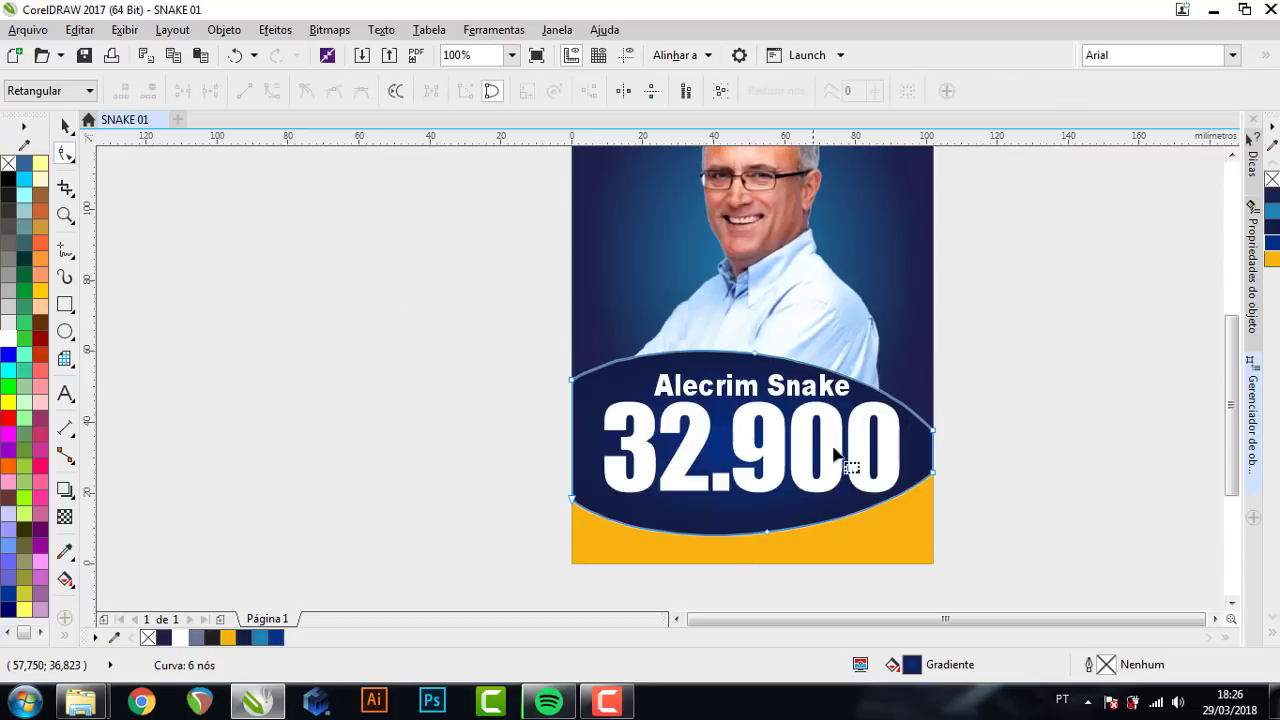
{"action": "left_click", "coordinate": [934, 433]}
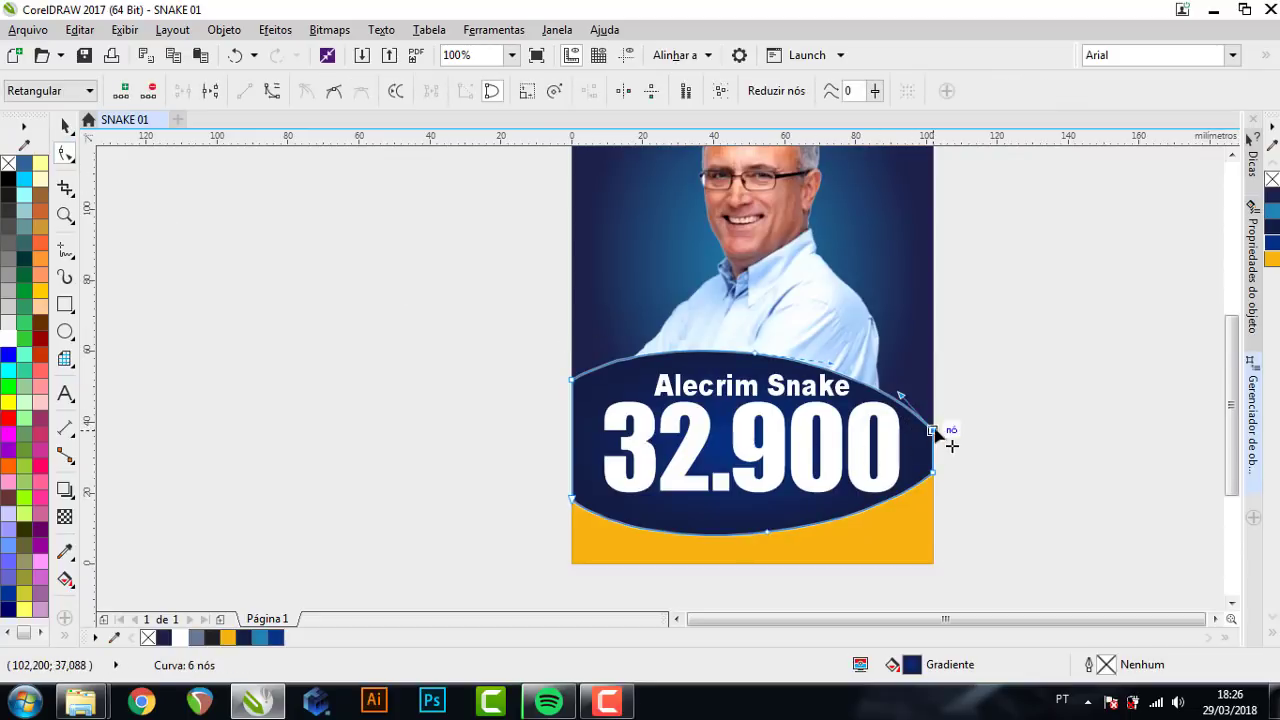
{"action": "left_click_drag", "start_coordinate": [934, 435], "coordinate": [935, 427]}
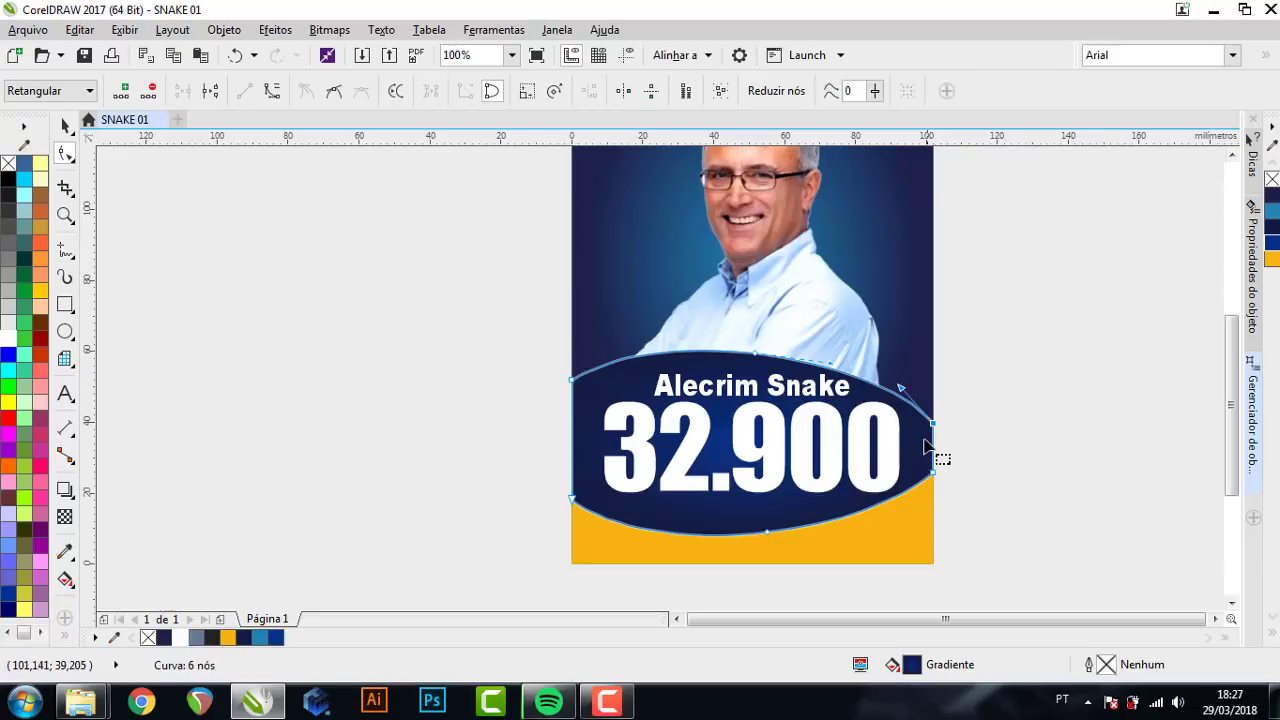
{"action": "left_click", "coordinate": [748, 353]}
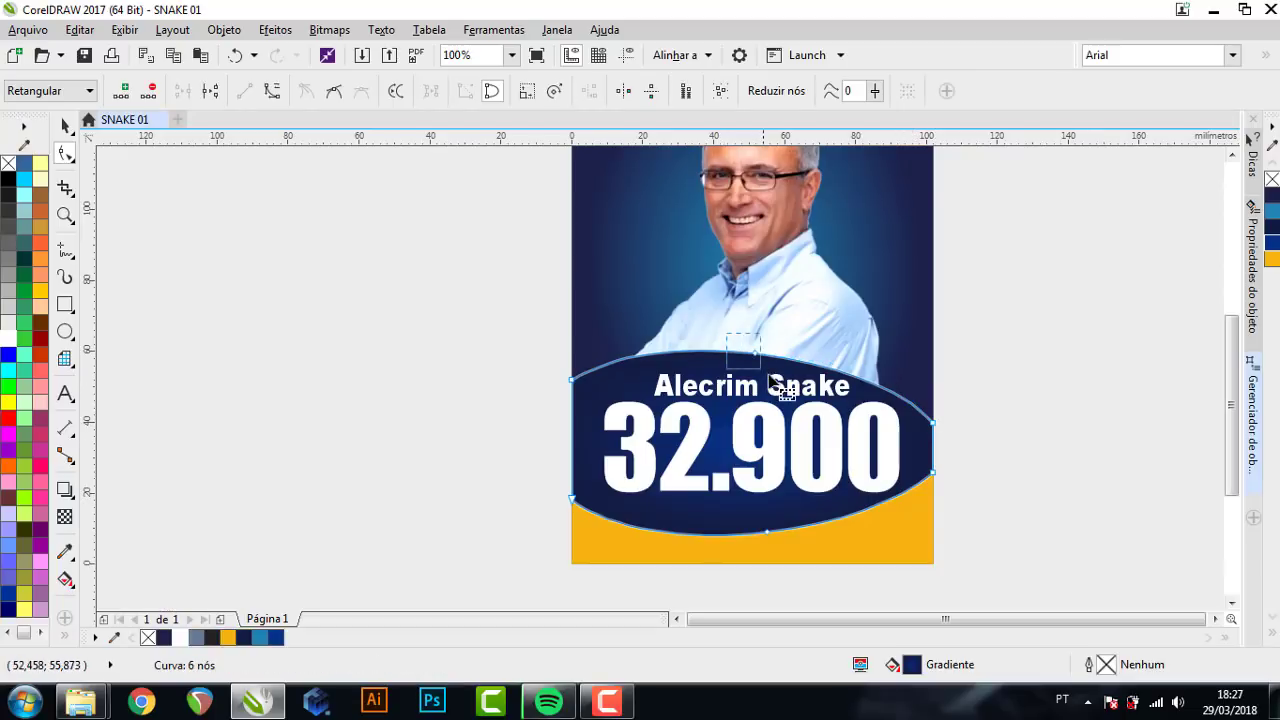
{"action": "key", "text": "Delete"}
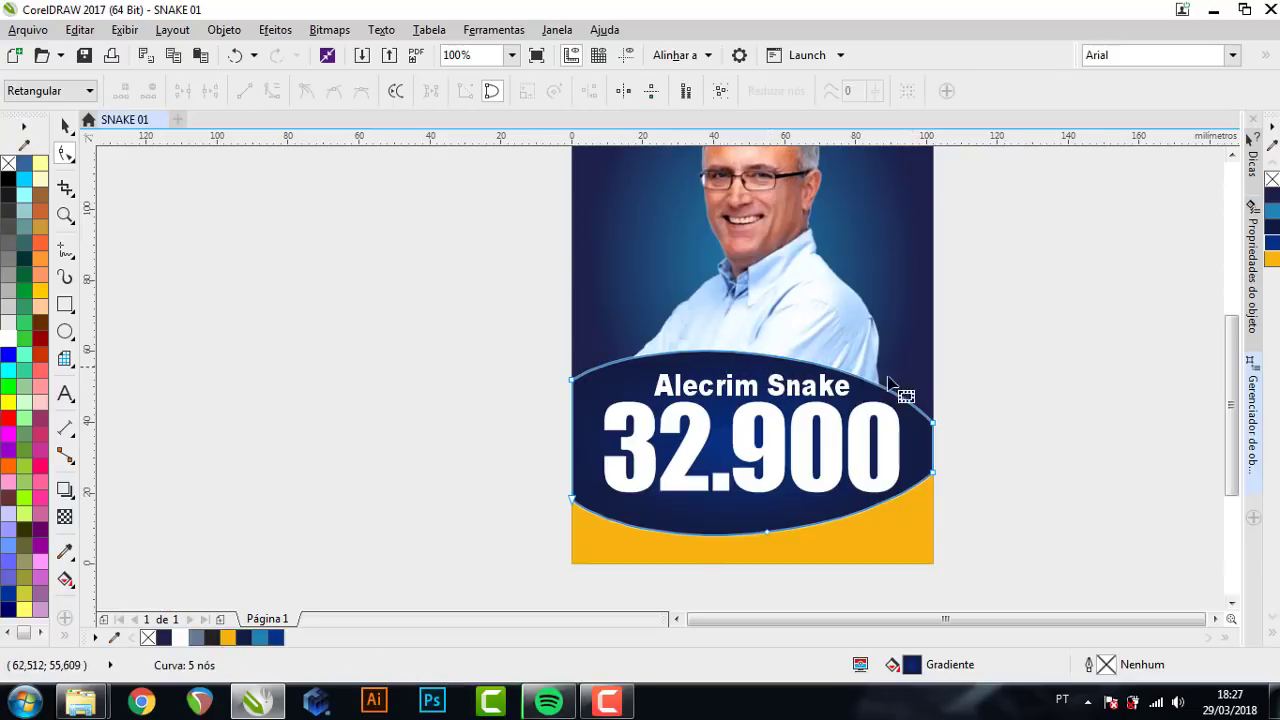
{"action": "left_click", "coordinate": [931, 424]}
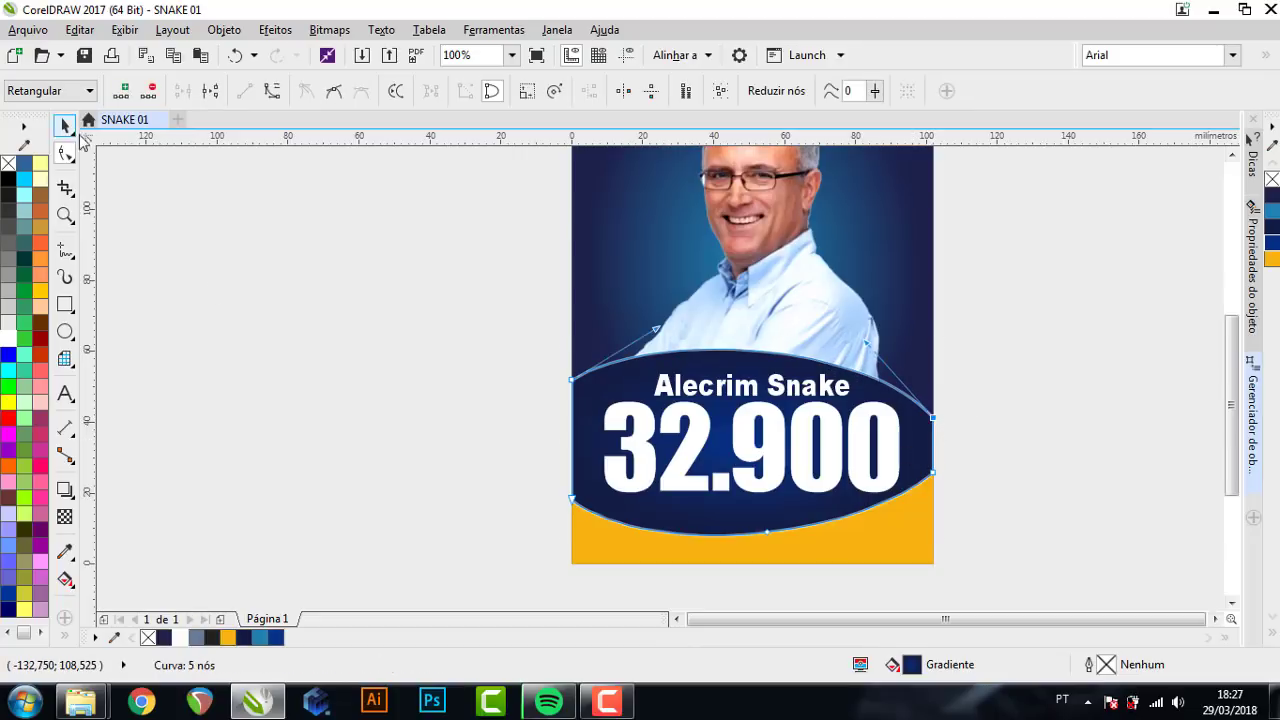
- Fit the whole poster page in view with Shift+F4
{"action": "left_click", "coordinate": [66, 125]}
{"action": "scroll", "coordinate": [636, 458], "scroll_direction": "down", "scroll_amount": 2}
{"action": "scroll", "coordinate": [636, 458], "scroll_direction": "up", "scroll_amount": 2}
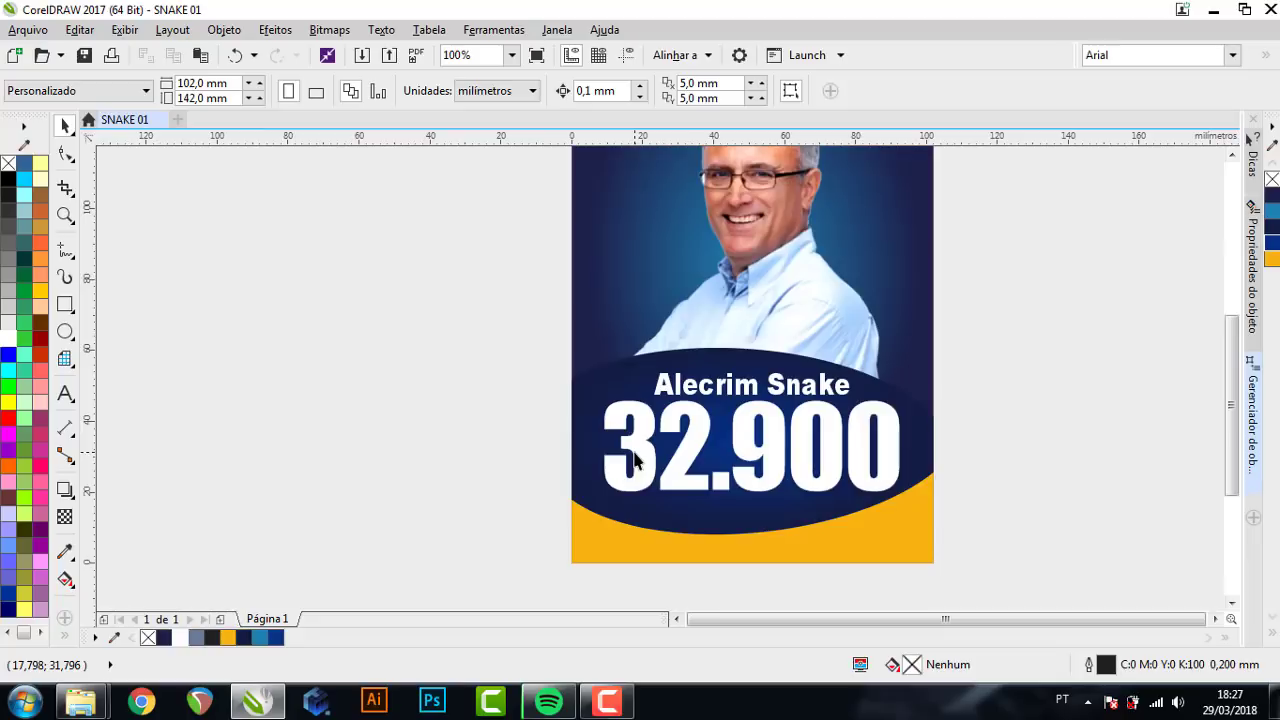
{"action": "key", "text": "shift+F4"}
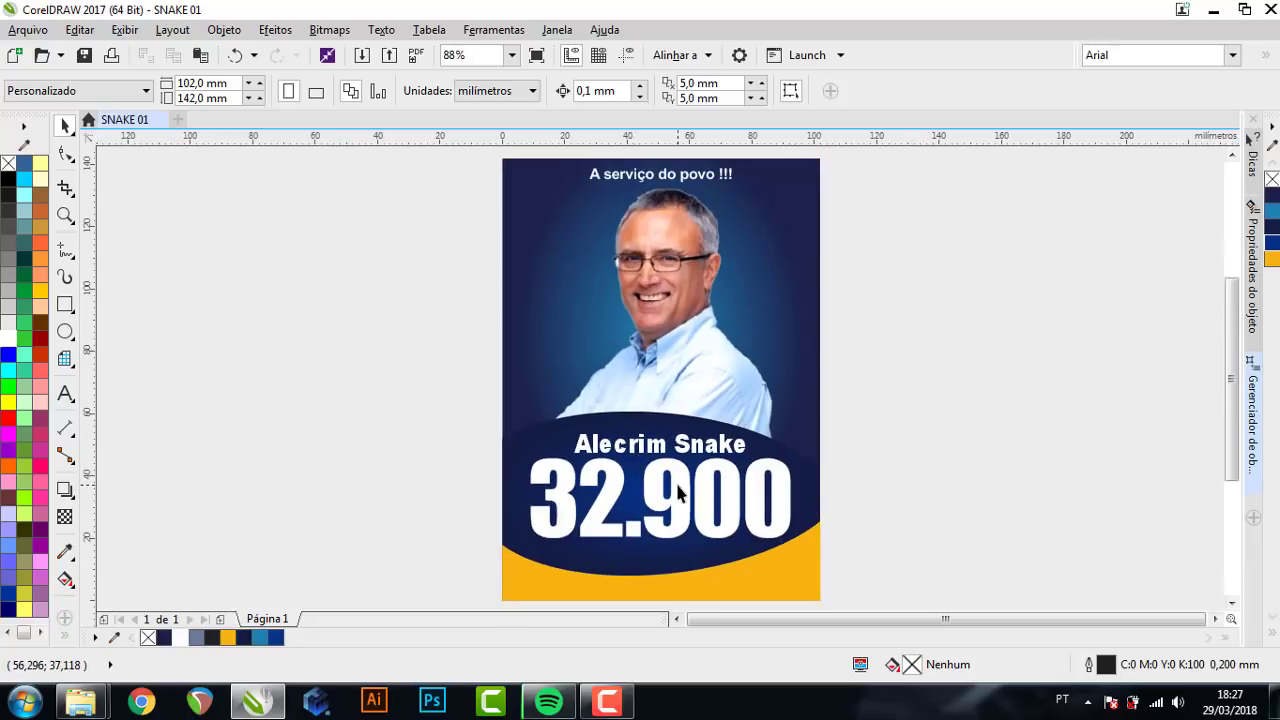
- Enlarge 'Alecrim Snake' slightly and tighten its letter spacing
{"action": "left_click", "coordinate": [620, 450]}
{"action": "left_click_drag", "start_coordinate": [566, 424], "coordinate": [546, 423]}
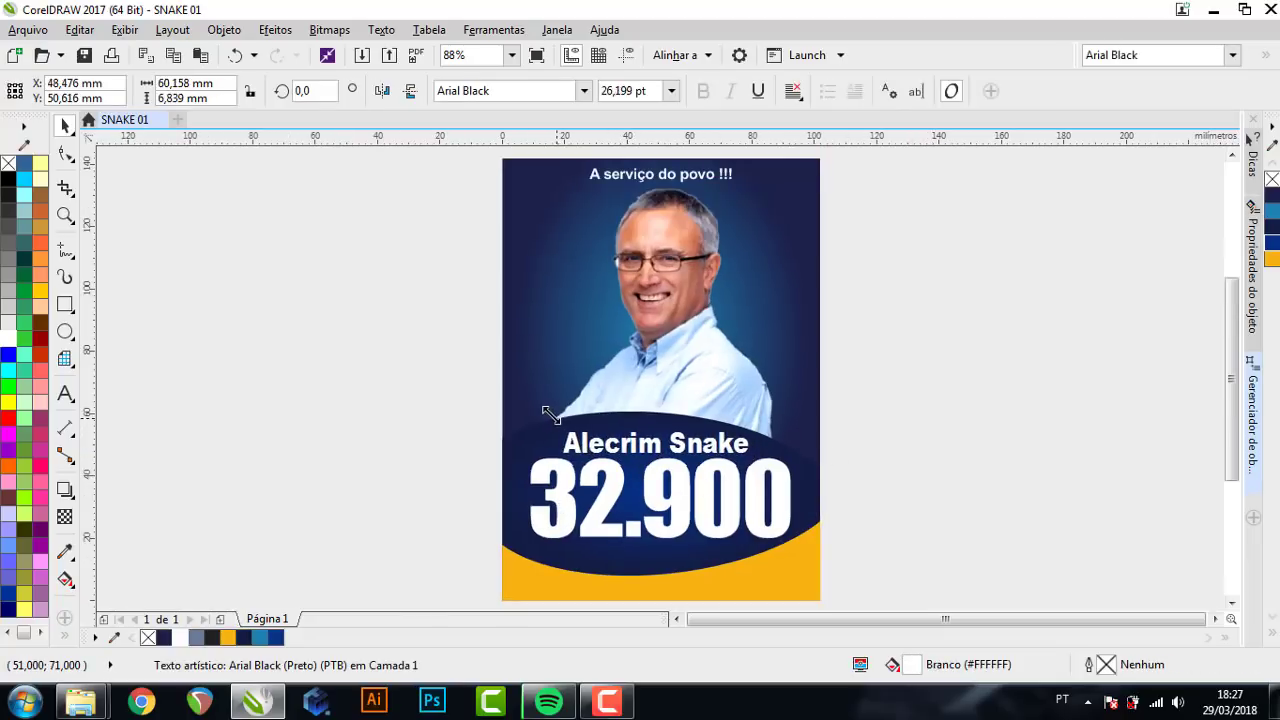
{"action": "left_click", "coordinate": [63, 155]}
{"action": "left_click_drag", "start_coordinate": [740, 459], "coordinate": [733, 459]}
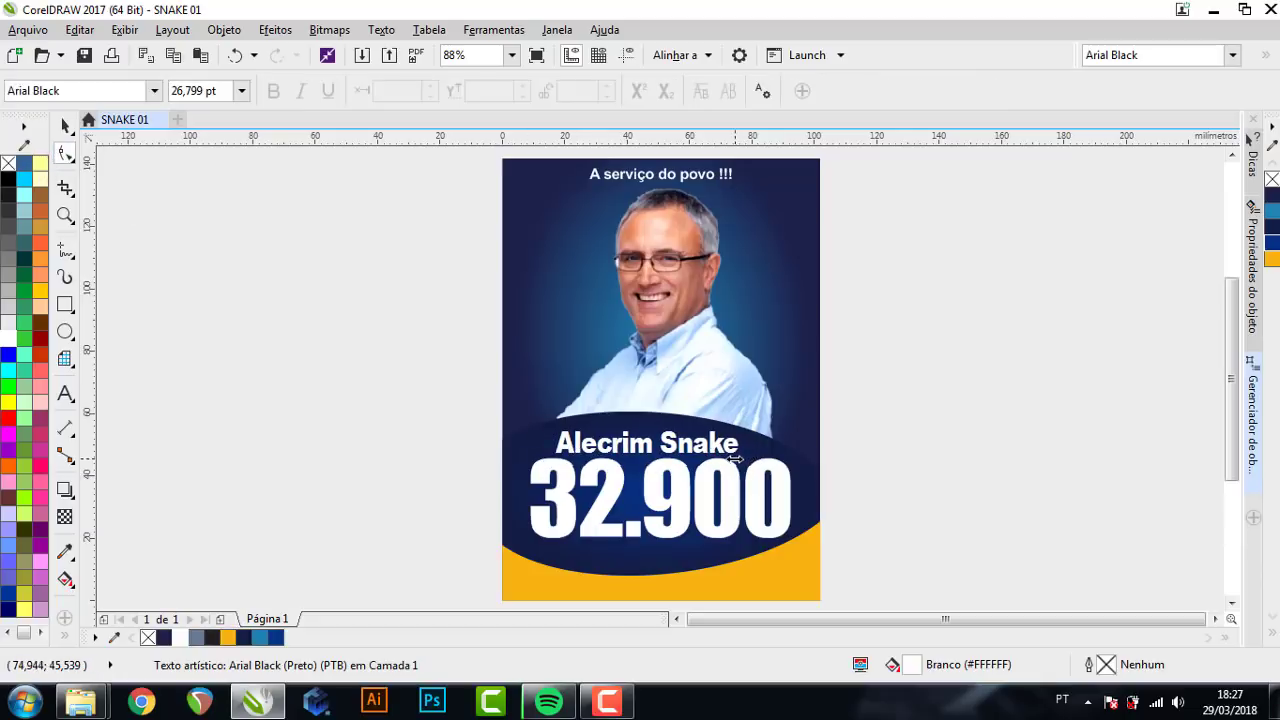
- Move the 'A serviço do povo !!!' tagline down onto the yellow band
{"action": "left_click", "coordinate": [63, 127]}
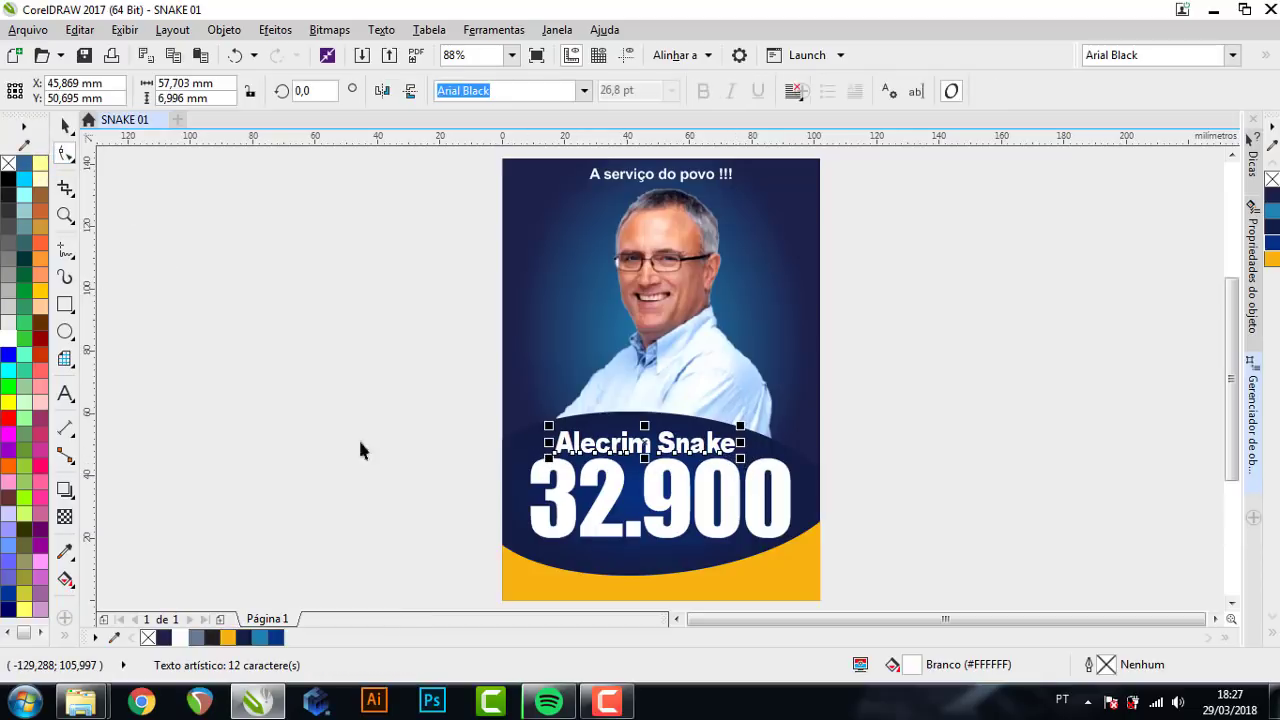
{"action": "left_click", "coordinate": [683, 591], "text": "shift"}
{"action": "left_click", "coordinate": [879, 501]}
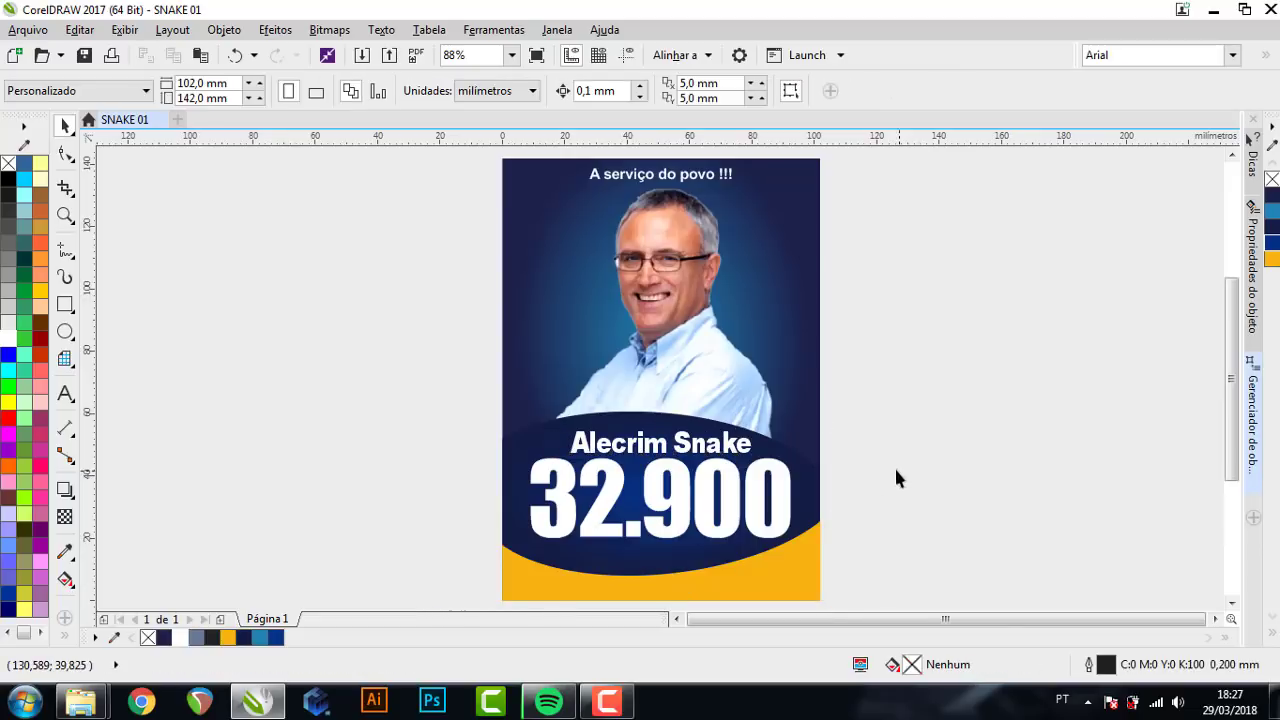
{"action": "left_click", "coordinate": [645, 173]}
{"action": "left_click_drag", "start_coordinate": [645, 173], "coordinate": [648, 566]}
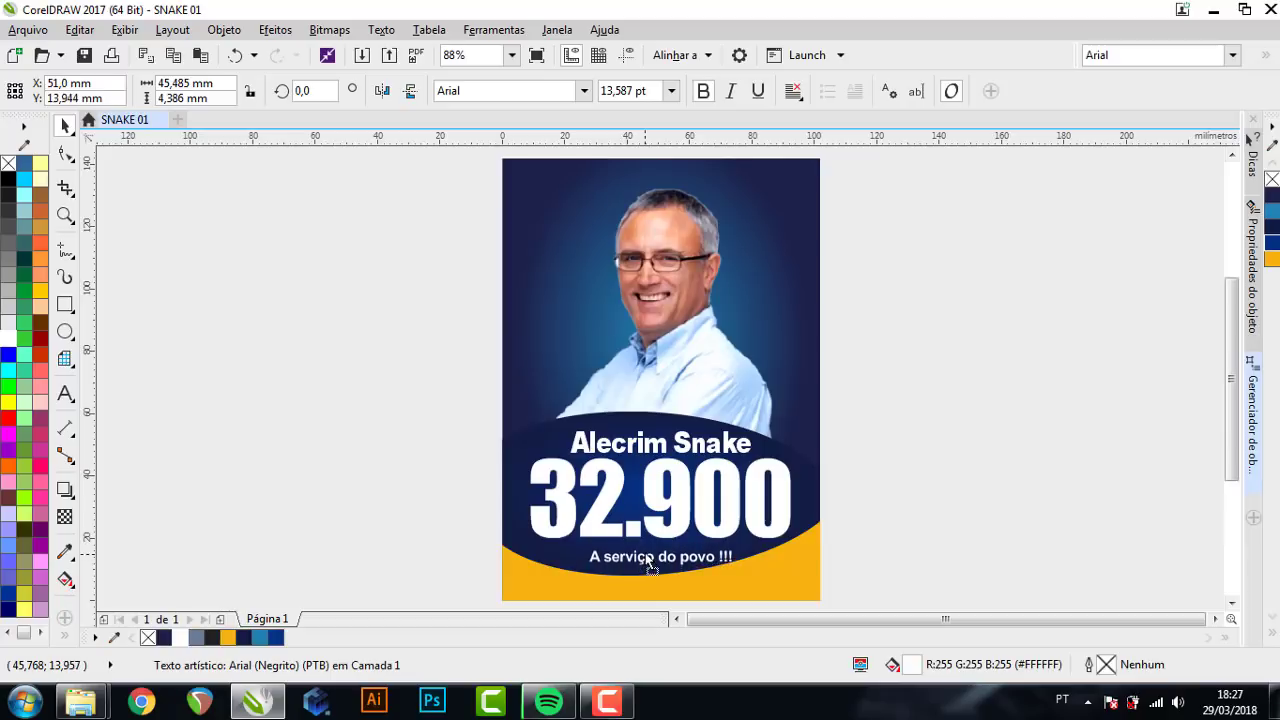
- Drop a copy of the tagline below 32.900 and retype it as 'Inscreva se no Canal'
{"action": "right_click", "coordinate": [645, 556]}
{"action": "left_click_drag", "start_coordinate": [645, 561], "coordinate": [645, 553]}
{"action": "double_click", "coordinate": [645, 555]}
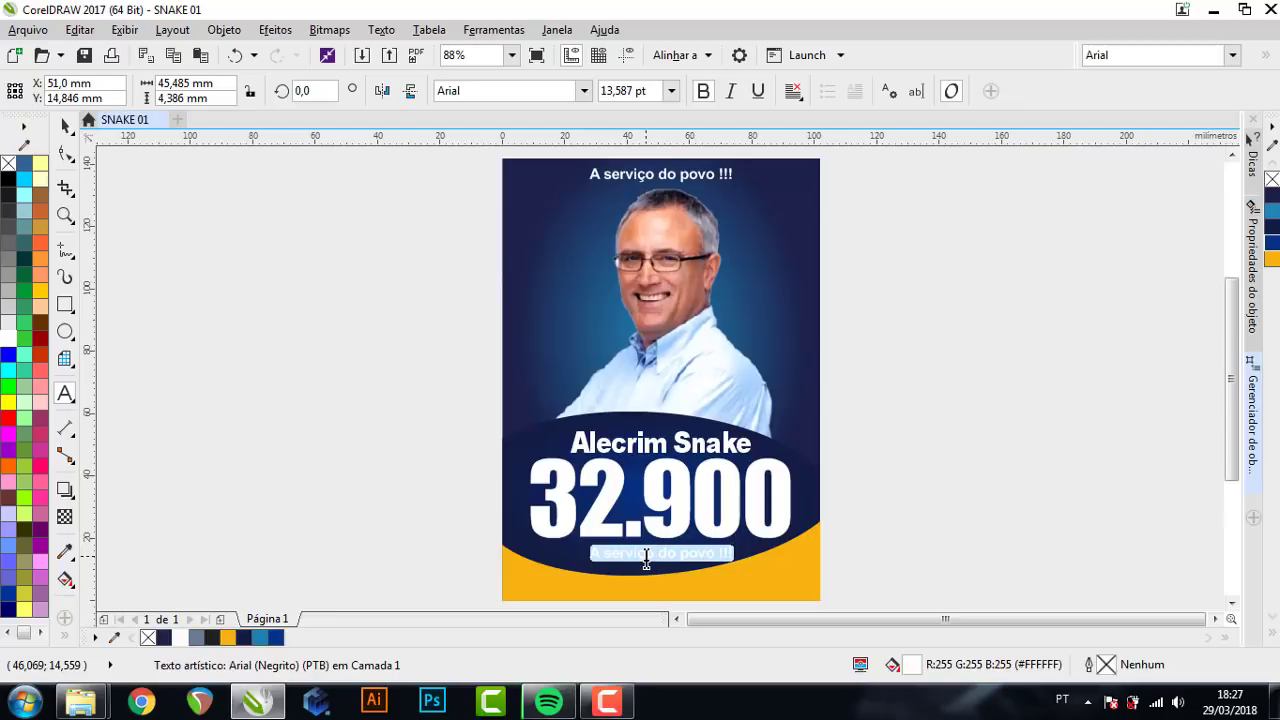
{"action": "type", "text": "IN"}
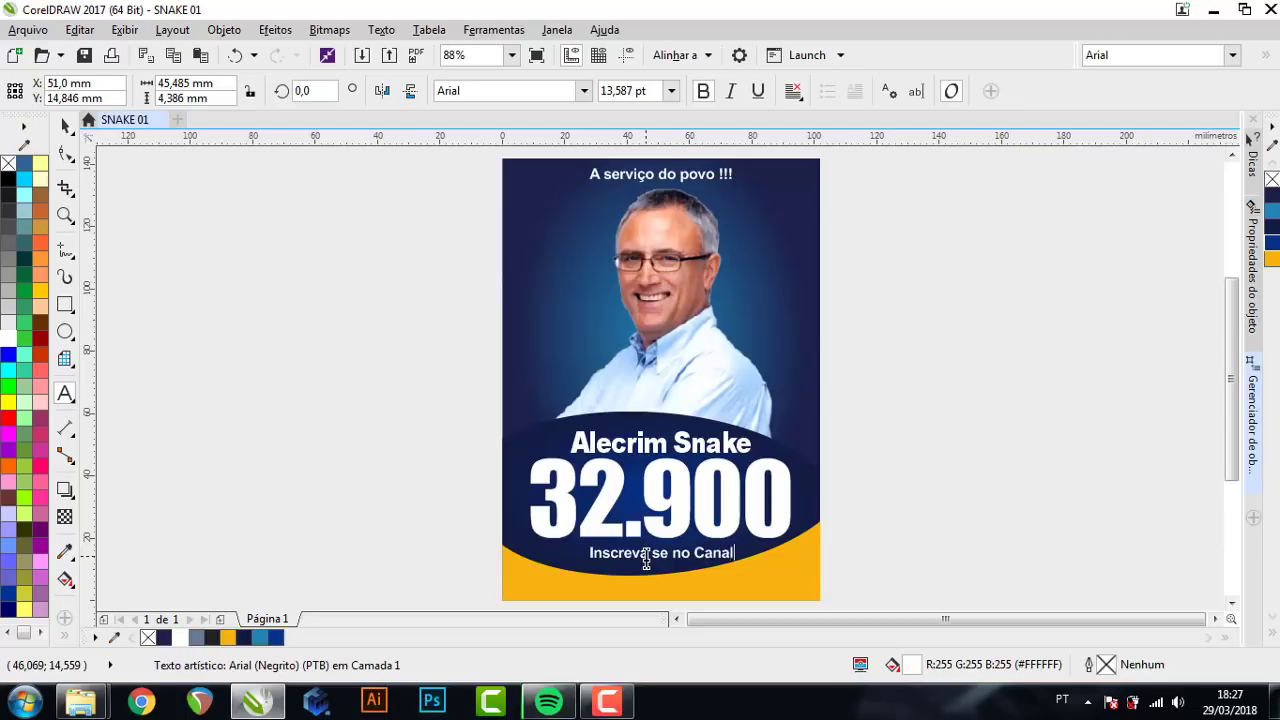
{"action": "left_click", "coordinate": [646, 558]}
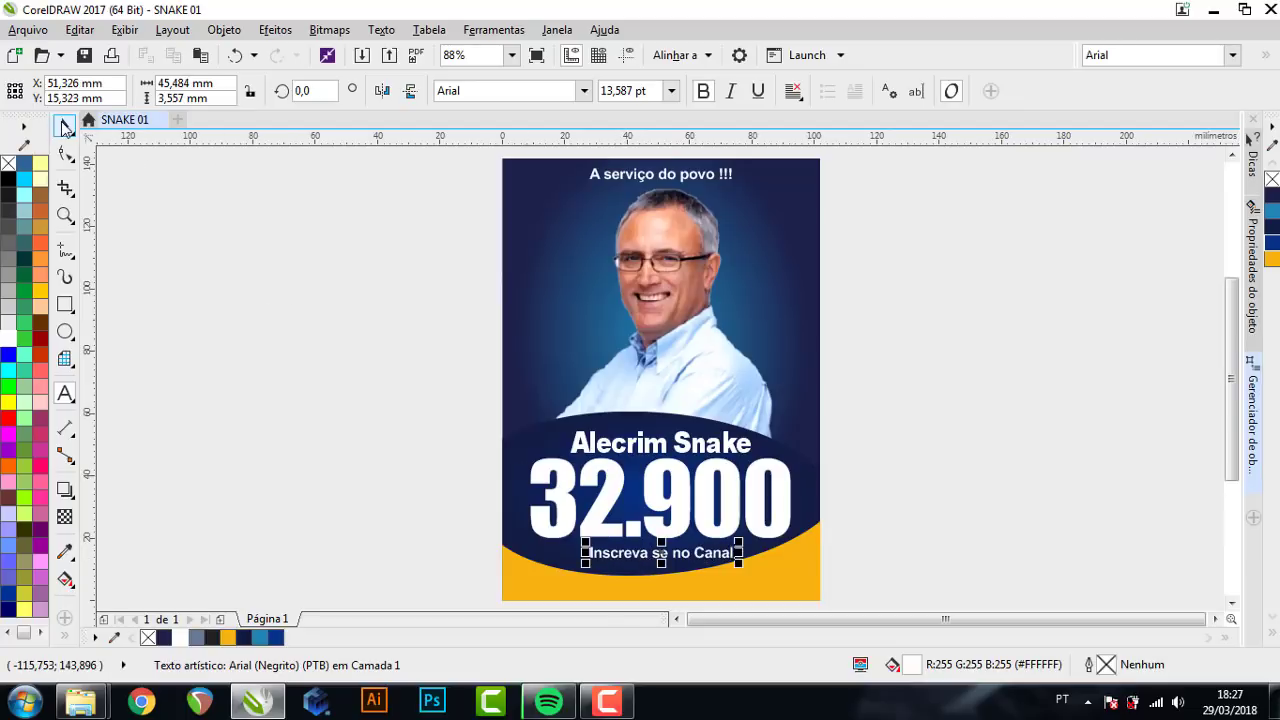
- Enlarge 'Inscreva se no Canal' and tighten its letter spacing
{"action": "scroll", "coordinate": [651, 548], "scroll_direction": "up", "scroll_amount": 2}
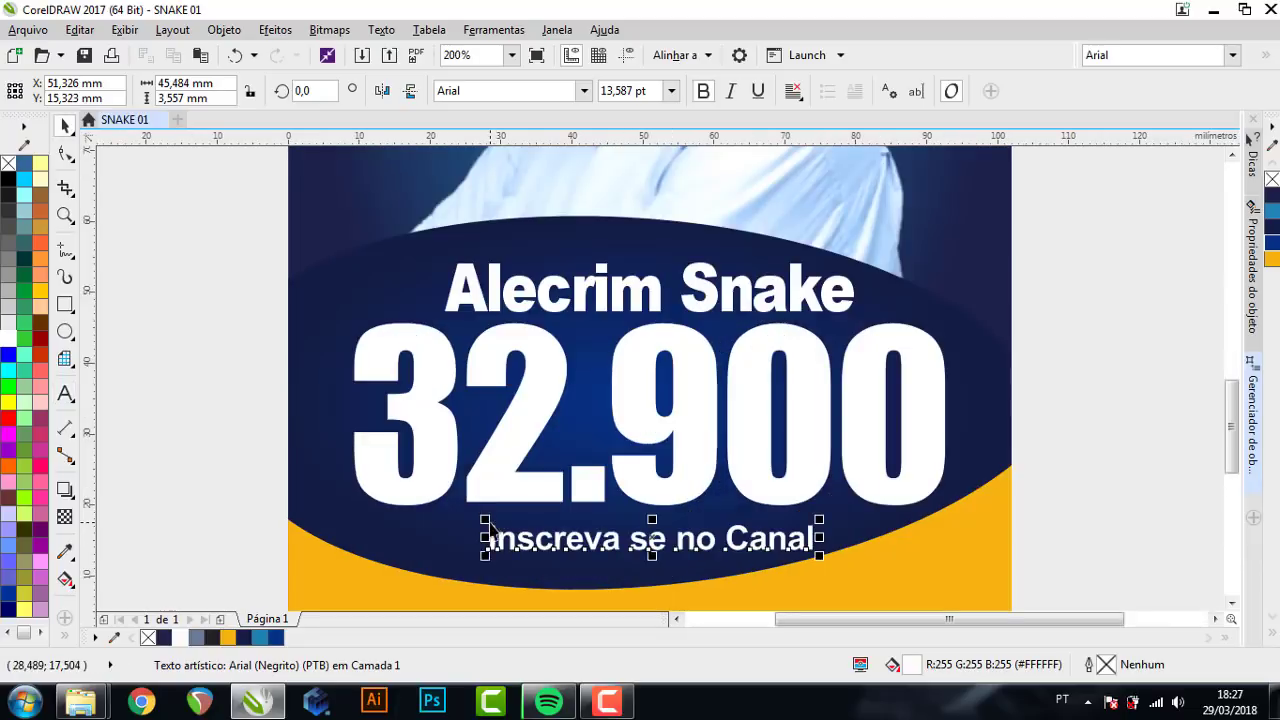
{"action": "left_click_drag", "start_coordinate": [470, 512], "coordinate": [415, 512]}
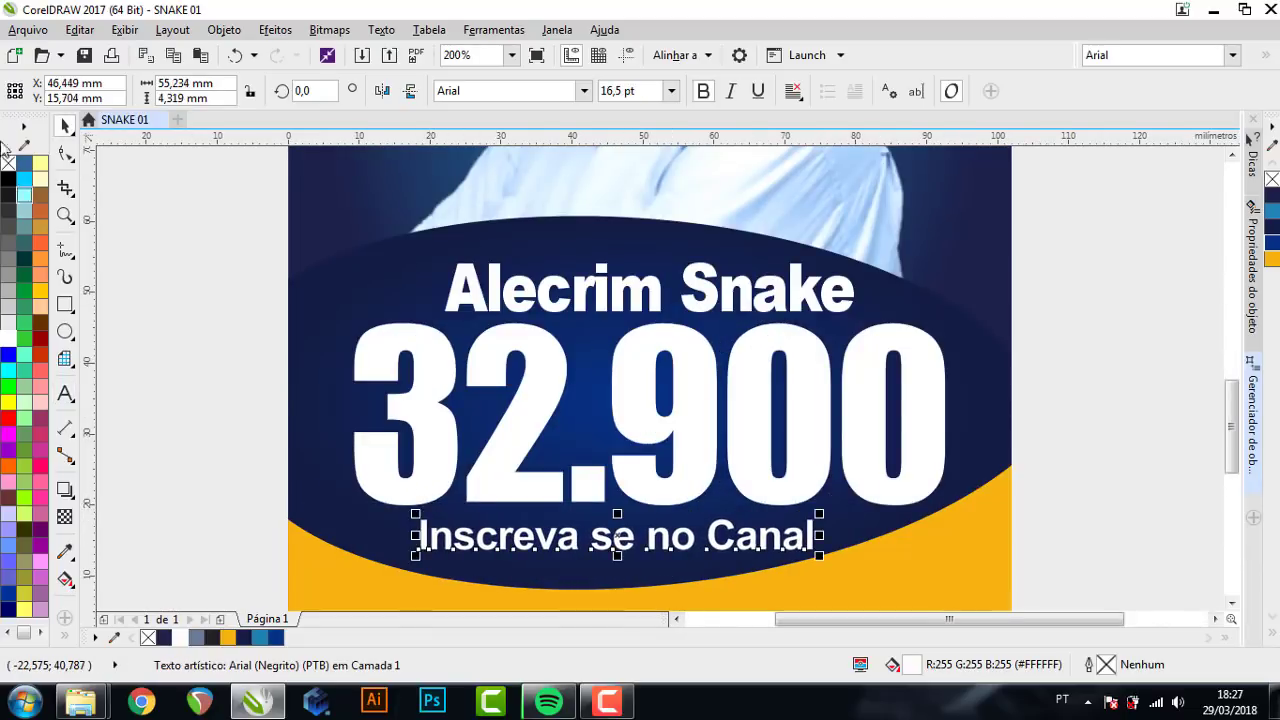
{"action": "left_click", "coordinate": [65, 155]}
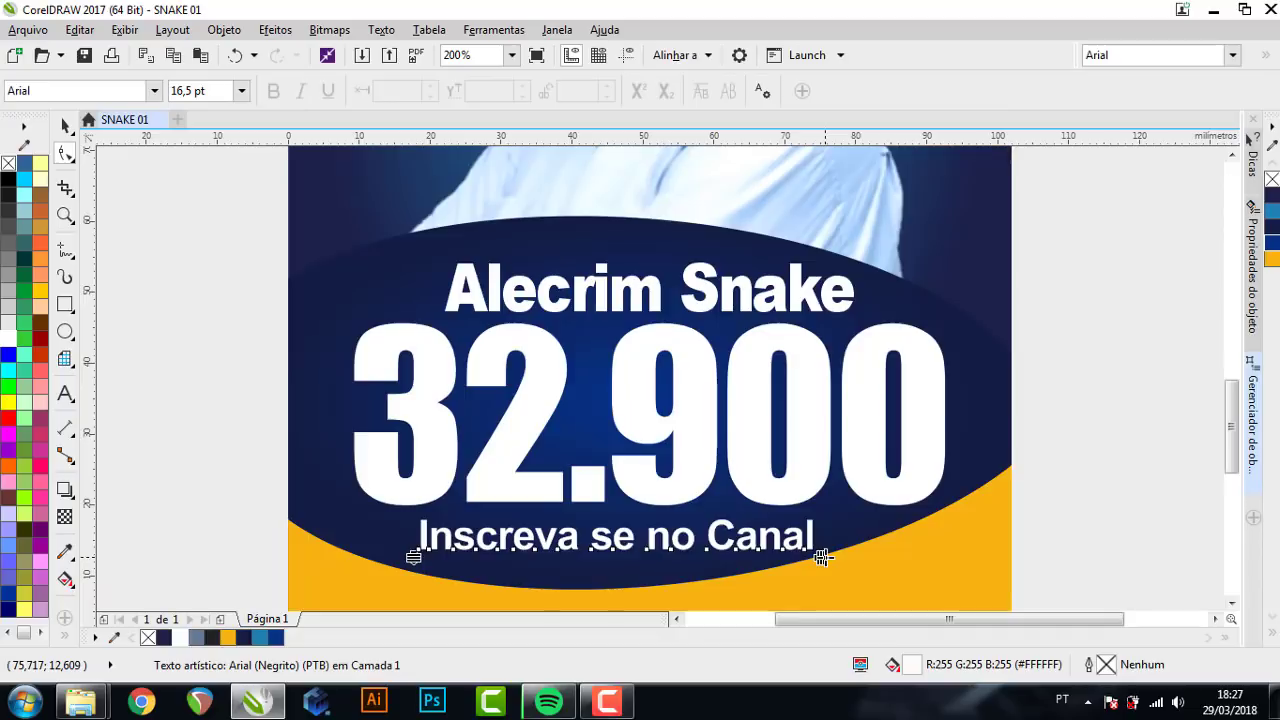
{"action": "left_click_drag", "start_coordinate": [822, 553], "coordinate": [790, 557]}
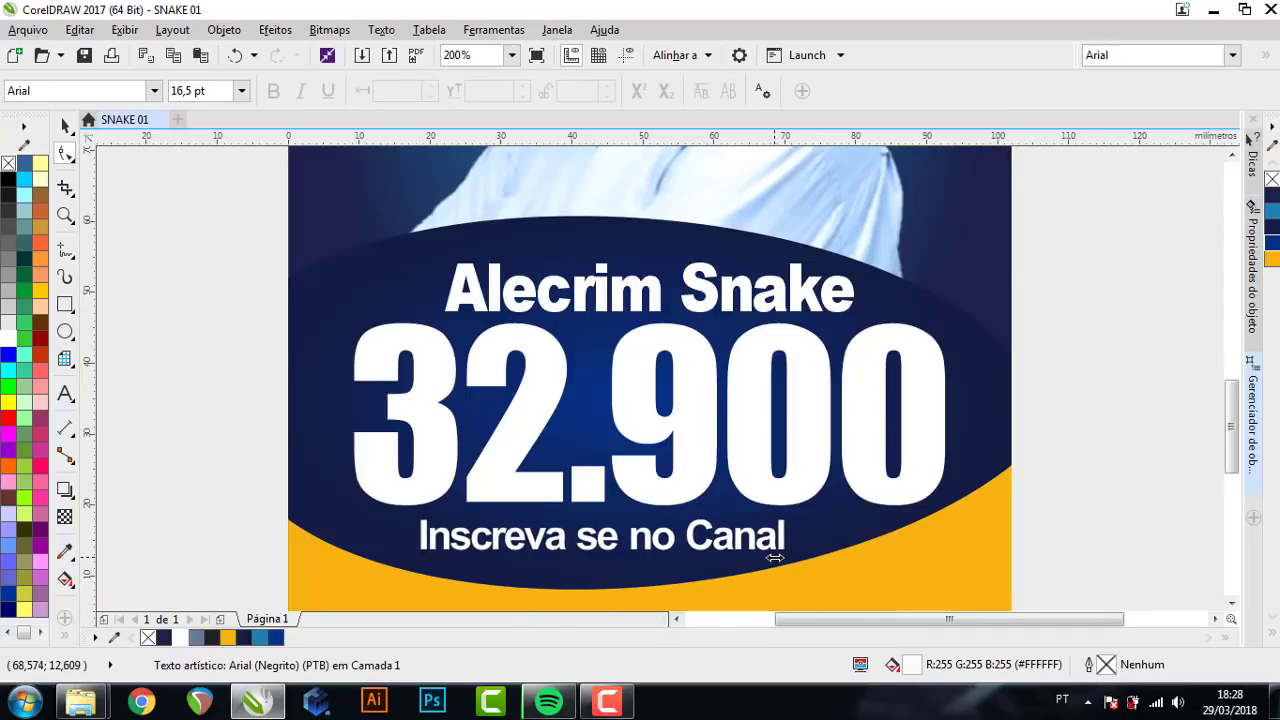
{"action": "left_click", "coordinate": [65, 125]}
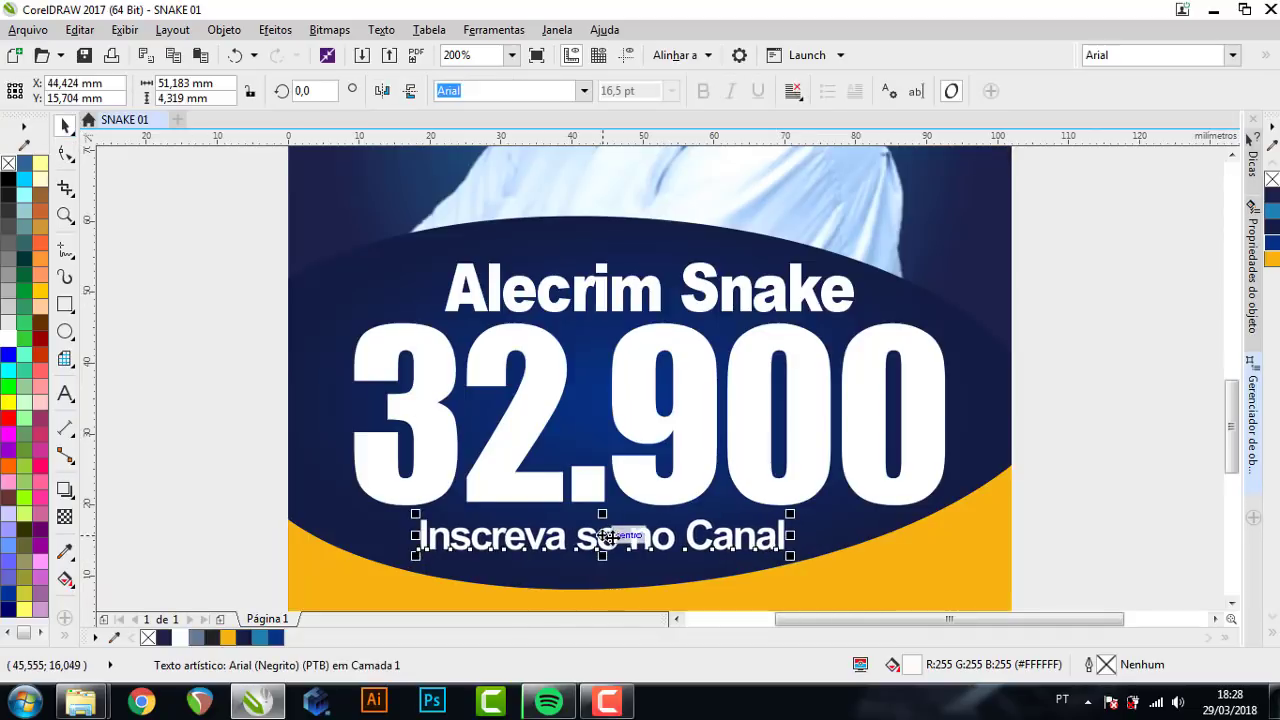
- Centre 'Inscreva se no Canal' under 32.900 and fit the page in view
{"action": "mouse_move", "coordinate": [612, 535]}
{"action": "left_mouse_down"}
{"action": "mouse_move", "coordinate": [640, 540]}
{"action": "mouse_move", "coordinate": [645, 526]}
{"action": "left_mouse_up"}
{"action": "left_click", "coordinate": [655, 484], "text": "shift"}
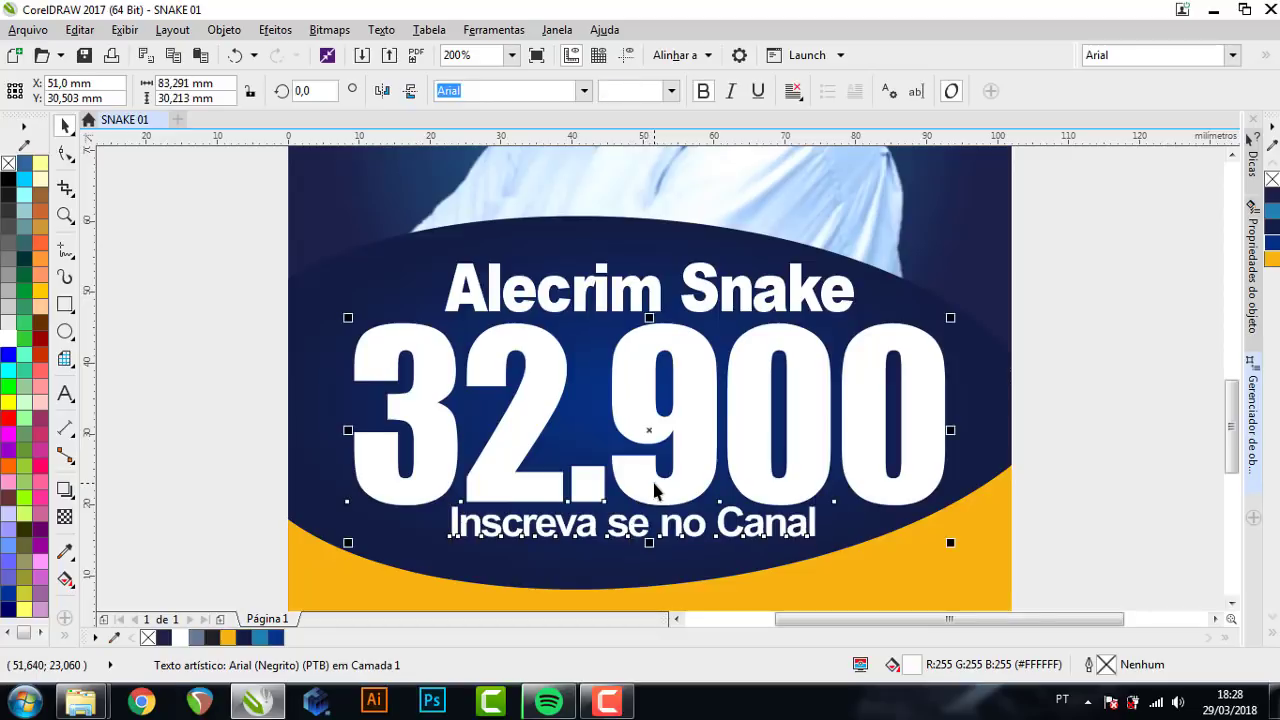
{"action": "key", "text": "c"}
{"action": "scroll", "coordinate": [607, 490], "scroll_direction": "down", "scroll_amount": 2}
{"action": "left_click", "coordinate": [892, 432]}
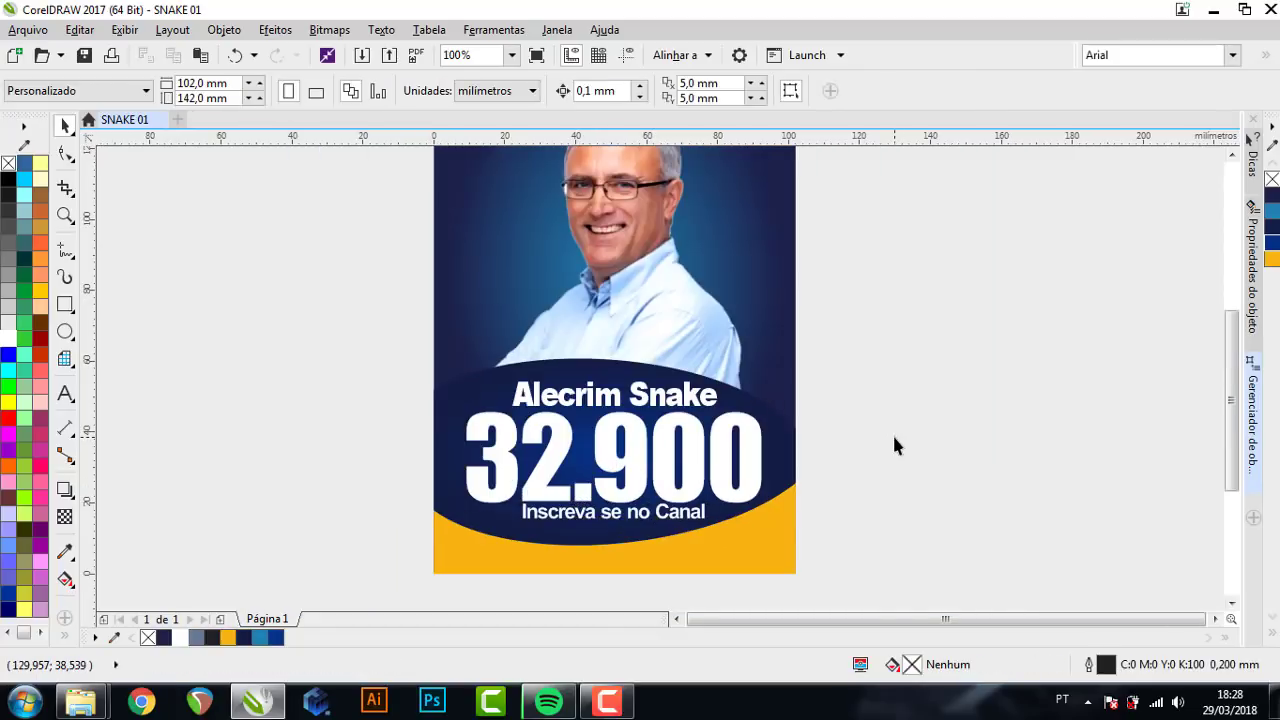
{"action": "key", "text": "shift+F4"}
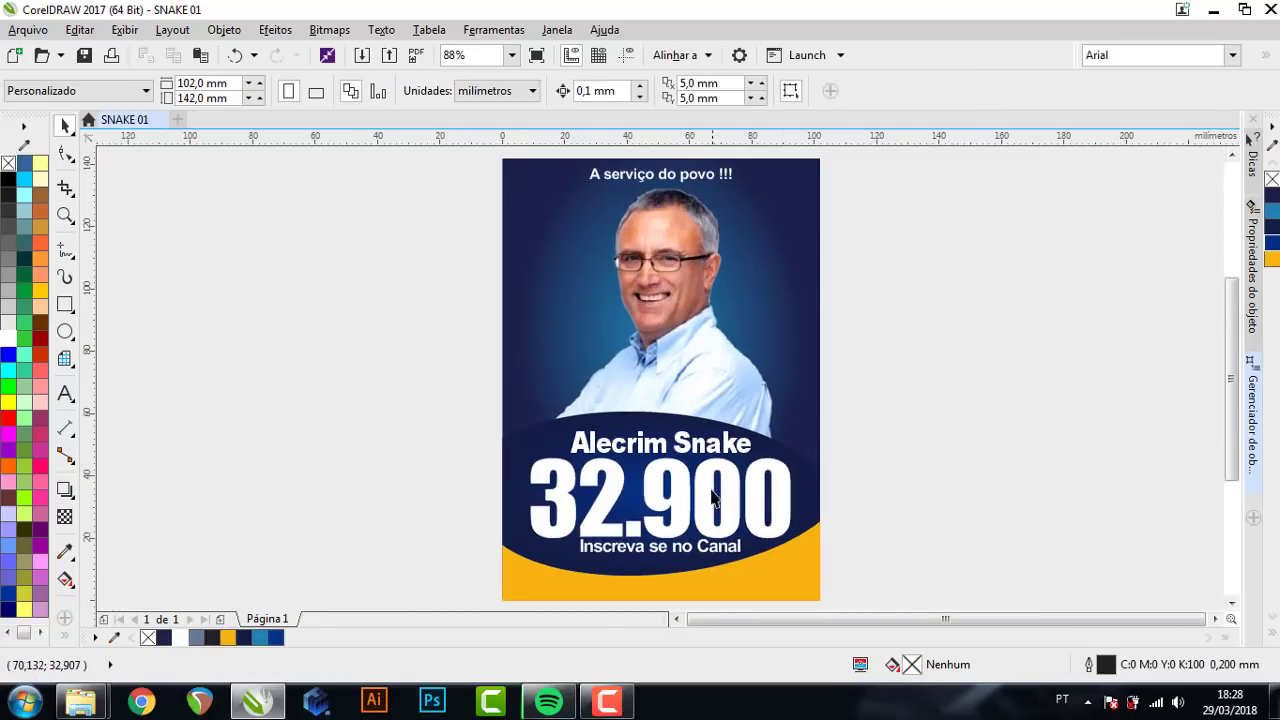
- Nudge 32.900 up one step and move 'Inscreva se no Canal' slightly down
{"action": "left_click", "coordinate": [730, 481]}
{"action": "key", "text": "Up"}
{"action": "key", "text": "Up"}
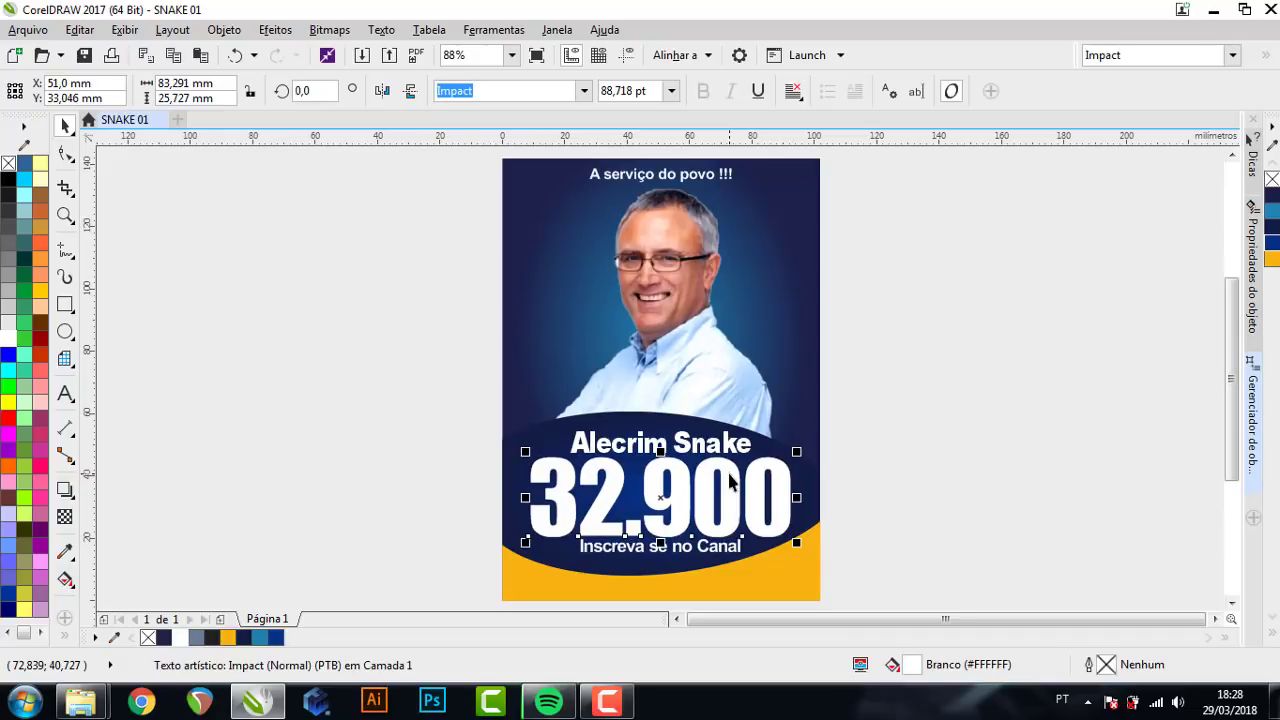
{"action": "left_click", "coordinate": [1099, 325]}
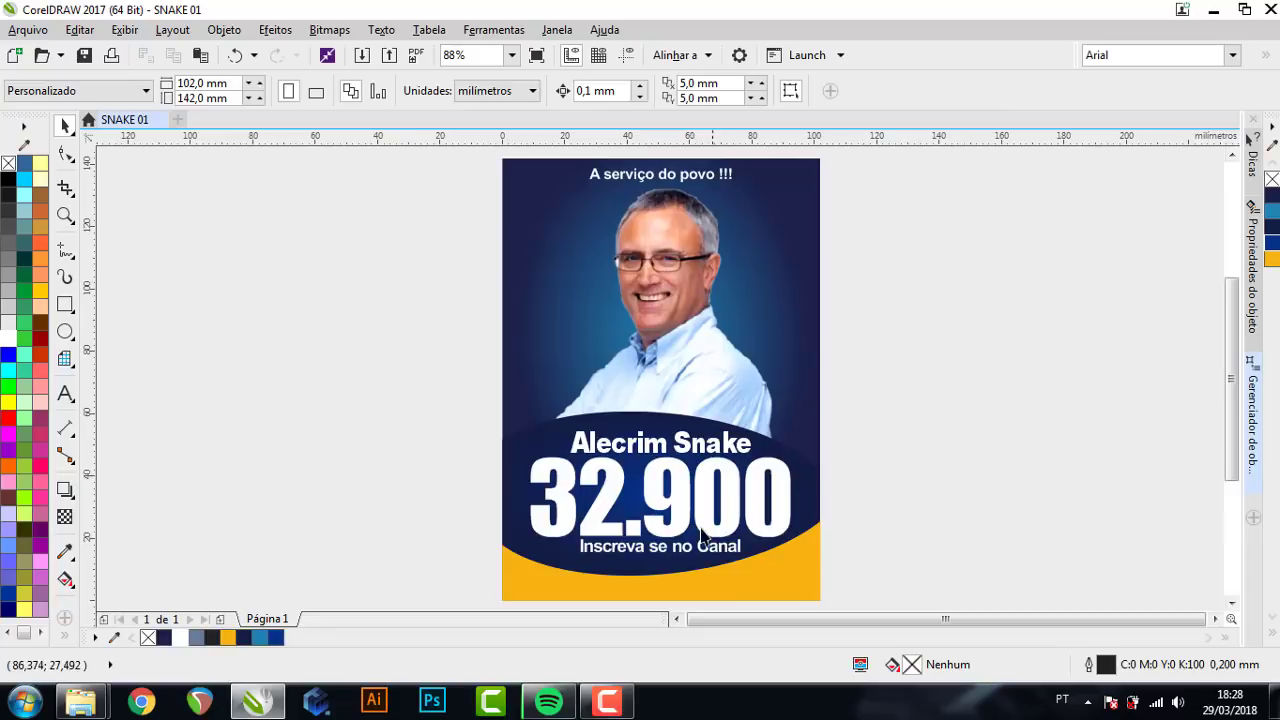
{"action": "left_click_drag", "start_coordinate": [680, 556], "coordinate": [680, 562]}
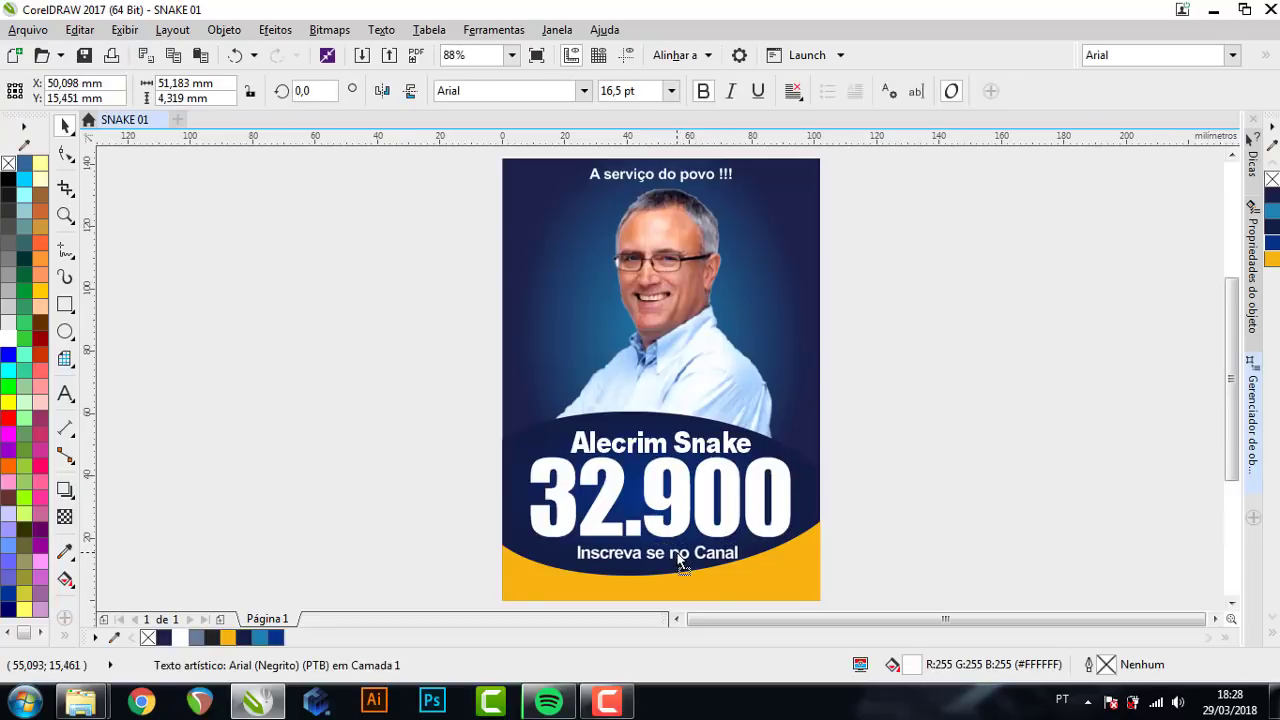
{"action": "left_click", "coordinate": [612, 498]}
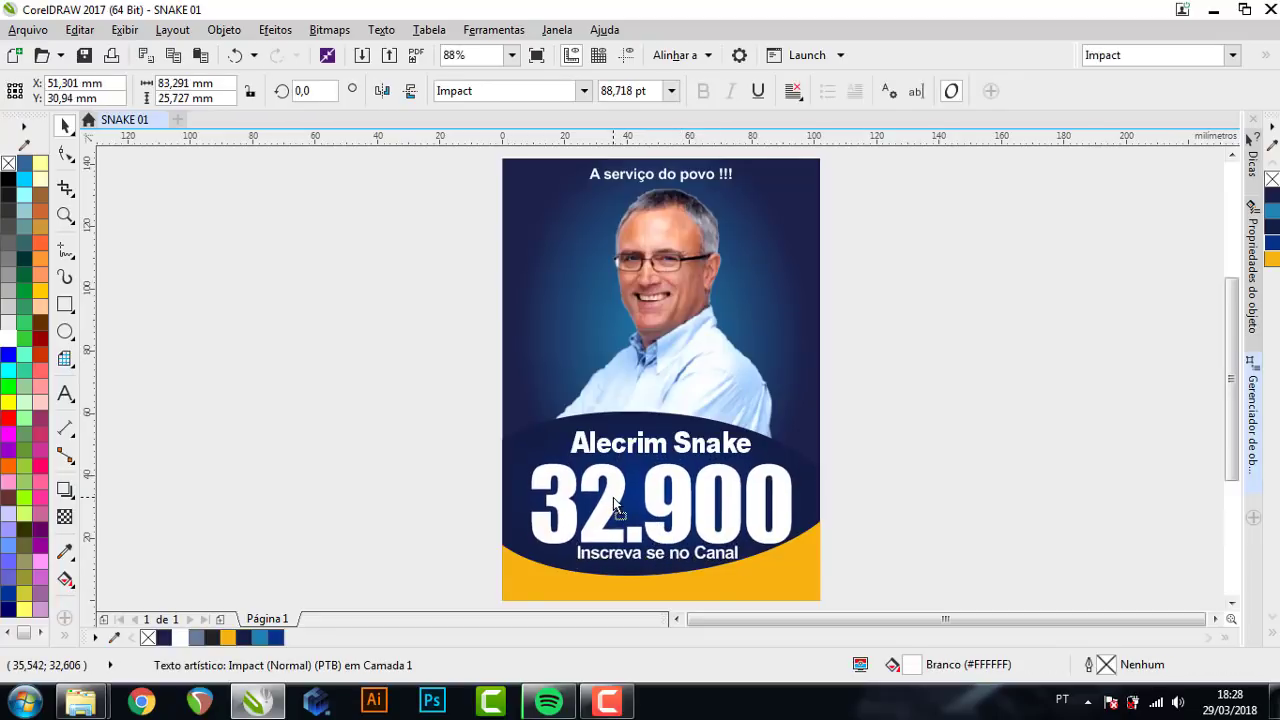
{"action": "left_click", "coordinate": [926, 414]}
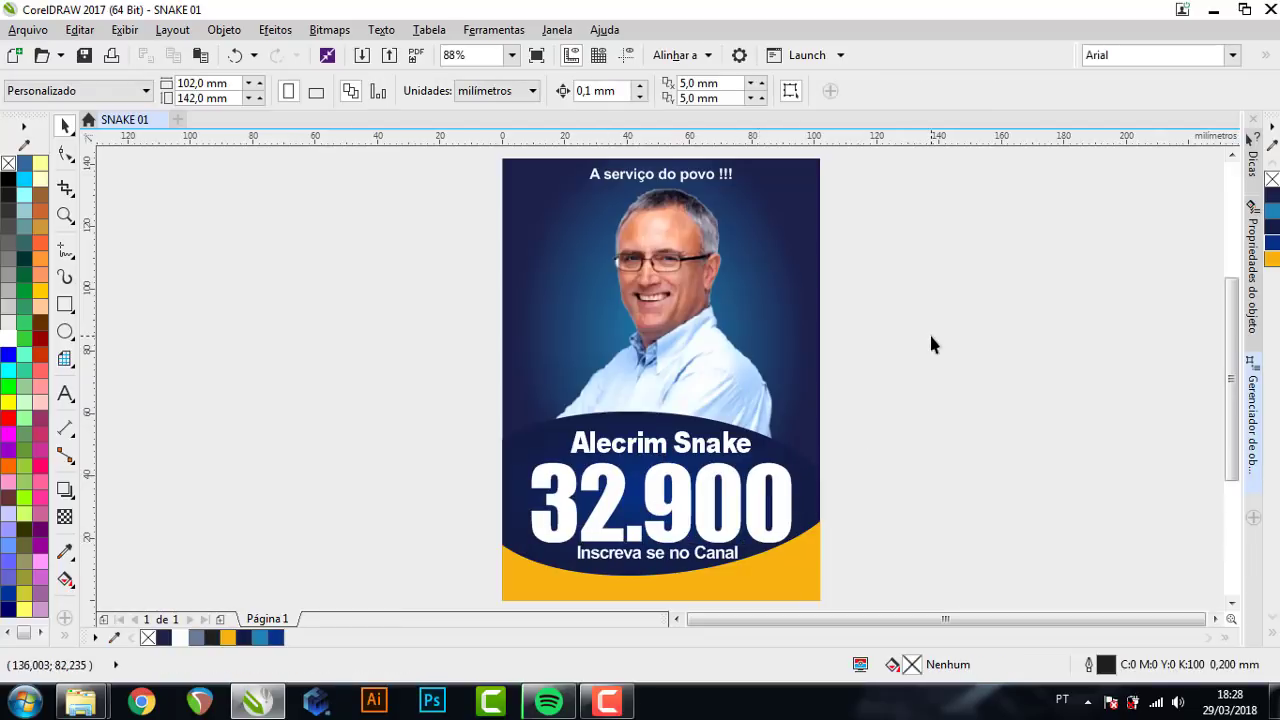
{"action": "left_click", "coordinate": [700, 353]}
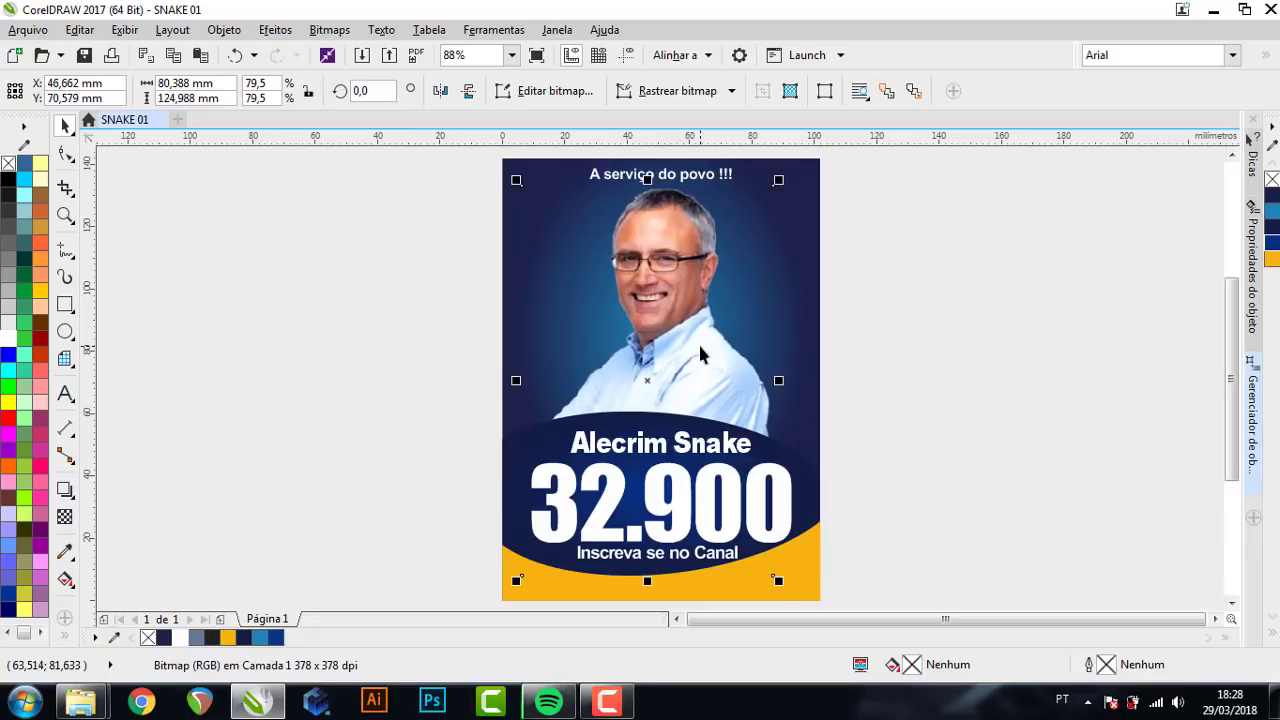
- Nudge the man's photo slightly left and briefly show the layout grid
{"action": "key", "text": "Left"}
{"action": "left_click", "coordinate": [190, 290]}
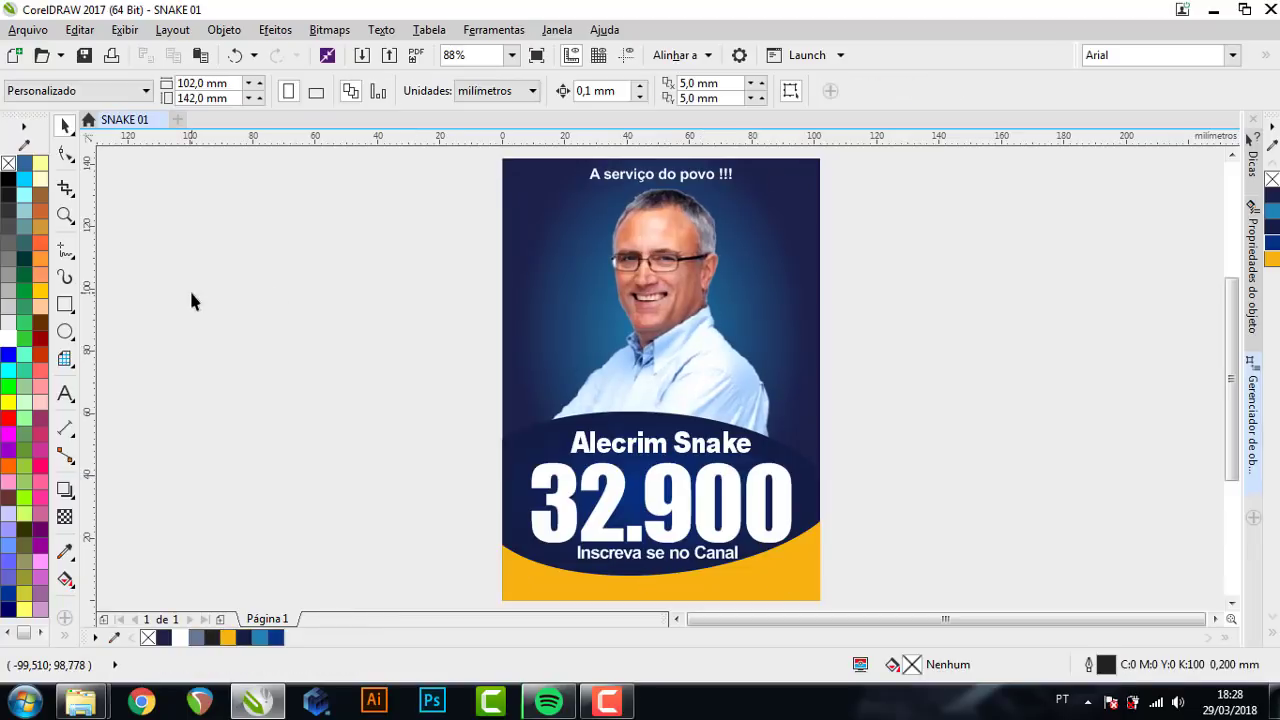
{"action": "left_click", "coordinate": [628, 56]}
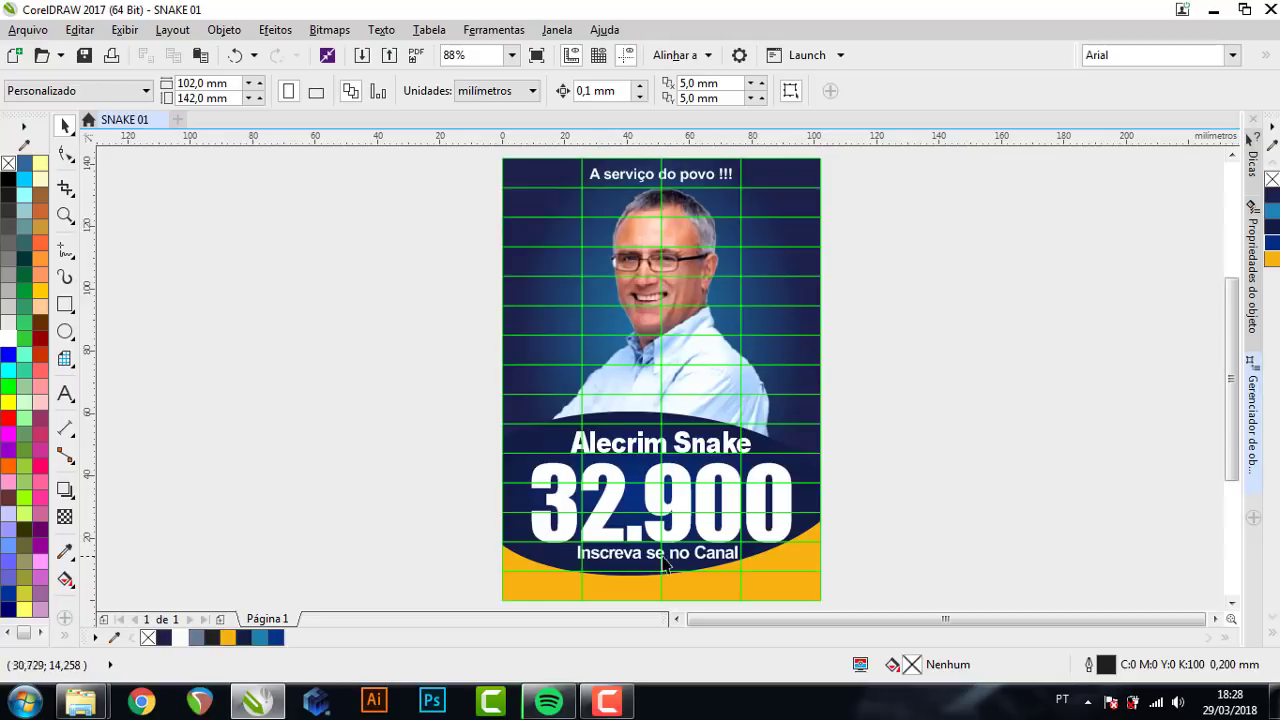
{"action": "left_click", "coordinate": [628, 56]}
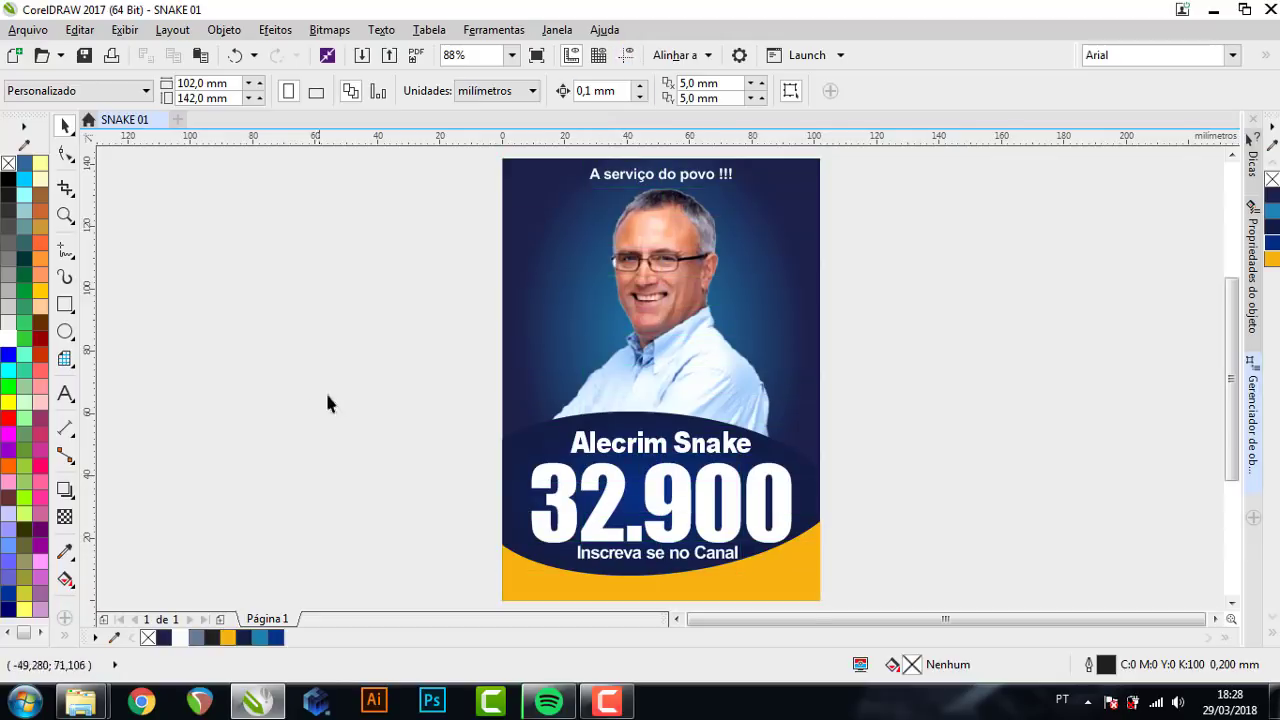
- Toggle the layout grid again and start a new text entry left of the page
{"action": "left_click", "coordinate": [626, 57]}
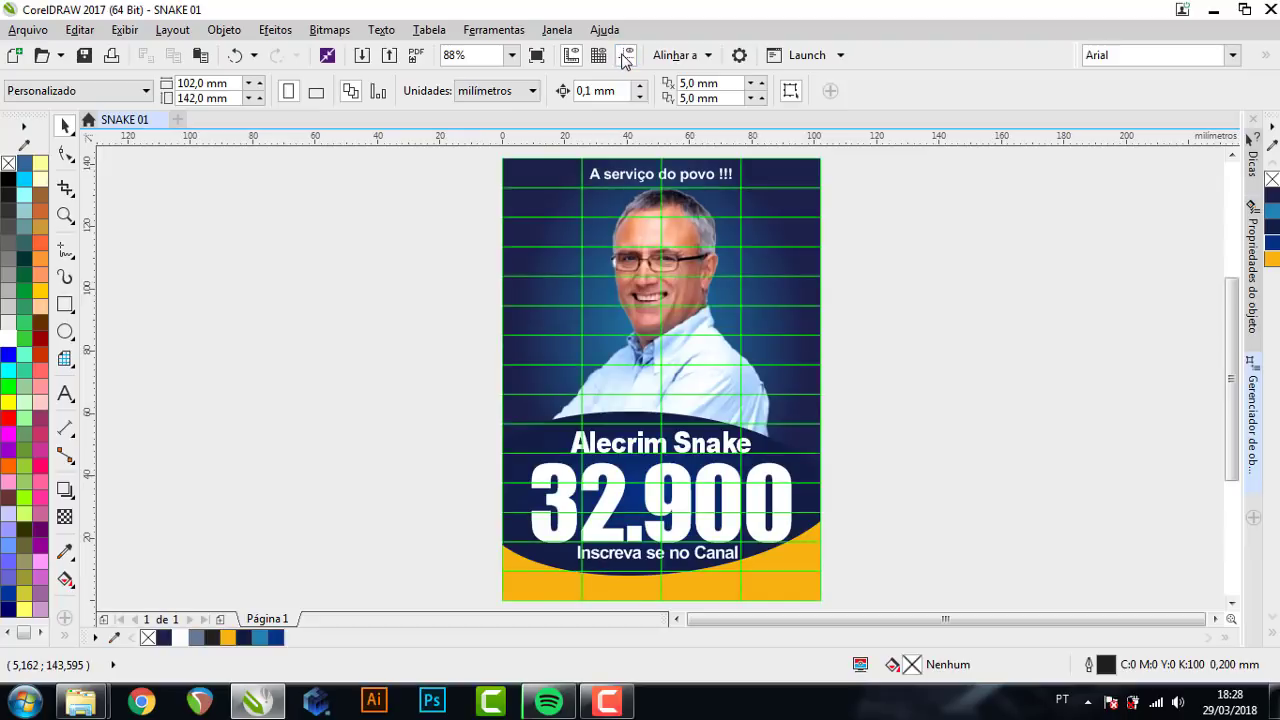
{"action": "left_click", "coordinate": [626, 58]}
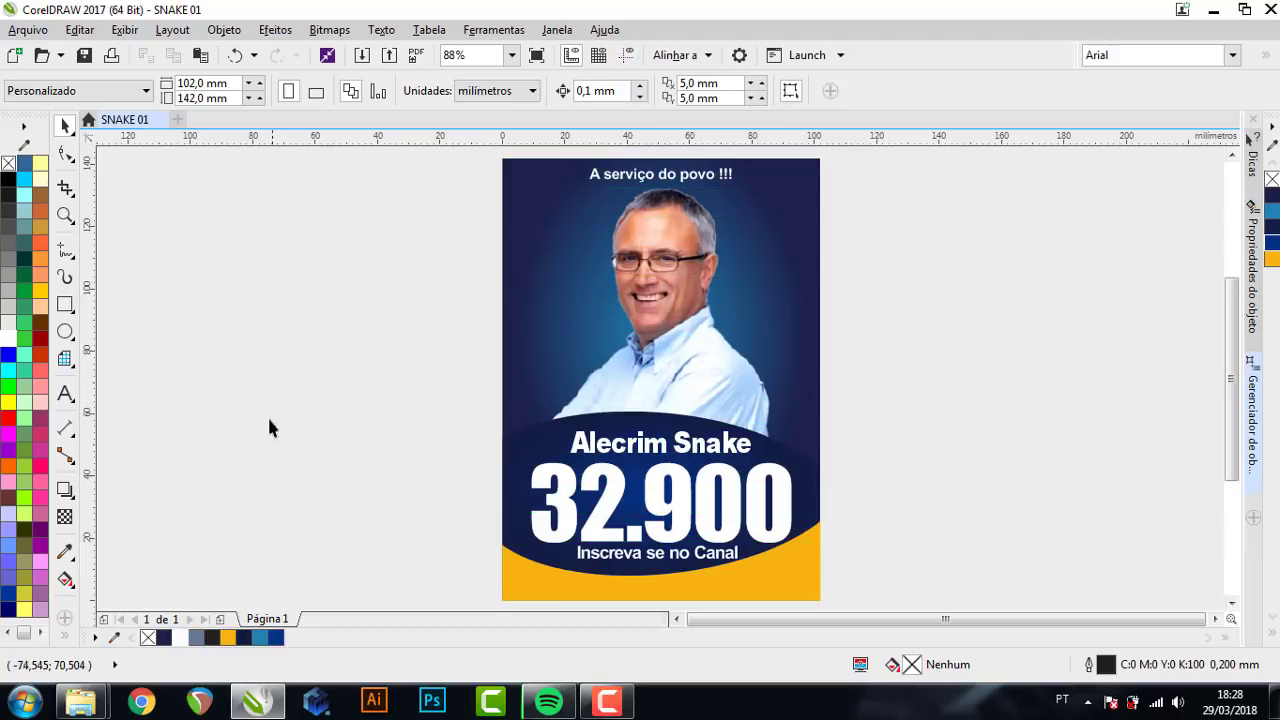
{"action": "left_click", "coordinate": [65, 394]}
{"action": "left_click", "coordinate": [231, 434]}
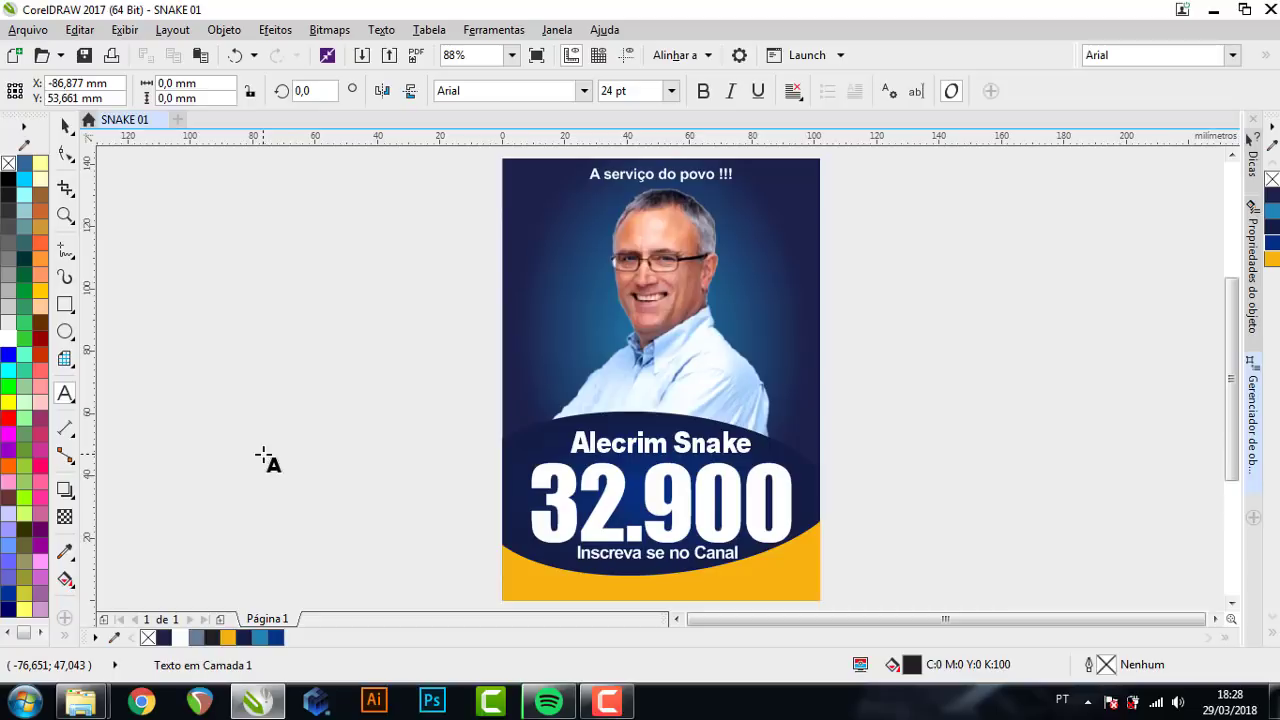
- Add the white note 'aqui voce pode colocar numeração de tiragem' at about 9 pt above the name
{"action": "type", "text": "aqui voce"}
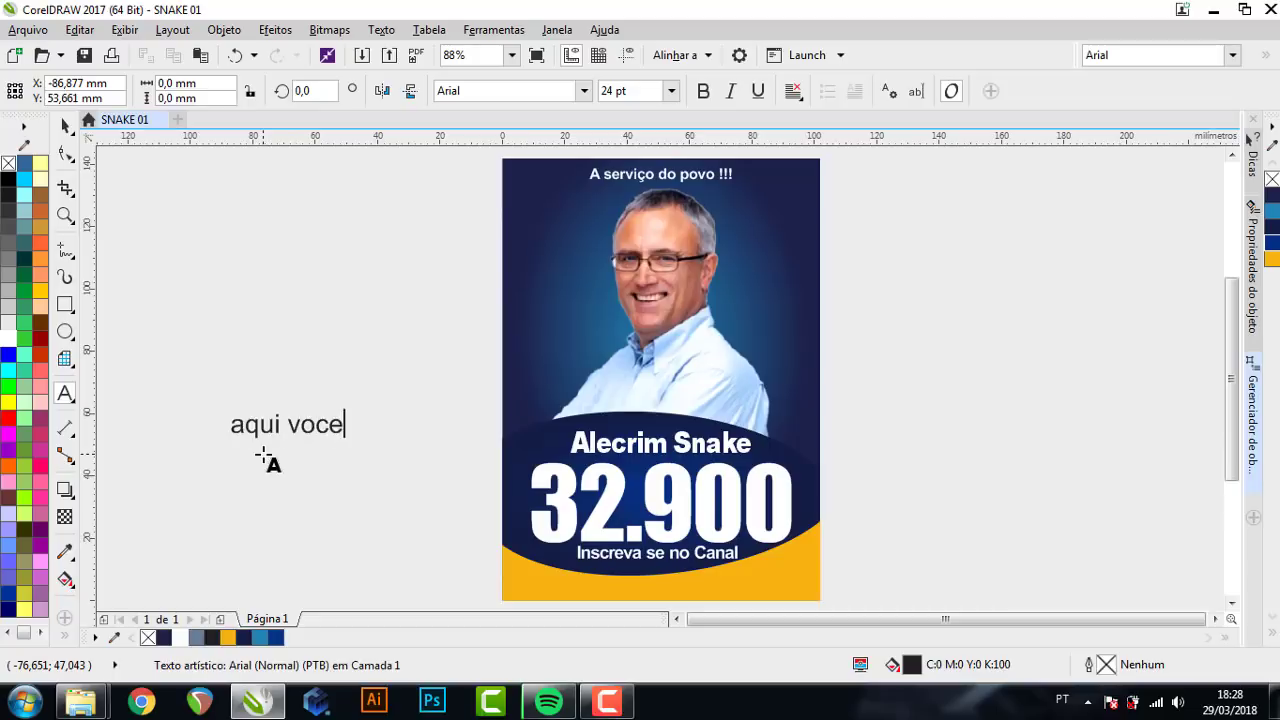
{"action": "type", "text": " pode colocar"}
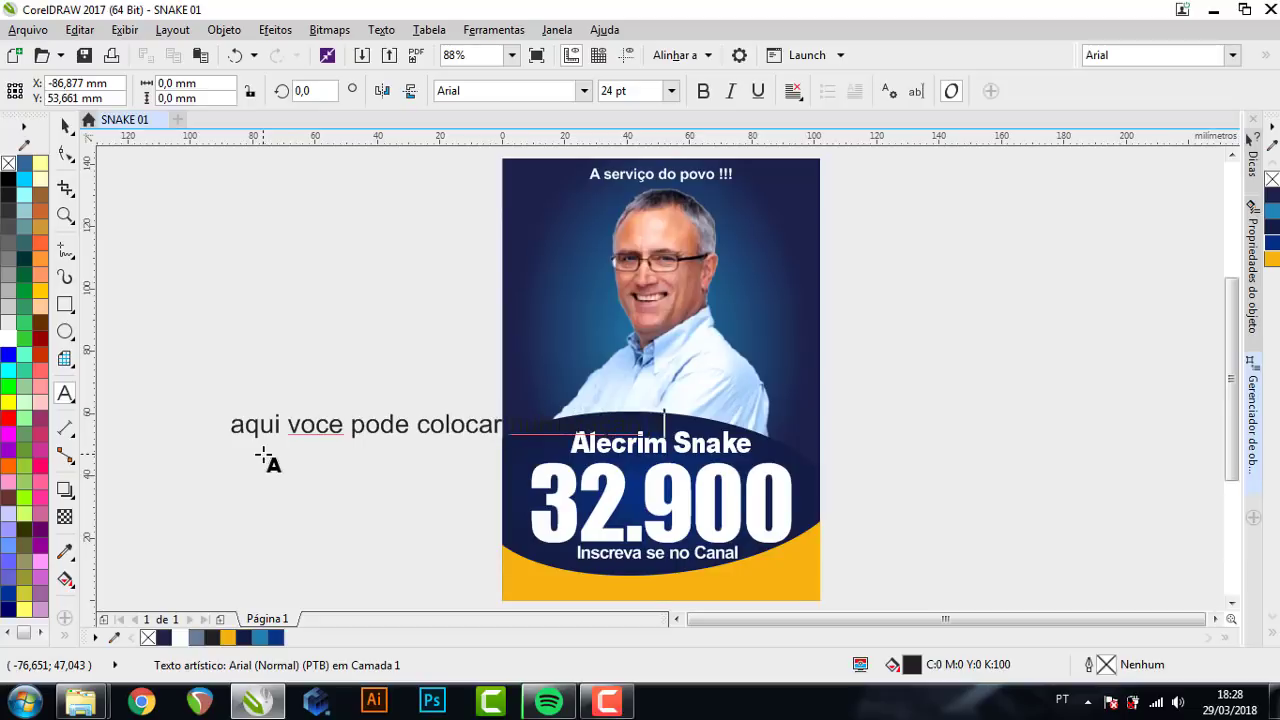
{"action": "type", "text": " agem"}
{"action": "left_click", "coordinate": [65, 125]}
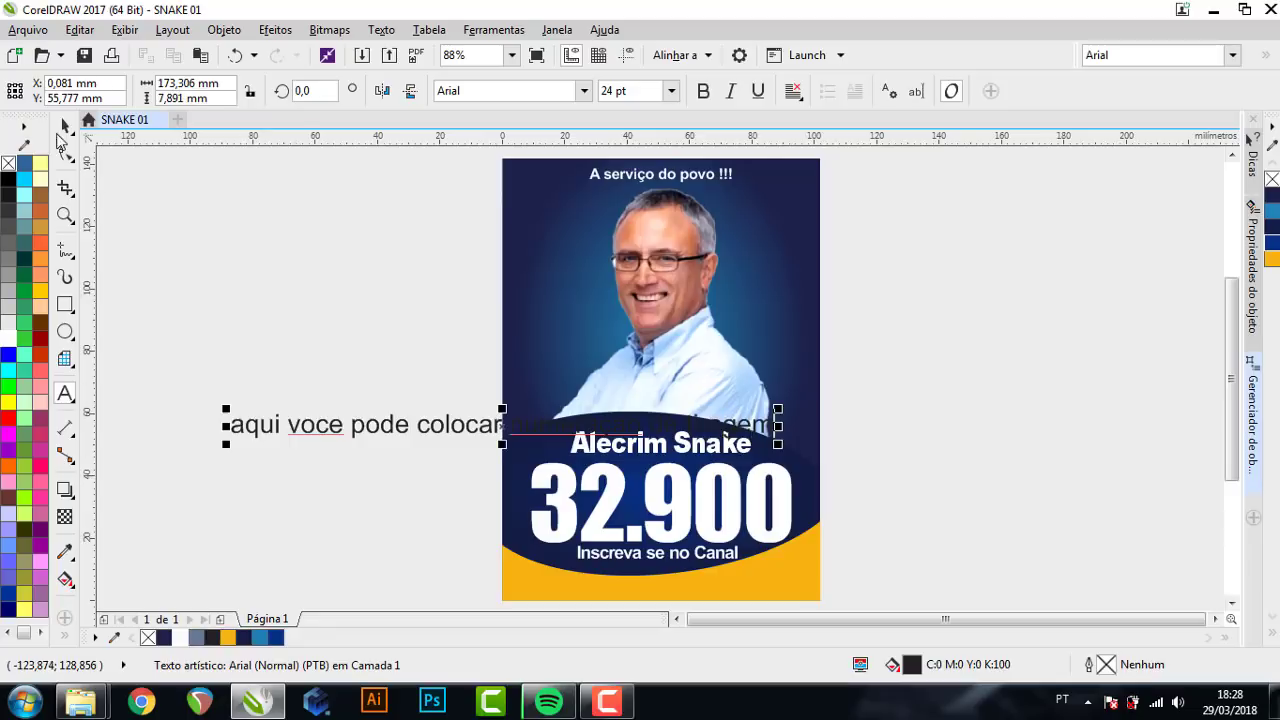
{"action": "left_click", "coordinate": [177, 639]}
{"action": "left_click_drag", "start_coordinate": [226, 444], "coordinate": [520, 428]}
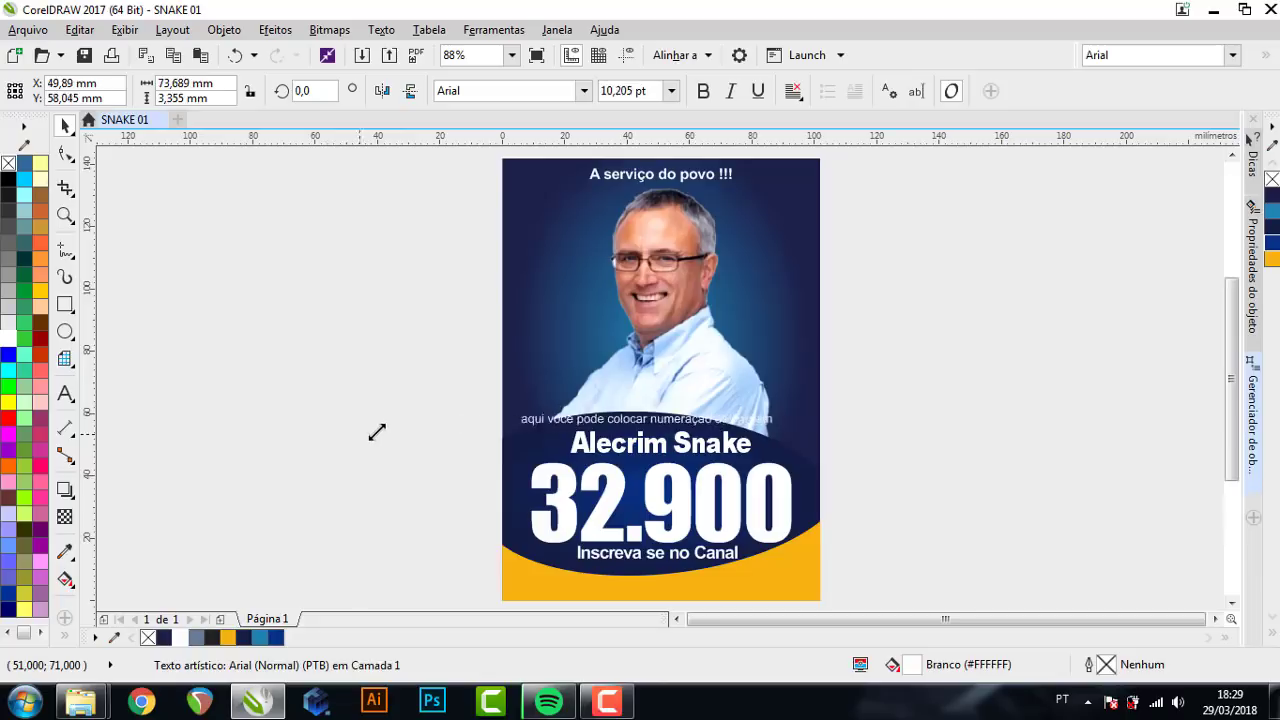
{"action": "left_click_drag", "start_coordinate": [377, 432], "coordinate": [367, 434]}
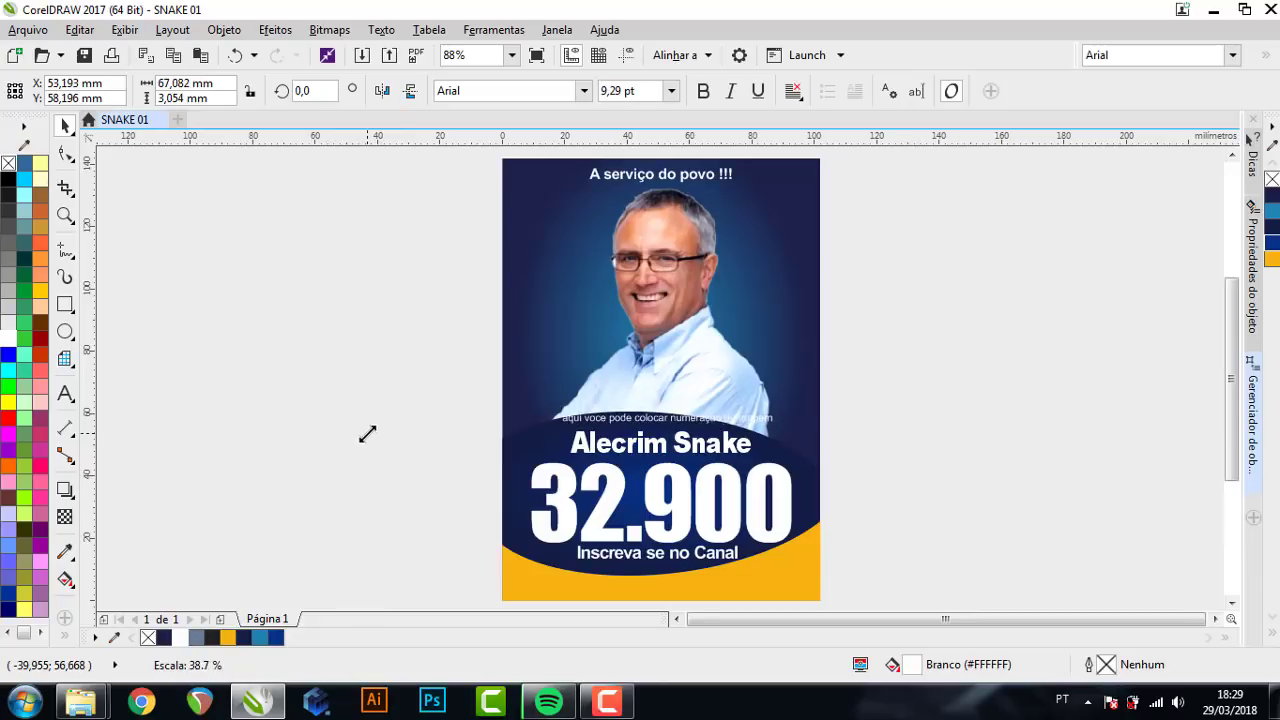
{"action": "left_click", "coordinate": [596, 418]}
- Rotate the note 90° so it runs vertically along the flyer's left edge
{"action": "mouse_move", "coordinate": [556, 432]}
{"action": "left_mouse_down"}
{"action": "mouse_move", "coordinate": [590, 468]}
{"action": "mouse_move", "coordinate": [668, 460]}
{"action": "mouse_move", "coordinate": [522, 351]}
{"action": "left_mouse_up"}
{"action": "scroll", "coordinate": [522, 351], "scroll_direction": "up", "scroll_amount": 4}
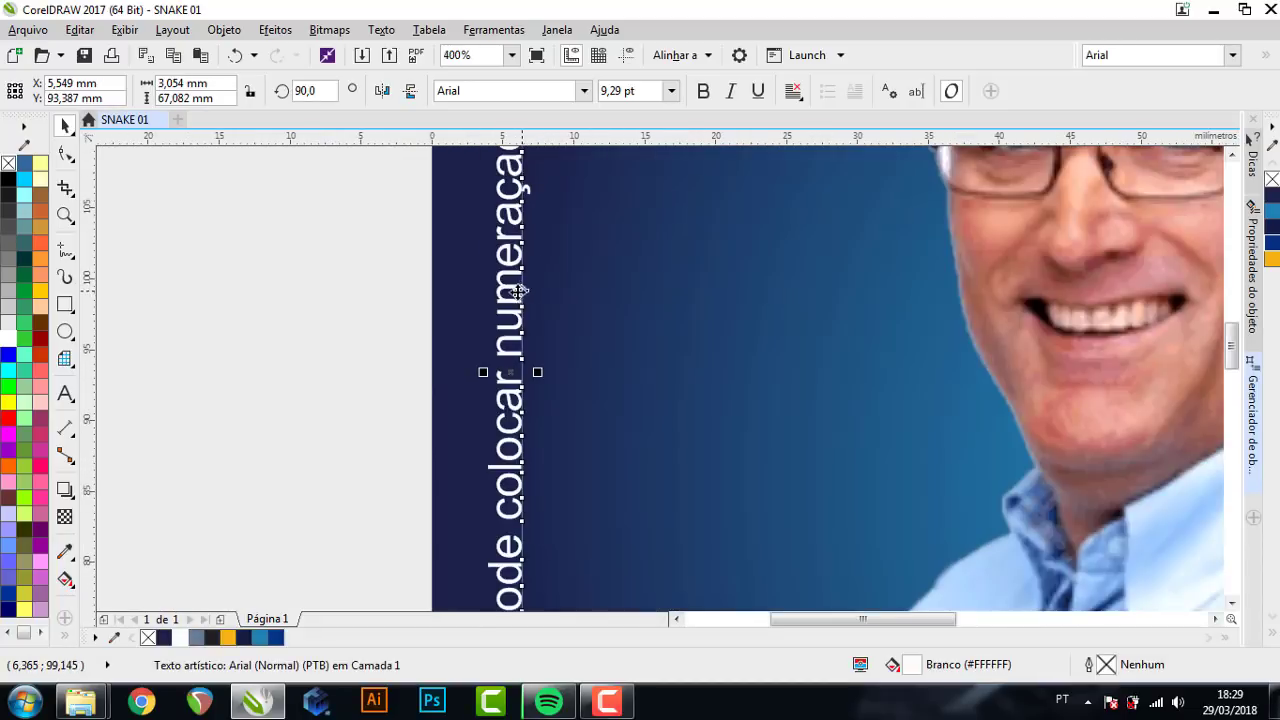
{"action": "left_click_drag", "start_coordinate": [520, 291], "coordinate": [508, 300]}
{"action": "scroll", "coordinate": [494, 328], "scroll_direction": "down", "scroll_amount": 3}
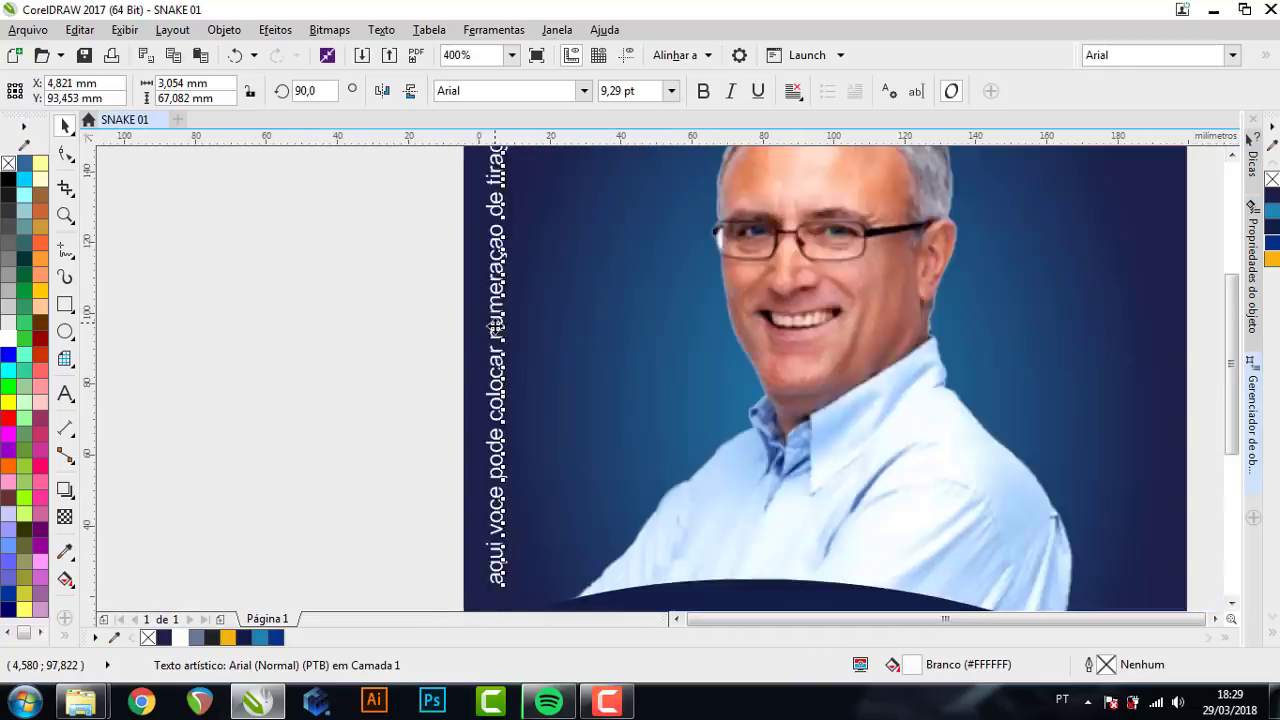
{"action": "scroll", "coordinate": [494, 328], "scroll_direction": "down", "scroll_amount": 4}
{"action": "left_click", "coordinate": [449, 346]}
{"action": "scroll", "coordinate": [511, 347], "scroll_direction": "up", "scroll_amount": 1}
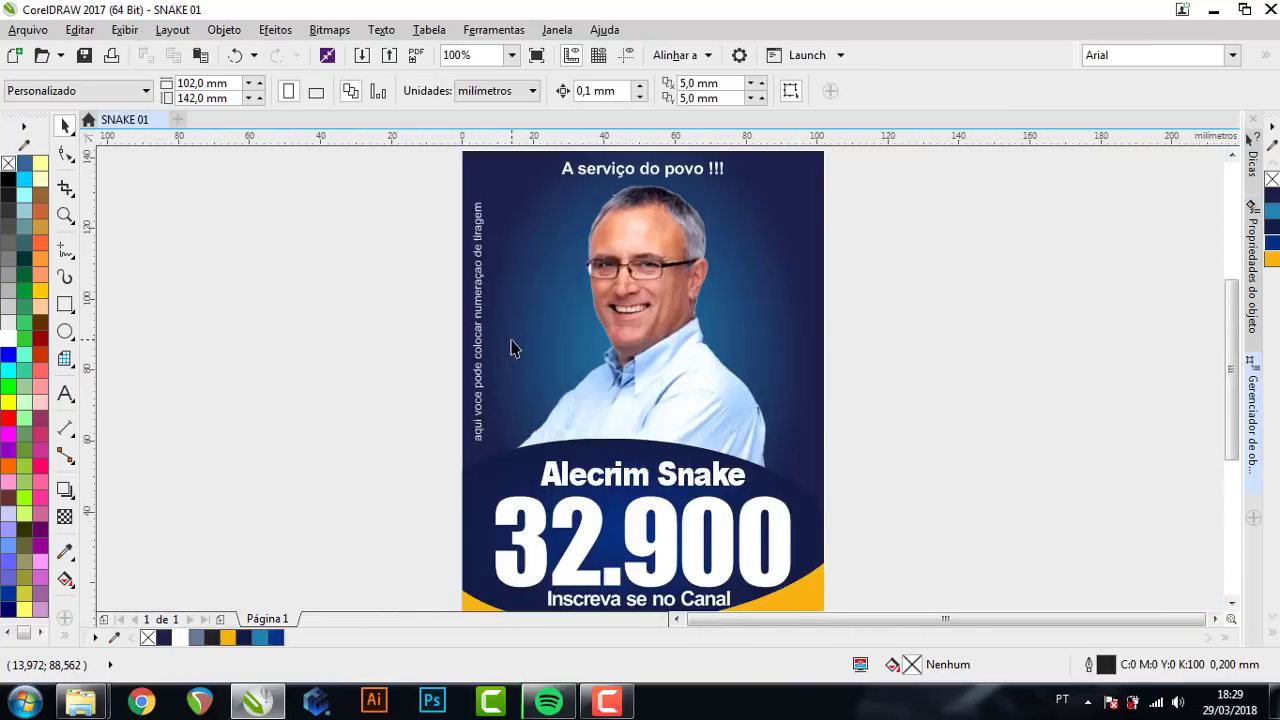
{"action": "scroll", "coordinate": [511, 347], "scroll_direction": "down", "scroll_amount": 1}
- Fine-tune the left note's position and drop a copy on the flyer's right edge
{"action": "left_click", "coordinate": [518, 322]}
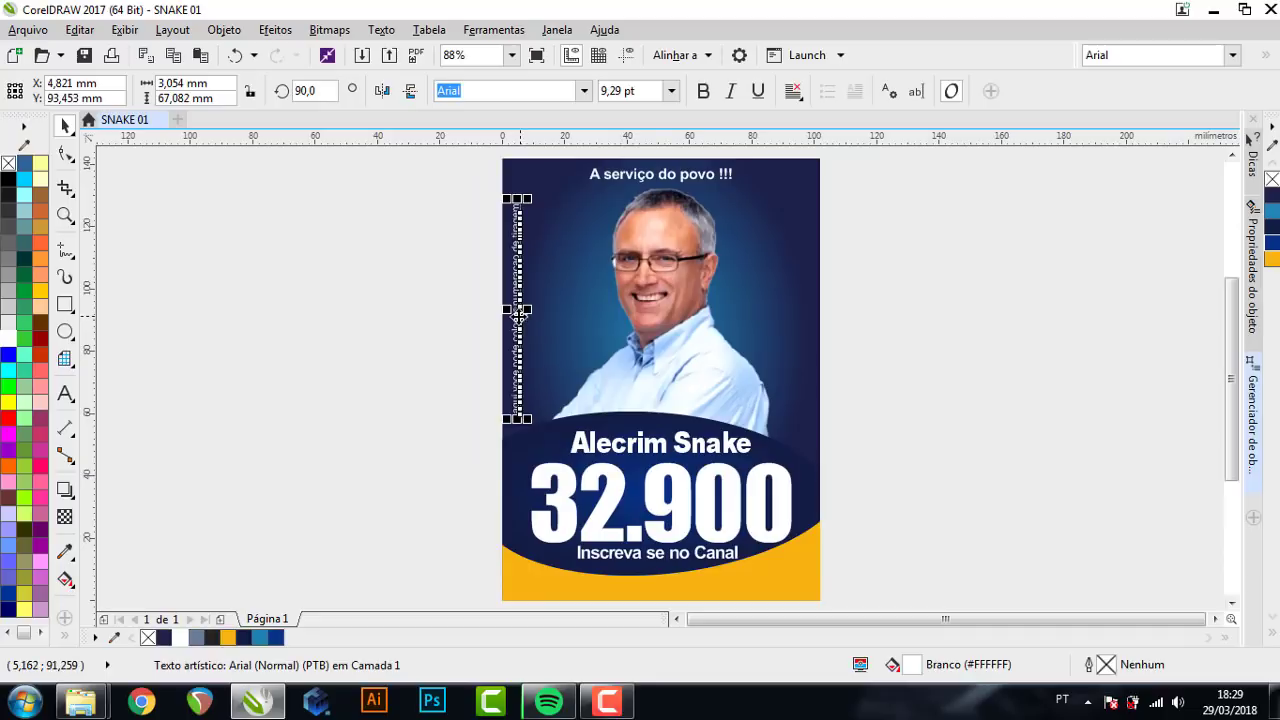
{"action": "left_click_drag", "start_coordinate": [519, 312], "coordinate": [523, 318]}
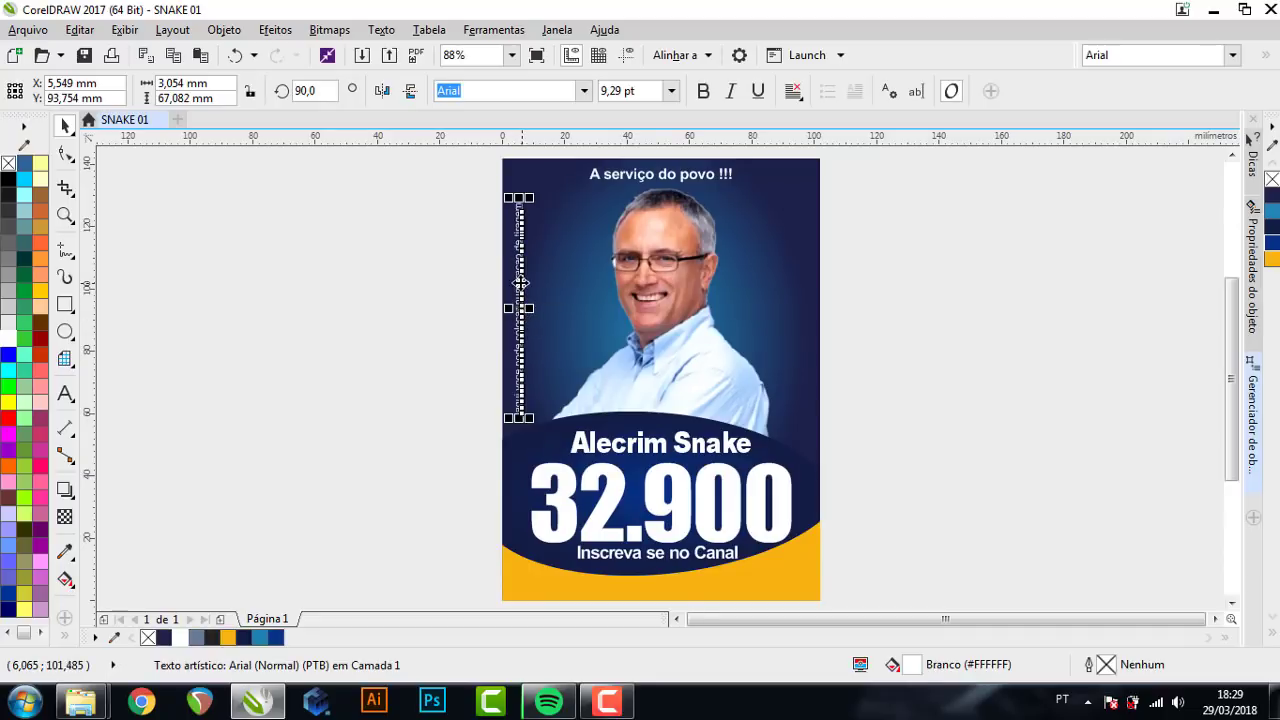
{"action": "left_click_drag", "start_coordinate": [522, 313], "coordinate": [808, 300]}
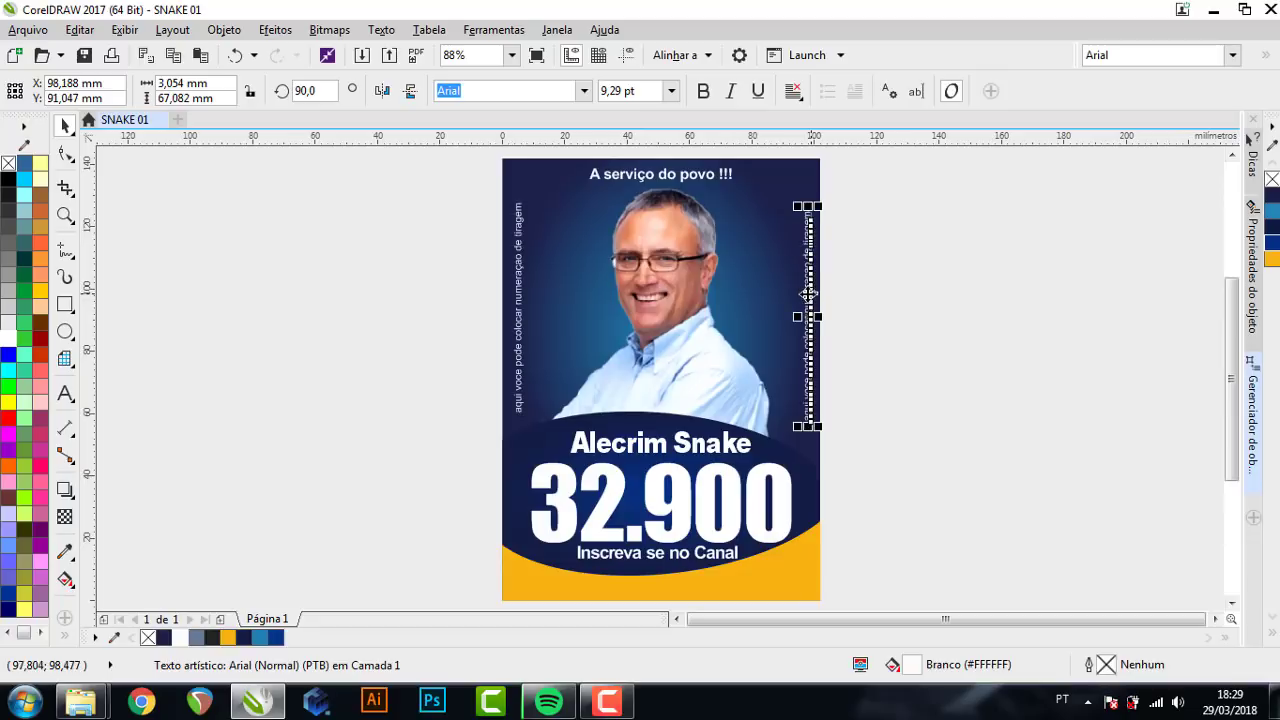
- Replace the right-edge copy's wording with 'canal corel snake'
{"action": "double_click", "coordinate": [808, 295]}
{"action": "key", "text": "ctrl+a"}
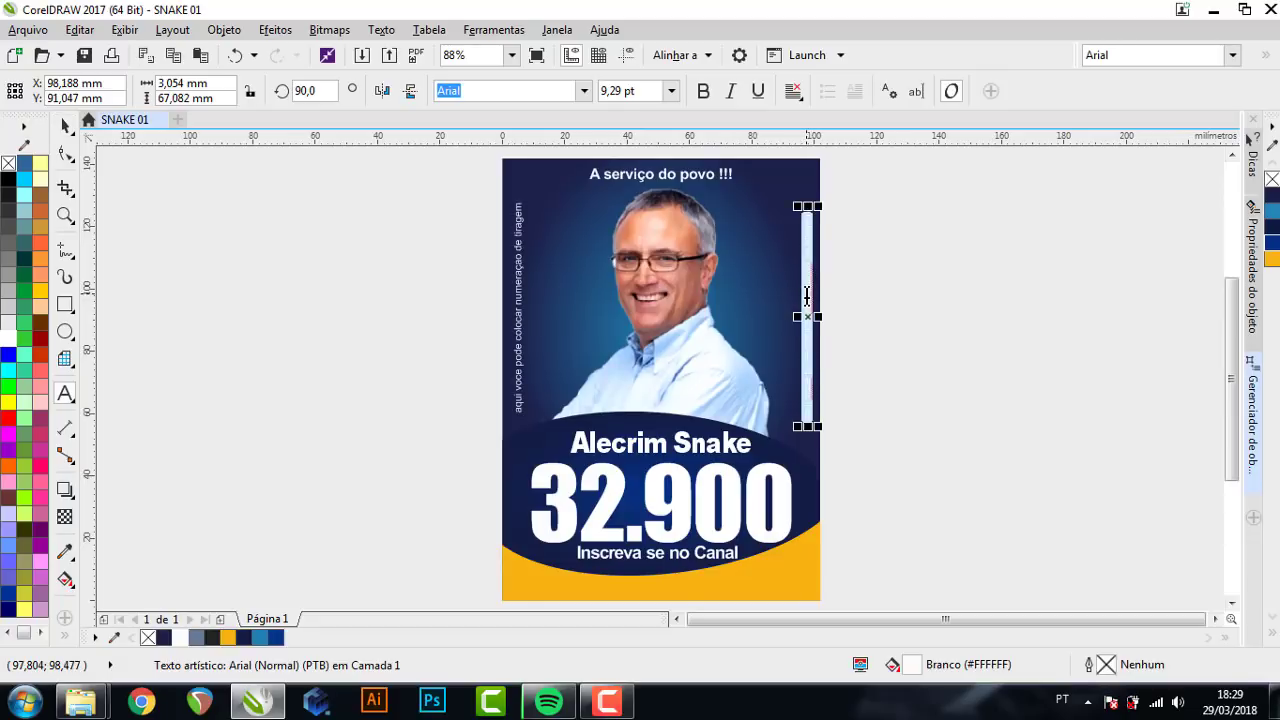
{"action": "key", "text": "Delete"}
{"action": "type", "text": "canal corel snake"}
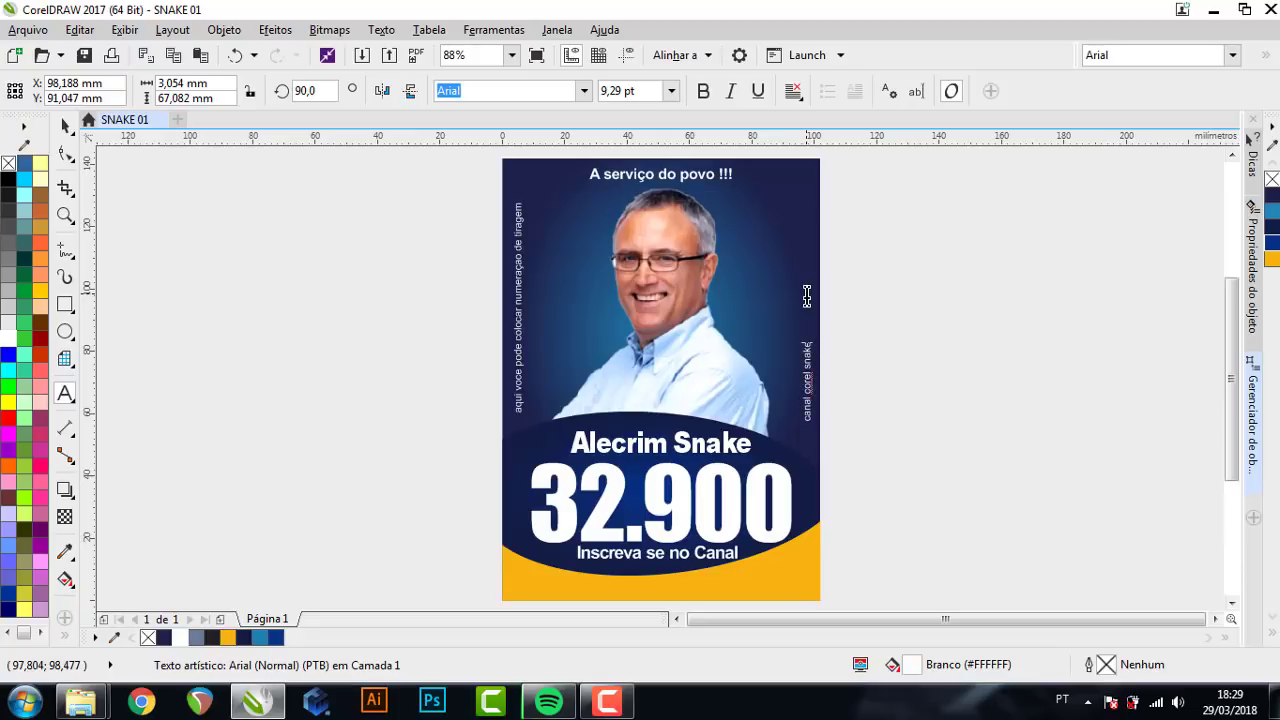
- Move the 'canal corel snake' text higher along the right edge
{"action": "left_click", "coordinate": [935, 368]}
{"action": "left_click_drag", "start_coordinate": [812, 346], "coordinate": [818, 314]}
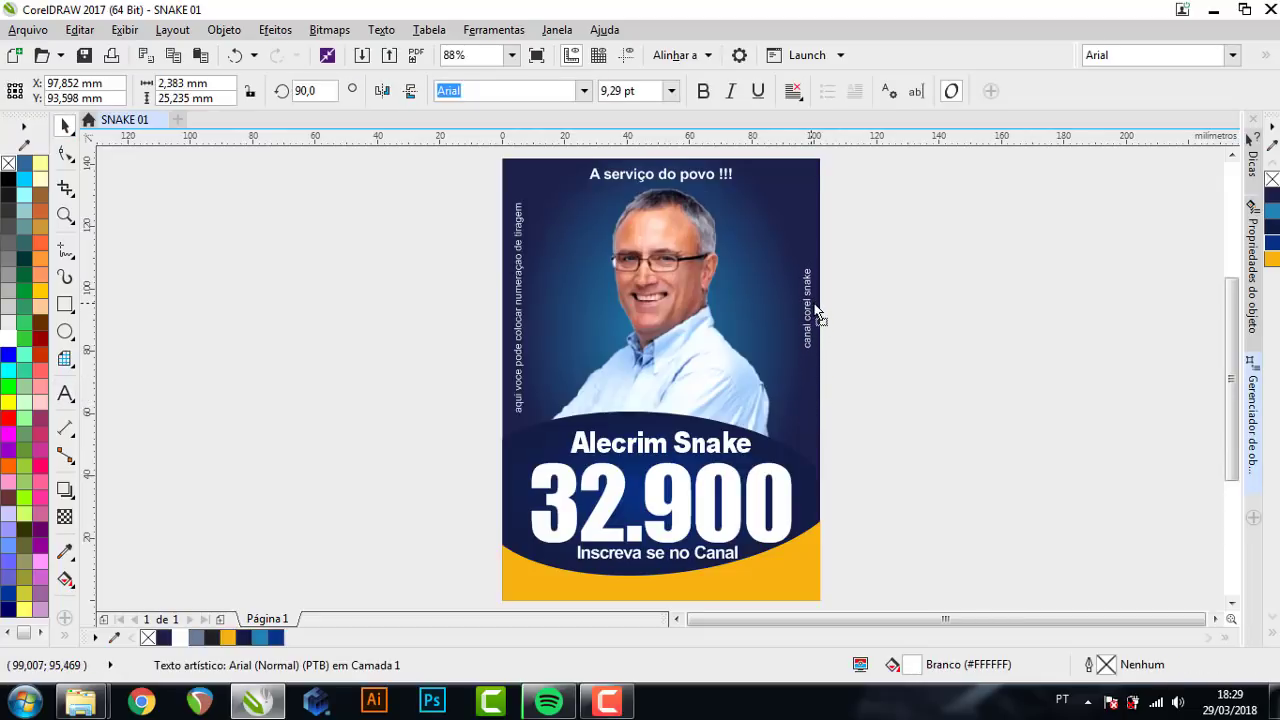
{"action": "left_click", "coordinate": [951, 295]}
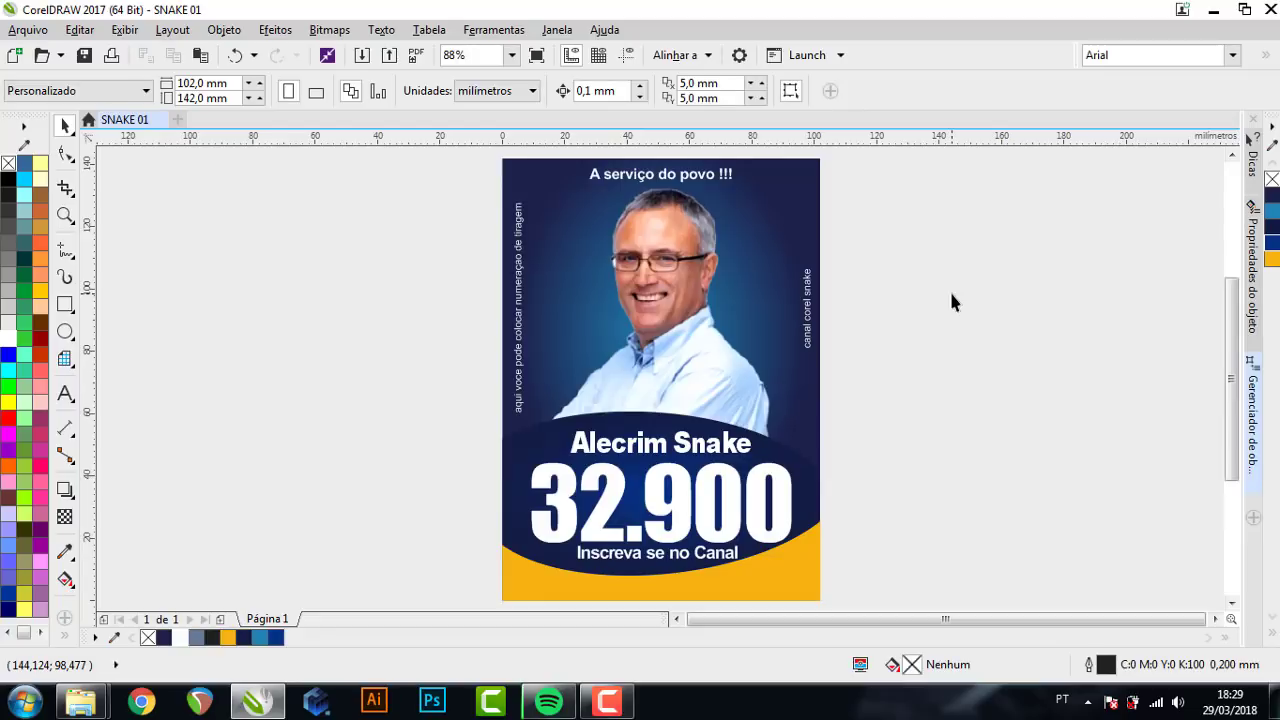
- Mirror-flip the left vertical note and turn it around to 270°
{"action": "left_click", "coordinate": [520, 342]}
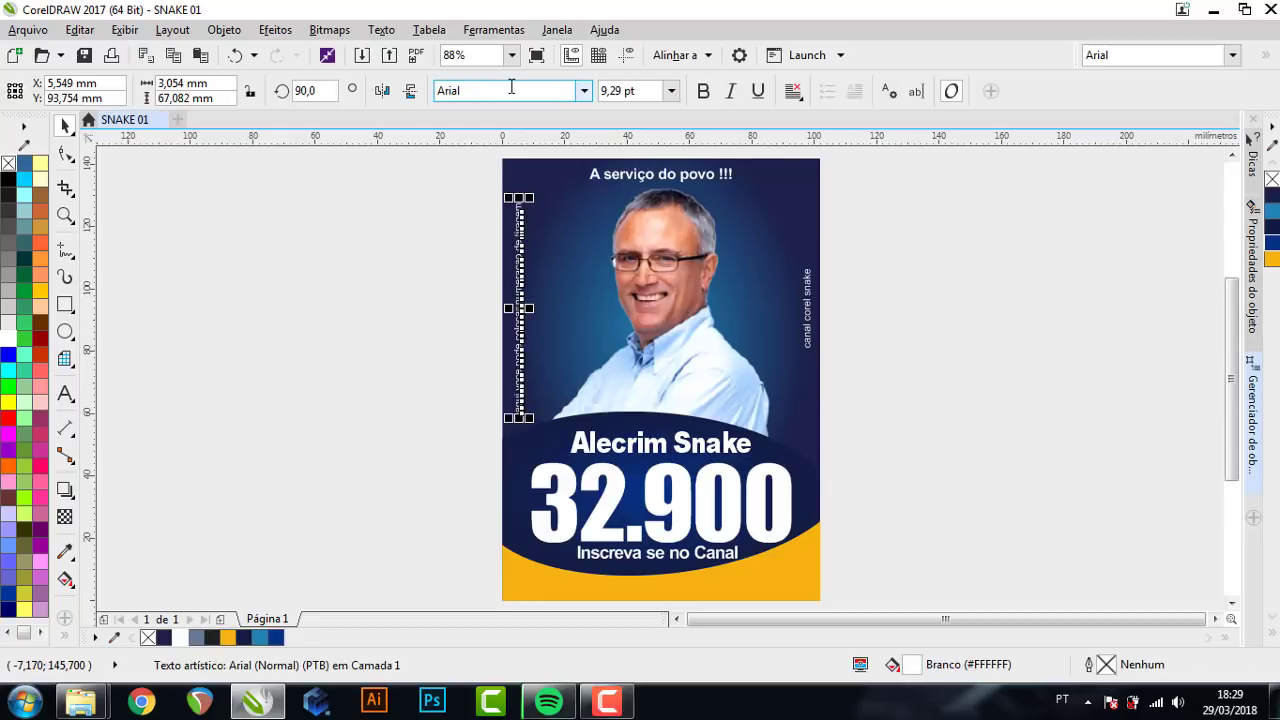
{"action": "scroll", "coordinate": [517, 368], "scroll_direction": "up", "scroll_amount": 2}
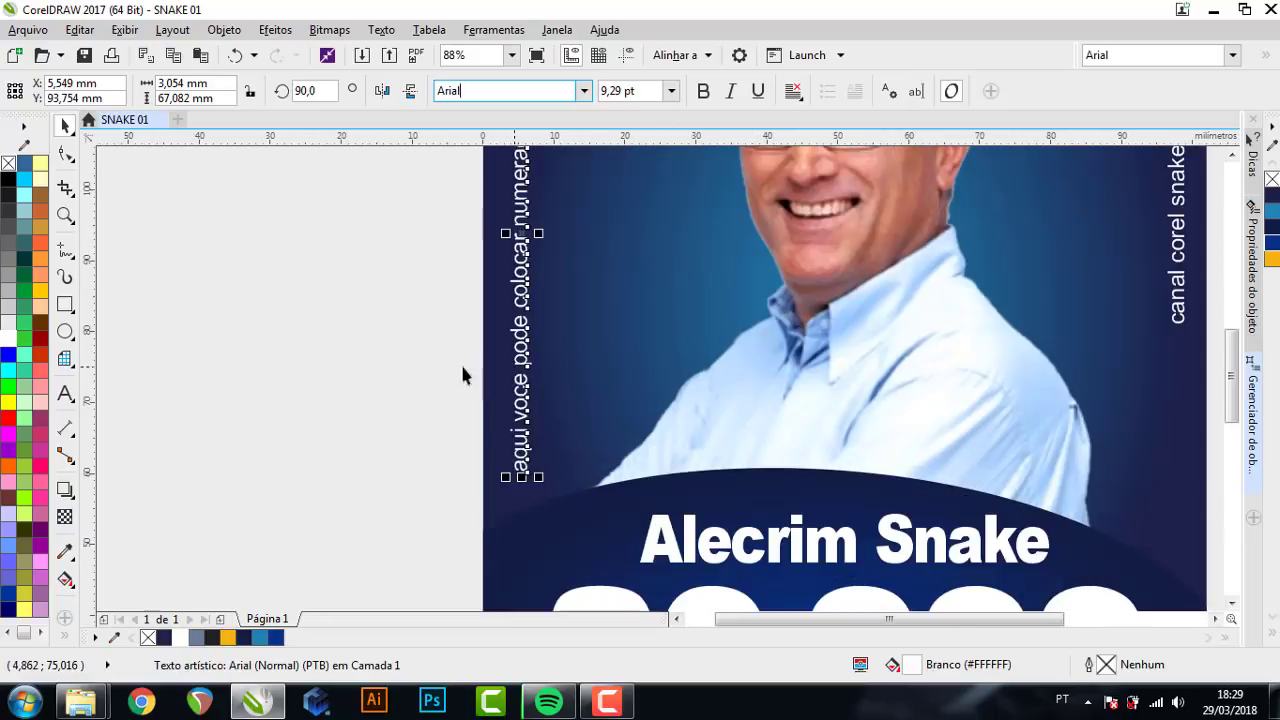
{"action": "left_click", "coordinate": [463, 371]}
{"action": "left_click", "coordinate": [522, 468]}
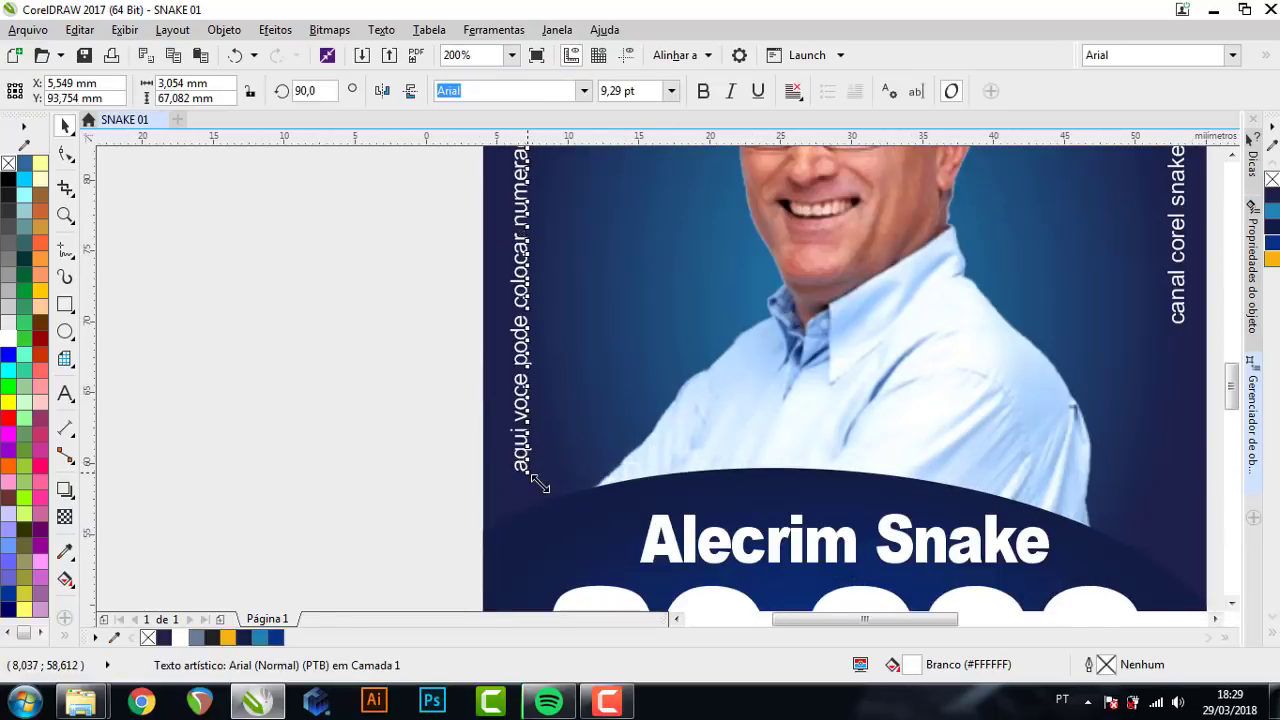
{"action": "scroll", "coordinate": [540, 484], "scroll_direction": "up", "scroll_amount": 1}
{"action": "scroll", "coordinate": [537, 472], "scroll_direction": "down", "scroll_amount": 1}
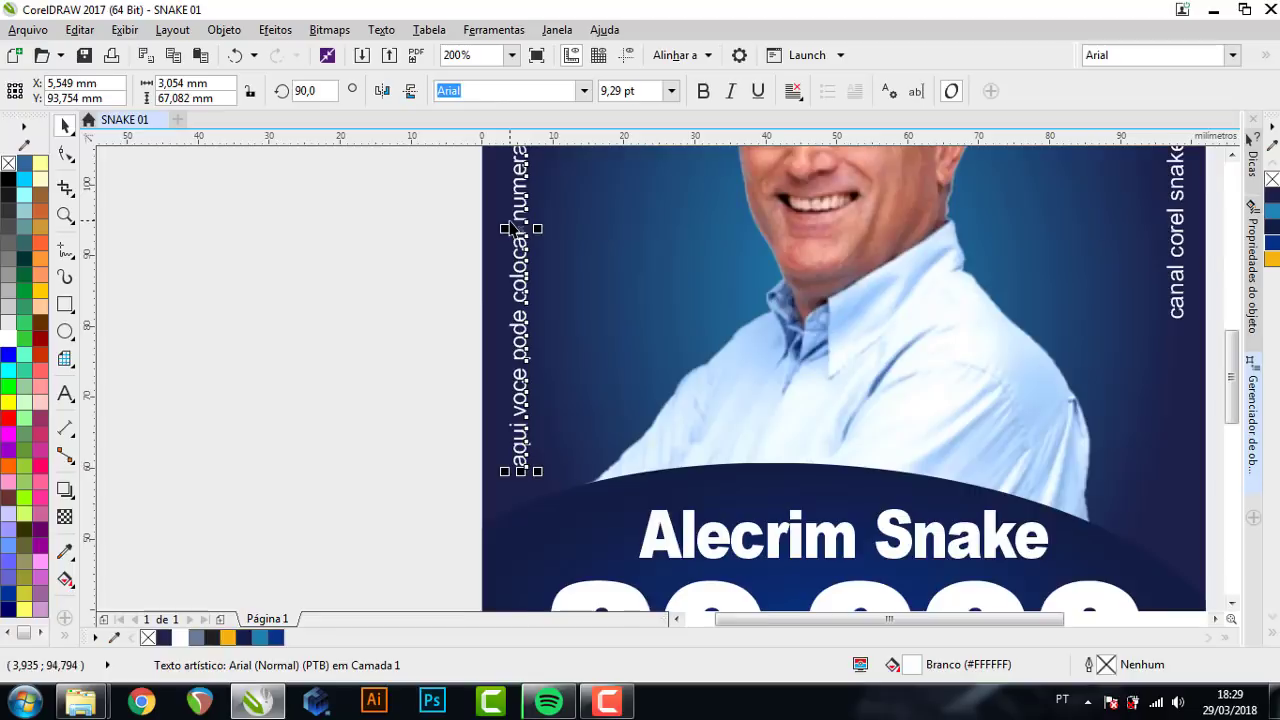
{"action": "scroll", "coordinate": [521, 237], "scroll_direction": "up", "scroll_amount": 1}
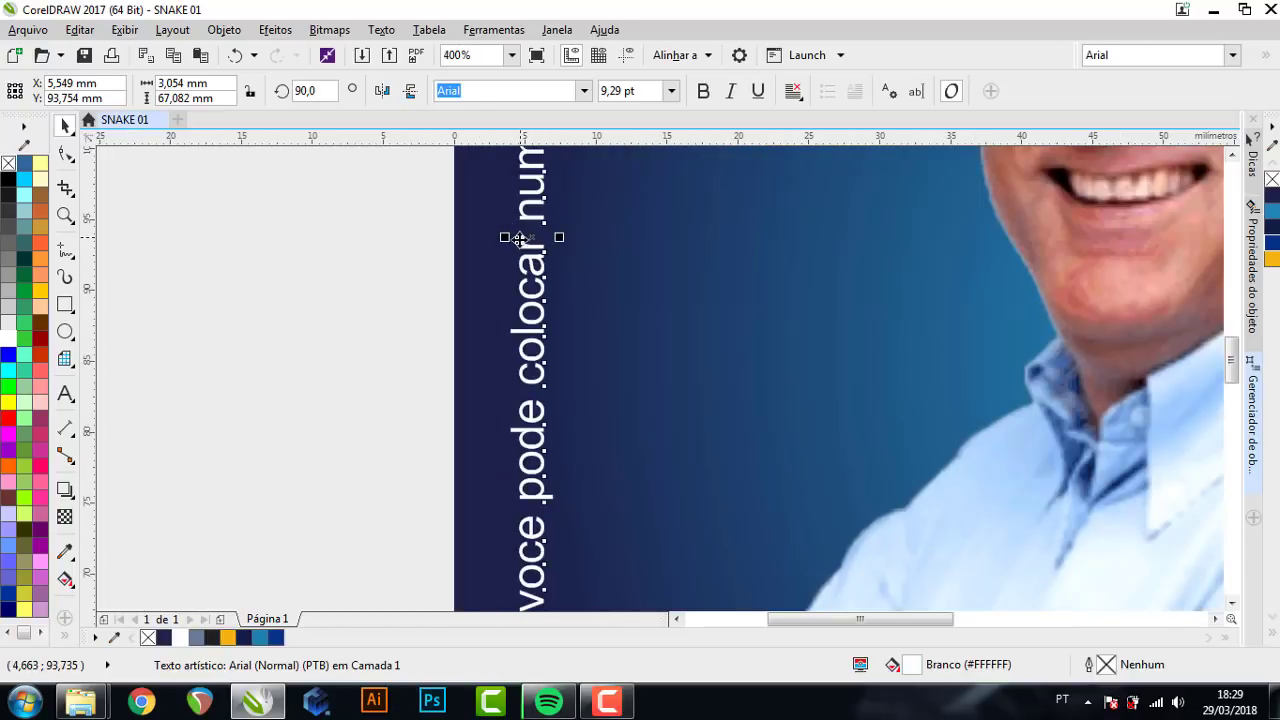
{"action": "left_click_drag", "start_coordinate": [551, 237], "coordinate": [522, 242]}
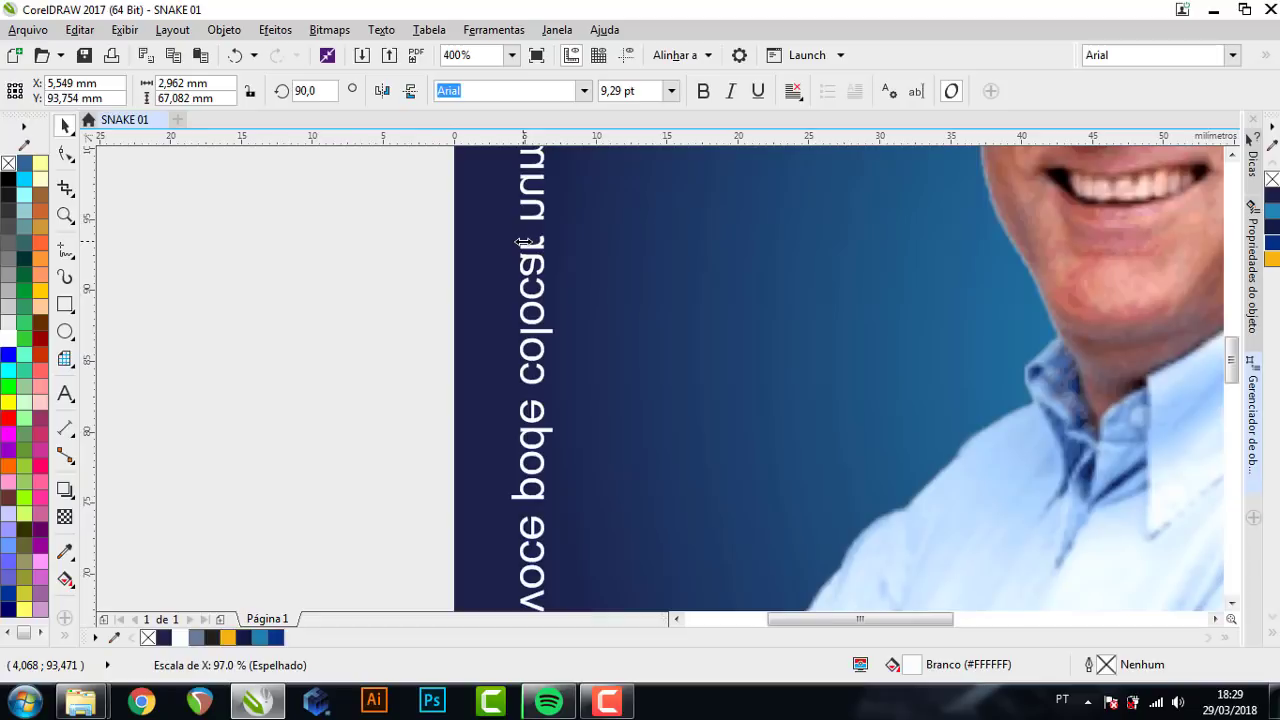
{"action": "scroll", "coordinate": [522, 248], "scroll_direction": "down", "scroll_amount": 2}
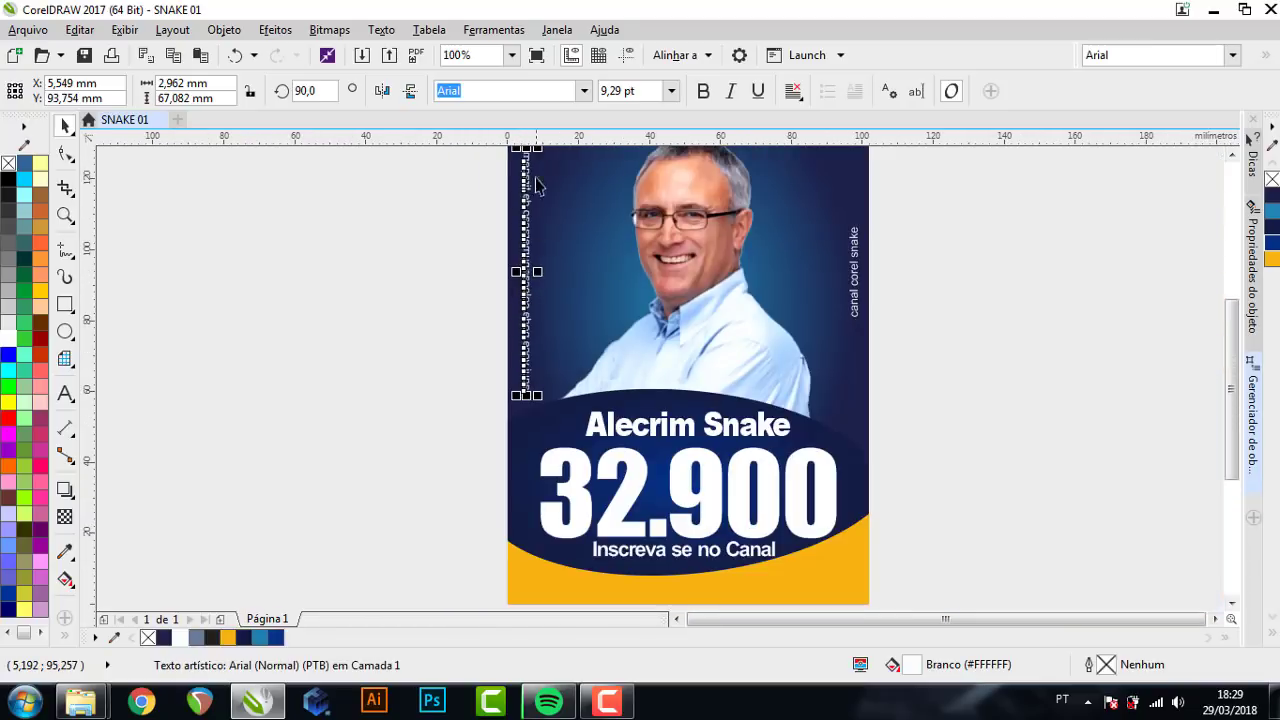
{"action": "left_click", "coordinate": [408, 97]}
{"action": "scroll", "coordinate": [522, 287], "scroll_direction": "up", "scroll_amount": 2}
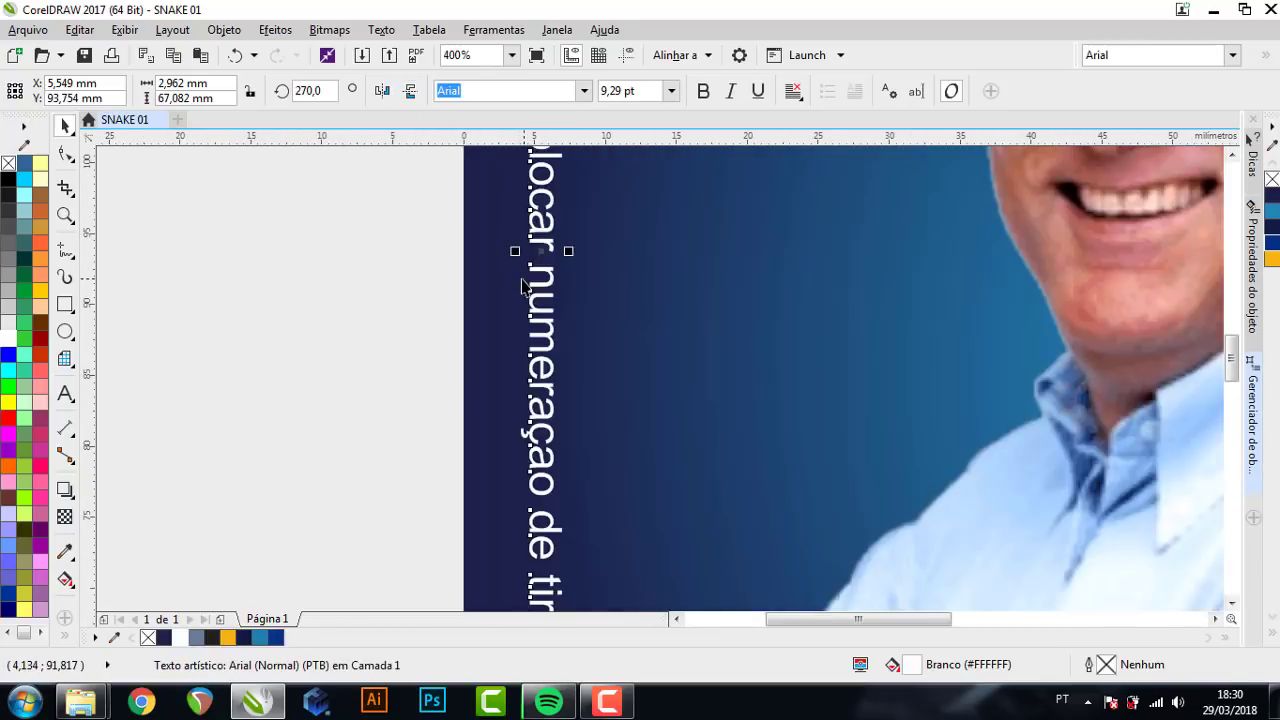
- Toggle horizontal and vertical mirroring until the left note reads upright at 90°
{"action": "left_click", "coordinate": [386, 92]}
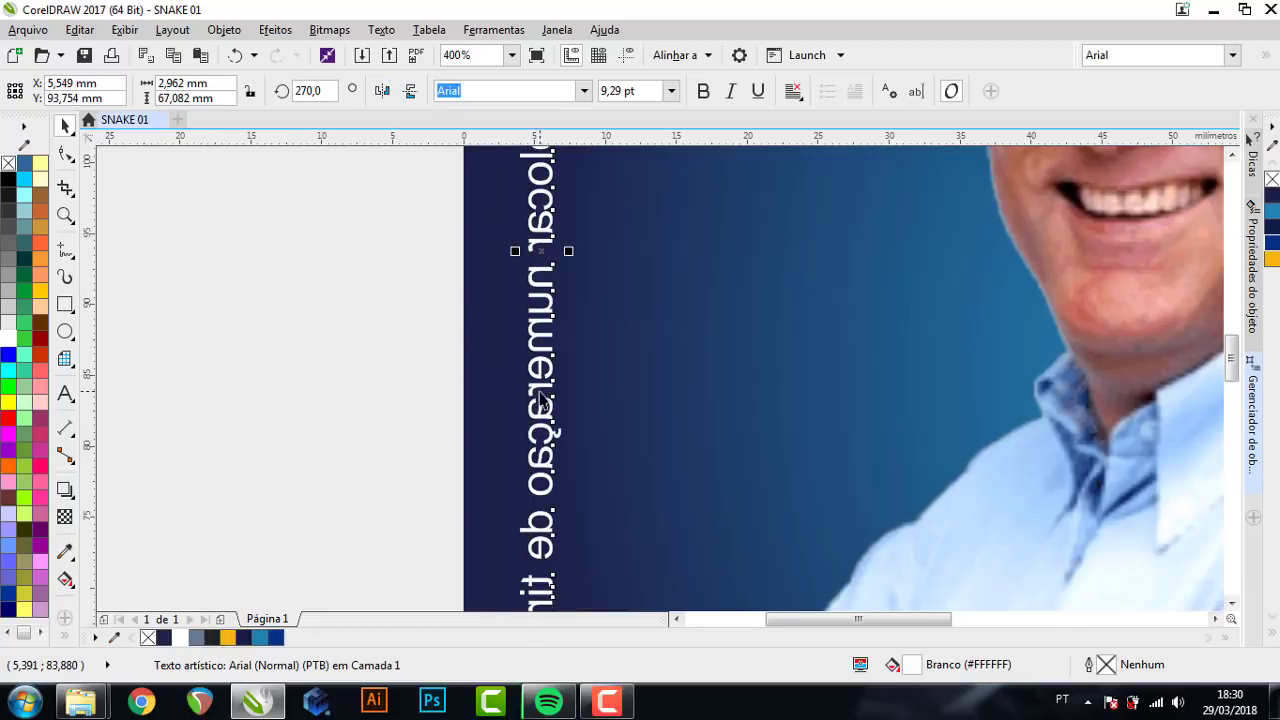
{"action": "scroll", "coordinate": [540, 400], "scroll_direction": "down", "scroll_amount": 1}
{"action": "scroll", "coordinate": [547, 488], "scroll_direction": "up", "scroll_amount": 1}
{"action": "scroll", "coordinate": [513, 447], "scroll_direction": "down", "scroll_amount": 1}
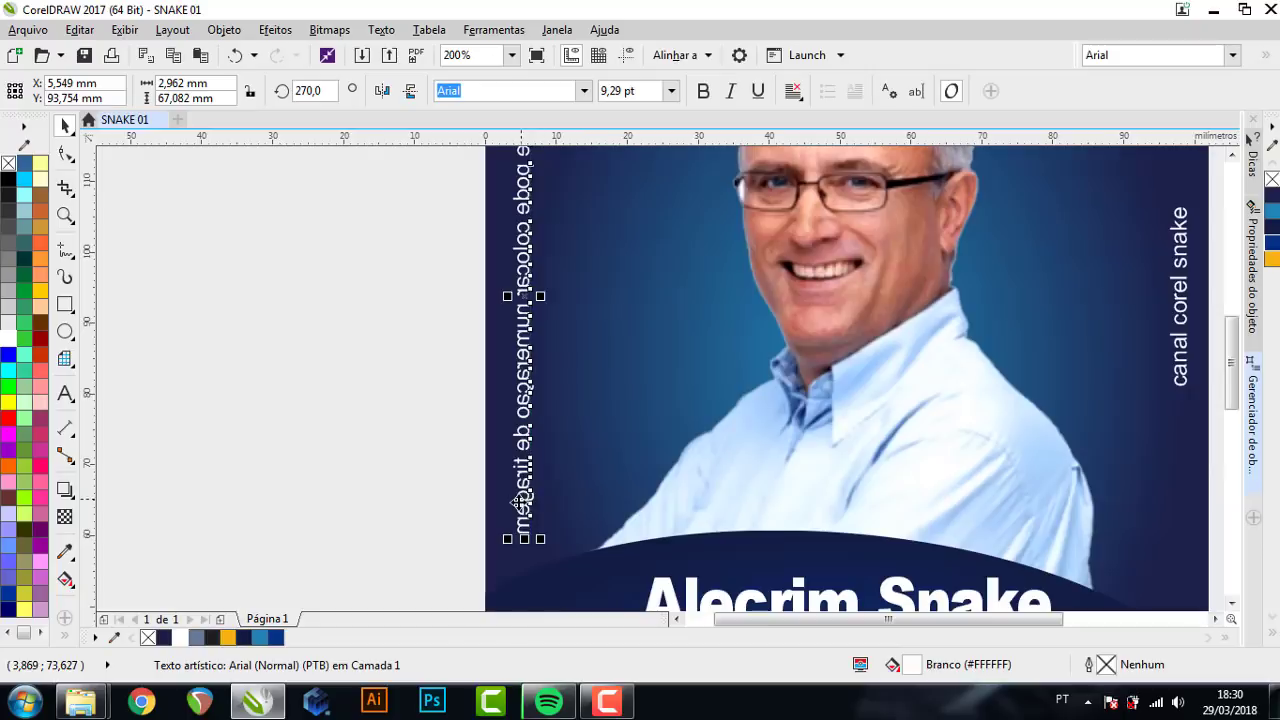
{"action": "scroll", "coordinate": [520, 500], "scroll_direction": "up", "scroll_amount": 1}
{"action": "left_click", "coordinate": [411, 92]}
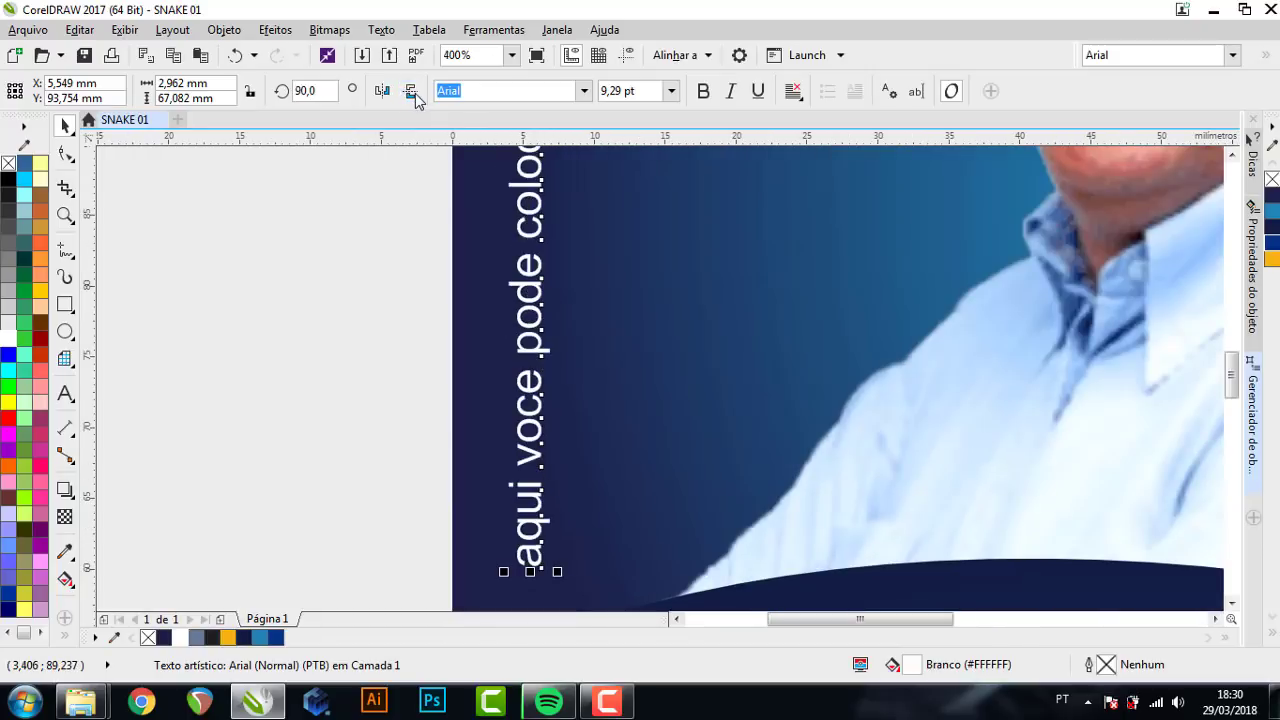
{"action": "scroll", "coordinate": [551, 355], "scroll_direction": "down", "scroll_amount": 1}
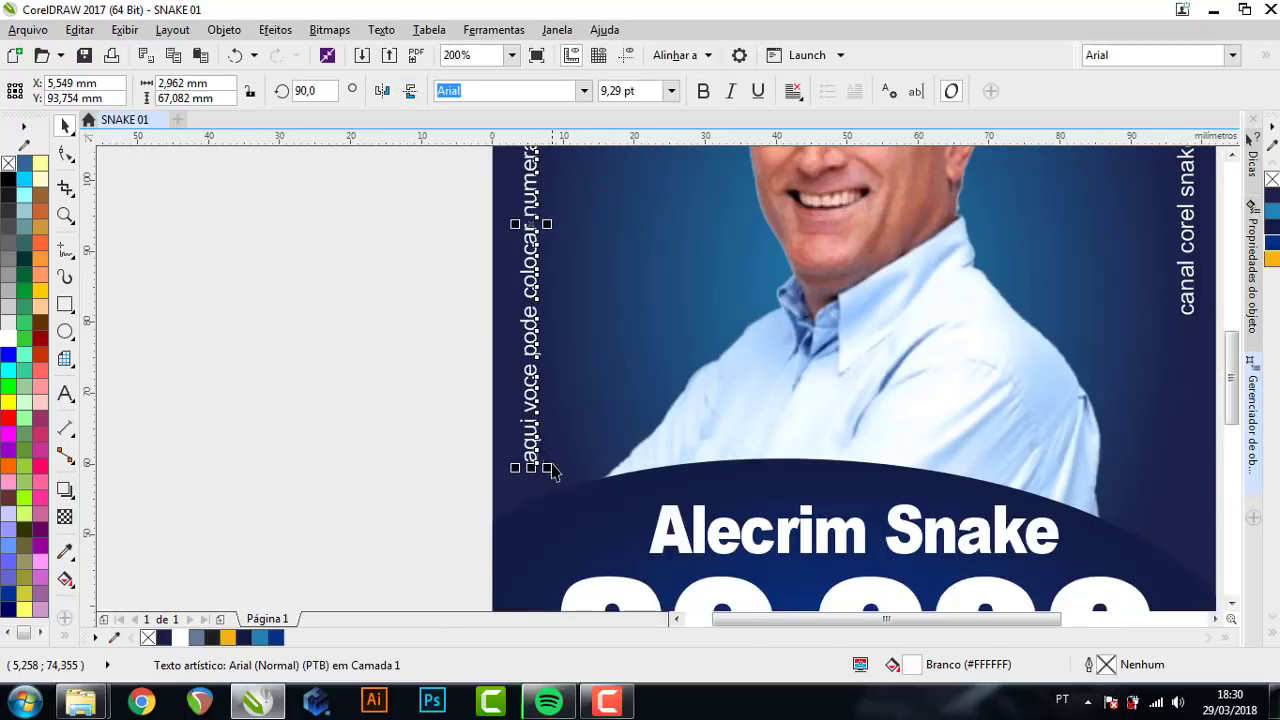
{"action": "left_click", "coordinate": [382, 91]}
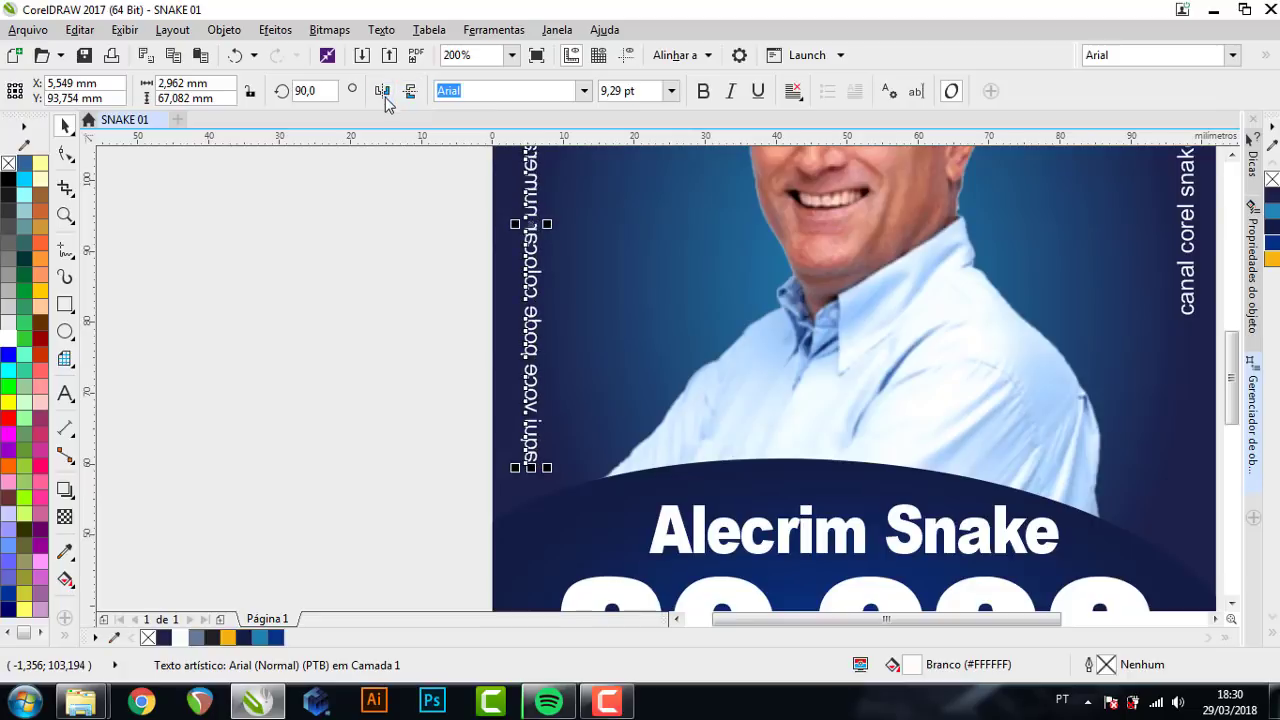
{"action": "left_click", "coordinate": [408, 324]}
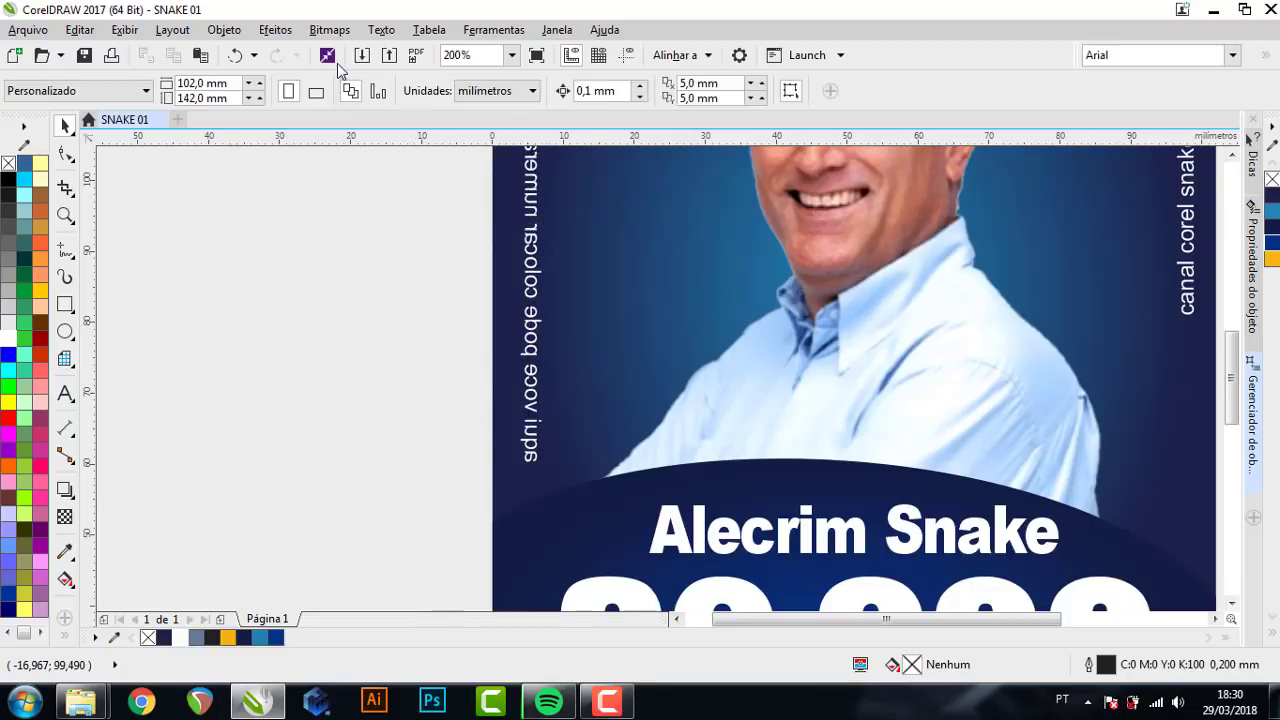
{"action": "left_click", "coordinate": [535, 272]}
{"action": "left_click", "coordinate": [382, 91]}
- Scale the left vertical note down to 6.482 pt by its corner handle
{"action": "key", "text": "Escape"}
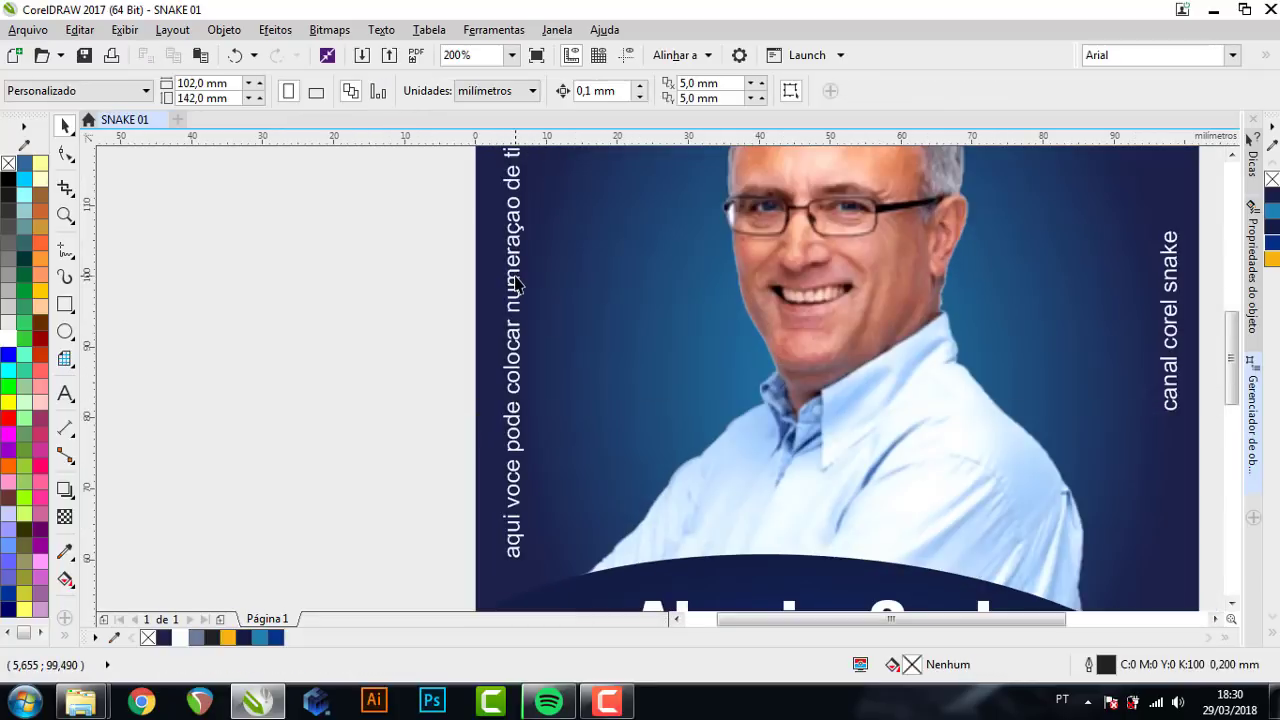
{"action": "left_click_drag", "start_coordinate": [517, 285], "coordinate": [513, 288]}
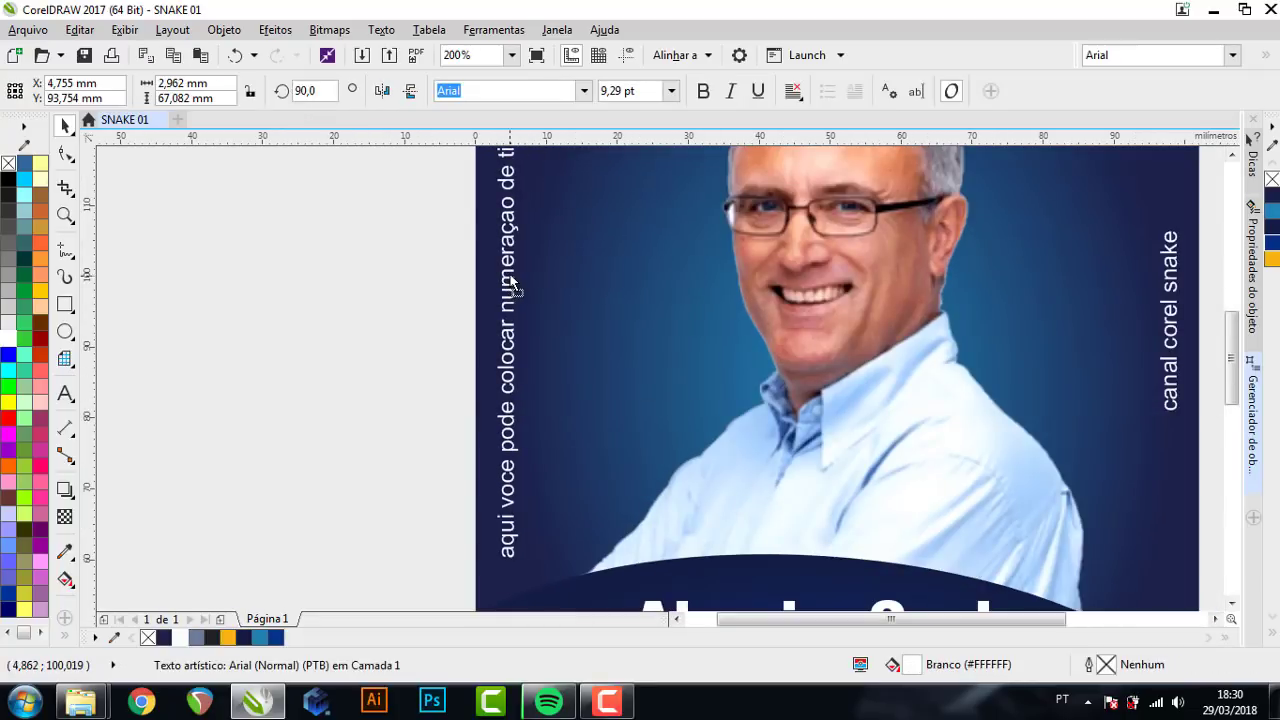
{"action": "scroll", "coordinate": [514, 560], "scroll_direction": "up", "scroll_amount": 1}
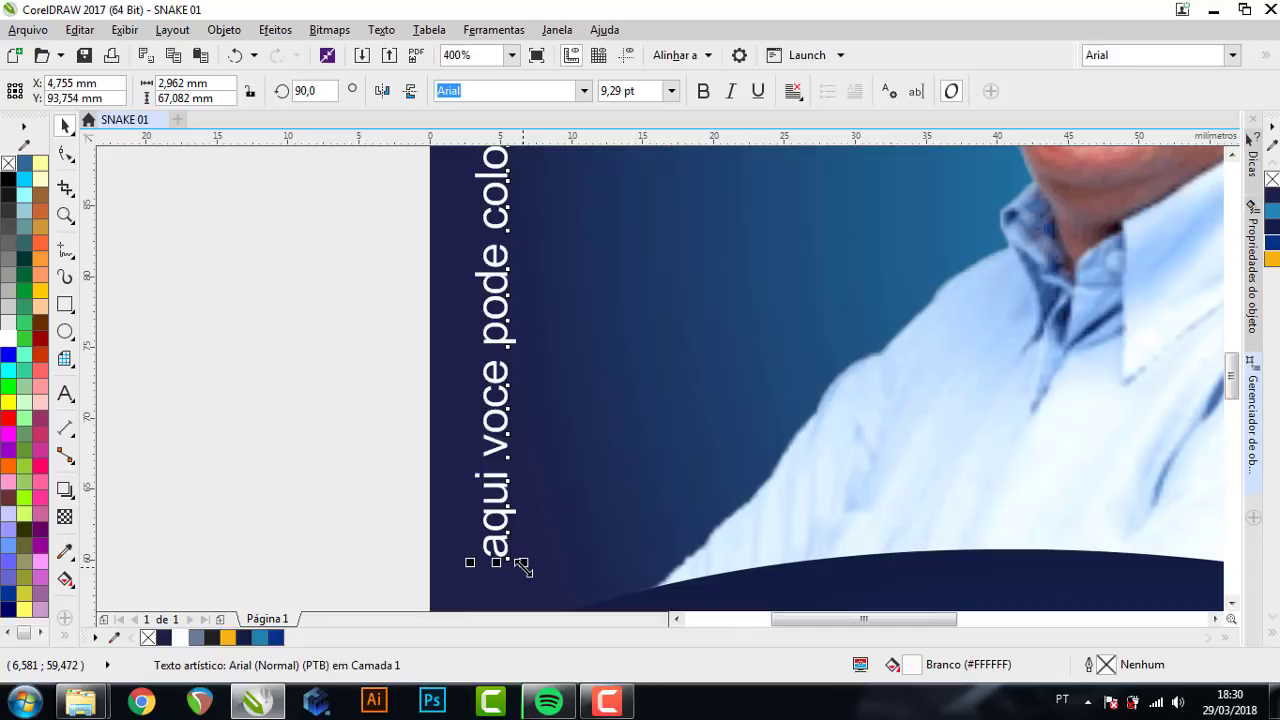
{"action": "left_click_drag", "start_coordinate": [516, 557], "coordinate": [516, 390]}
{"action": "scroll", "coordinate": [510, 552], "scroll_direction": "down", "scroll_amount": 1}
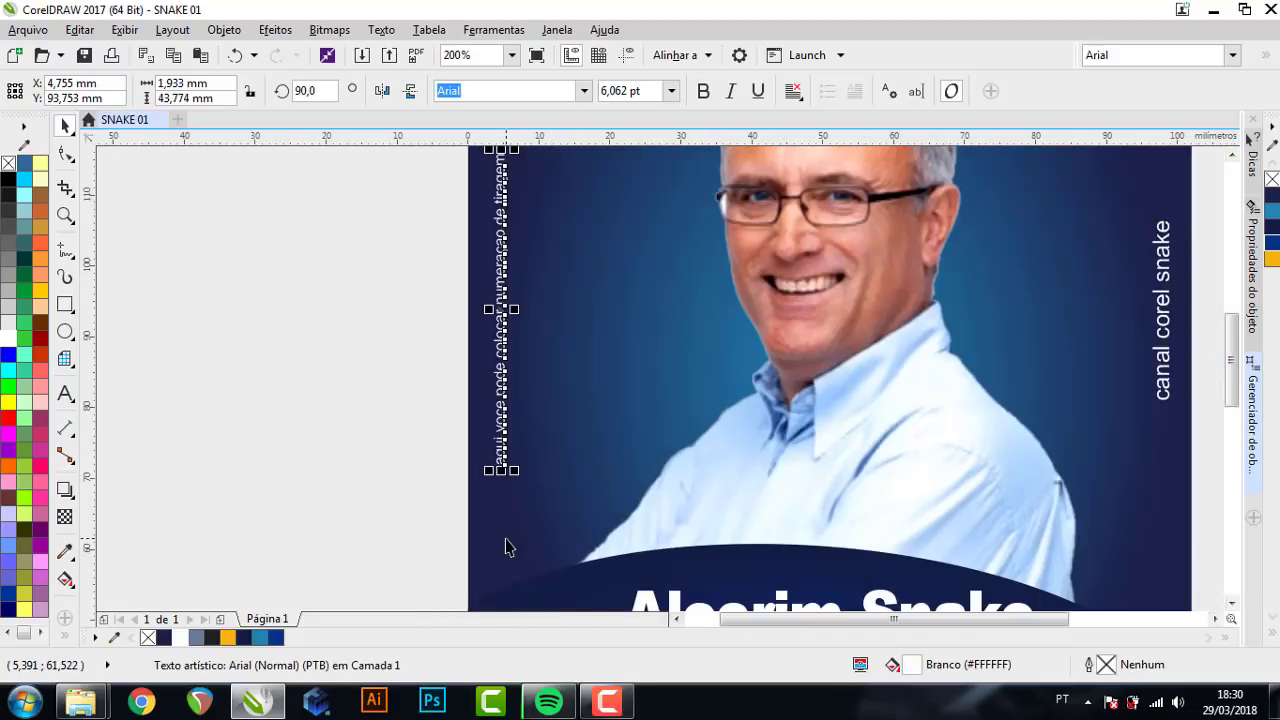
{"action": "scroll", "coordinate": [432, 331], "scroll_direction": "down", "scroll_amount": 1}
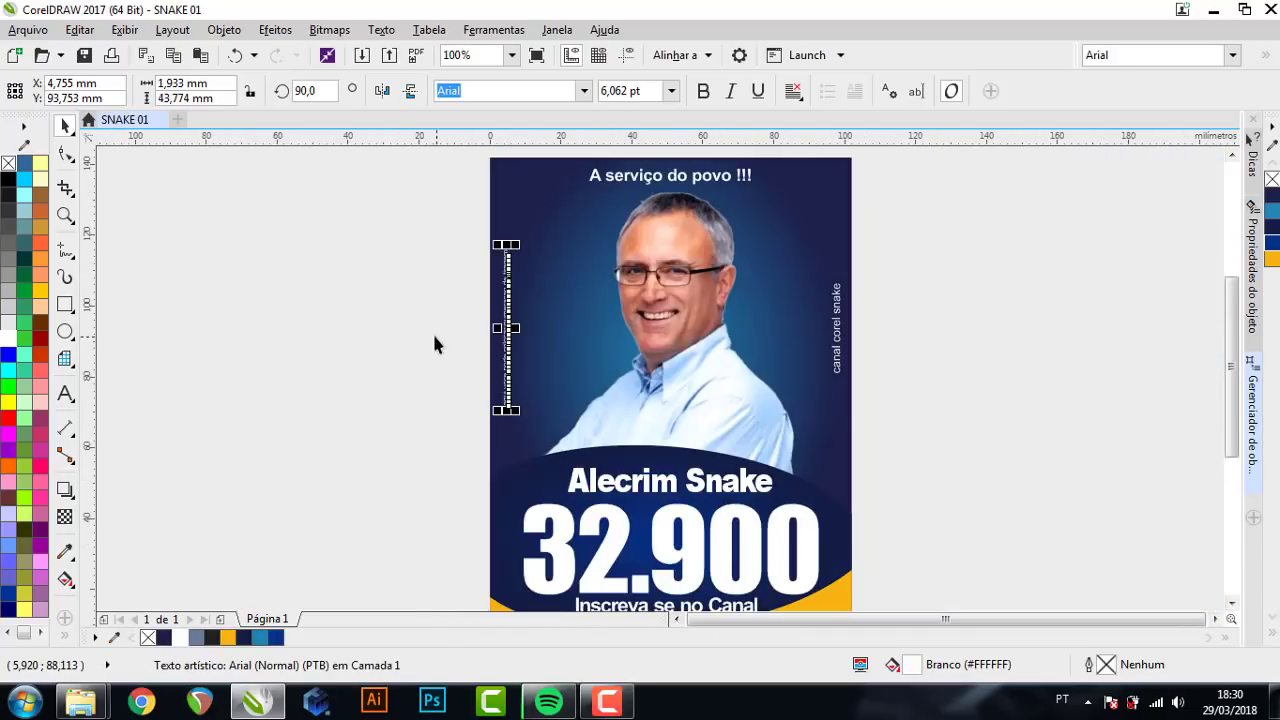
{"action": "left_click", "coordinate": [431, 329]}
{"action": "left_click_drag", "start_coordinate": [422, 228], "coordinate": [560, 443]}
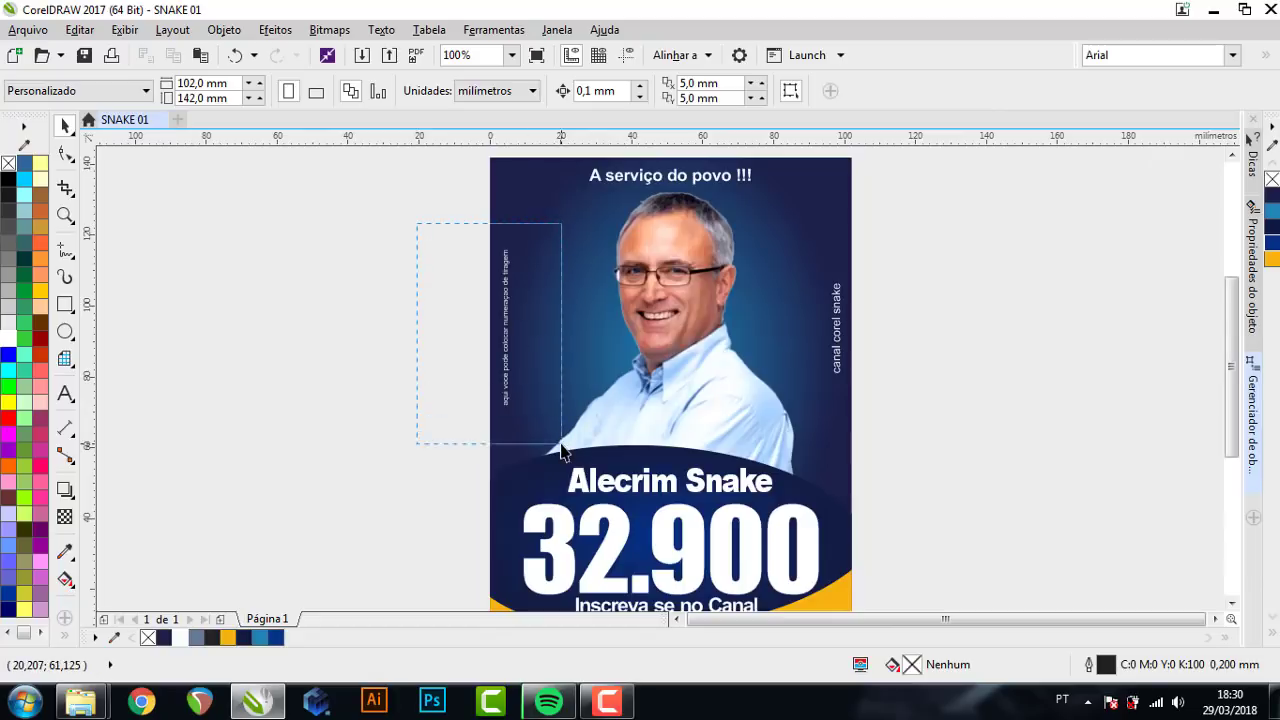
{"action": "scroll", "coordinate": [500, 245], "scroll_direction": "up", "scroll_amount": 2}
{"action": "left_click_drag", "start_coordinate": [556, 281], "coordinate": [558, 240]}
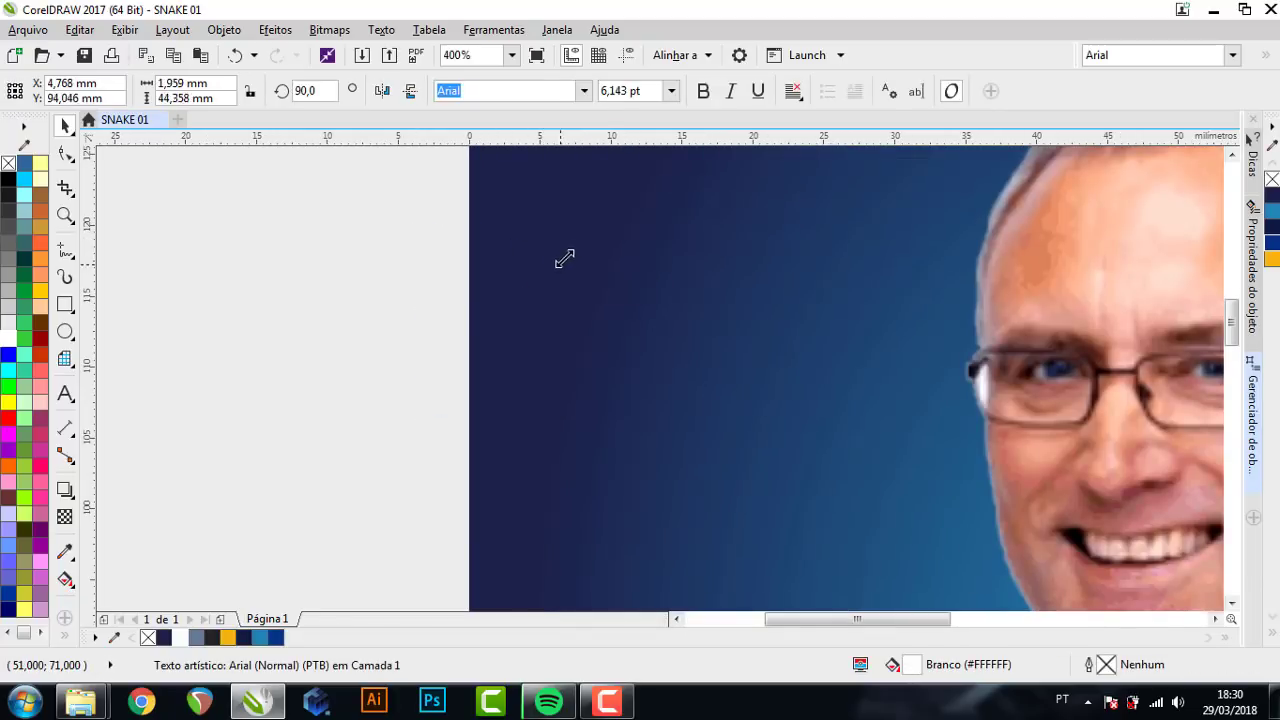
{"action": "key", "text": "shift+F4"}
{"action": "left_click", "coordinate": [456, 315]}
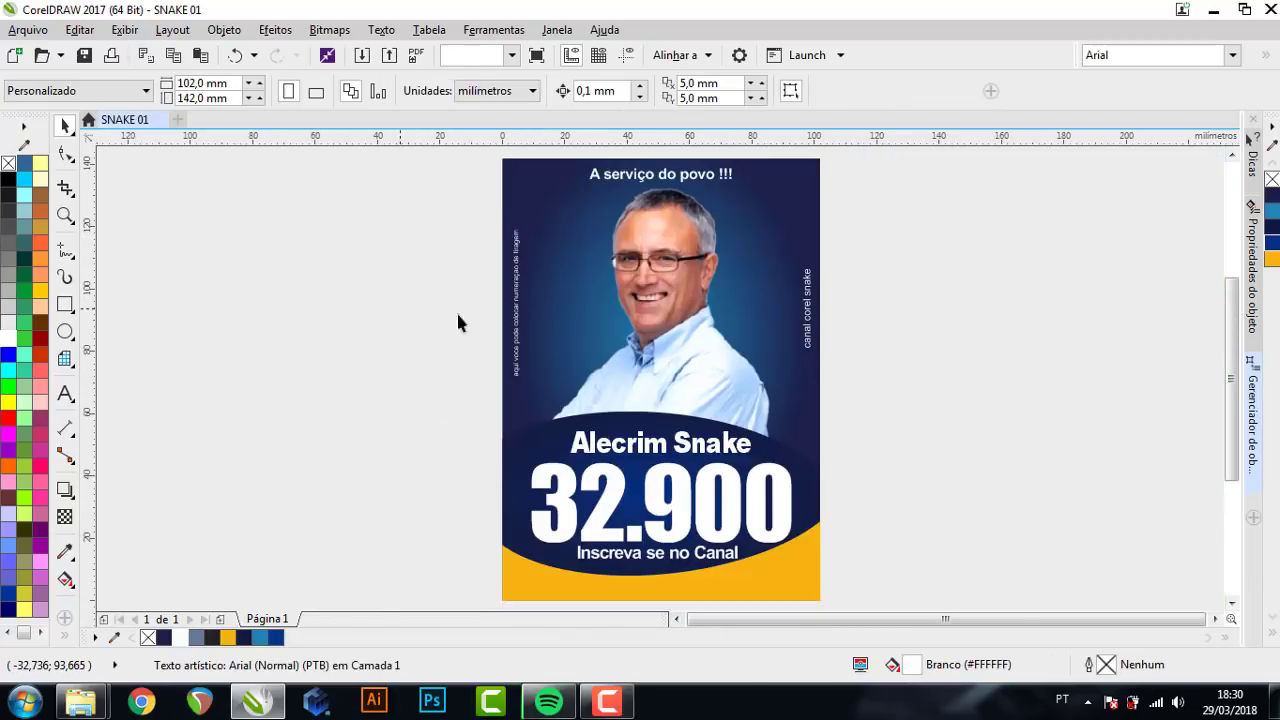
- Set the 'canal corel snake' text to match the left note's font size
{"action": "left_click", "coordinate": [519, 328]}
{"action": "left_click", "coordinate": [928, 300]}
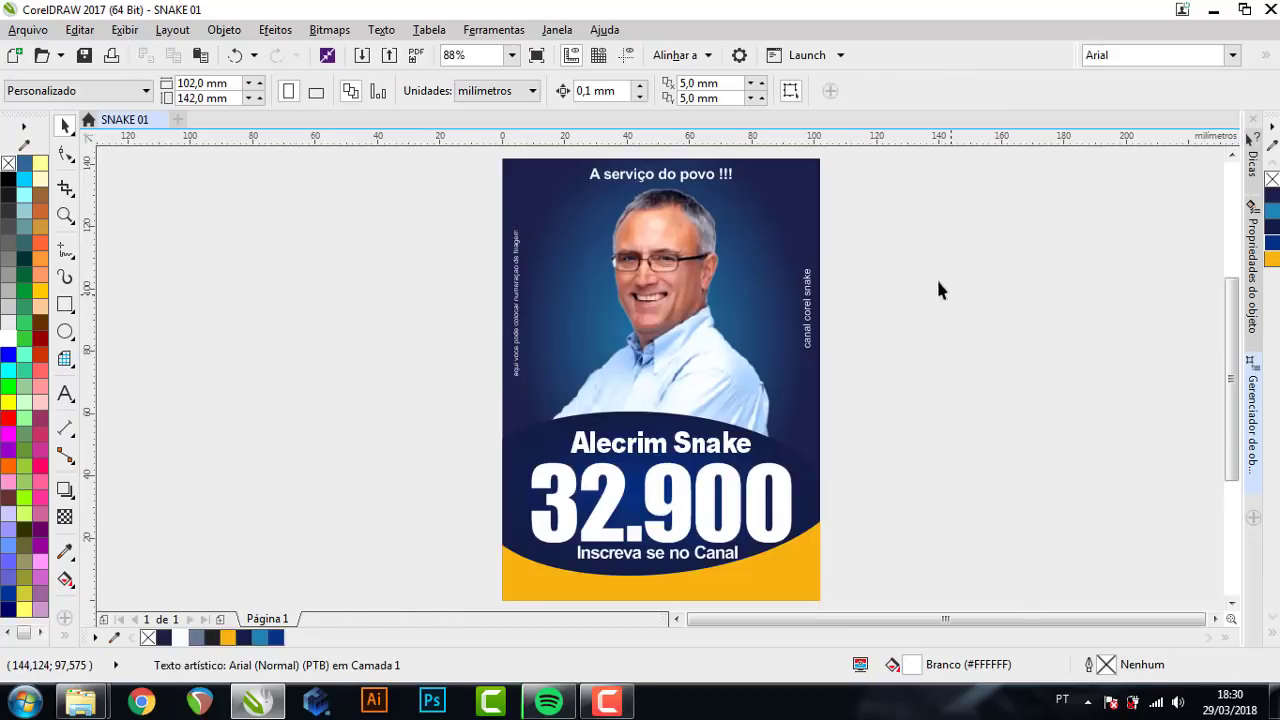
{"action": "left_click", "coordinate": [520, 306]}
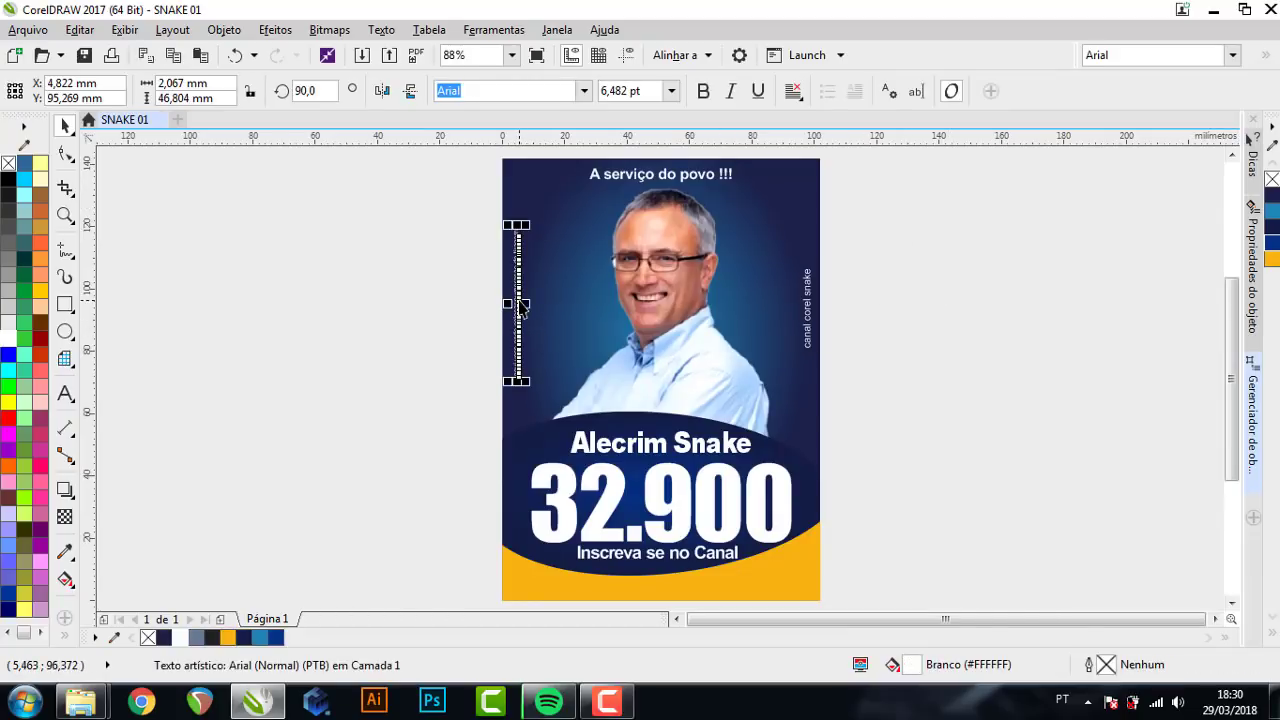
{"action": "left_click", "coordinate": [614, 94]}
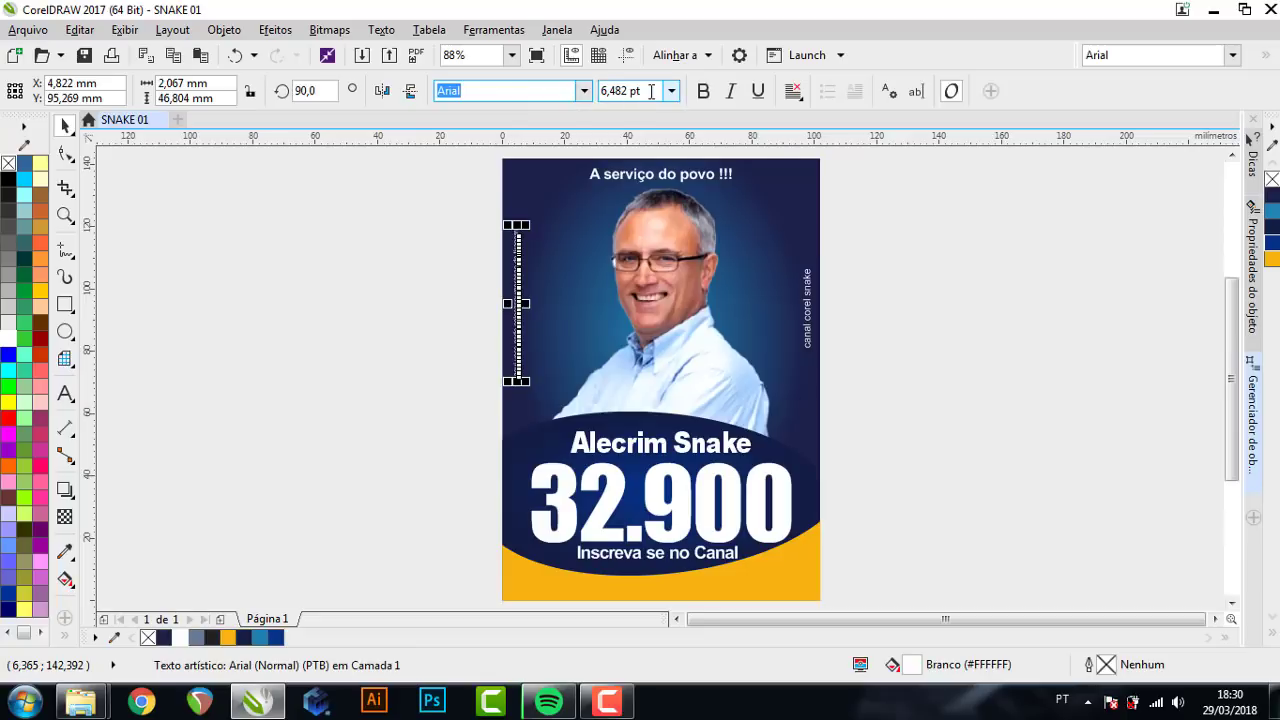
{"action": "left_click", "coordinate": [807, 288]}
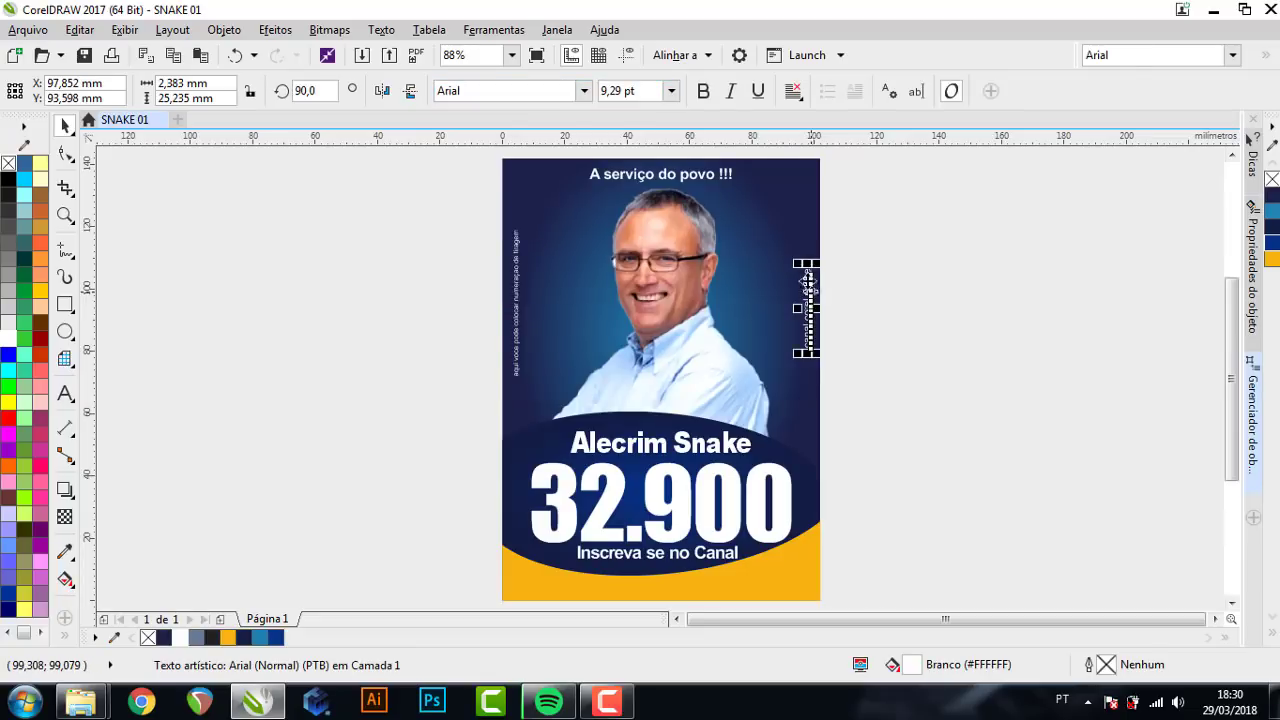
{"action": "left_click", "coordinate": [640, 91]}
{"action": "type", "text": "5,482"}
{"action": "key", "text": "Return"}
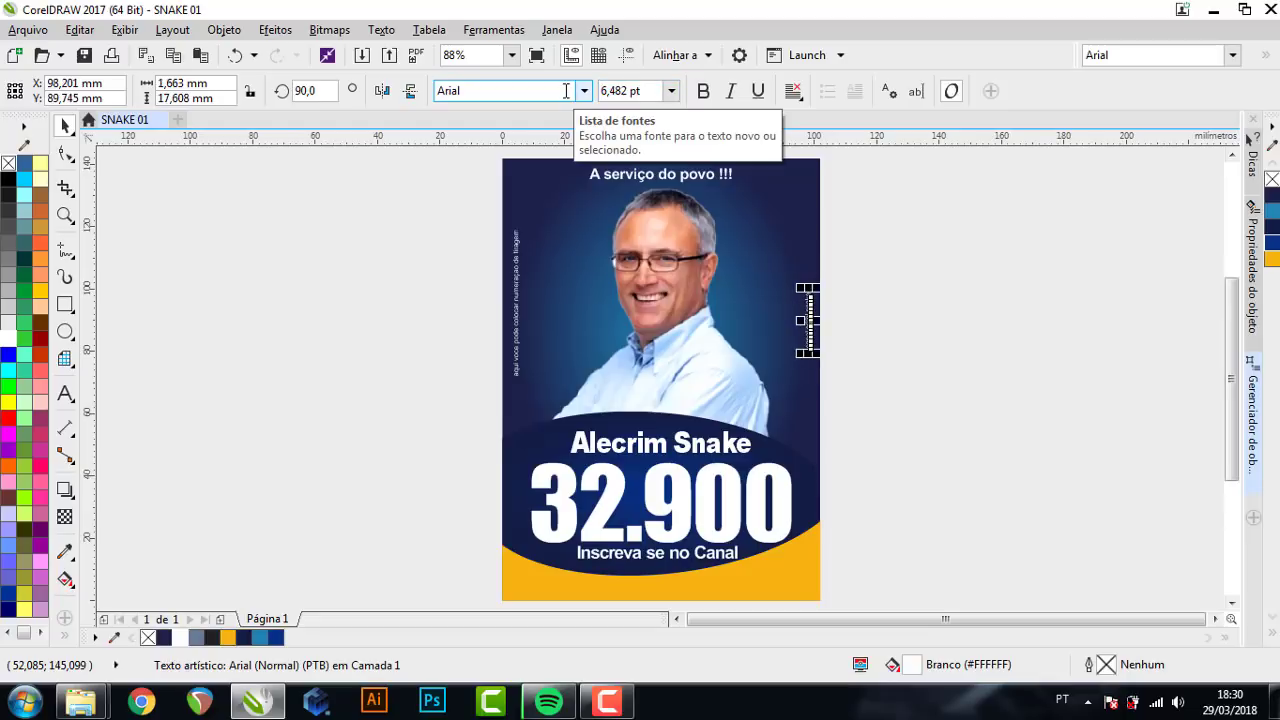
{"action": "left_click", "coordinate": [925, 347]}
{"action": "left_click_drag", "start_coordinate": [826, 367], "coordinate": [779, 378]}
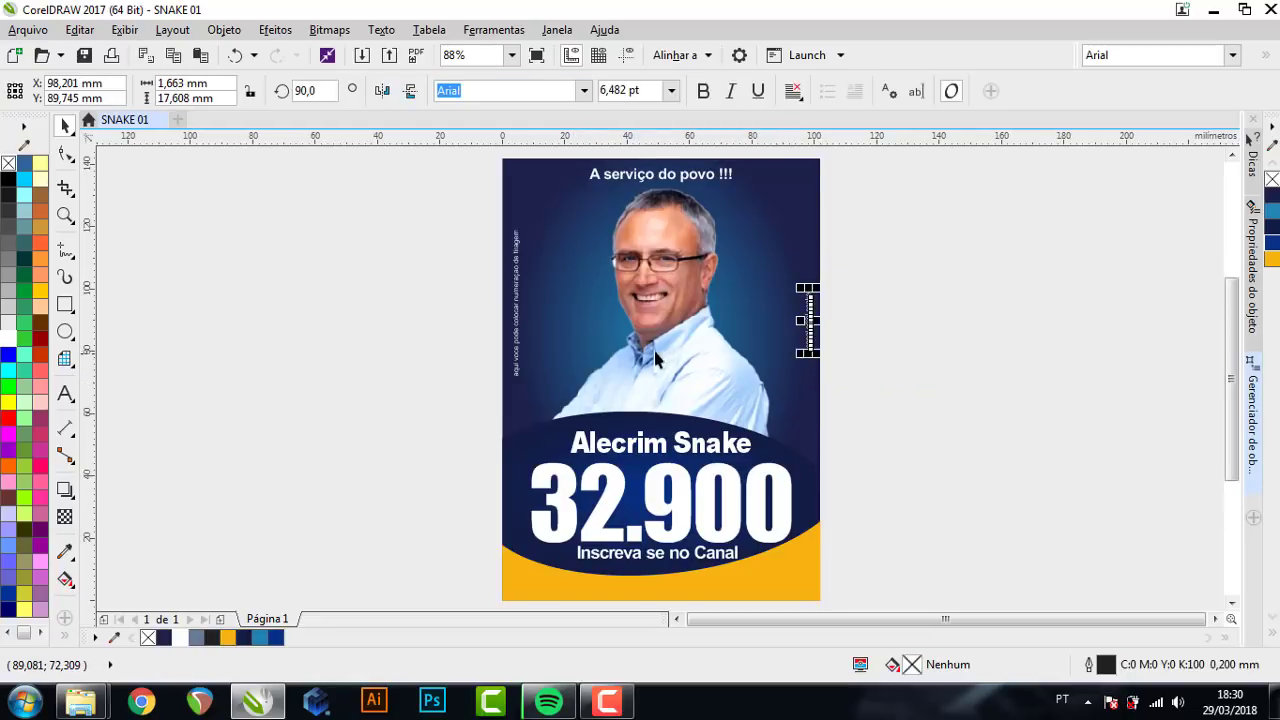
- Group the two vertical side texts and check the flyer in full-screen preview
{"action": "left_click", "coordinate": [519, 297], "text": "shift"}
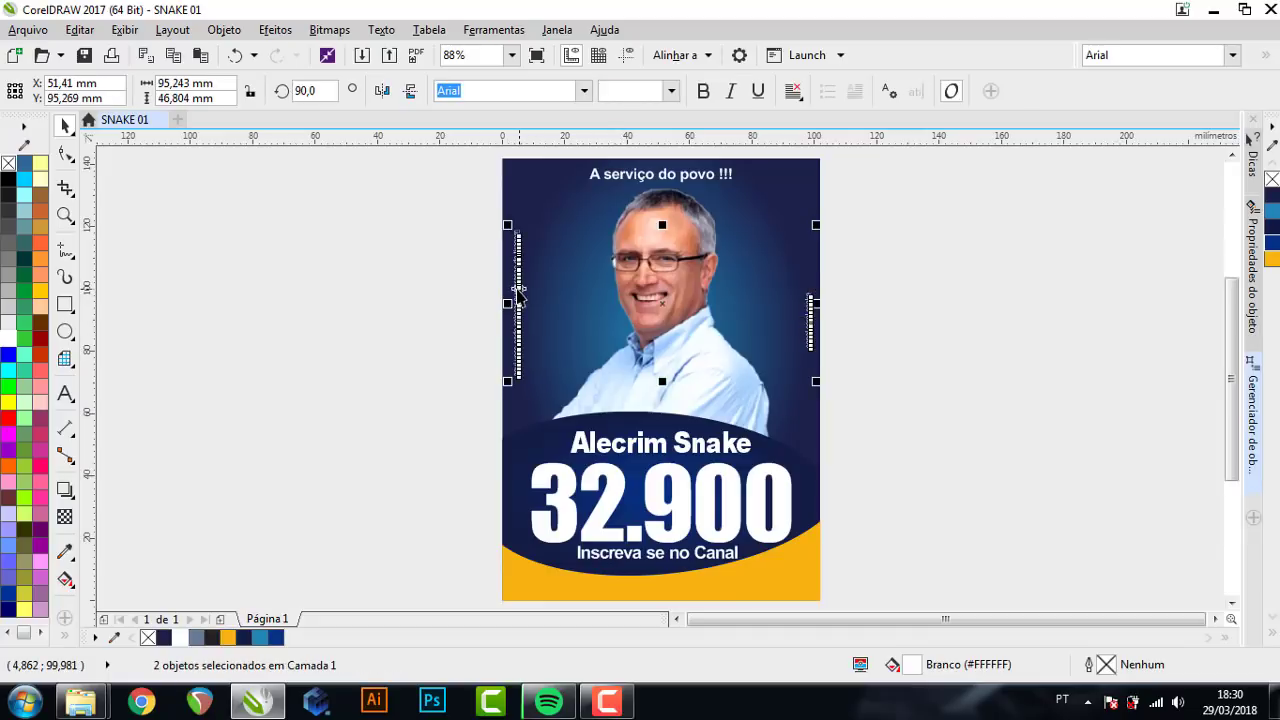
{"action": "key", "text": "ctrl+g"}
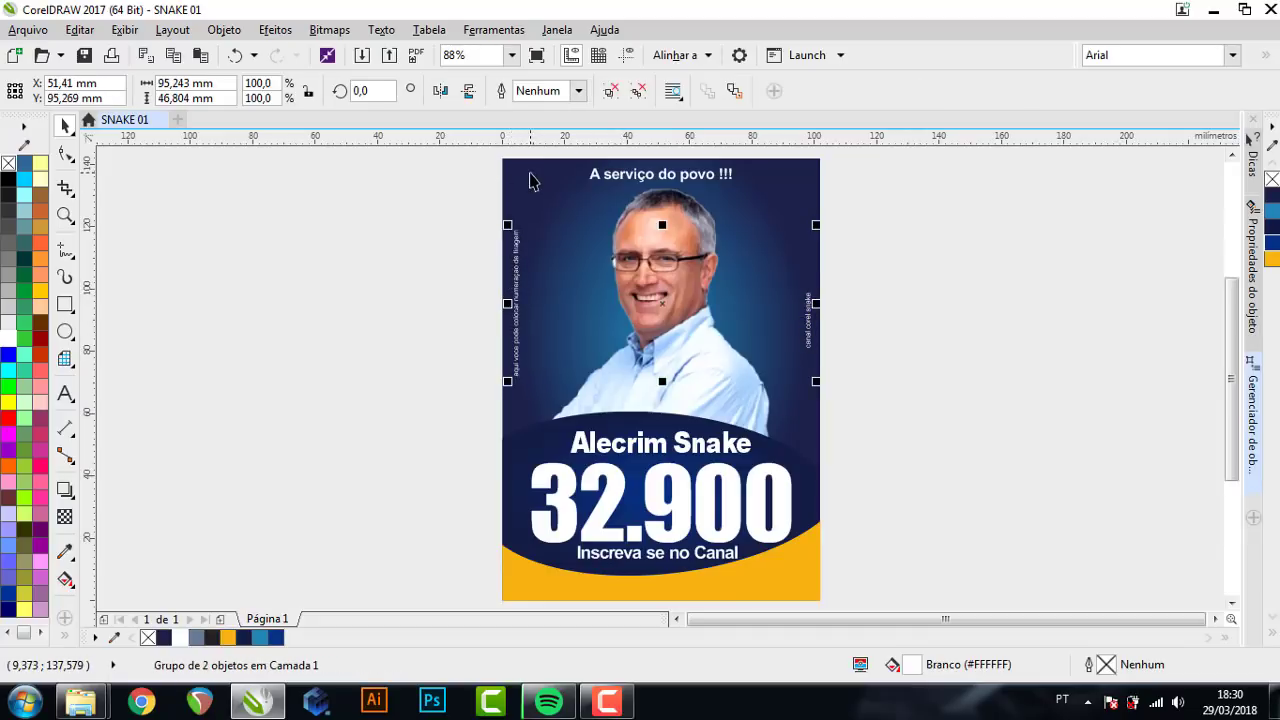
{"action": "left_click", "coordinate": [515, 185], "text": "shift"}
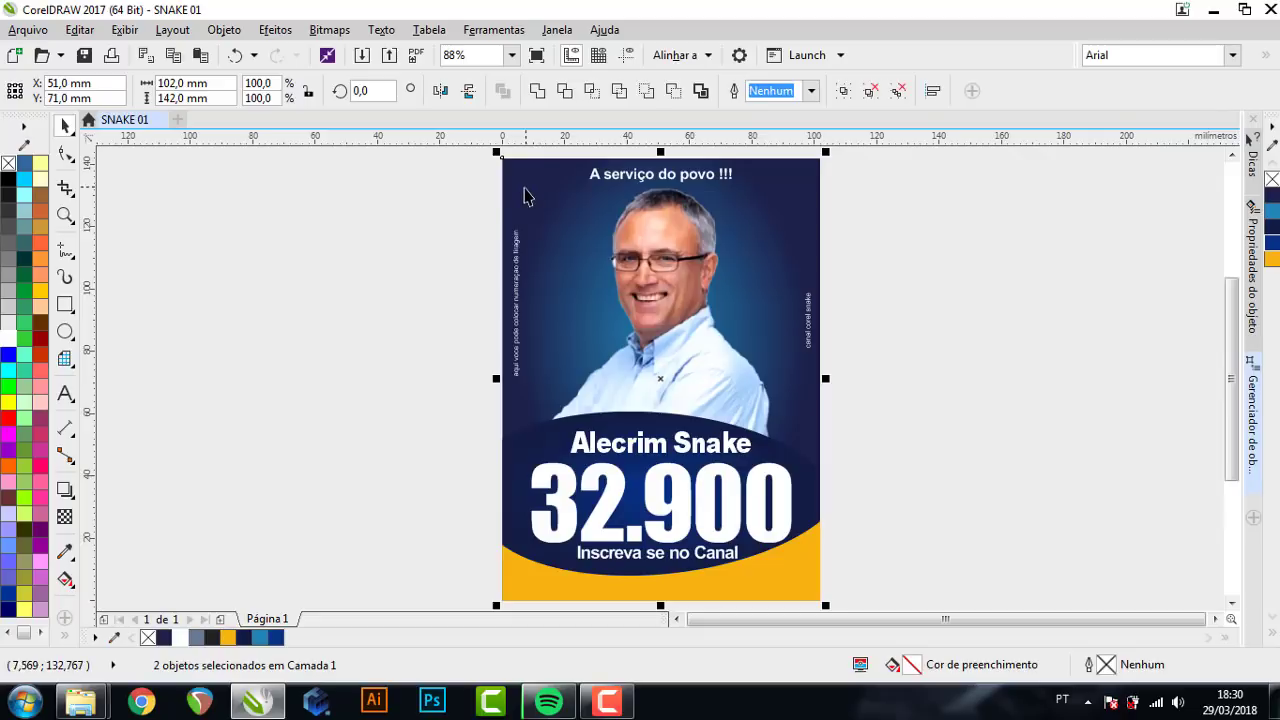
{"action": "left_click", "coordinate": [877, 245]}
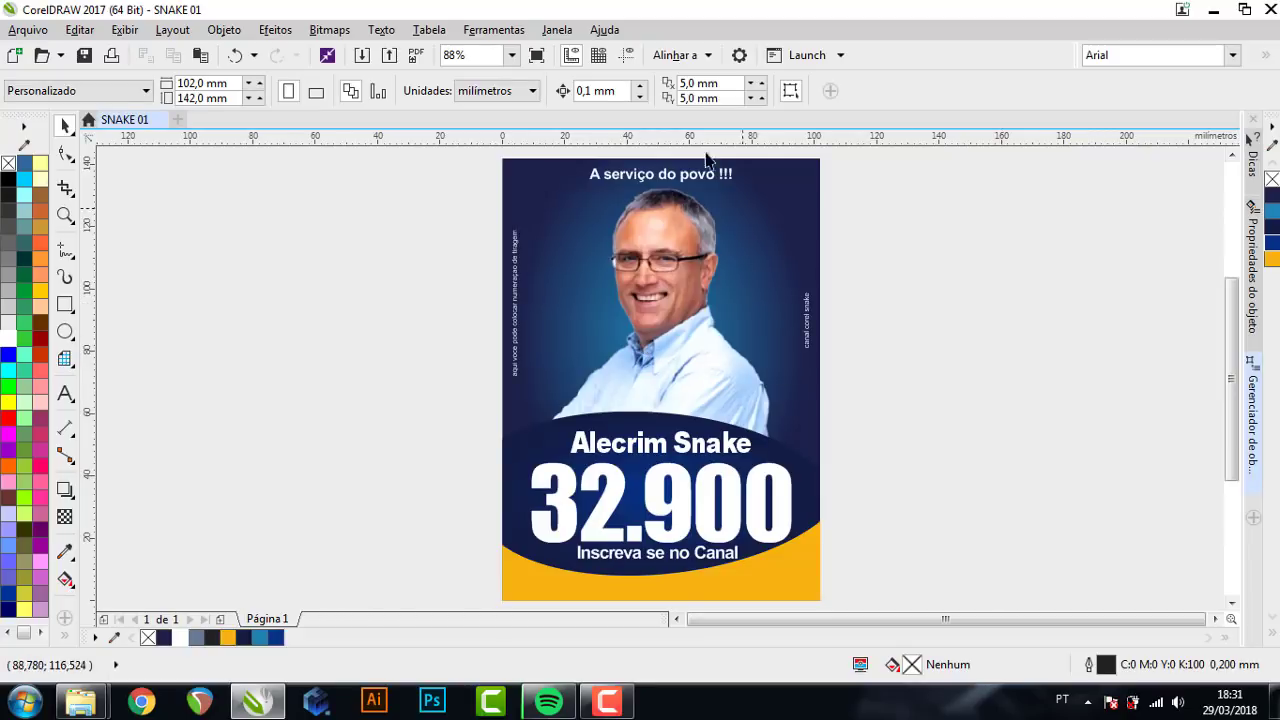
{"action": "left_click", "coordinate": [536, 55]}
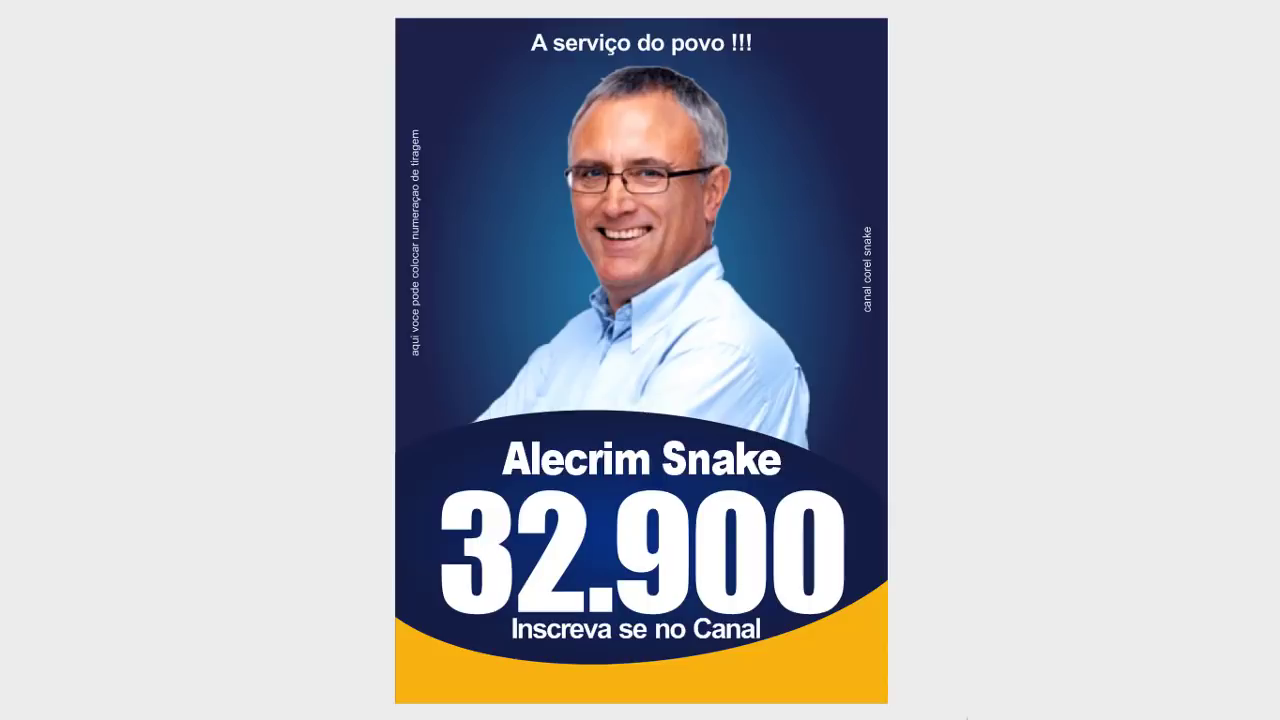
{"action": "left_click", "coordinate": [953, 584]}
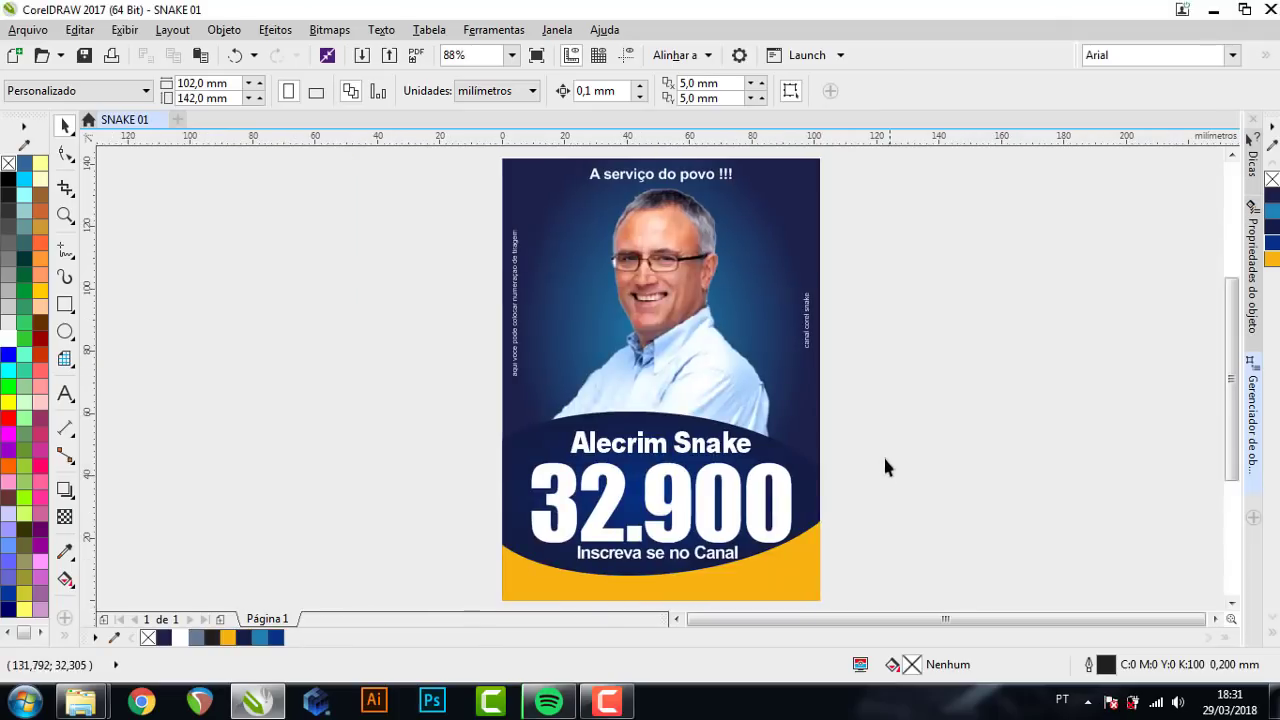
- Nudge the 32.900 number and 'Inscreva se no Canal' slogan about 1 mm up
{"action": "mouse_move", "coordinate": [885, 455]}
{"action": "left_mouse_down"}
{"action": "mouse_move", "coordinate": [728, 530]}
{"action": "mouse_move", "coordinate": [482, 568]}
{"action": "mouse_move", "coordinate": [491, 578]}
{"action": "left_mouse_up"}
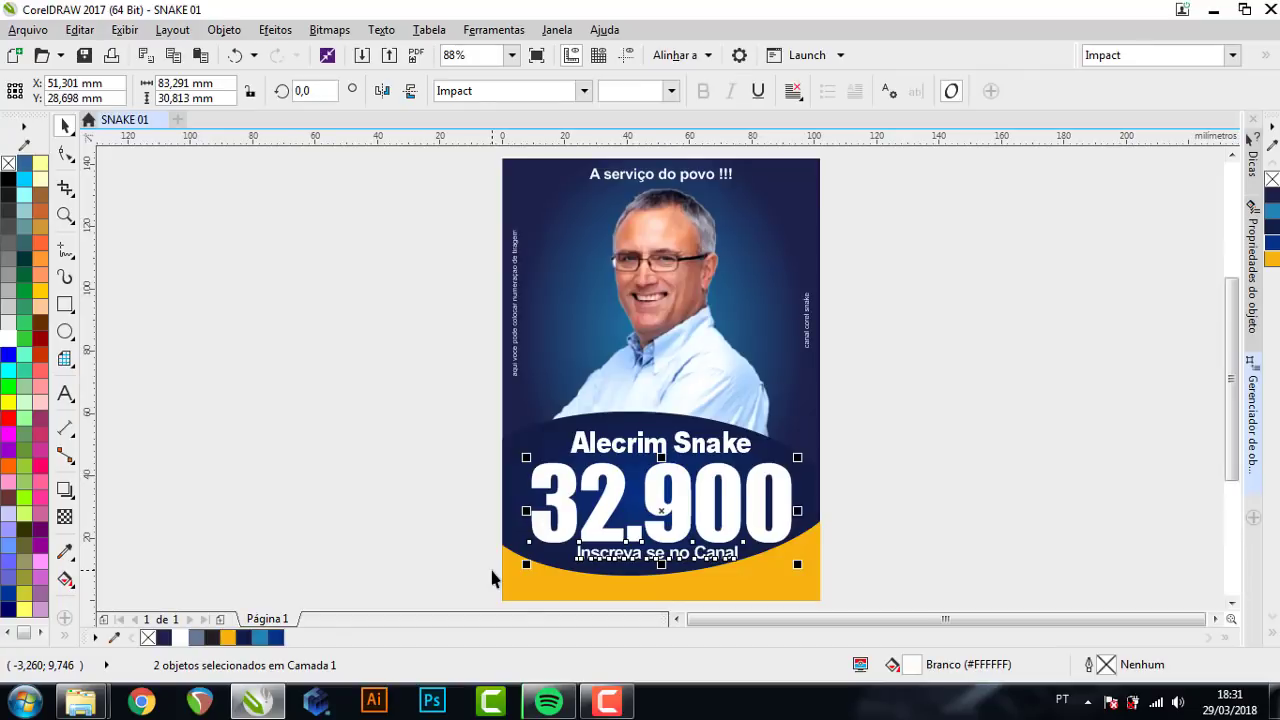
{"action": "key", "text": "Up"}
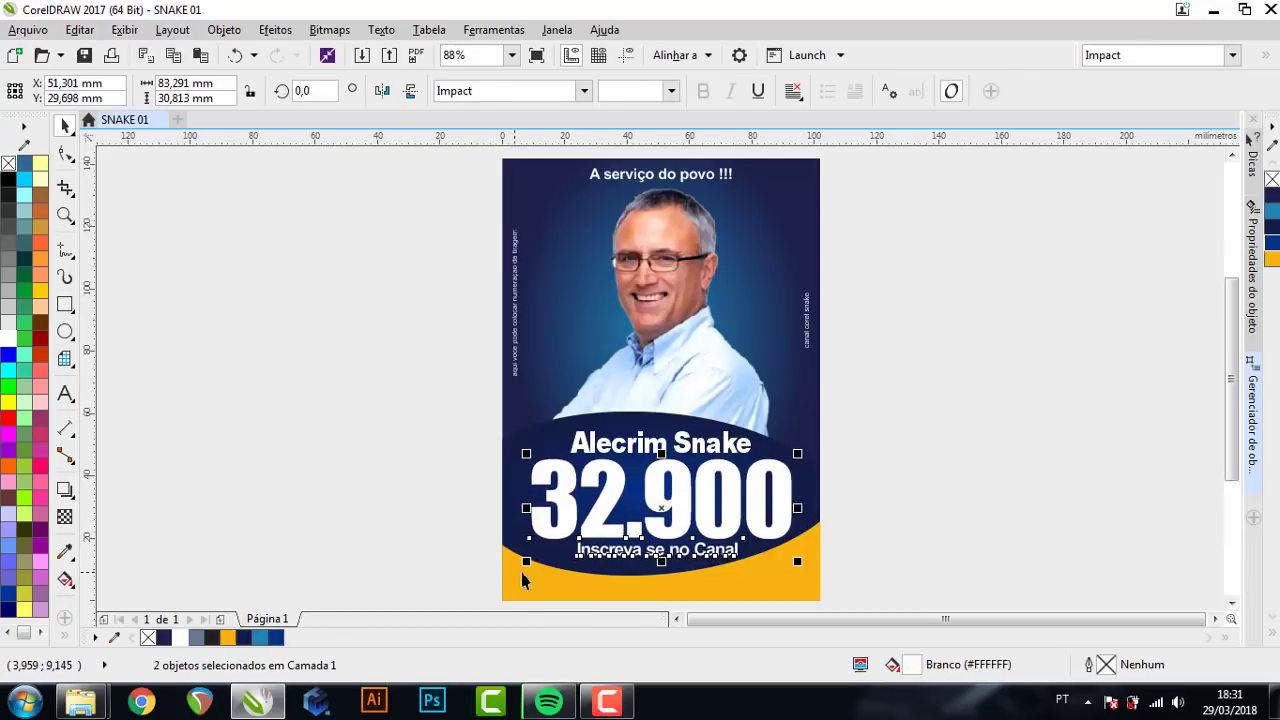
{"action": "left_click", "coordinate": [958, 401]}
{"action": "left_click", "coordinate": [537, 57]}
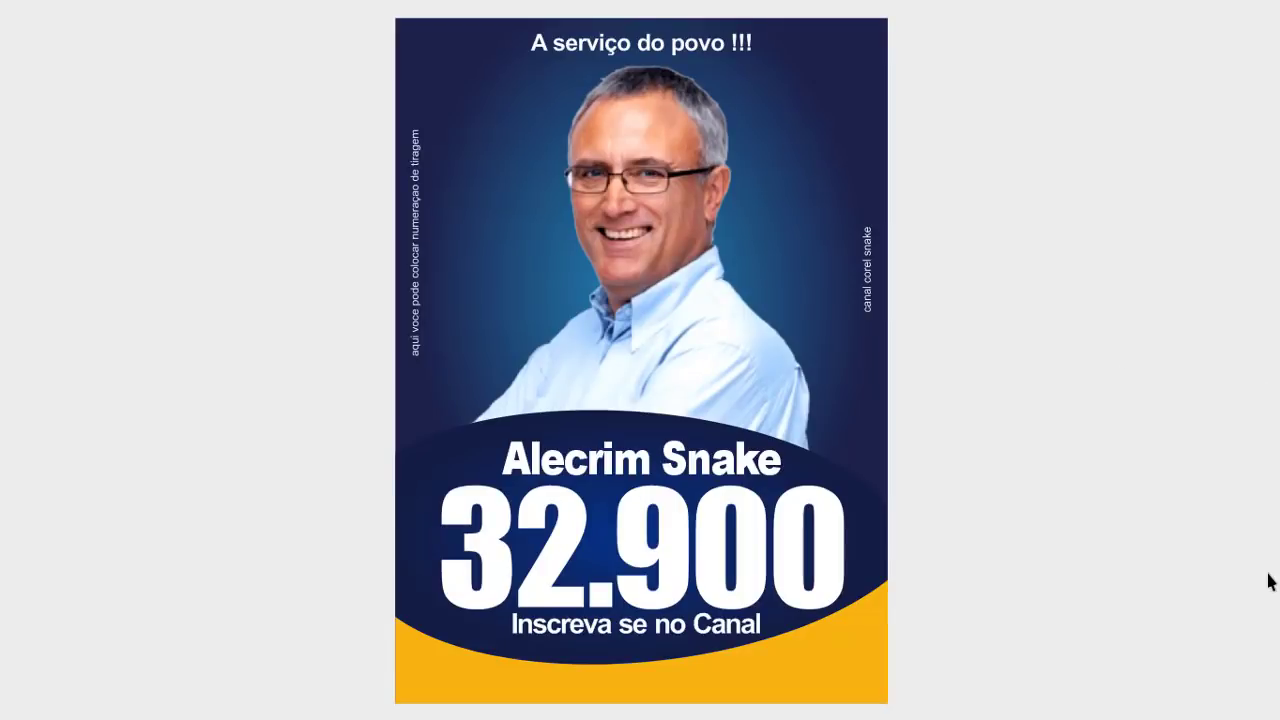
{"action": "left_click", "coordinate": [504, 415]}
{"action": "scroll", "coordinate": [429, 250], "scroll_direction": "down", "scroll_amount": 1}
- Group all flyer objects and try a first bitmap conversion, then undo it
{"action": "scroll", "coordinate": [429, 250], "scroll_direction": "down", "scroll_amount": 2}
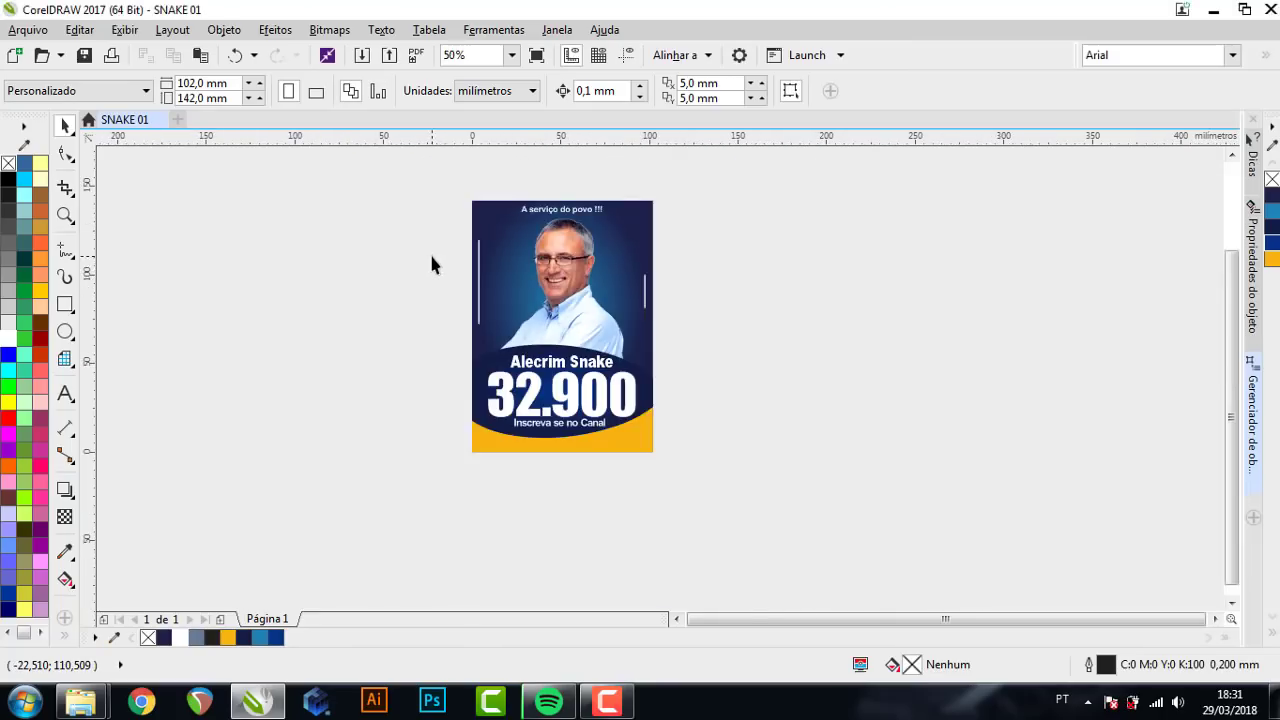
{"action": "key", "text": "ctrl+a"}
{"action": "key", "text": "ctrl+g"}
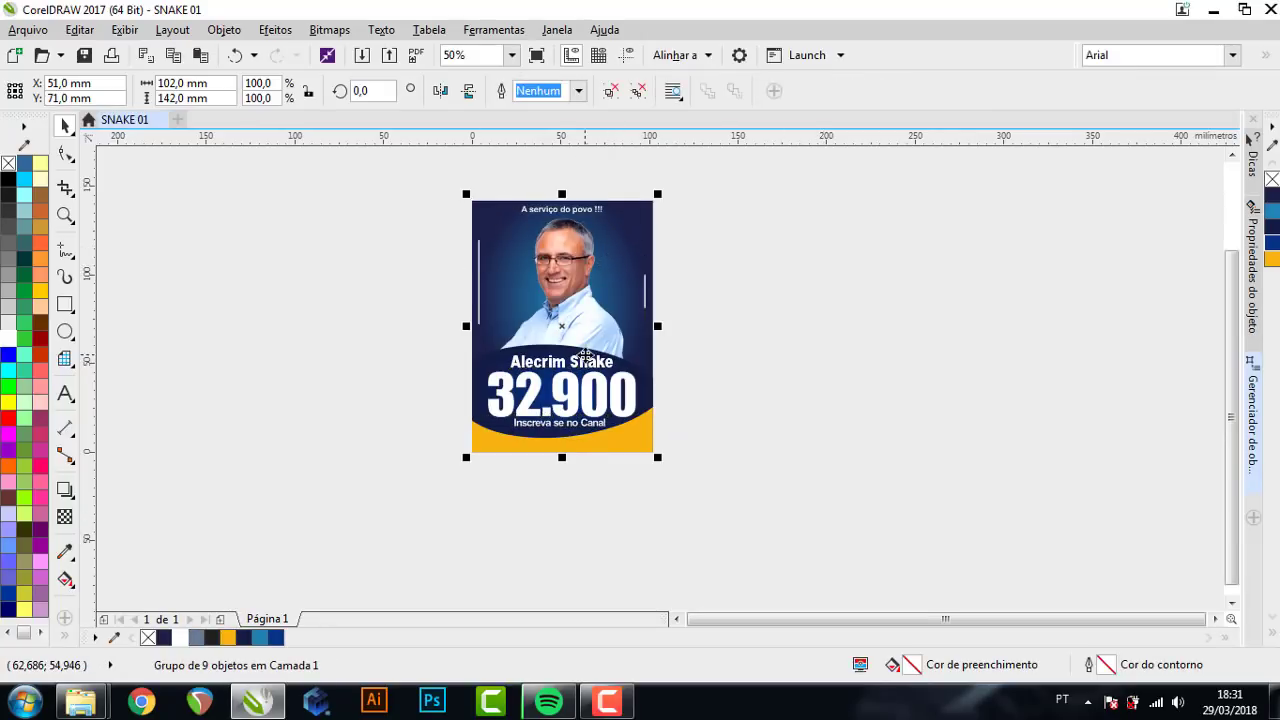
{"action": "left_click", "coordinate": [329, 29]}
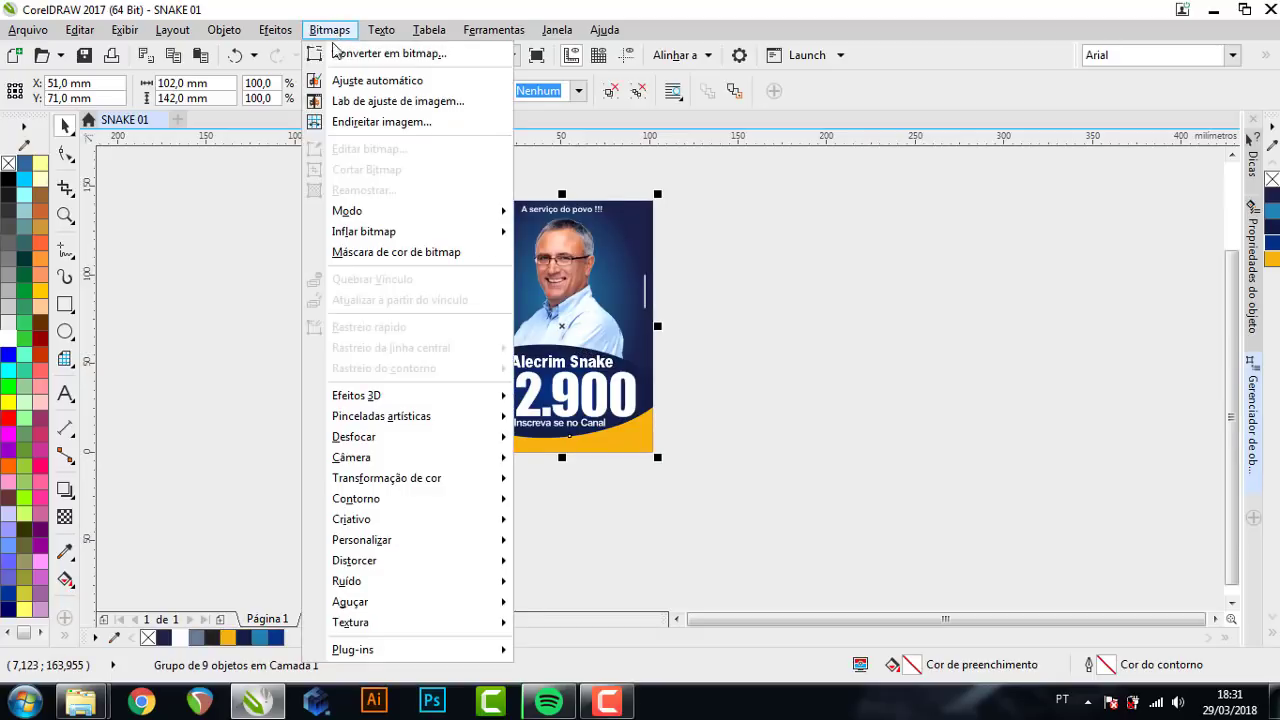
{"action": "left_click", "coordinate": [337, 55]}
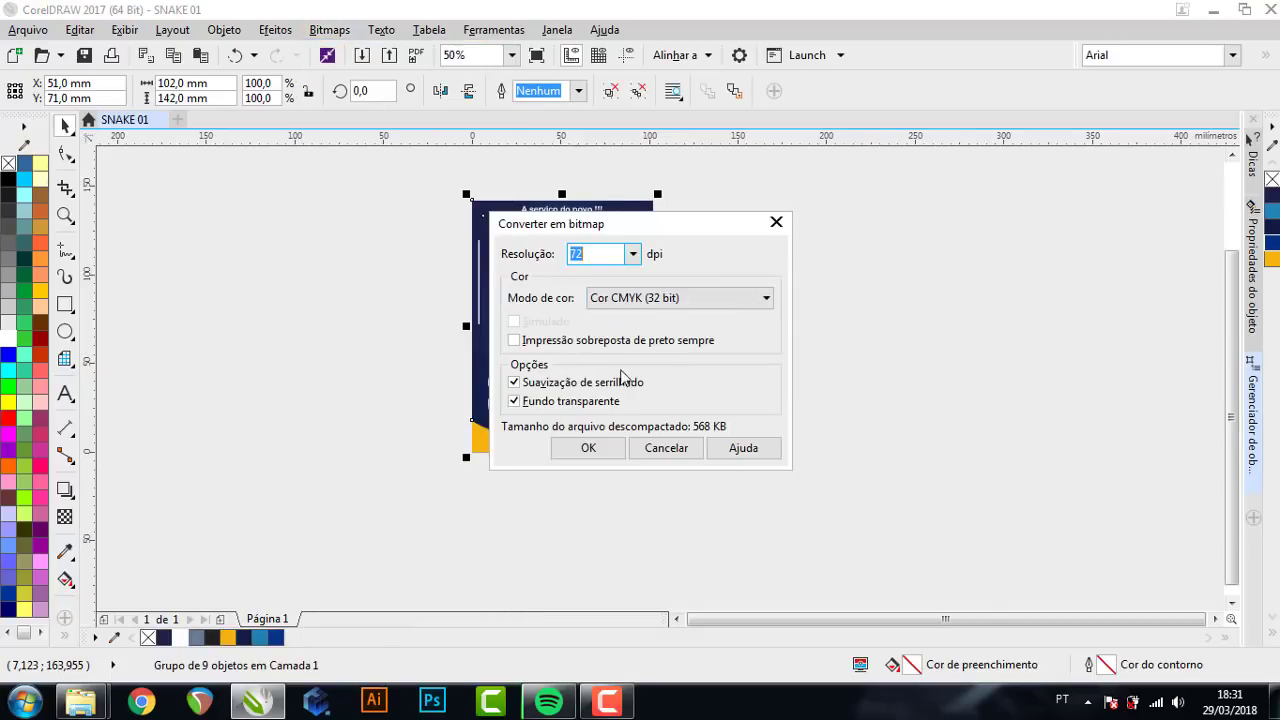
{"action": "left_click", "coordinate": [600, 448]}
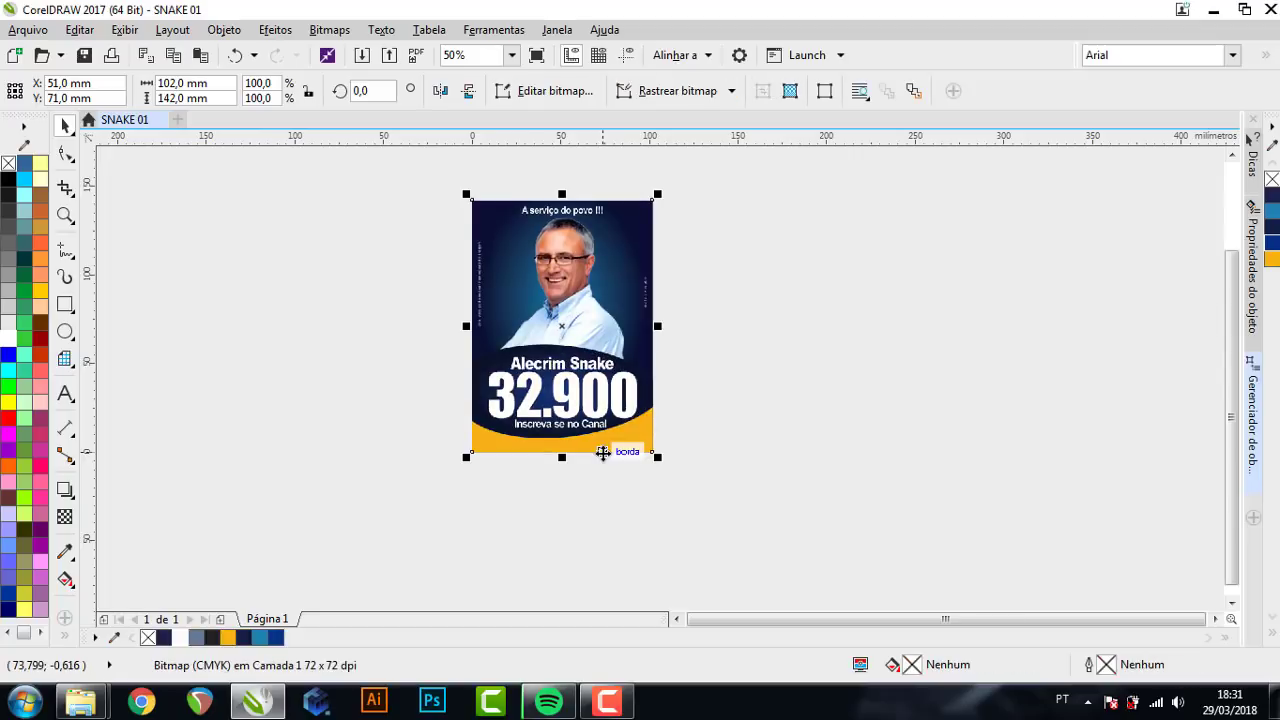
{"action": "key", "text": "ctrl+z"}
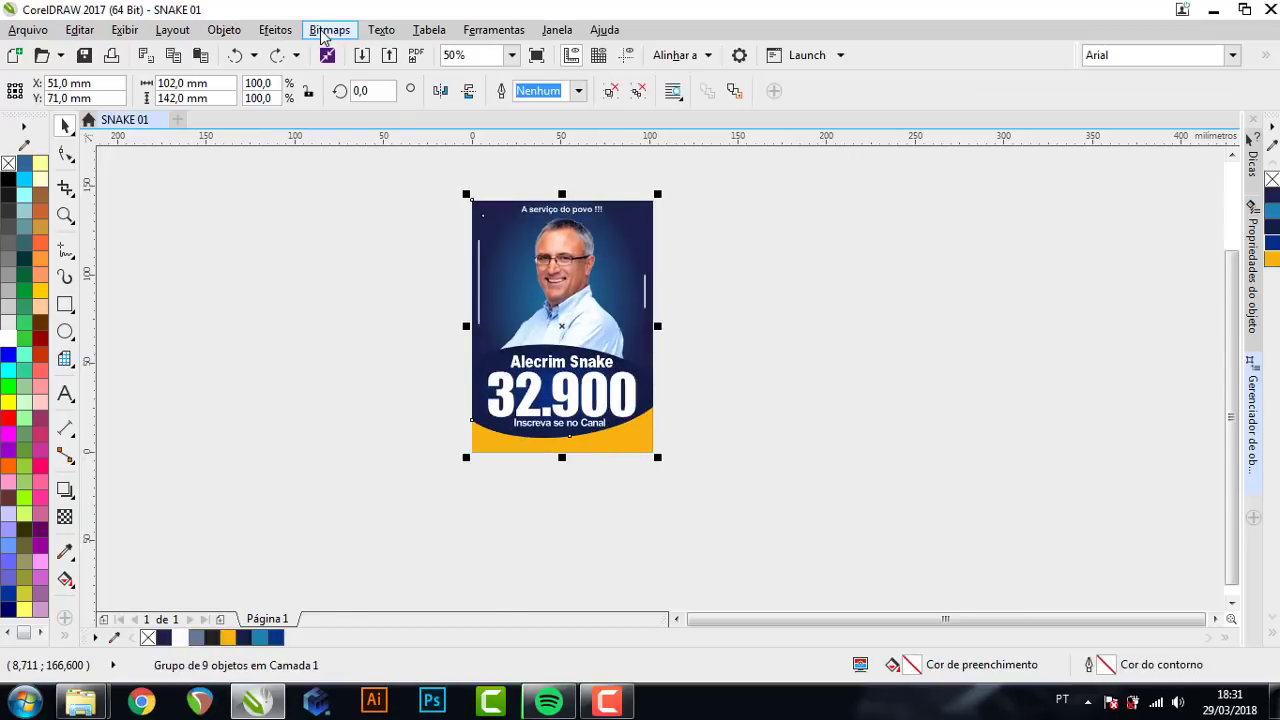
- Convert the flyer to an RGB 24-bit bitmap and scale it to 87.2%
{"action": "left_click", "coordinate": [329, 29]}
{"action": "left_click", "coordinate": [347, 55]}
{"action": "left_click", "coordinate": [620, 297]}
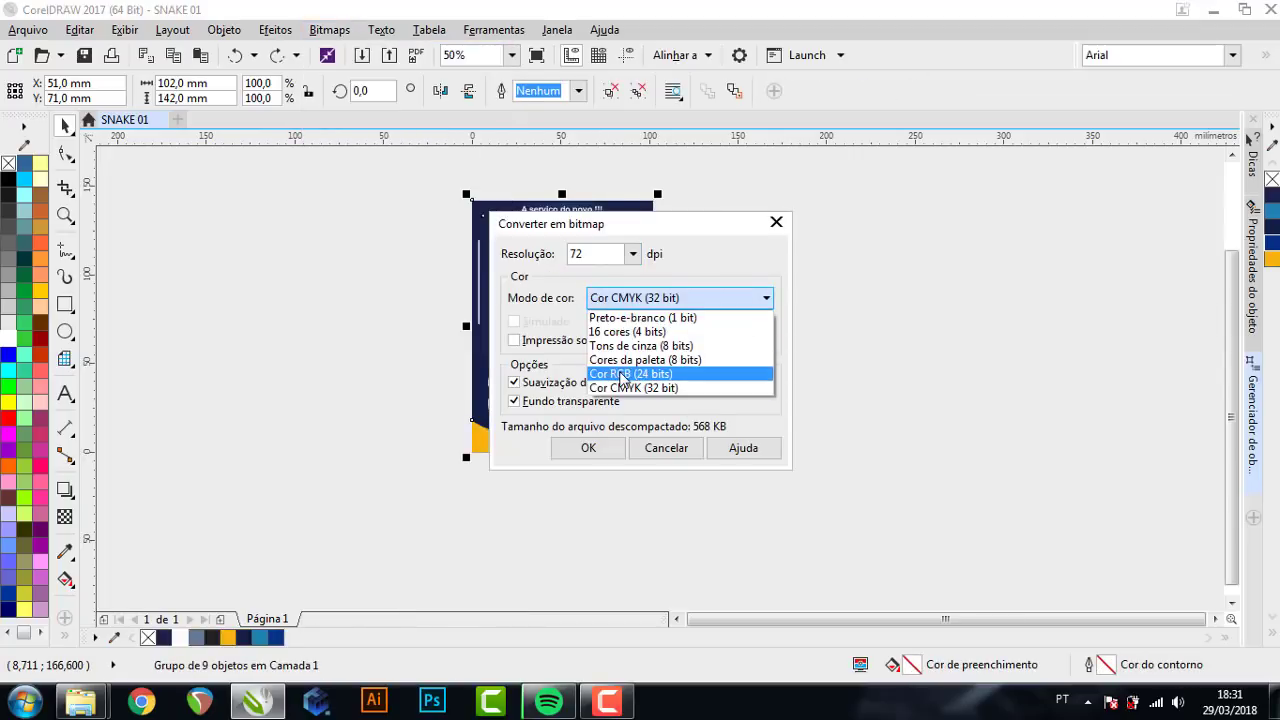
{"action": "left_click", "coordinate": [640, 374]}
{"action": "left_click", "coordinate": [590, 447]}
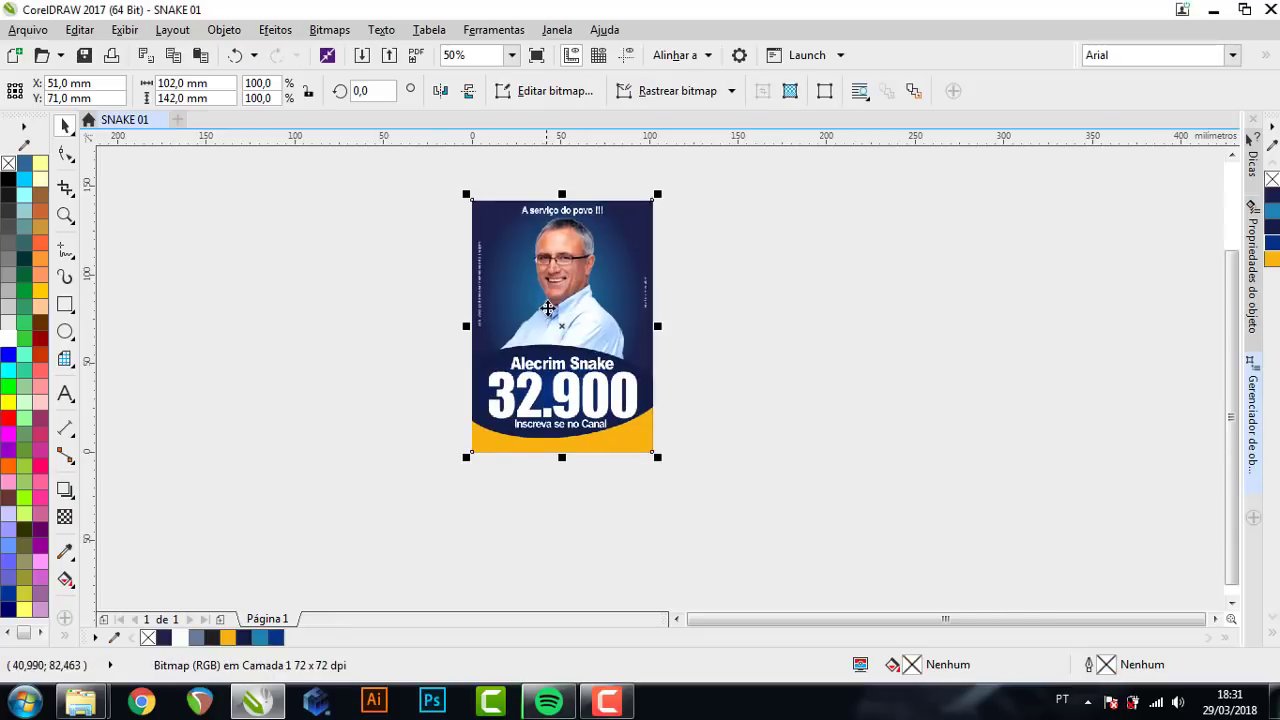
{"action": "left_click_drag", "start_coordinate": [657, 457], "coordinate": [650, 450]}
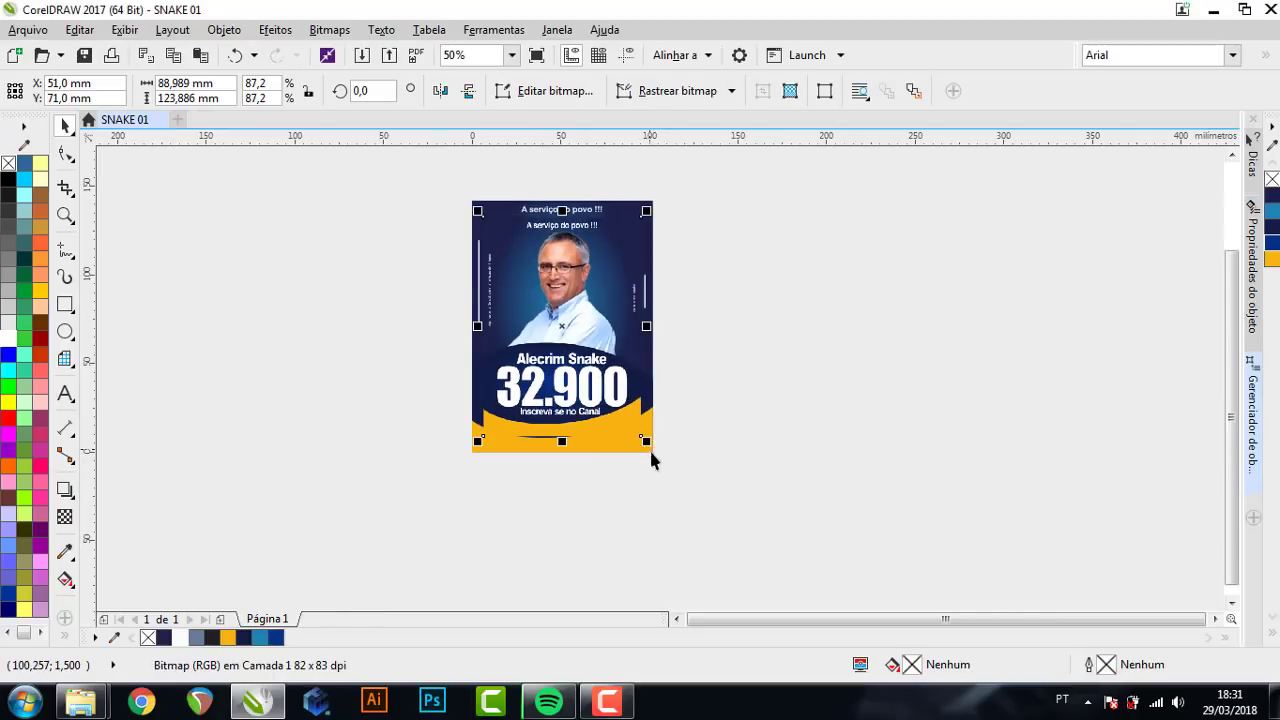
- Apply a 2.0 px Gaussian blur to the flyer bitmap
{"action": "left_click", "coordinate": [329, 30]}
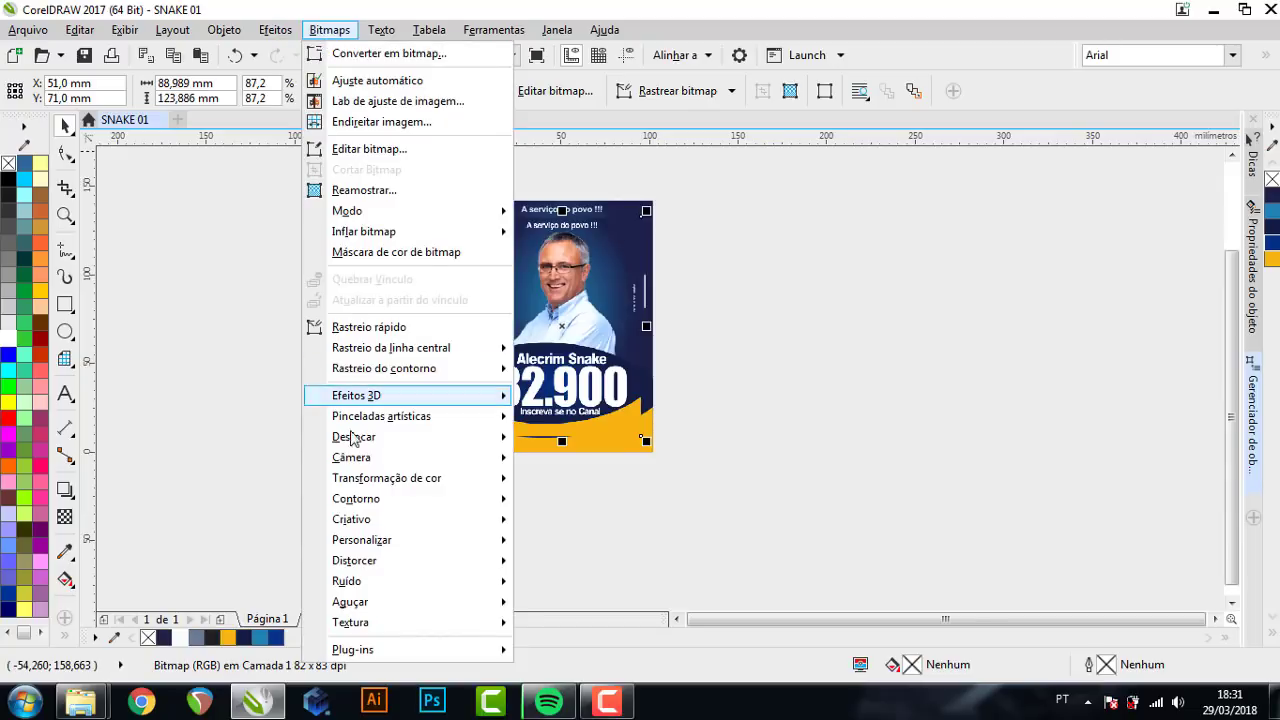
{"action": "mouse_move", "coordinate": [354, 437]}
{"action": "left_click", "coordinate": [637, 467]}
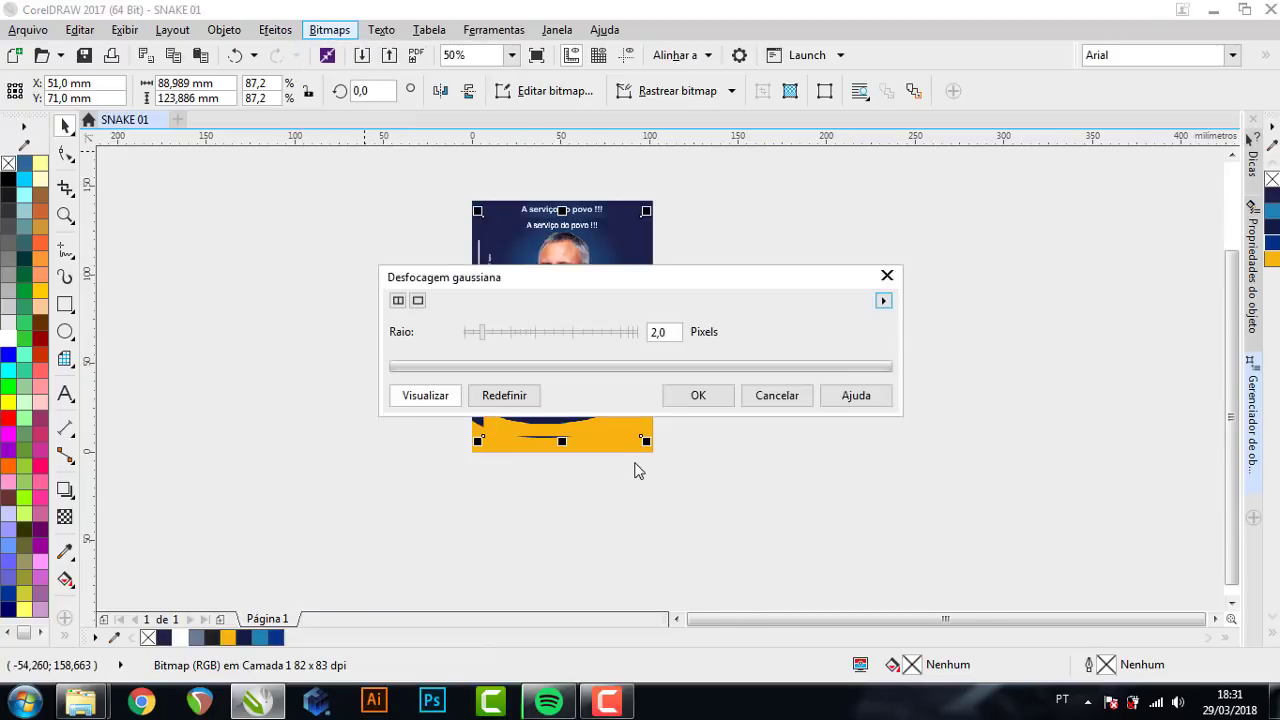
{"action": "left_click_drag", "start_coordinate": [540, 277], "coordinate": [863, 262]}
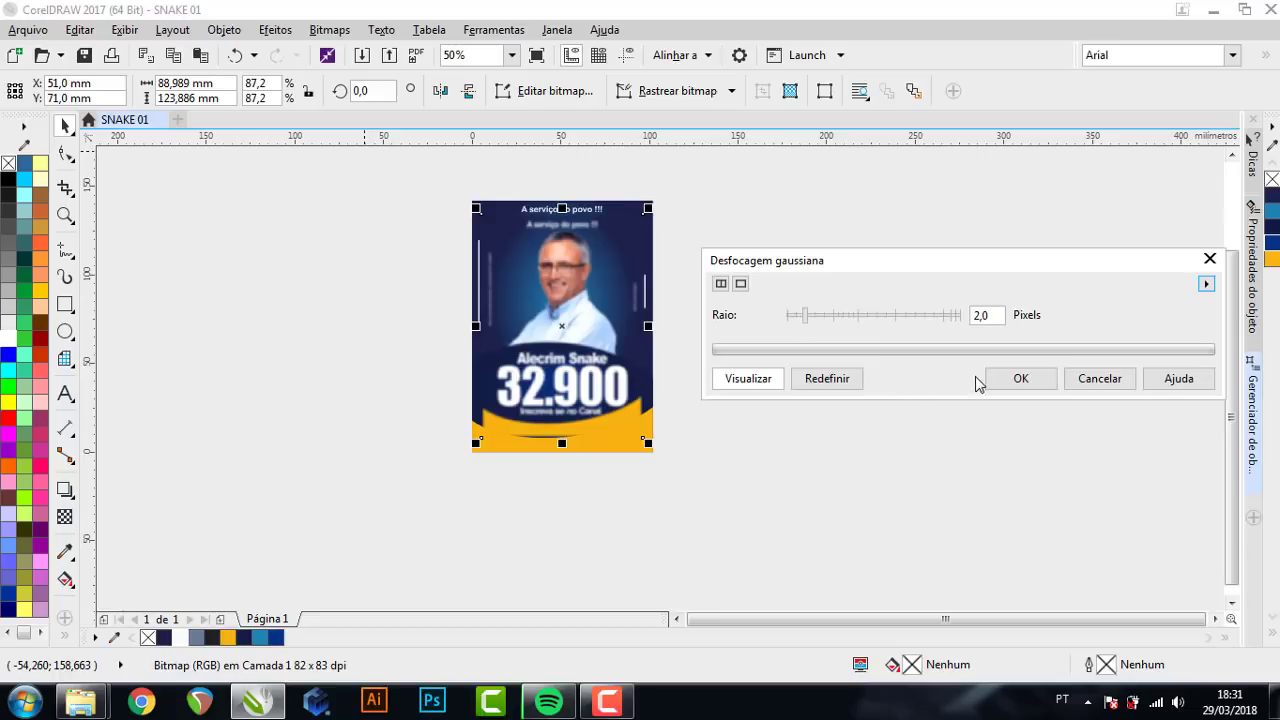
{"action": "left_click", "coordinate": [1016, 380]}
- Place blurred copies left and right behind the flyer and group them
{"action": "left_click_drag", "start_coordinate": [545, 360], "coordinate": [497, 356]}
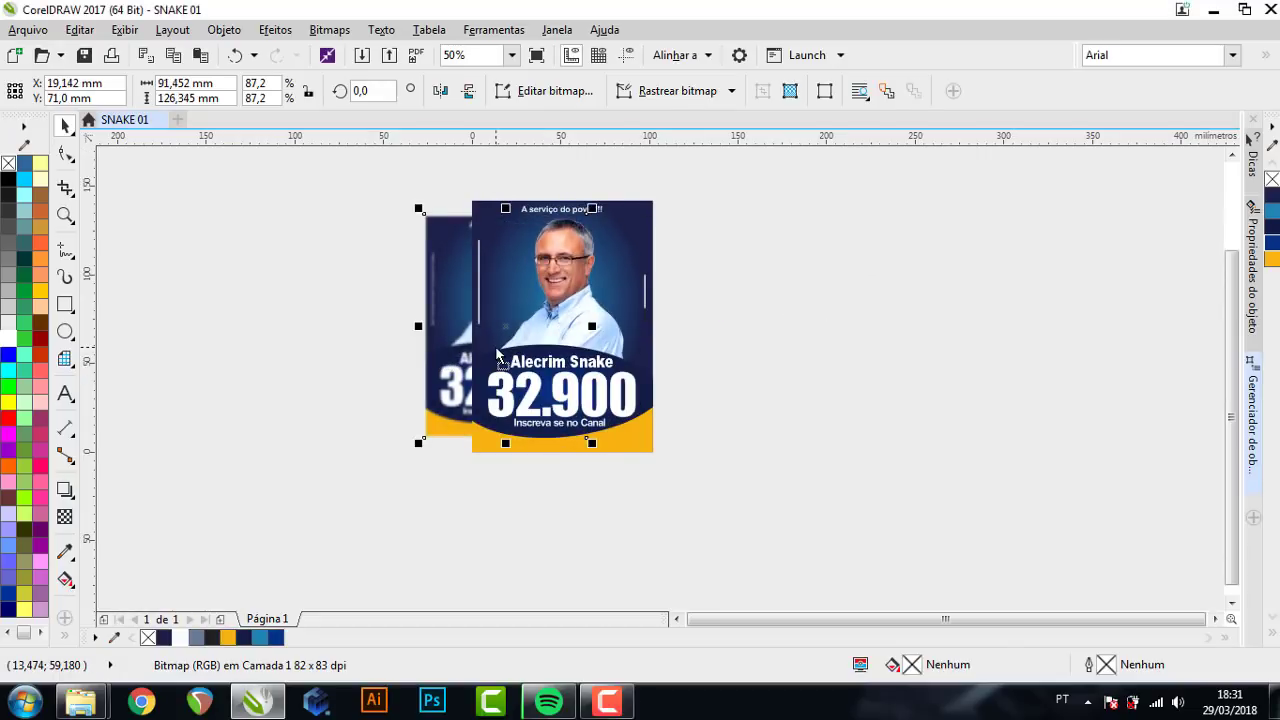
{"action": "left_click_drag", "start_coordinate": [452, 336], "coordinate": [554, 337]}
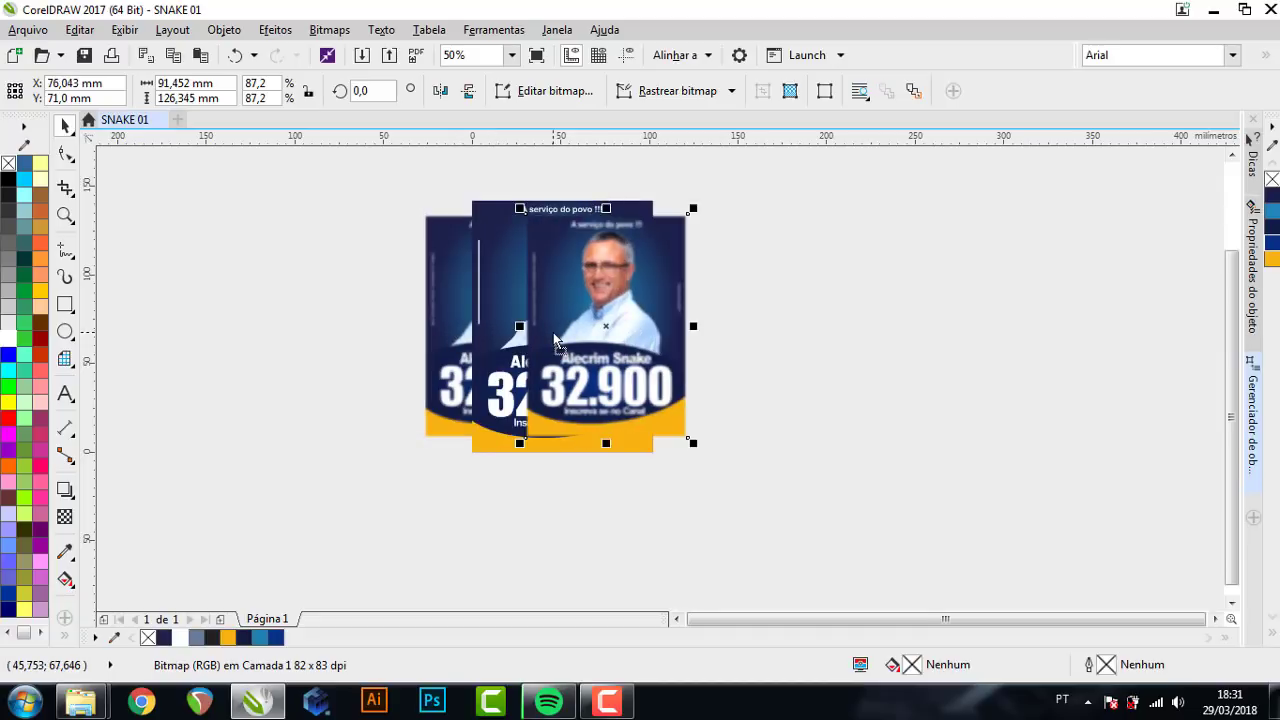
{"action": "key", "text": "shift+Page_Down"}
{"action": "left_click_drag", "start_coordinate": [556, 338], "coordinate": [473, 337]}
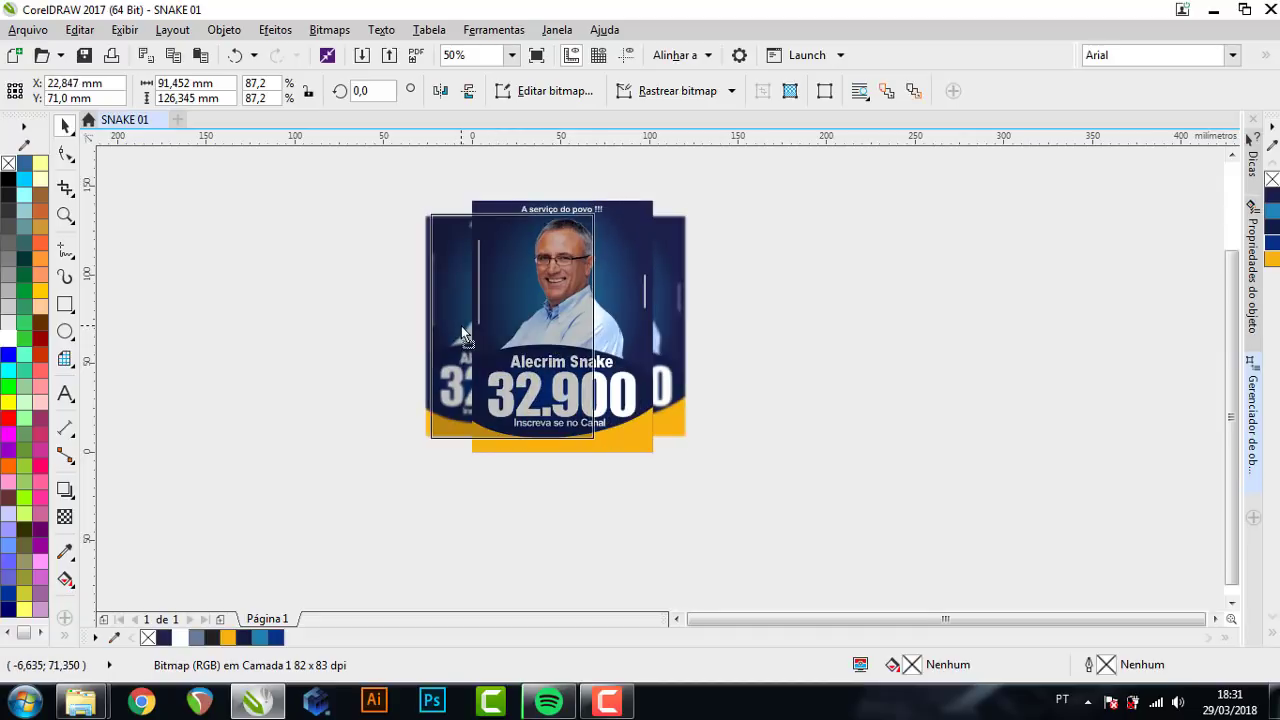
{"action": "left_click", "coordinate": [665, 311], "text": "shift"}
{"action": "key", "text": "ctrl+g"}
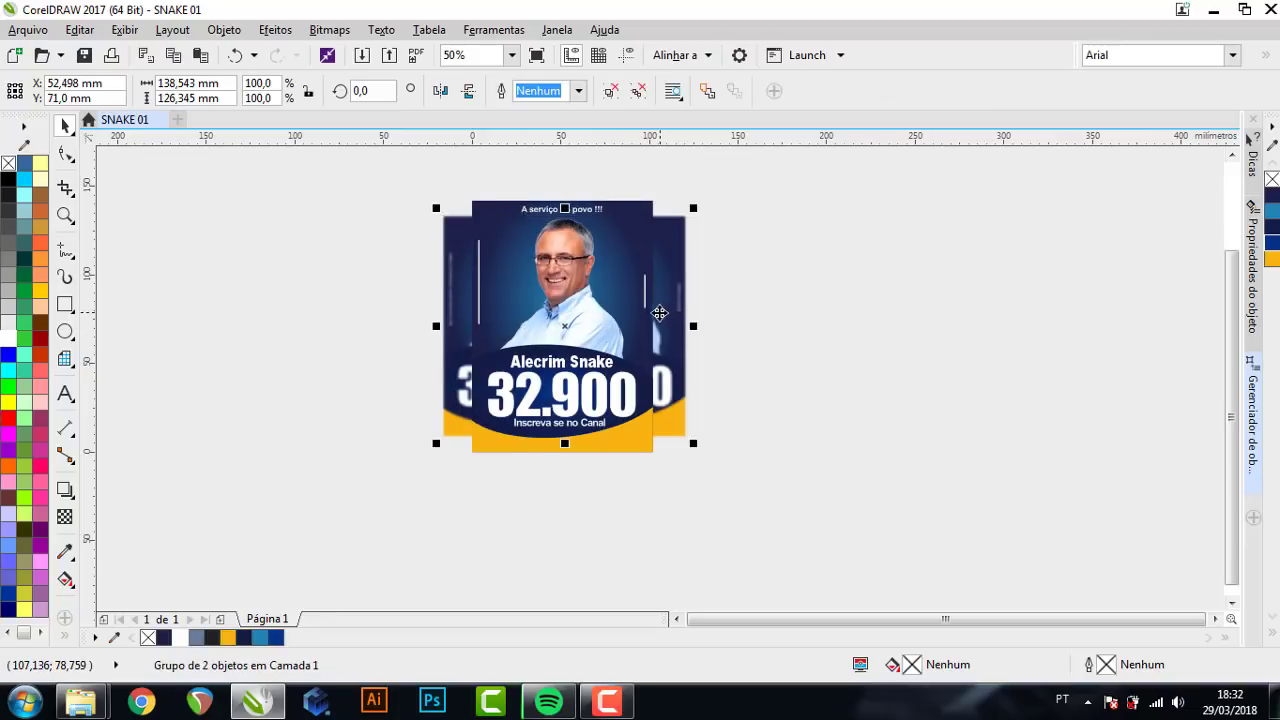
- Review the layered blurred mockup in full-screen preview
{"action": "left_click", "coordinate": [622, 214], "text": "shift"}
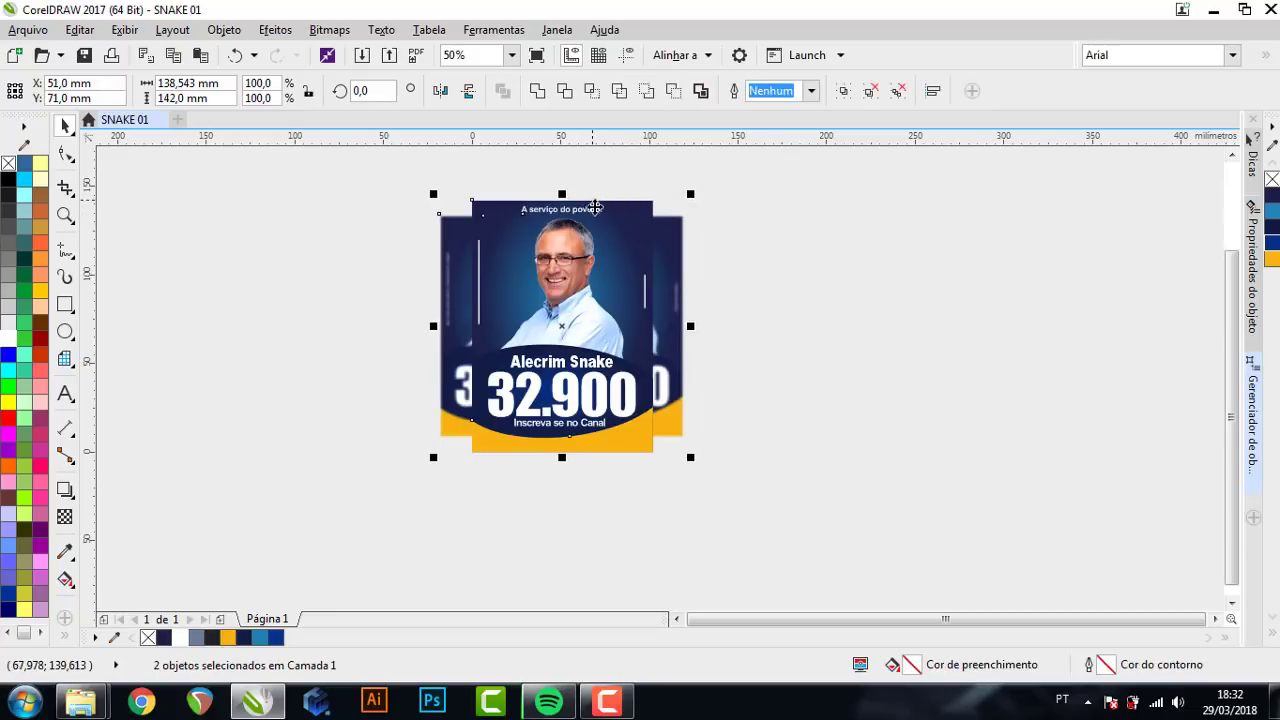
{"action": "left_click", "coordinate": [798, 245]}
{"action": "key", "text": "F4"}
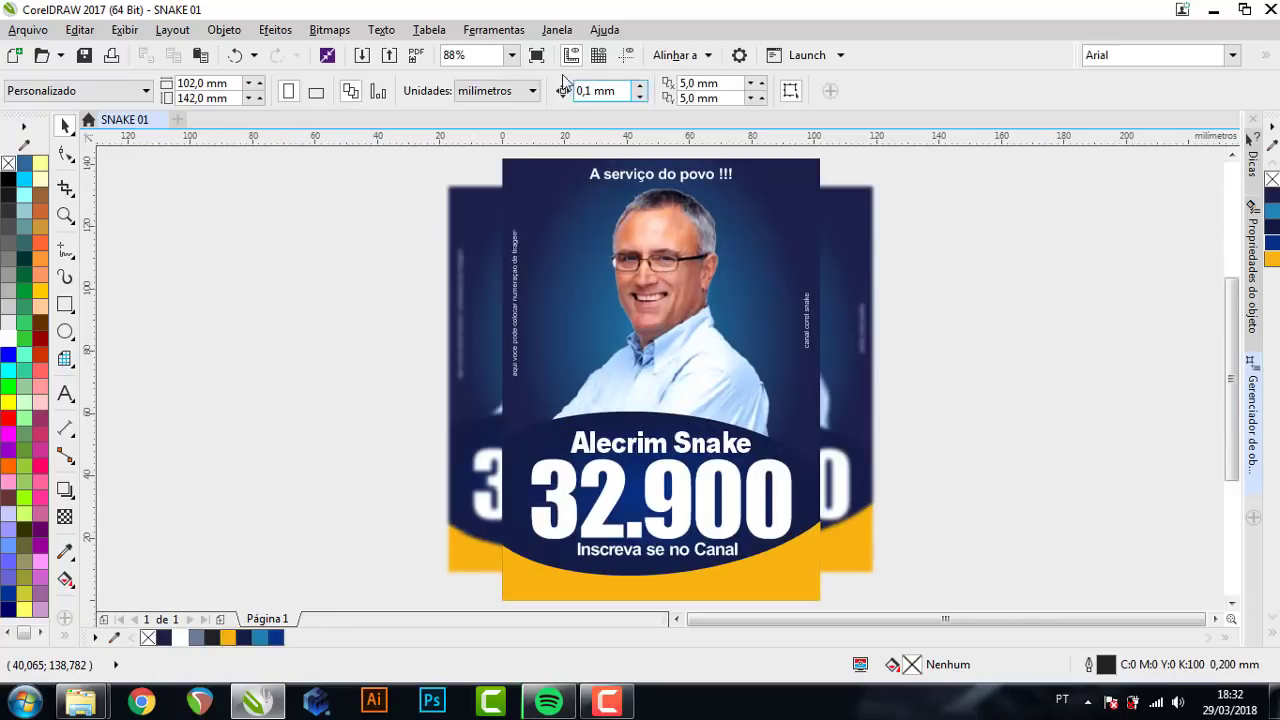
{"action": "left_click", "coordinate": [536, 55]}
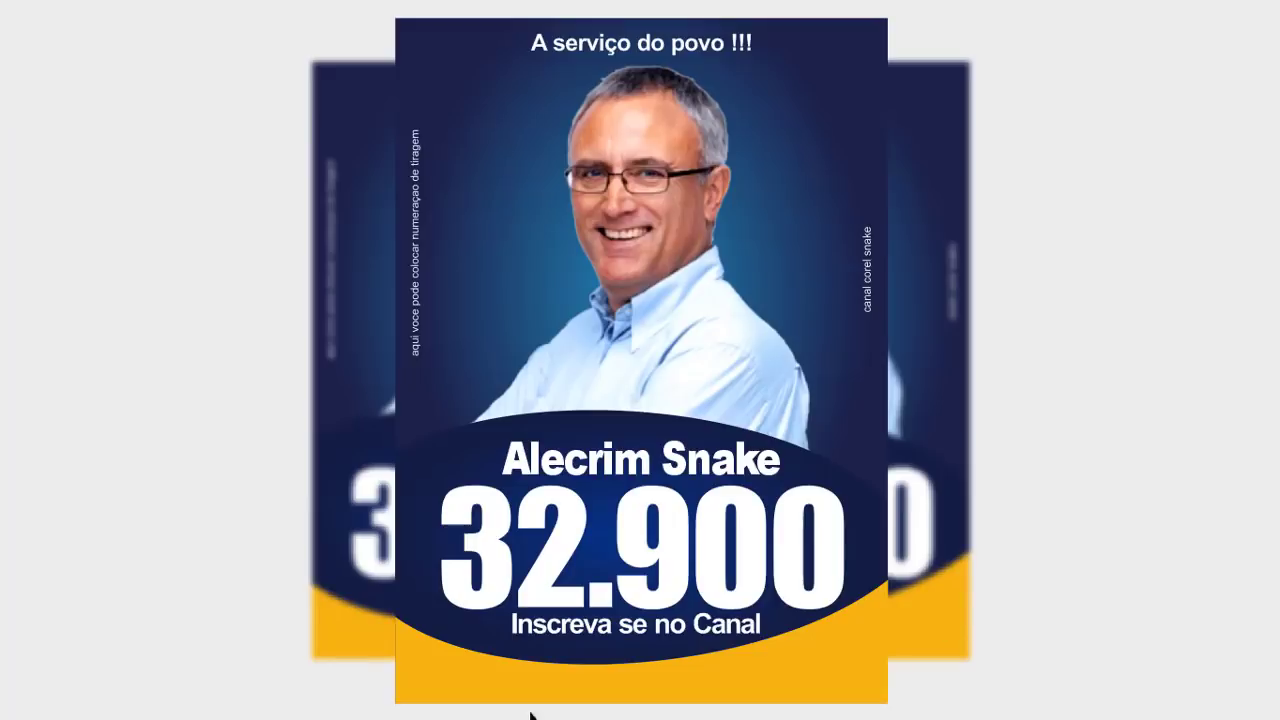
{"action": "key", "text": "Escape"}
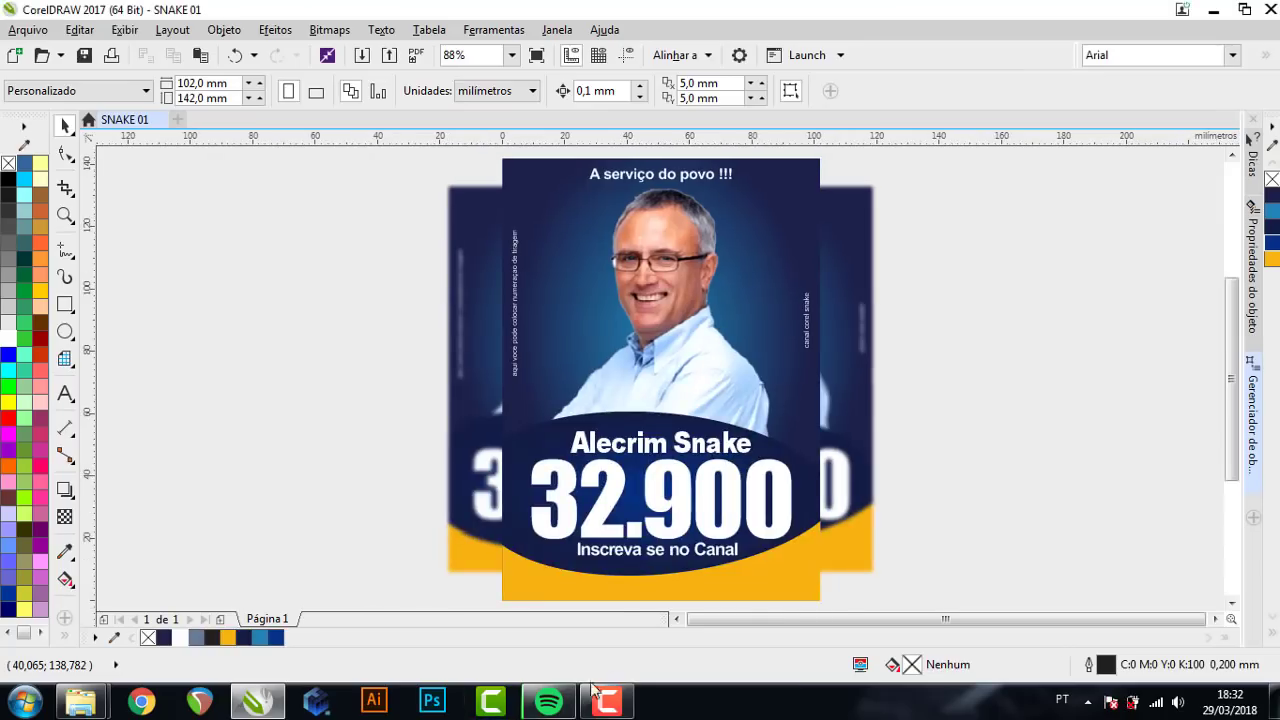
{"action": "scroll", "coordinate": [620, 535], "scroll_direction": "down", "scroll_amount": 2}
{"action": "scroll", "coordinate": [618, 543], "scroll_direction": "up", "scroll_amount": 3}
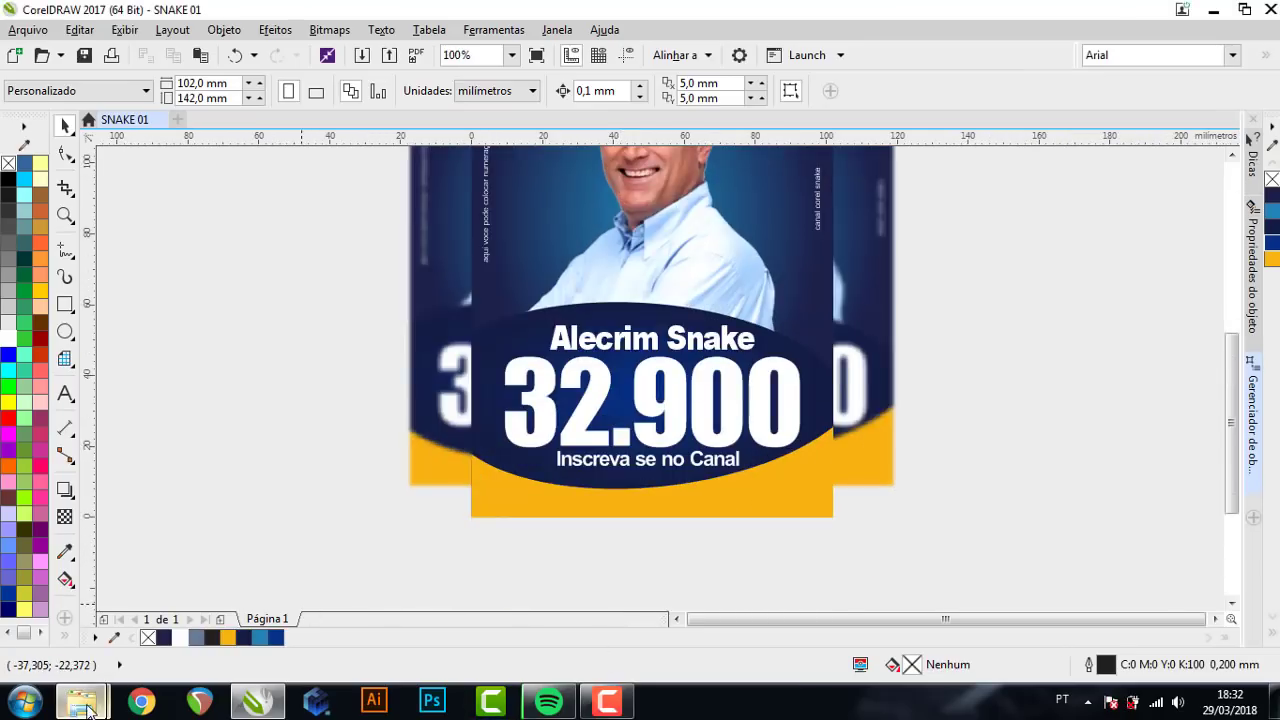
- Browse Documents to the NOVO PACOTE > SOMBRAS > com Corte shadows folder
{"action": "mouse_move", "coordinate": [81, 701]}
{"action": "left_click", "coordinate": [135, 596]}
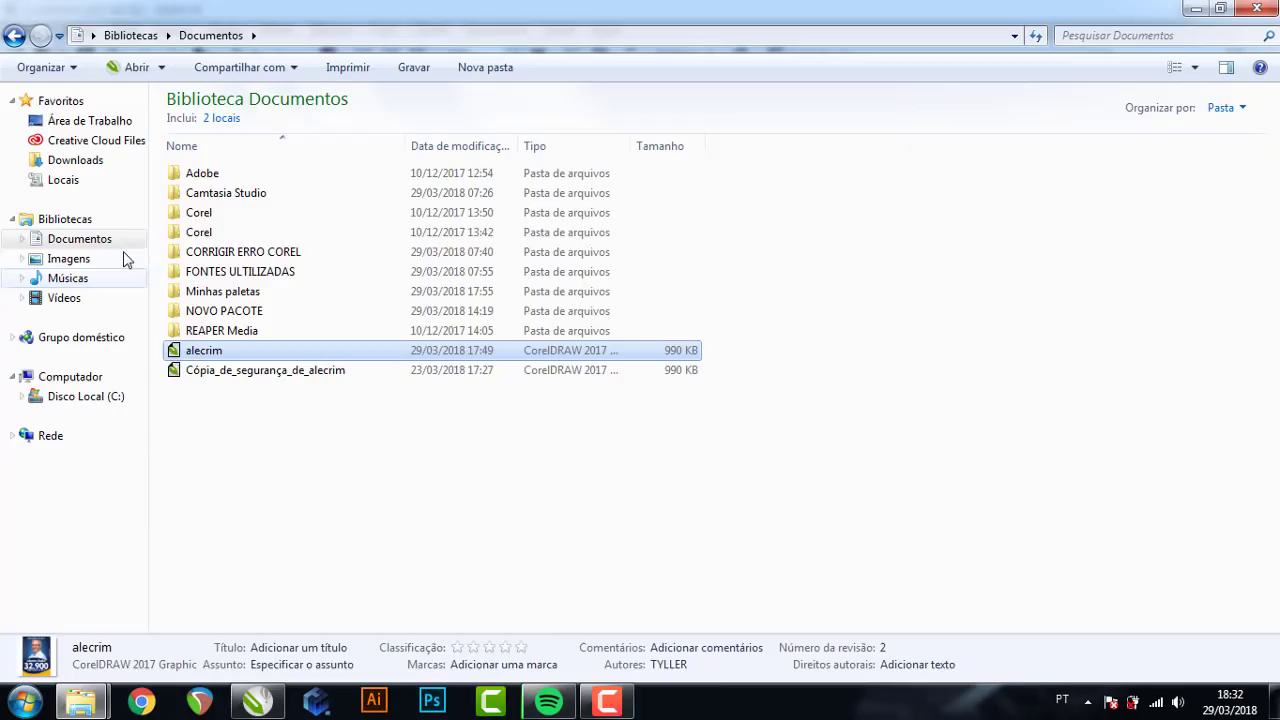
{"action": "left_click", "coordinate": [80, 162]}
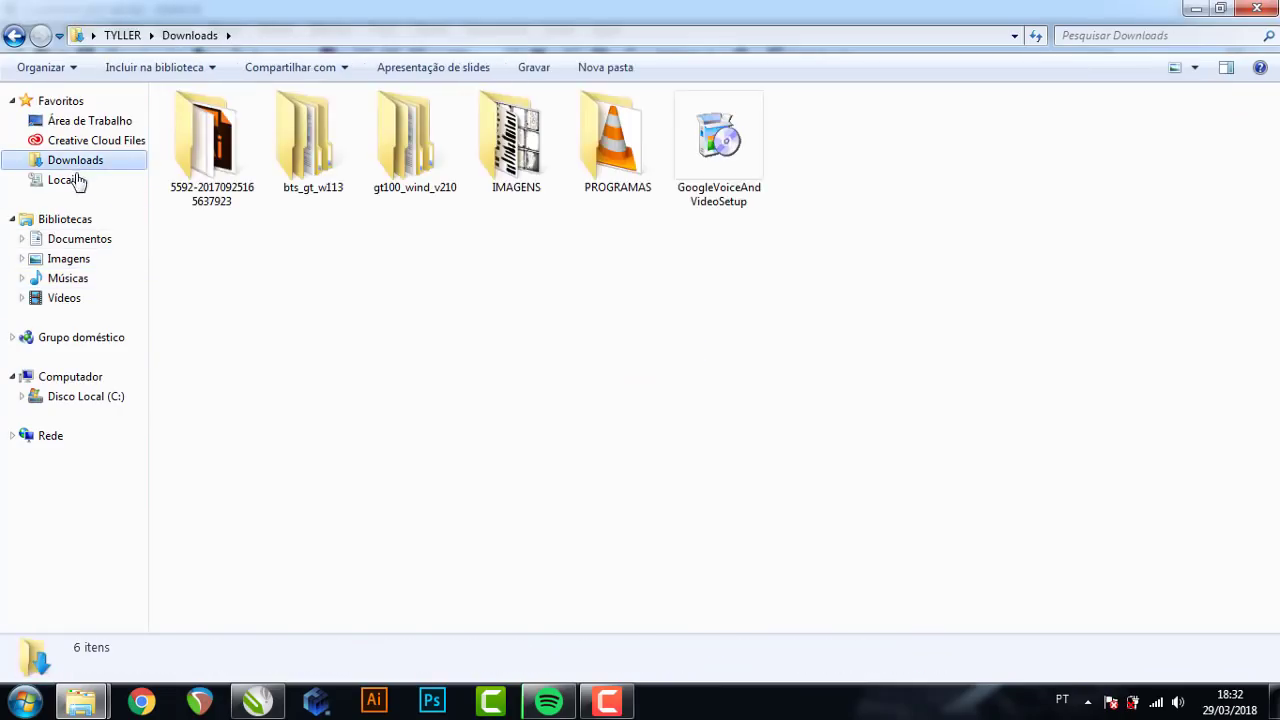
{"action": "left_click", "coordinate": [584, 360]}
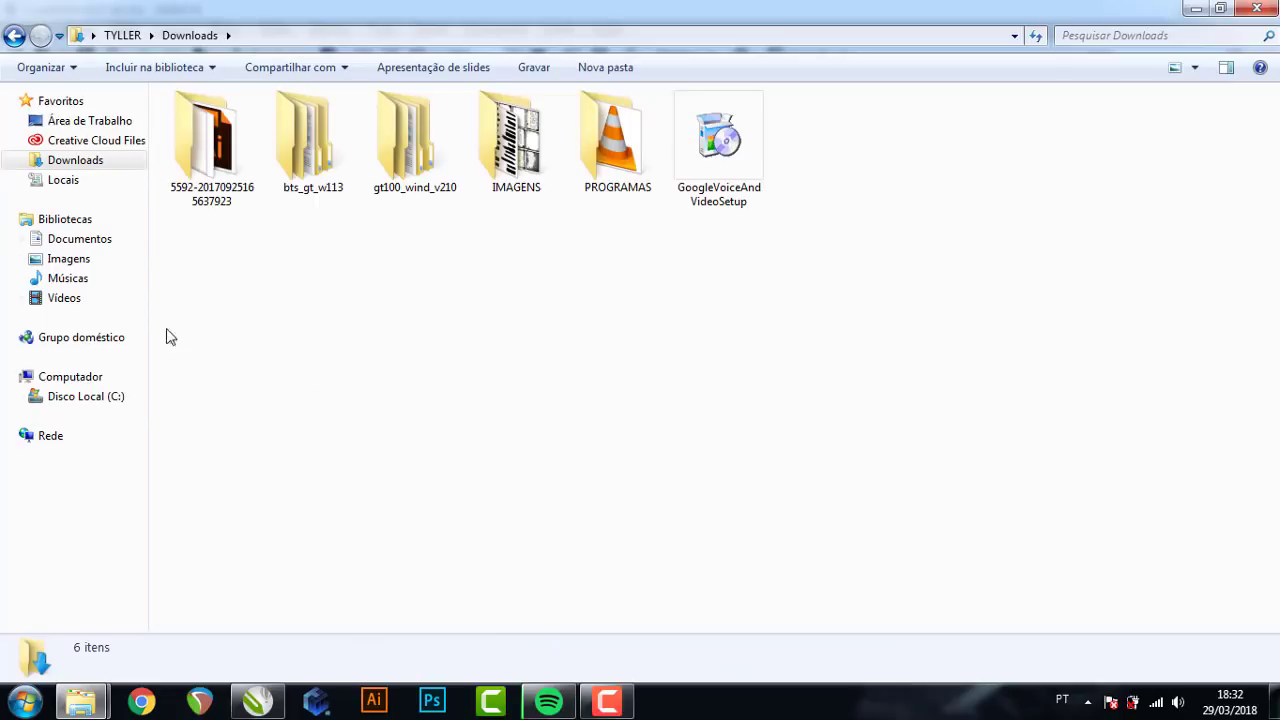
{"action": "left_click", "coordinate": [82, 241]}
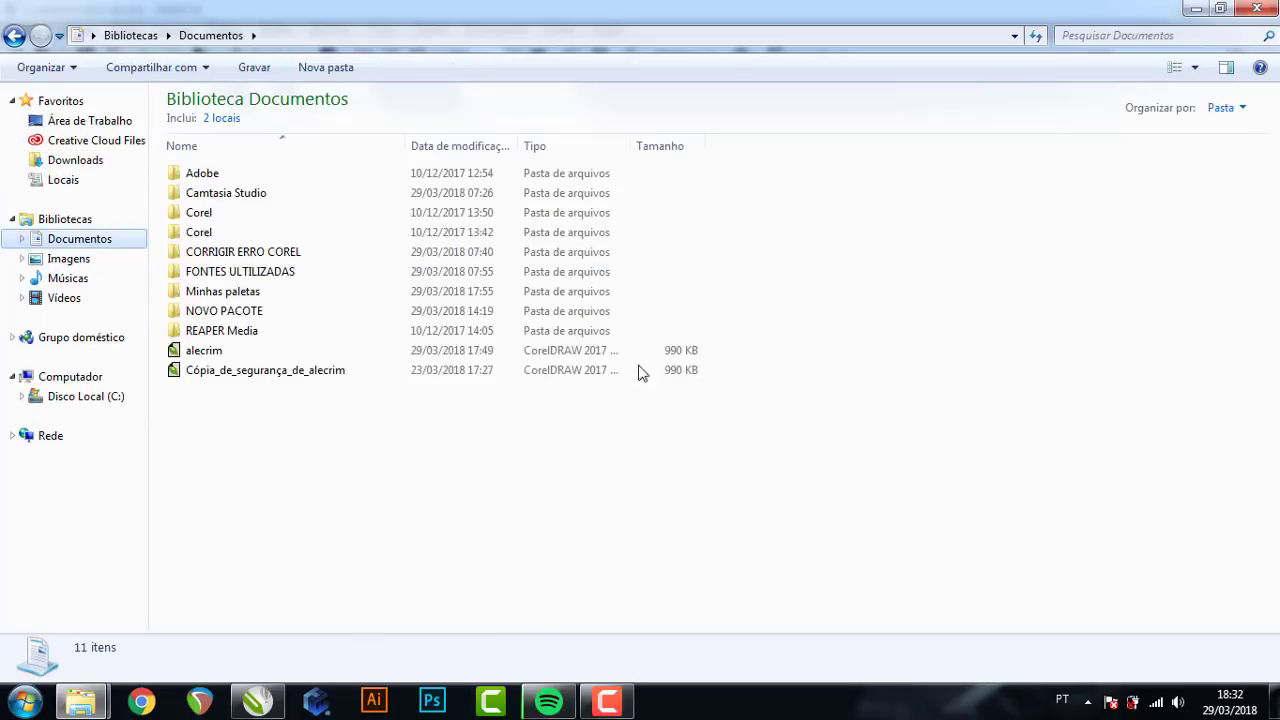
{"action": "double_click", "coordinate": [240, 314]}
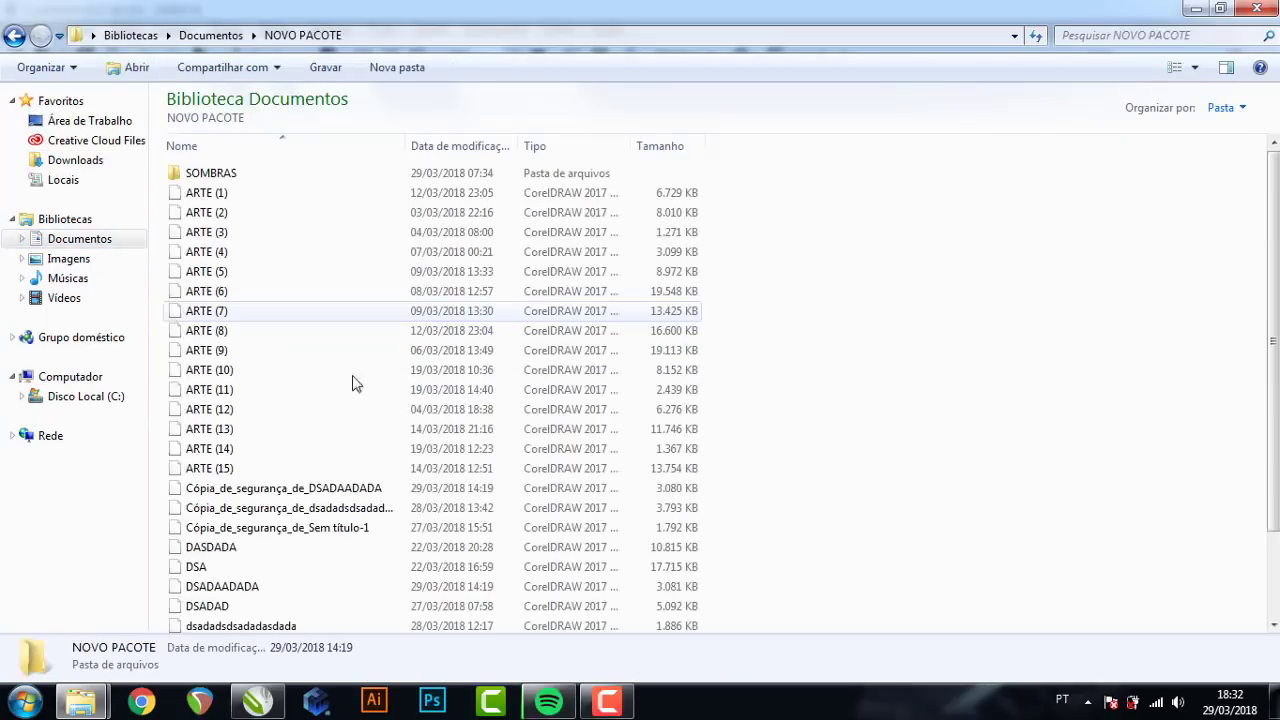
{"action": "double_click", "coordinate": [195, 175]}
{"action": "double_click", "coordinate": [213, 176]}
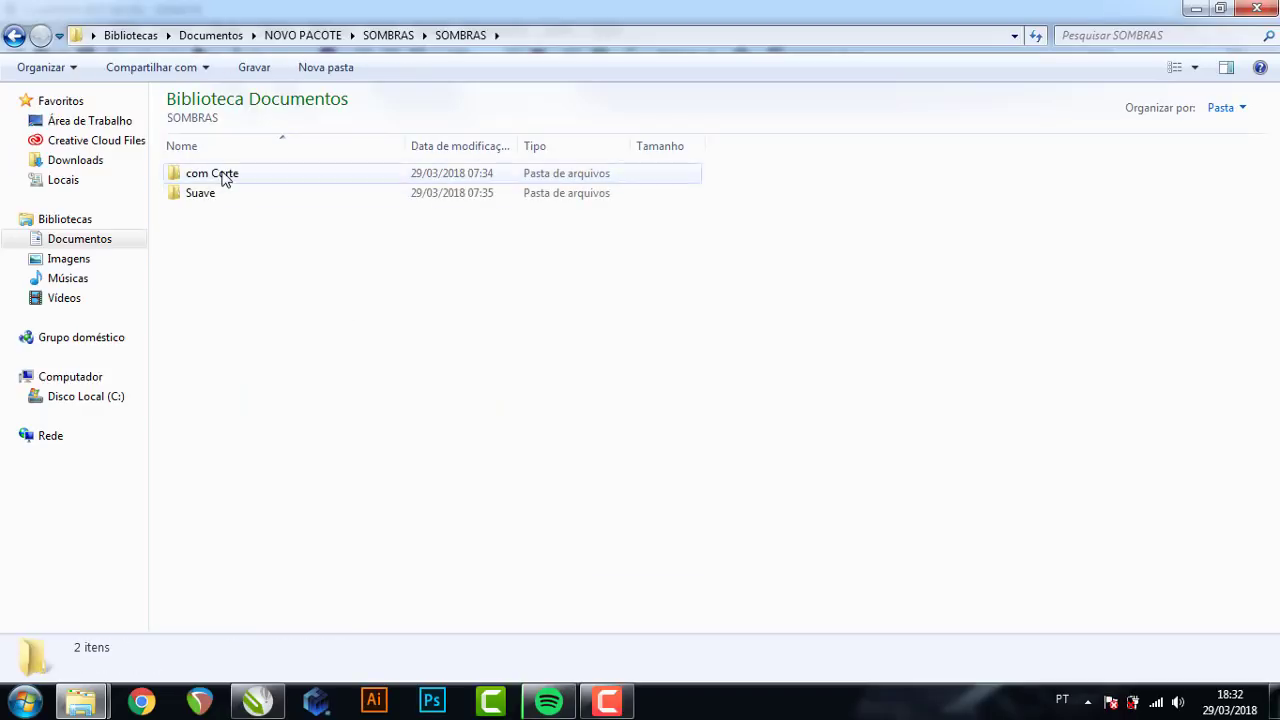
{"action": "double_click", "coordinate": [225, 178]}
- Preview the shadow images and drag SOMBRAS SNAKE (3) over to the CorelDRAW flyer
{"action": "double_click", "coordinate": [175, 174]}
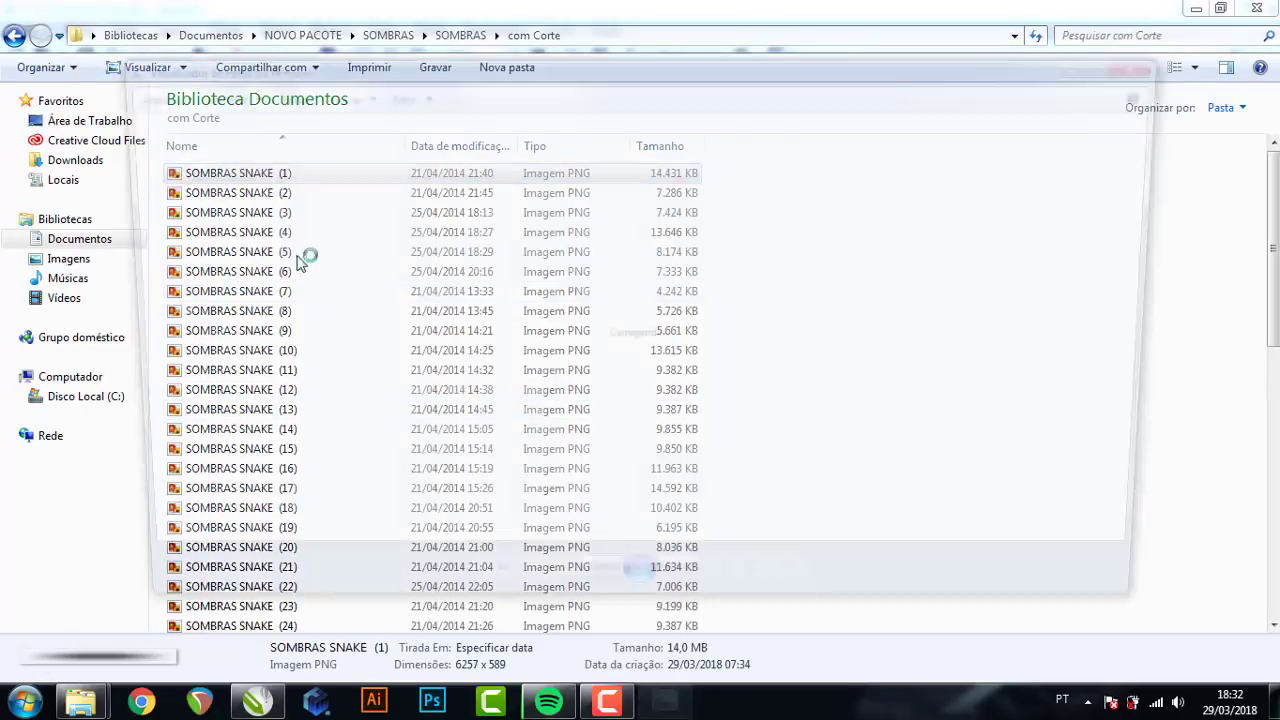
{"action": "key", "text": "Right"}
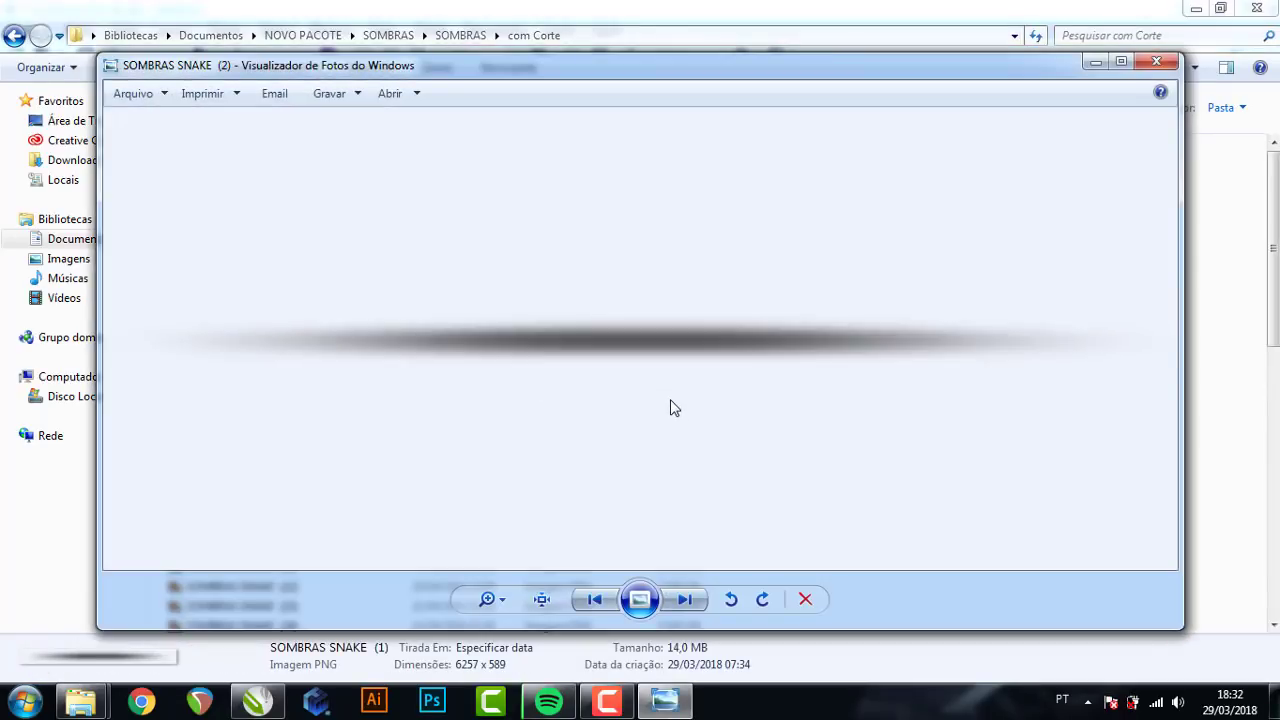
{"action": "key", "text": "Right"}
{"action": "key", "text": "Right"}
{"action": "key", "text": "Left"}
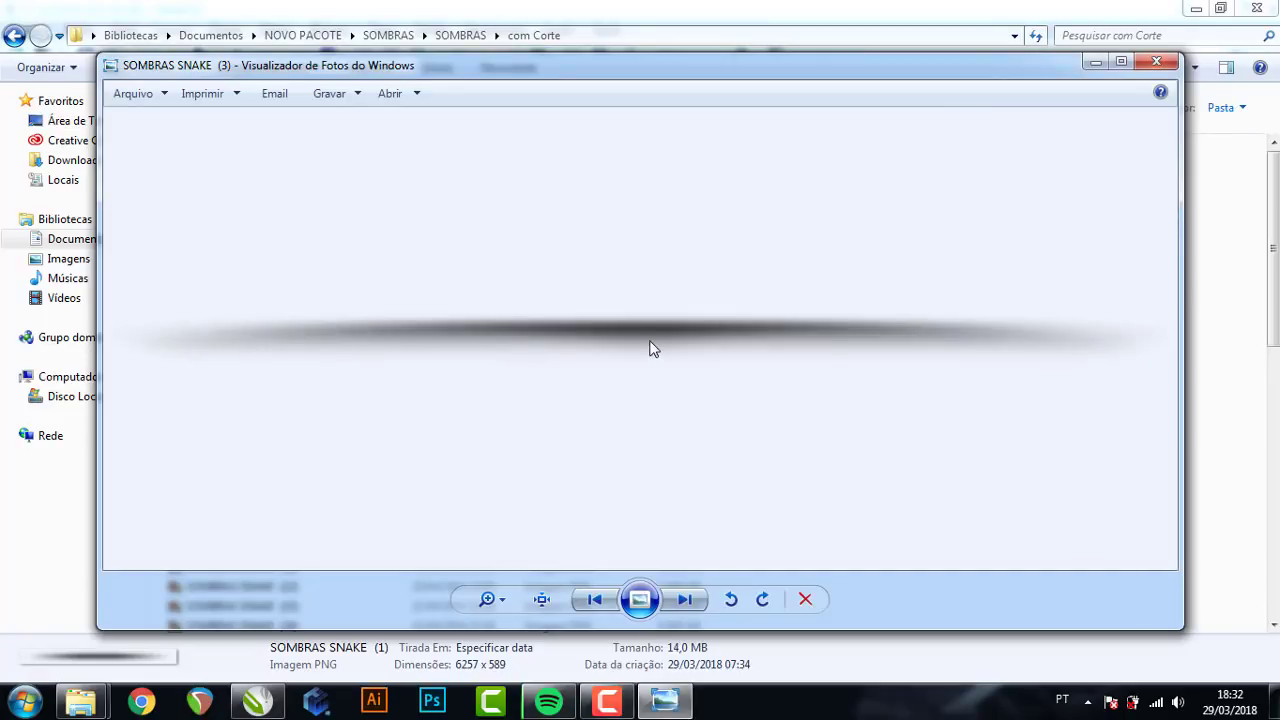
{"action": "right_click", "coordinate": [650, 348]}
{"action": "left_click", "coordinate": [688, 406]}
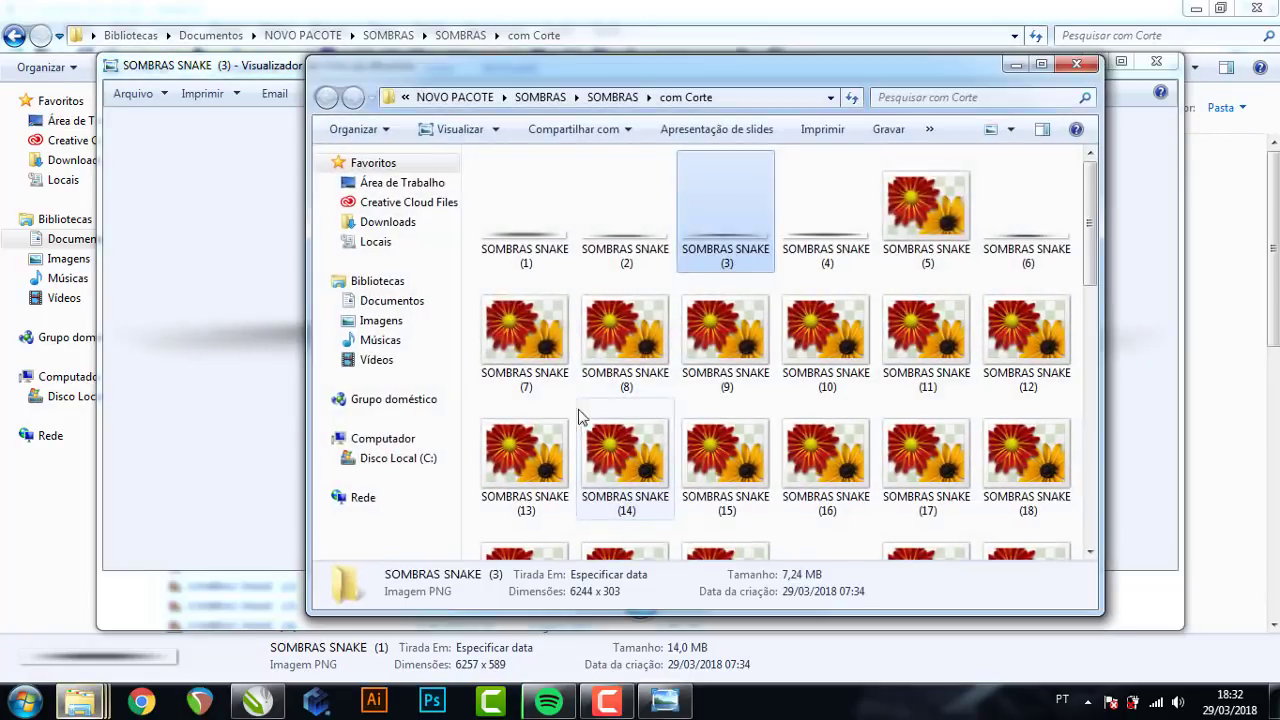
{"action": "mouse_move", "coordinate": [697, 251]}
{"action": "left_mouse_down"}
{"action": "mouse_move", "coordinate": [263, 705]}
{"action": "mouse_move", "coordinate": [280, 367]}
{"action": "left_mouse_up"}
- Move the shadow image beneath the flyer and scale it down to roughly the card's width
{"action": "scroll", "coordinate": [373, 390], "scroll_direction": "down", "scroll_amount": 4}
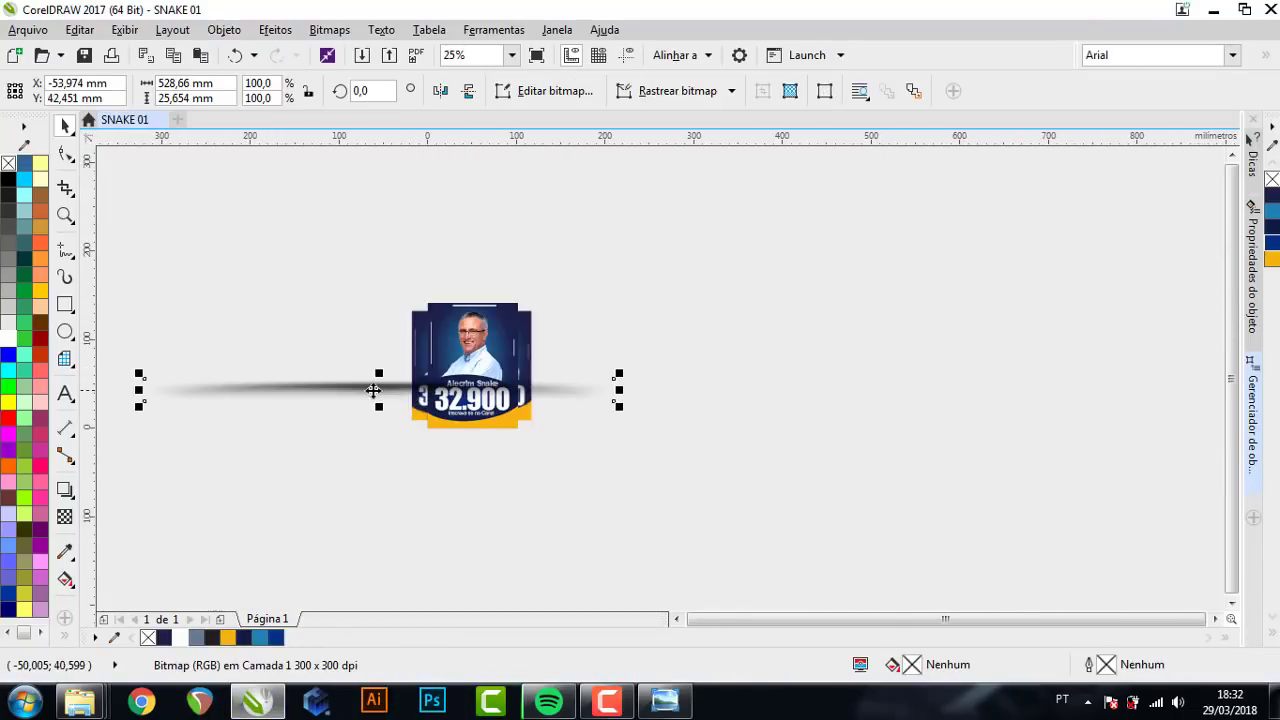
{"action": "left_click_drag", "start_coordinate": [373, 390], "coordinate": [484, 458]}
{"action": "key", "text": "Escape"}
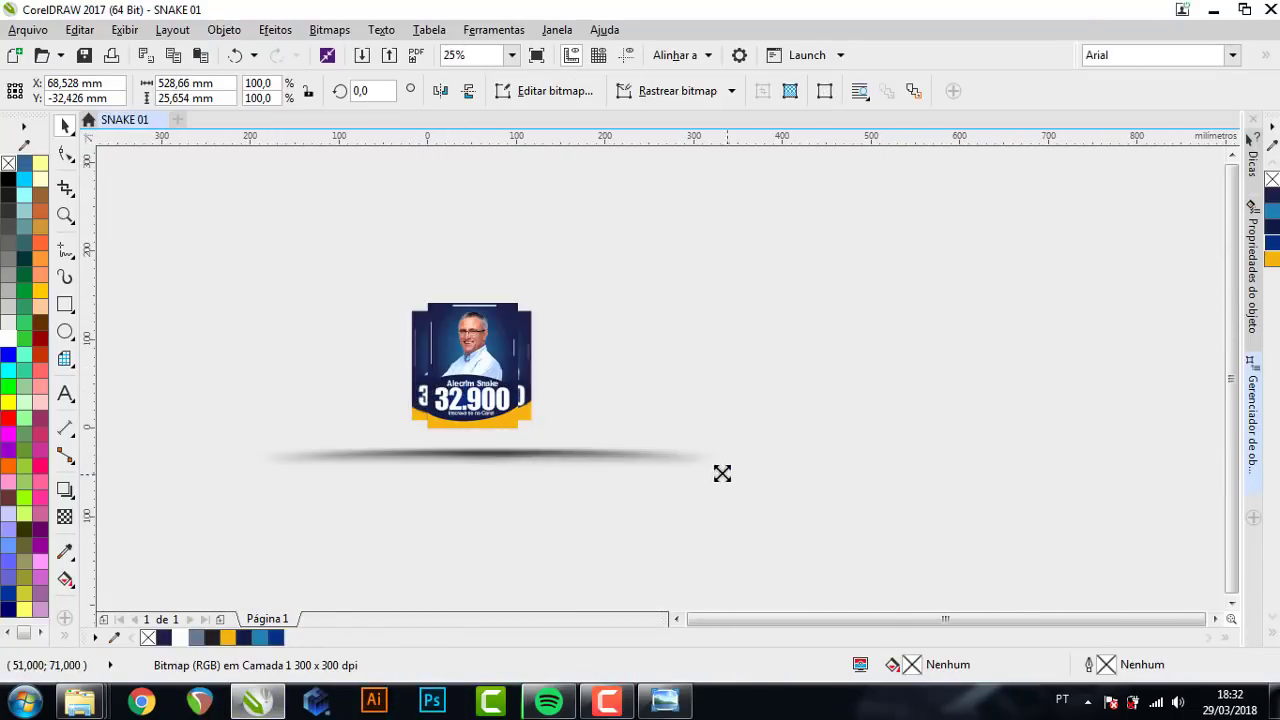
{"action": "left_click_drag", "start_coordinate": [722, 473], "coordinate": [712, 470]}
{"action": "scroll", "coordinate": [484, 444], "scroll_direction": "up", "scroll_amount": 2}
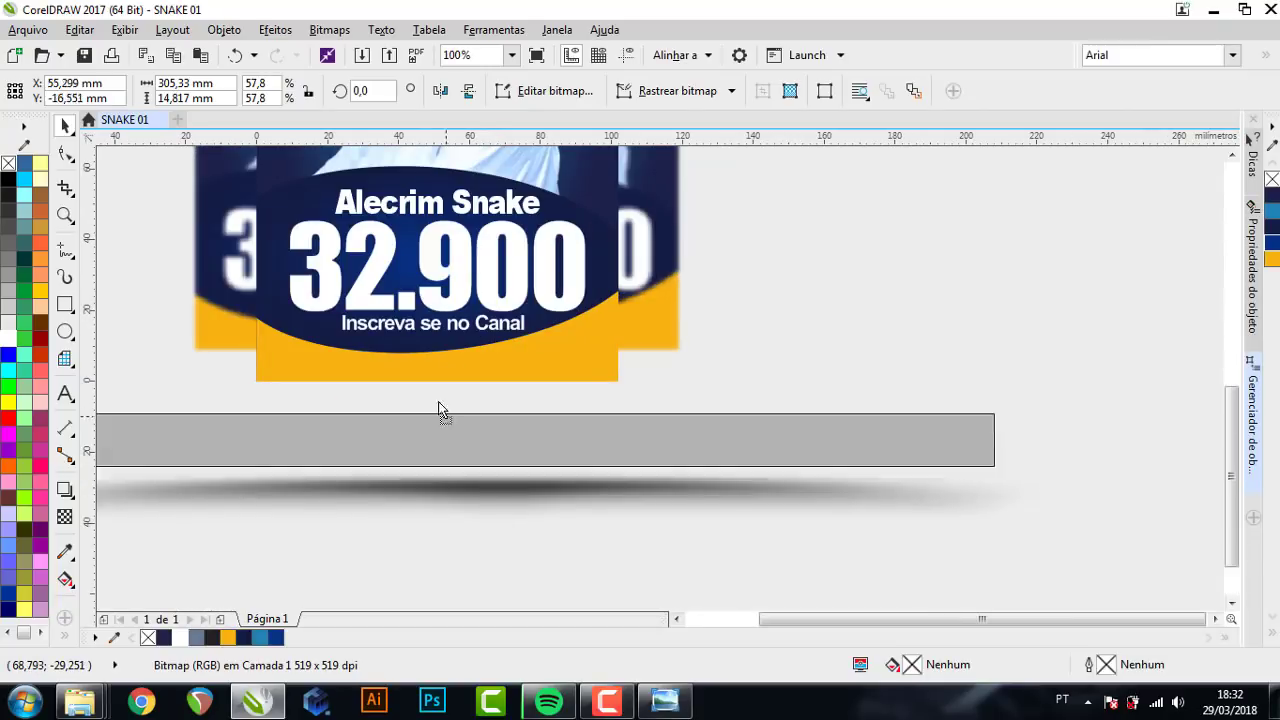
{"action": "left_click_drag", "start_coordinate": [495, 483], "coordinate": [438, 385]}
{"action": "scroll", "coordinate": [487, 427], "scroll_direction": "down", "scroll_amount": 2}
{"action": "scroll", "coordinate": [532, 403], "scroll_direction": "up", "scroll_amount": 2}
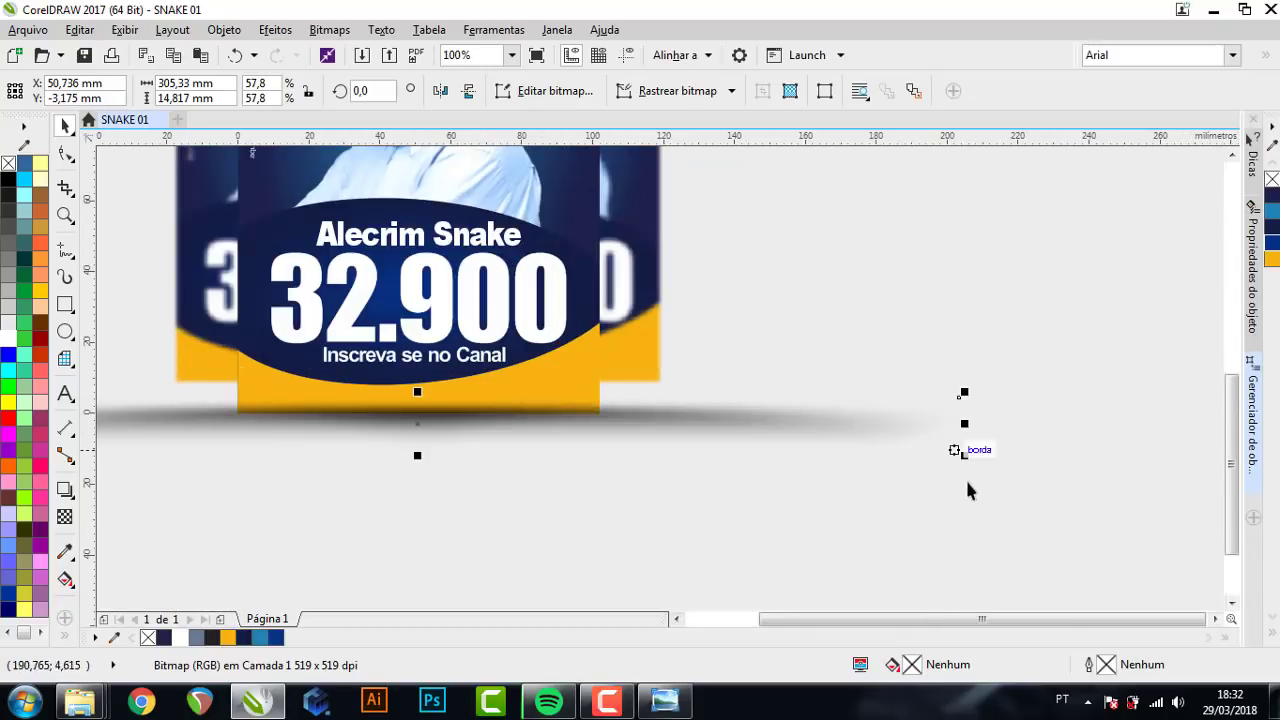
{"action": "left_click_drag", "start_coordinate": [963, 451], "coordinate": [866, 455]}
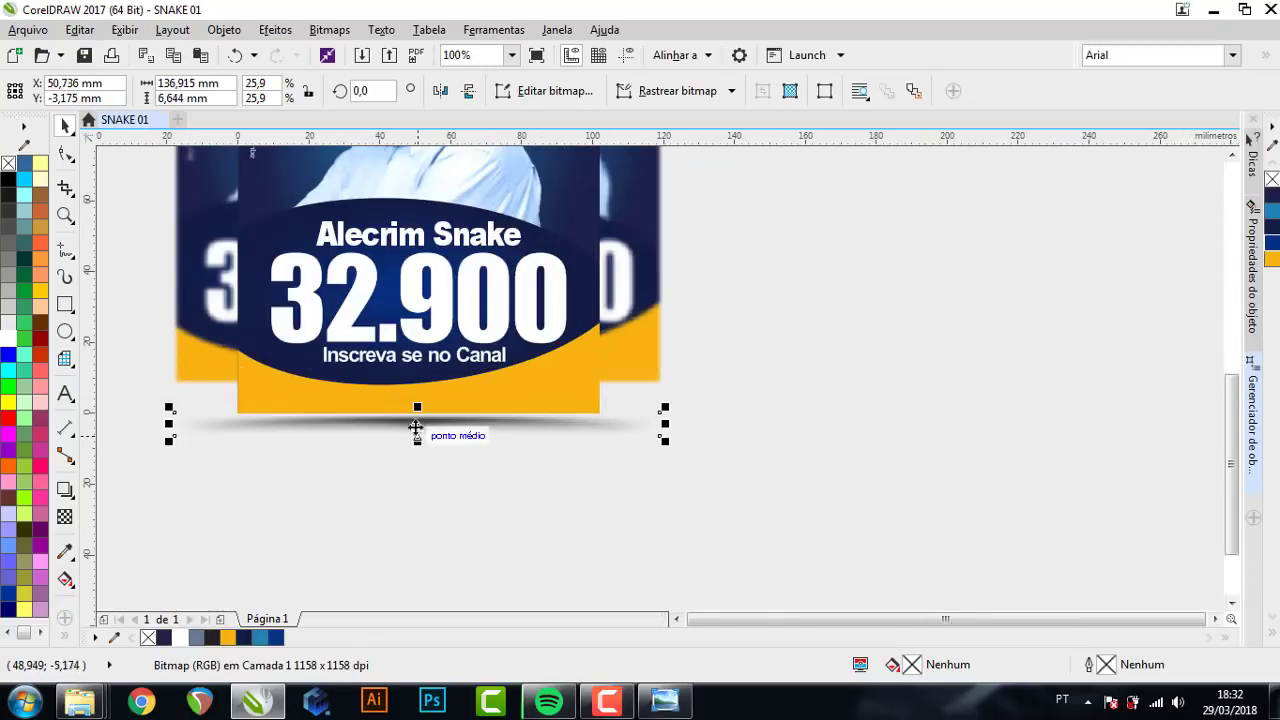
{"action": "left_click_drag", "start_coordinate": [417, 430], "coordinate": [413, 421]}
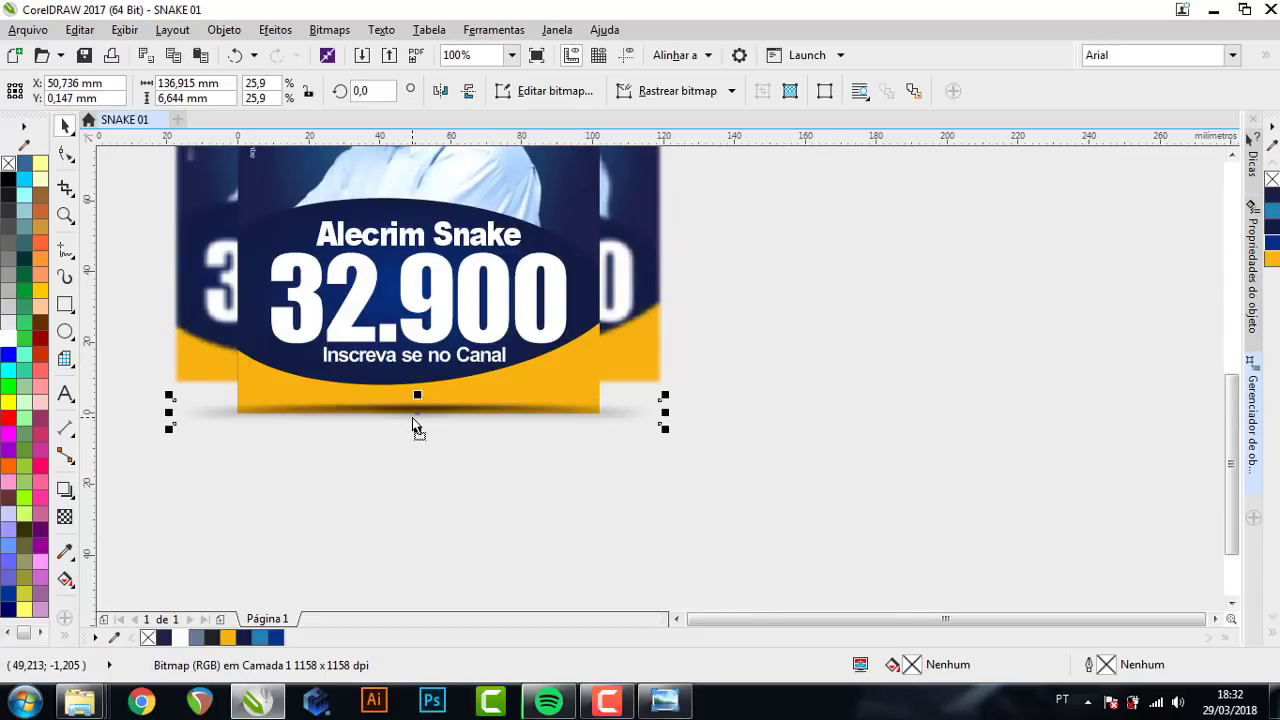
- Send the shadow behind the card and nudge it down under the card's bottom edge
{"action": "key", "text": "shift+Page_Down"}
{"action": "key", "text": "Down"}
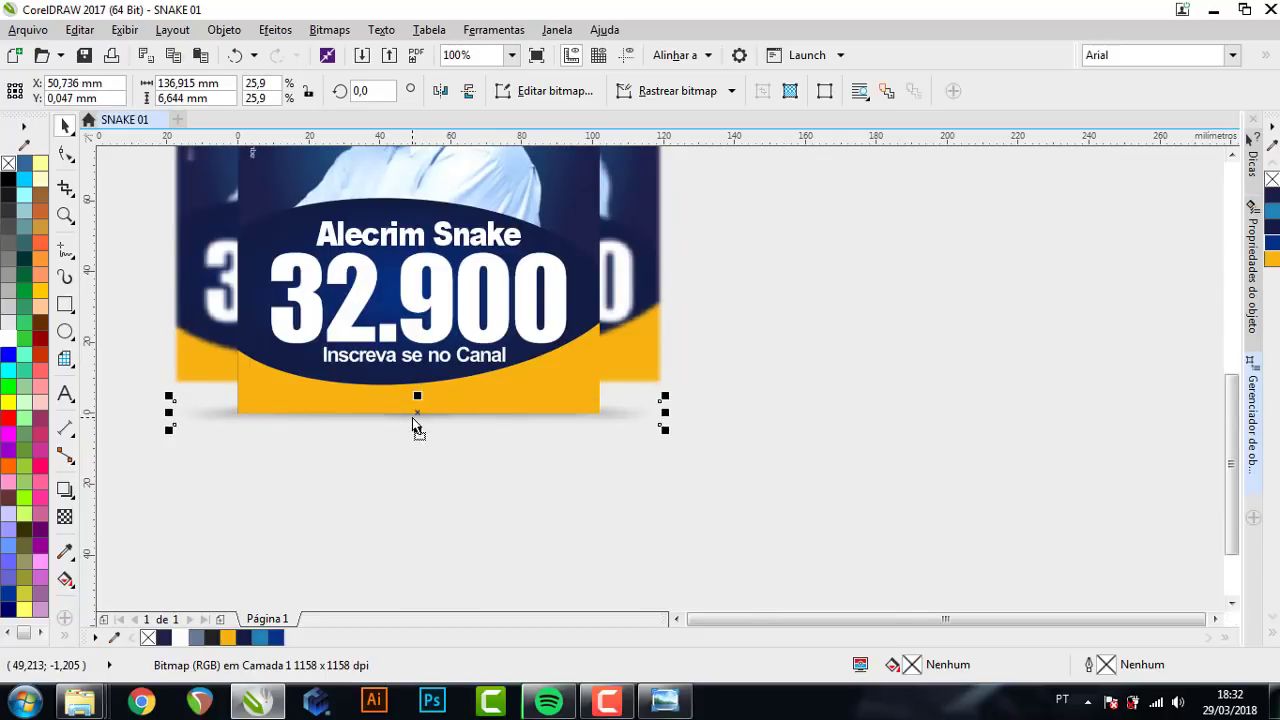
{"action": "key", "text": "Down"}
{"action": "key", "text": "Down"}
{"action": "key", "text": "Down"}
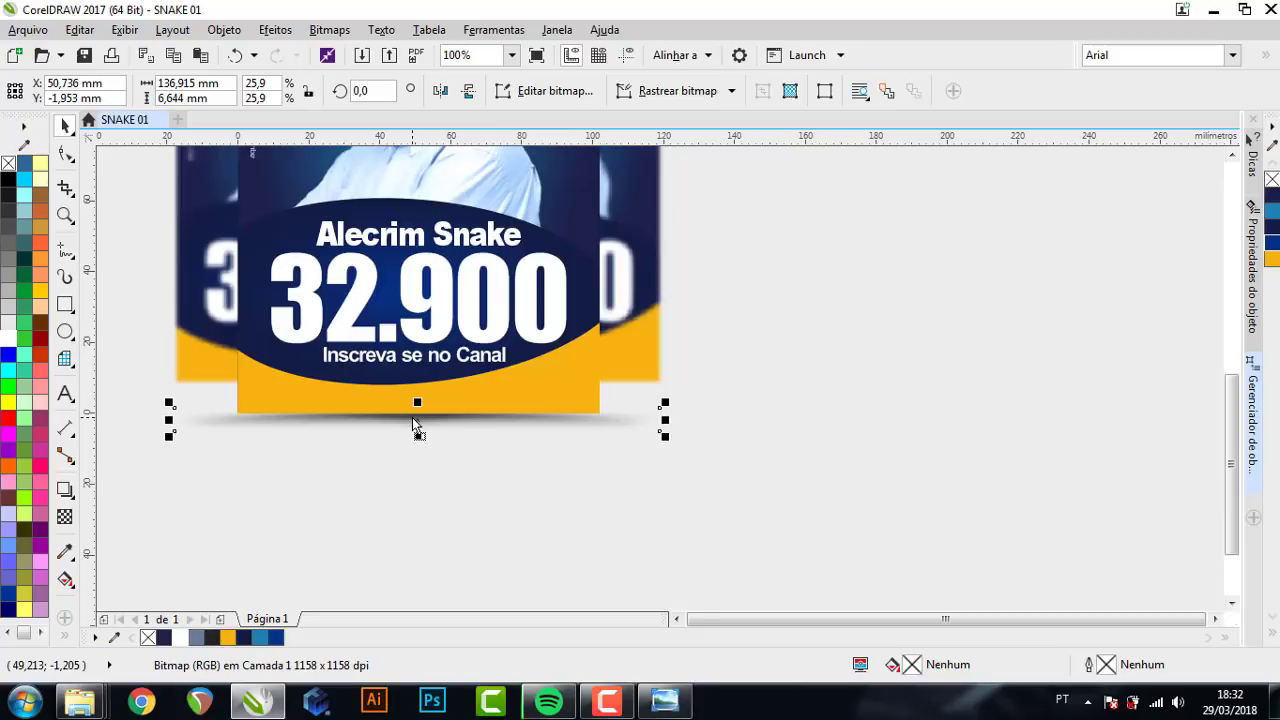
{"action": "key", "text": "Down"}
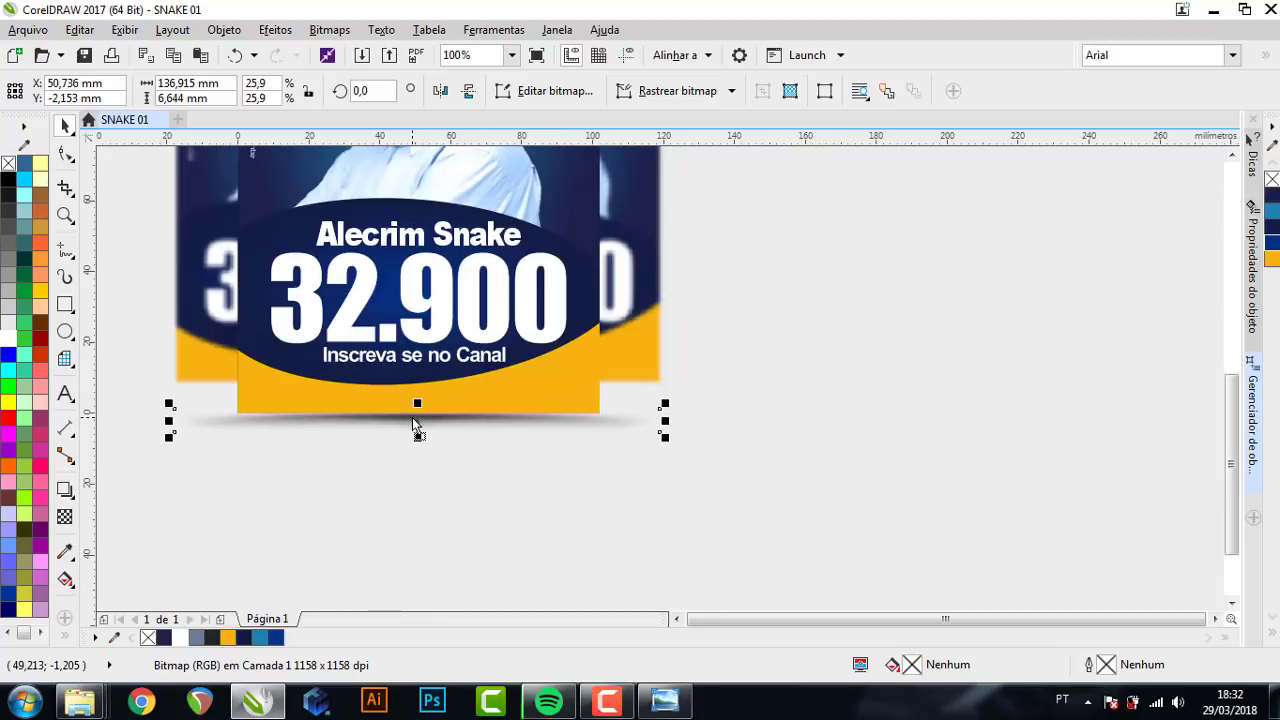
{"action": "key", "text": "Down"}
{"action": "left_click", "coordinate": [461, 397], "text": "shift"}
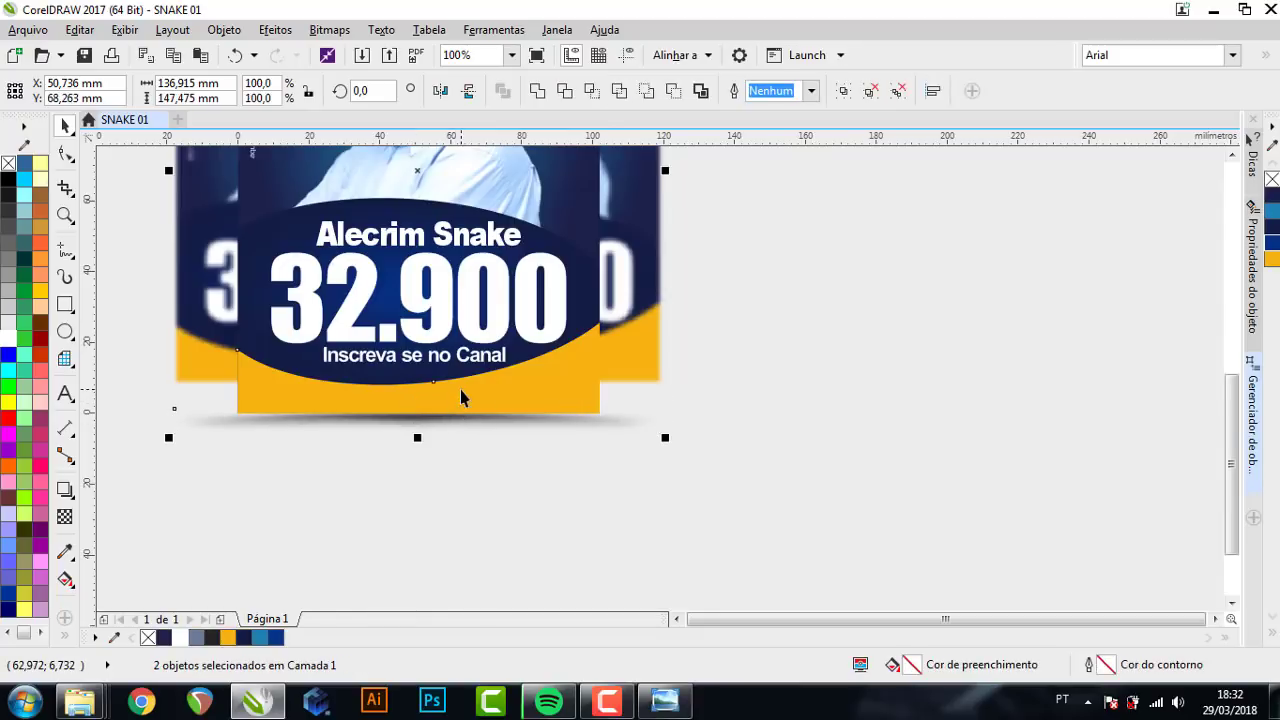
{"action": "left_click", "coordinate": [849, 409]}
{"action": "scroll", "coordinate": [401, 414], "scroll_direction": "up", "scroll_amount": 2}
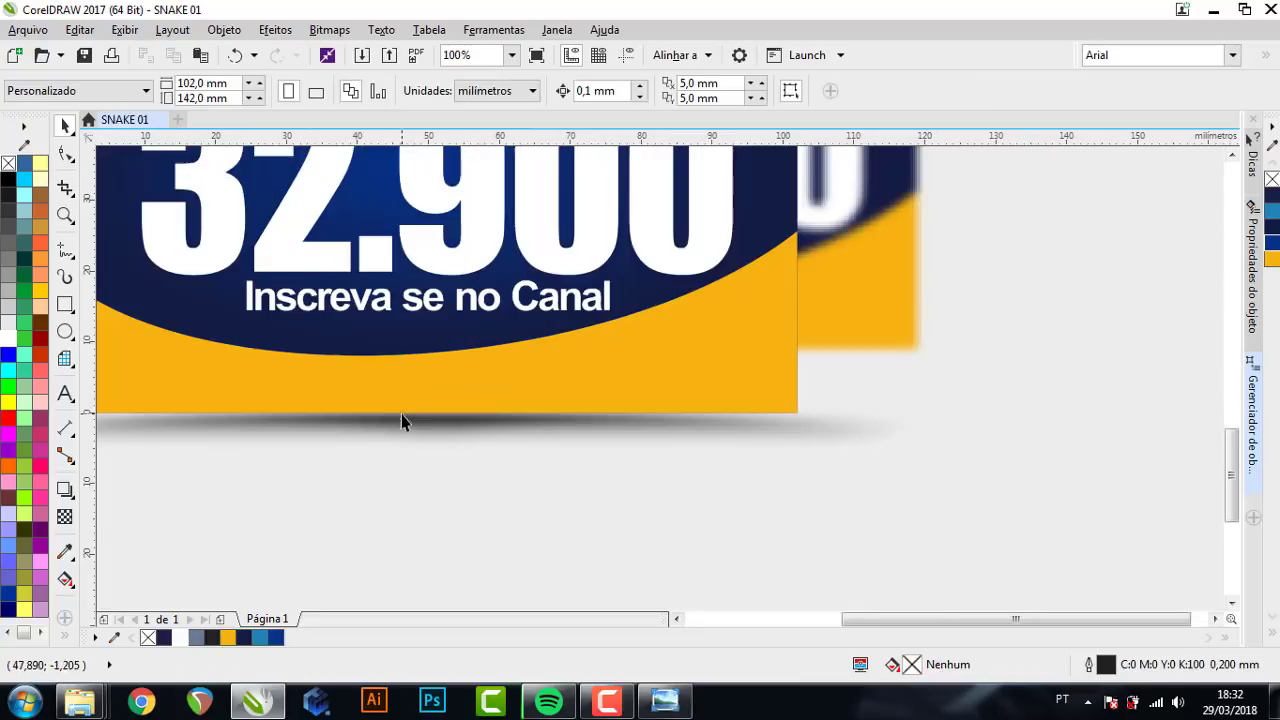
- Shrink the shadow slightly to about 127 mm wide and raise it toward the card's edge
{"action": "left_click", "coordinate": [694, 428]}
{"action": "left_click_drag", "start_coordinate": [924, 458], "coordinate": [894, 457]}
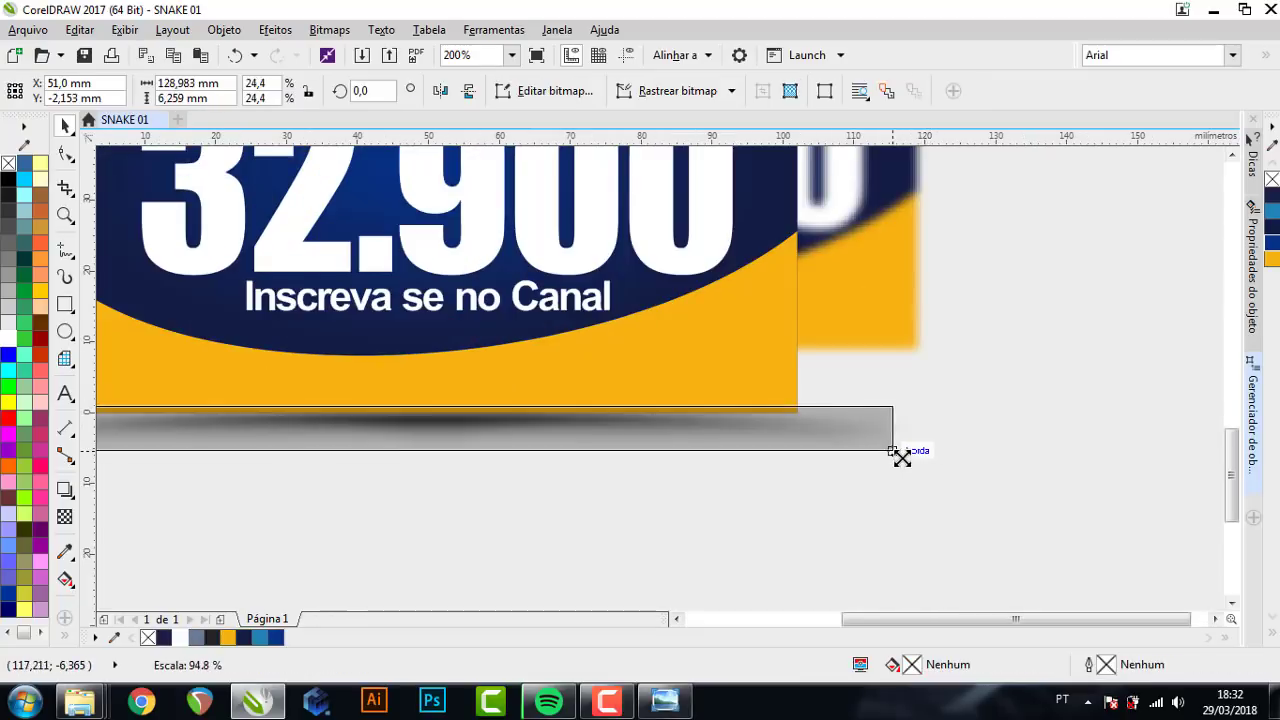
{"action": "scroll", "coordinate": [586, 471], "scroll_direction": "down", "scroll_amount": 2}
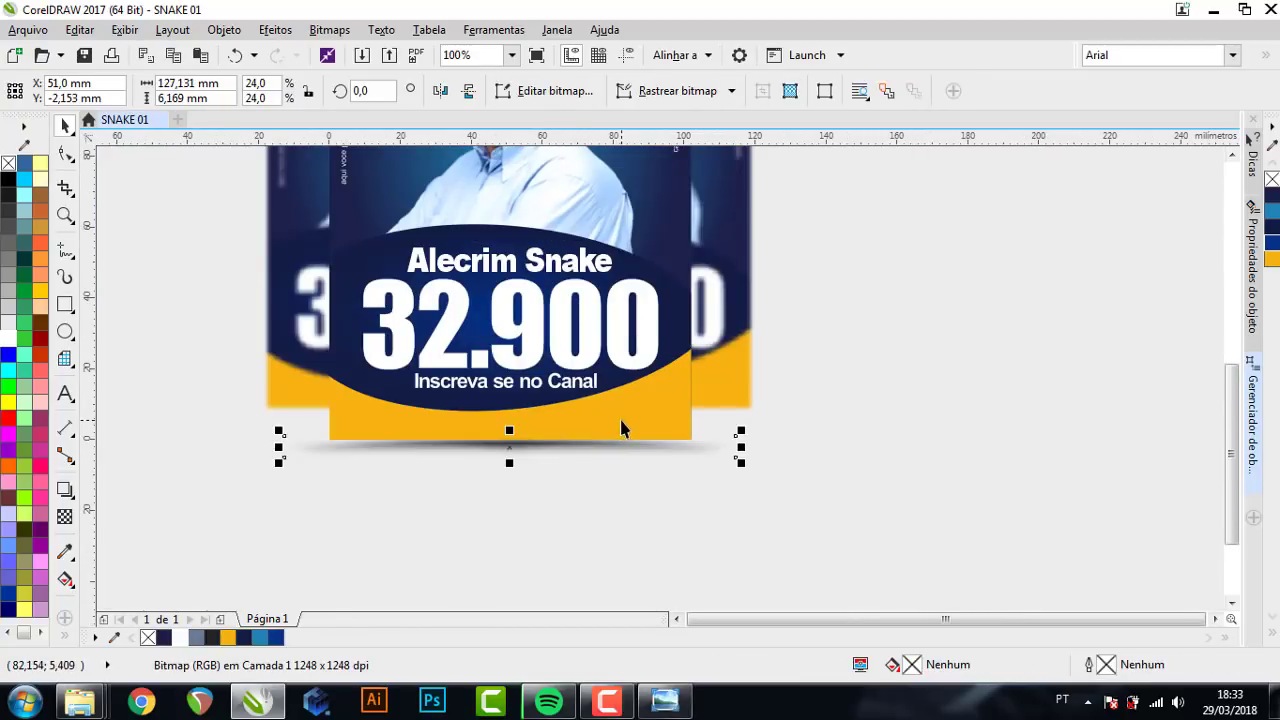
{"action": "left_click", "coordinate": [619, 416], "text": "shift"}
{"action": "left_click", "coordinate": [858, 470]}
{"action": "scroll", "coordinate": [464, 454], "scroll_direction": "up", "scroll_amount": 1}
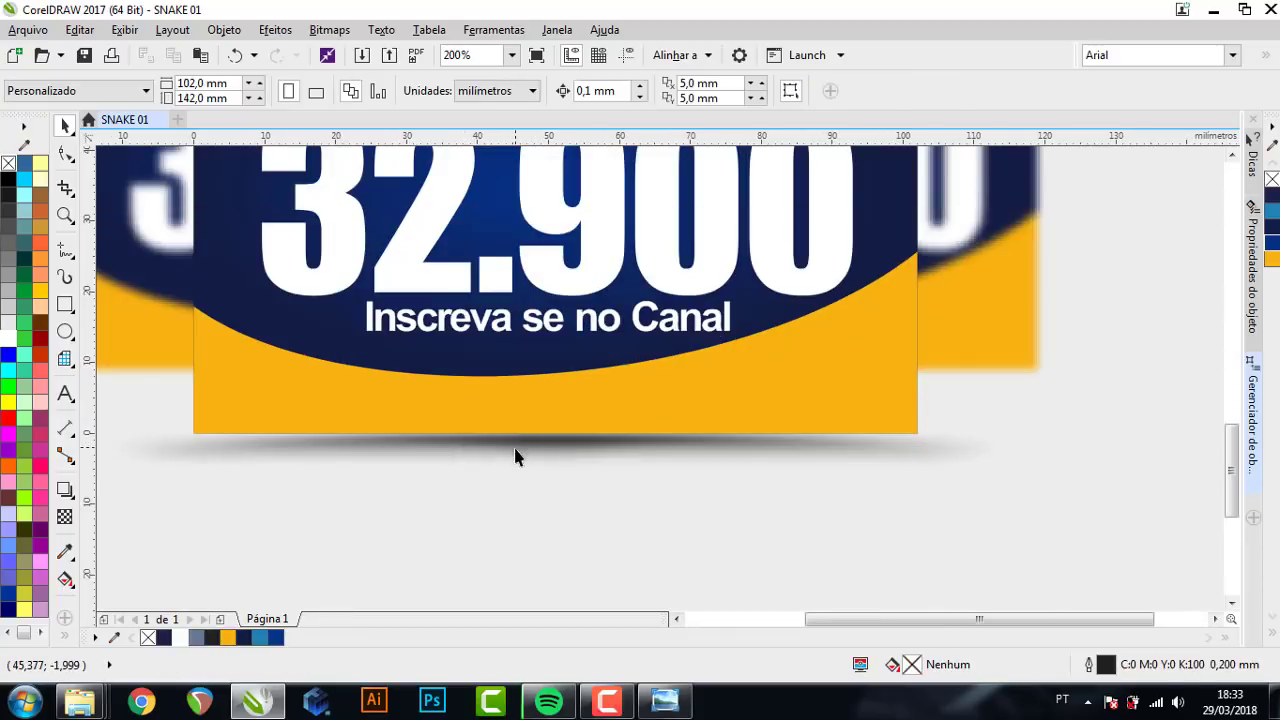
{"action": "left_click", "coordinate": [514, 451]}
{"action": "scroll", "coordinate": [526, 451], "scroll_direction": "up", "scroll_amount": 1}
{"action": "left_click_drag", "start_coordinate": [550, 457], "coordinate": [552, 435]}
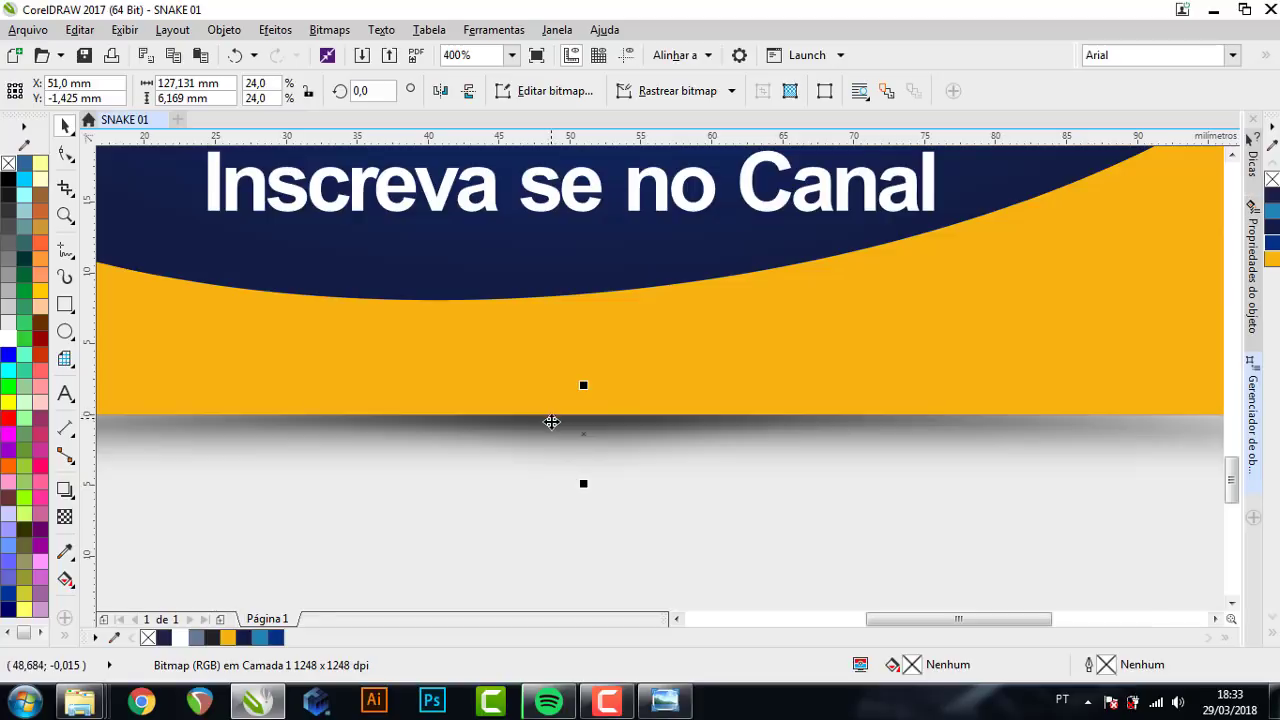
- Narrow the shadow to about 110.461 mm wide and stretch it to 7.651 mm tall
{"action": "scroll", "coordinate": [549, 423], "scroll_direction": "down", "scroll_amount": 1}
{"action": "scroll", "coordinate": [474, 426], "scroll_direction": "down", "scroll_amount": 1}
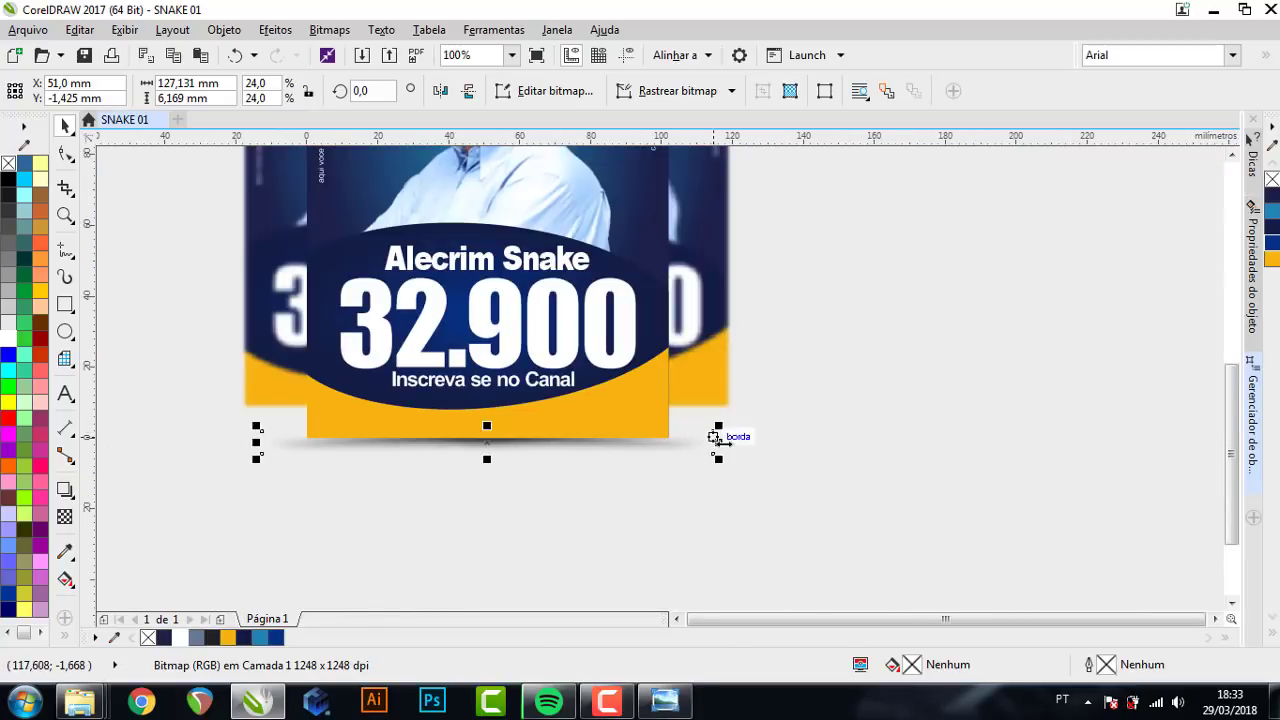
{"action": "left_click_drag", "start_coordinate": [716, 441], "coordinate": [689, 446]}
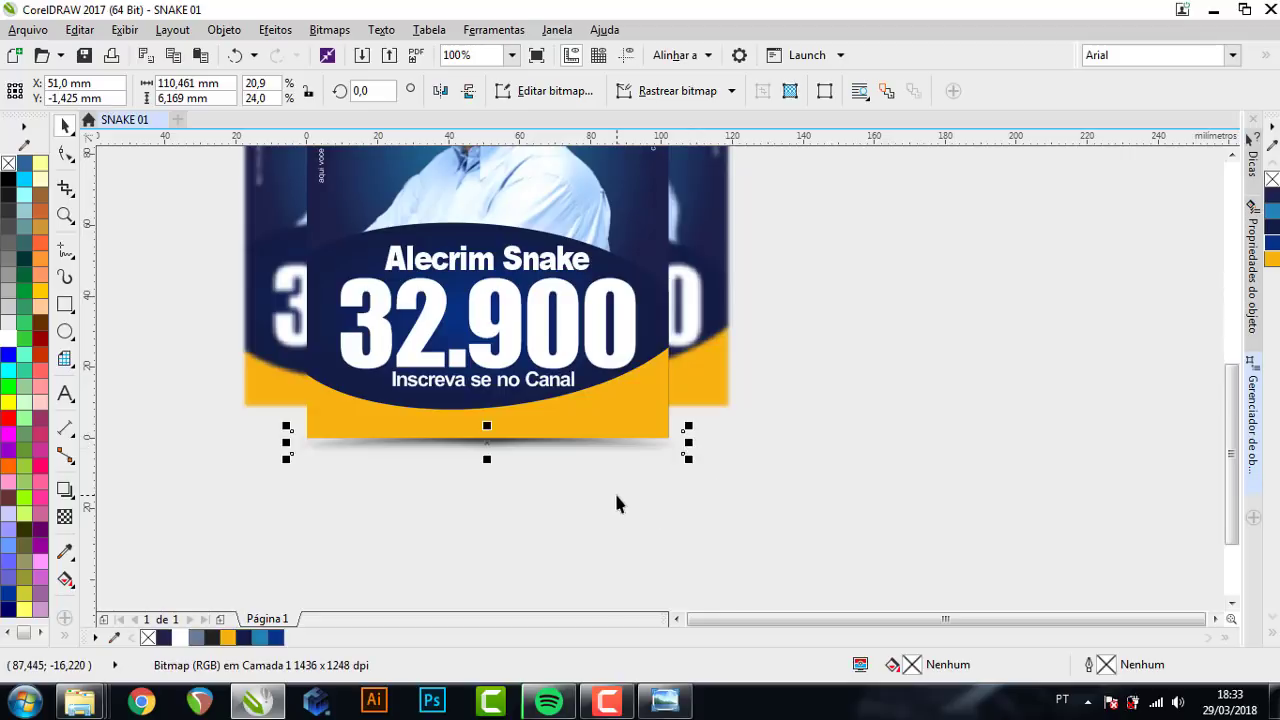
{"action": "scroll", "coordinate": [616, 503], "scroll_direction": "down", "scroll_amount": 1}
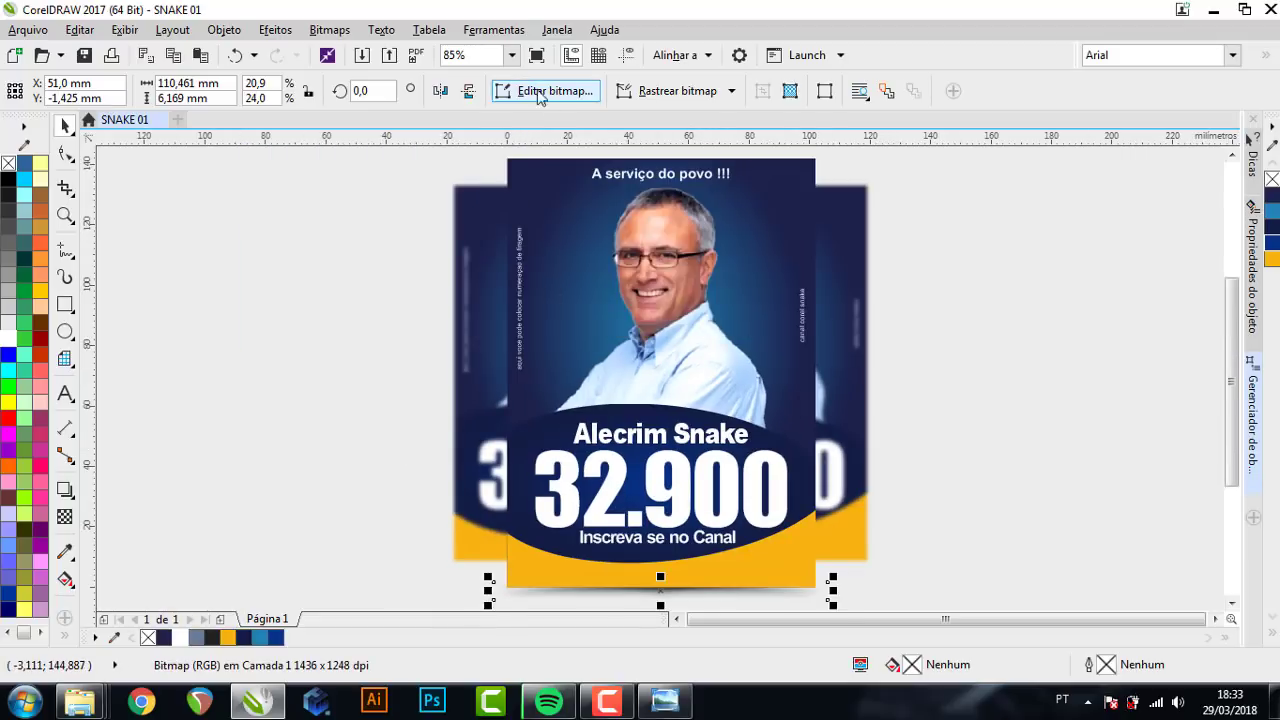
{"action": "scroll", "coordinate": [611, 523], "scroll_direction": "down", "scroll_amount": 4}
{"action": "scroll", "coordinate": [563, 429], "scroll_direction": "up", "scroll_amount": 6}
{"action": "scroll", "coordinate": [520, 409], "scroll_direction": "up", "scroll_amount": 2}
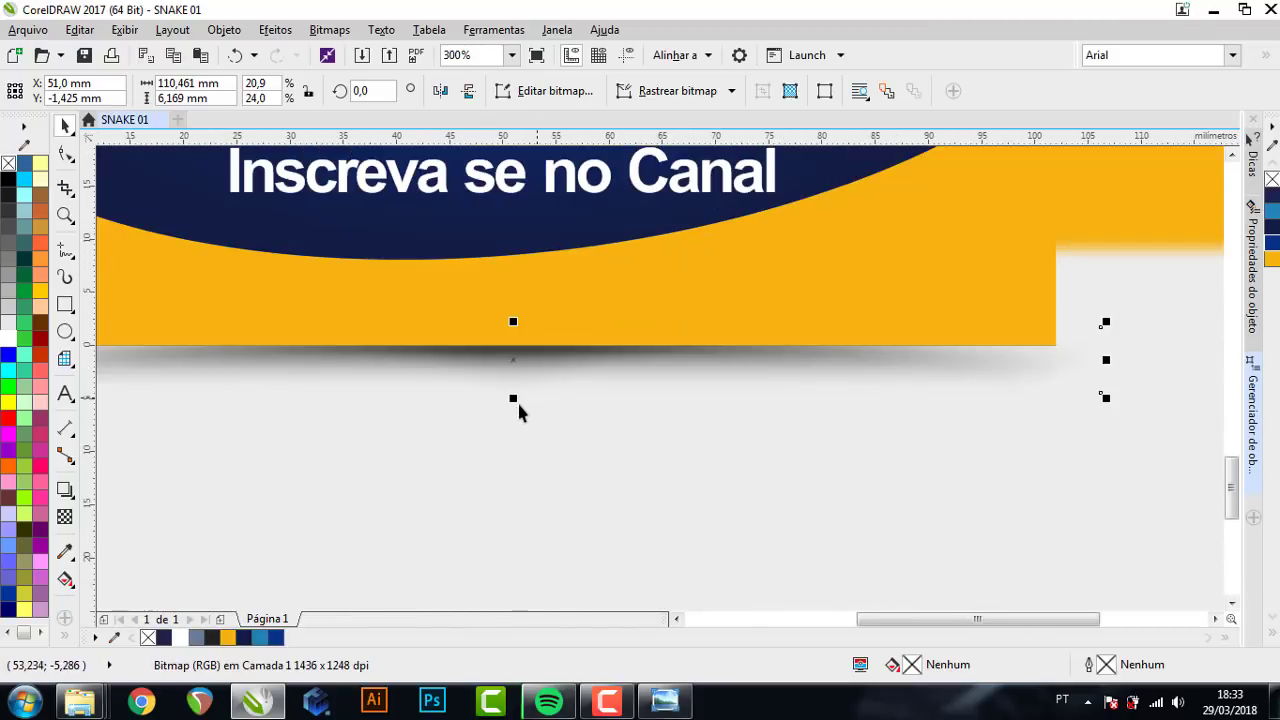
{"action": "left_click_drag", "start_coordinate": [513, 418], "coordinate": [513, 434]}
{"action": "scroll", "coordinate": [550, 469], "scroll_direction": "down", "scroll_amount": 2}
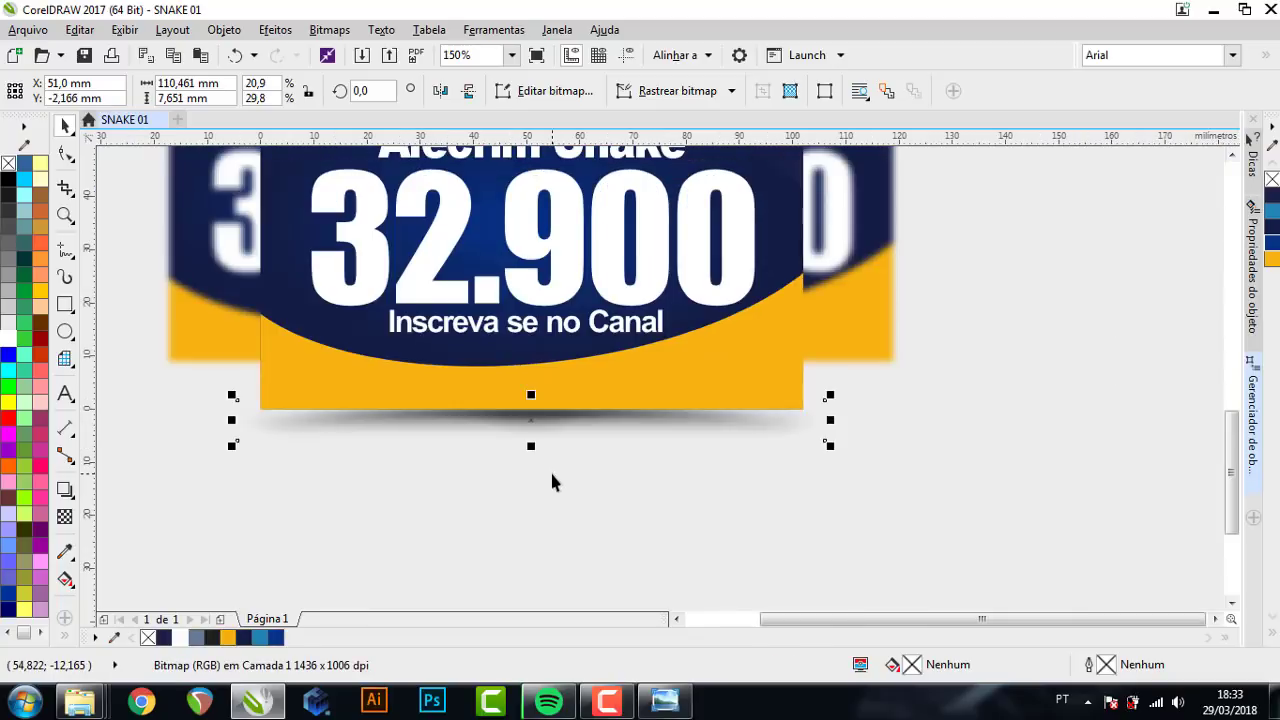
{"action": "scroll", "coordinate": [550, 469], "scroll_direction": "down", "scroll_amount": 2}
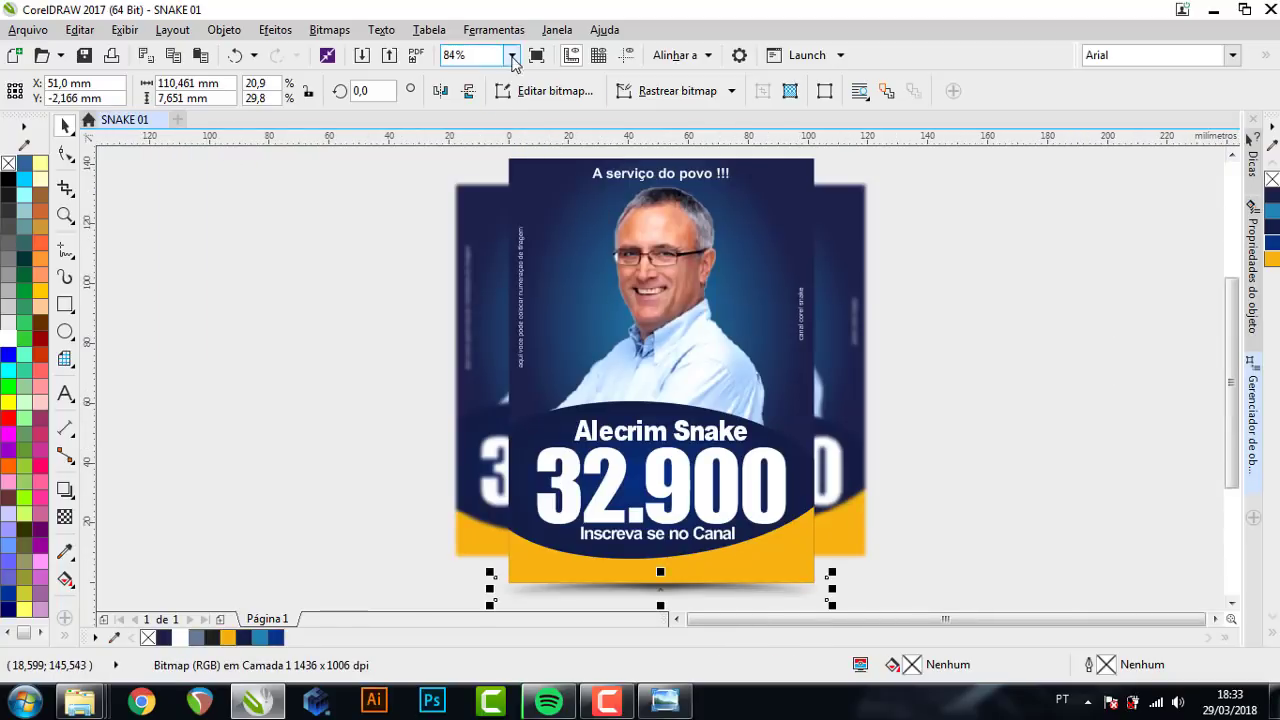
{"action": "left_click", "coordinate": [536, 56]}
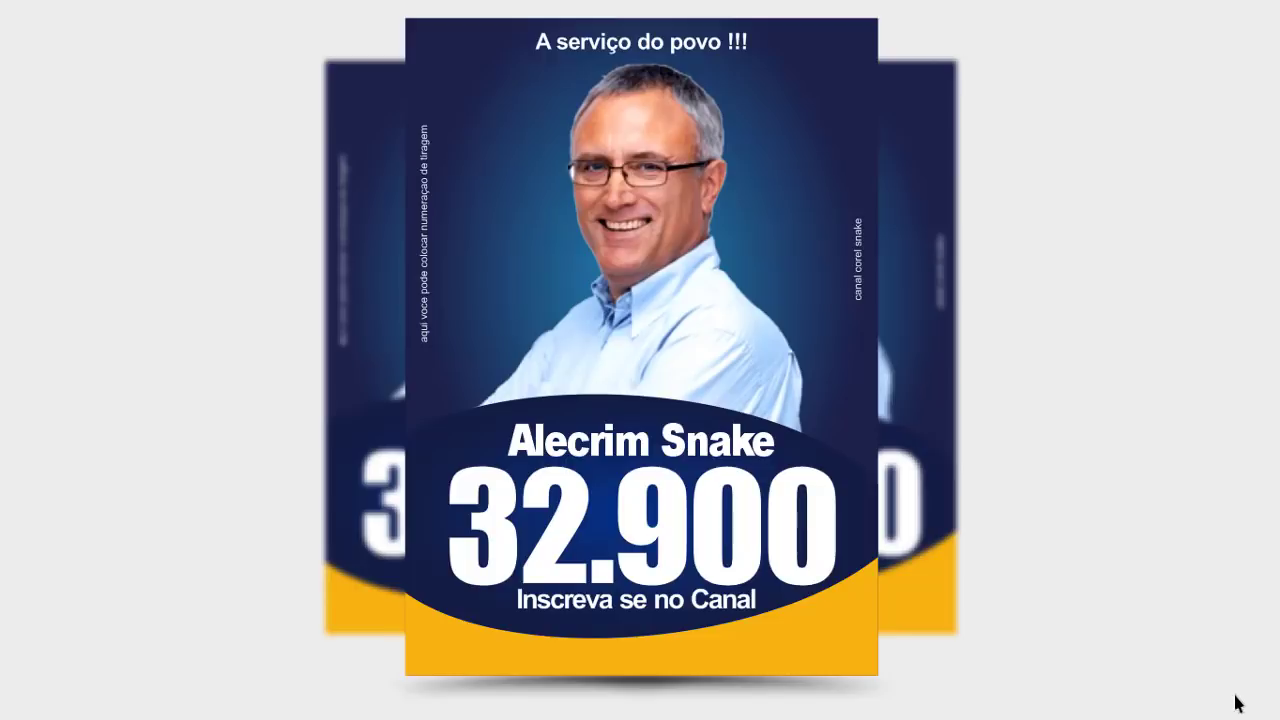
{"action": "left_click", "coordinate": [950, 700]}
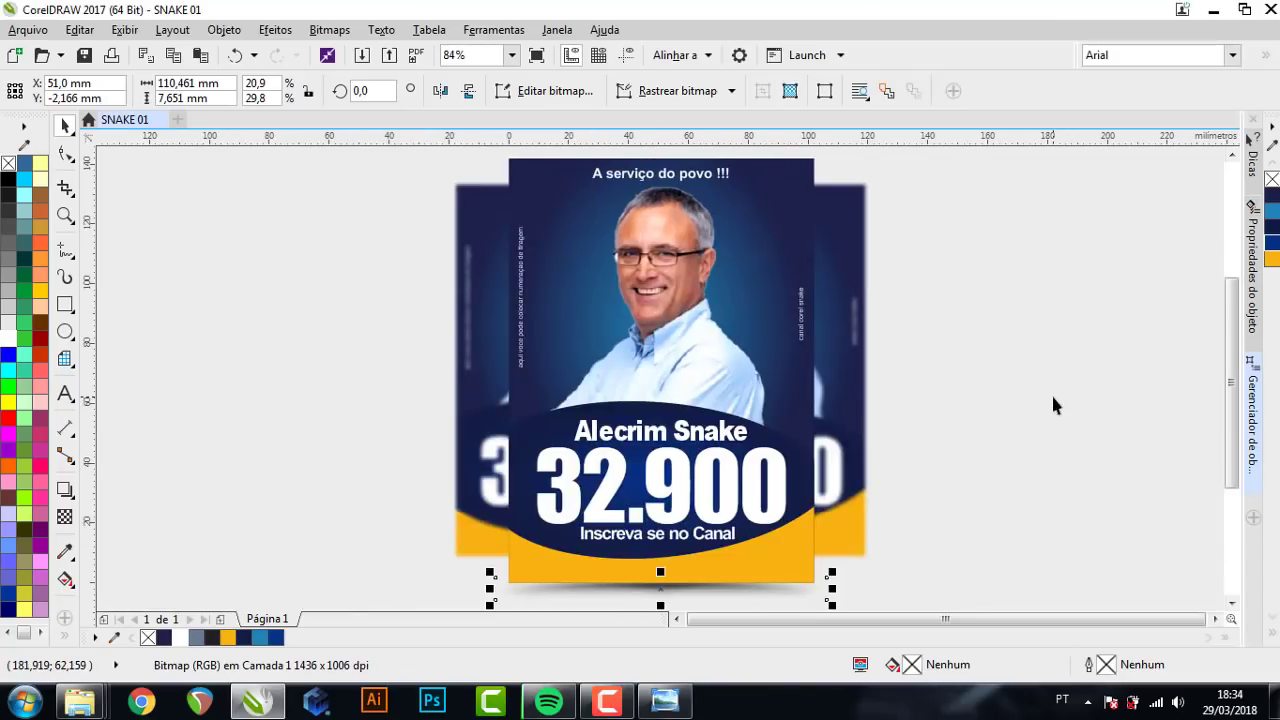